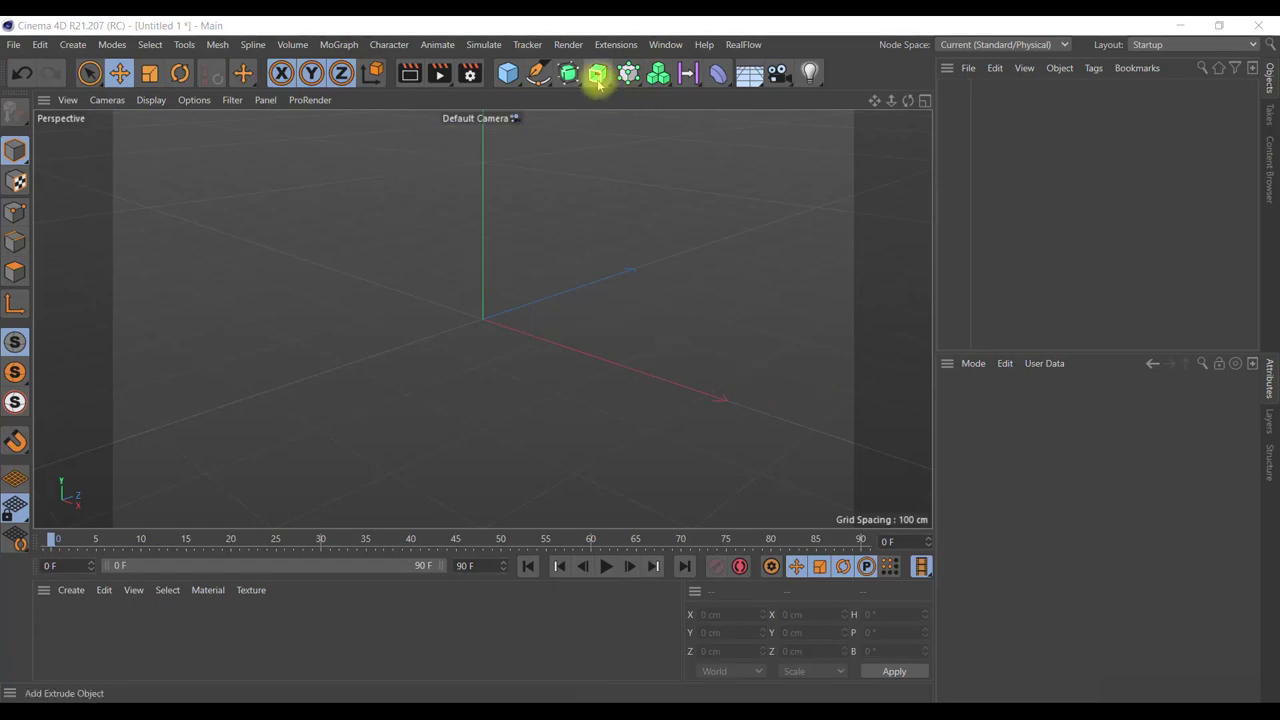
- Add a Text spline and set its alignment to Middle
left_click(537, 75)
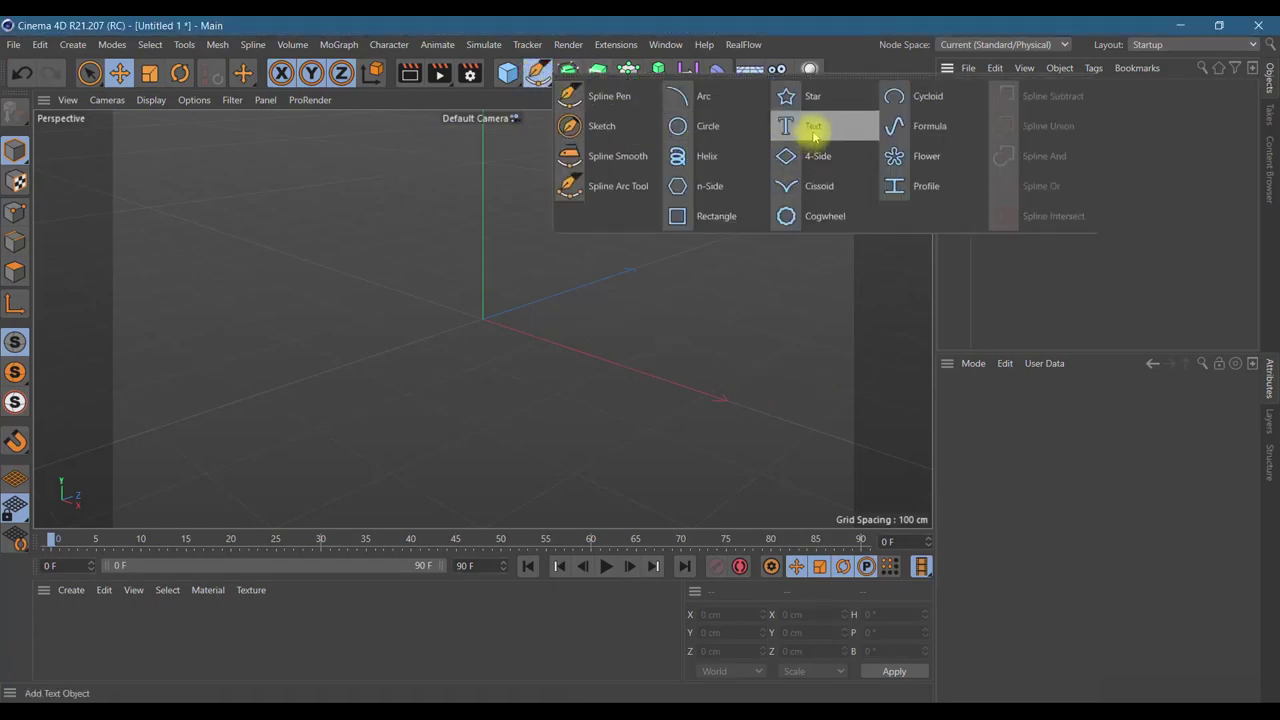
left_click(813, 126)
left_click(1104, 549)
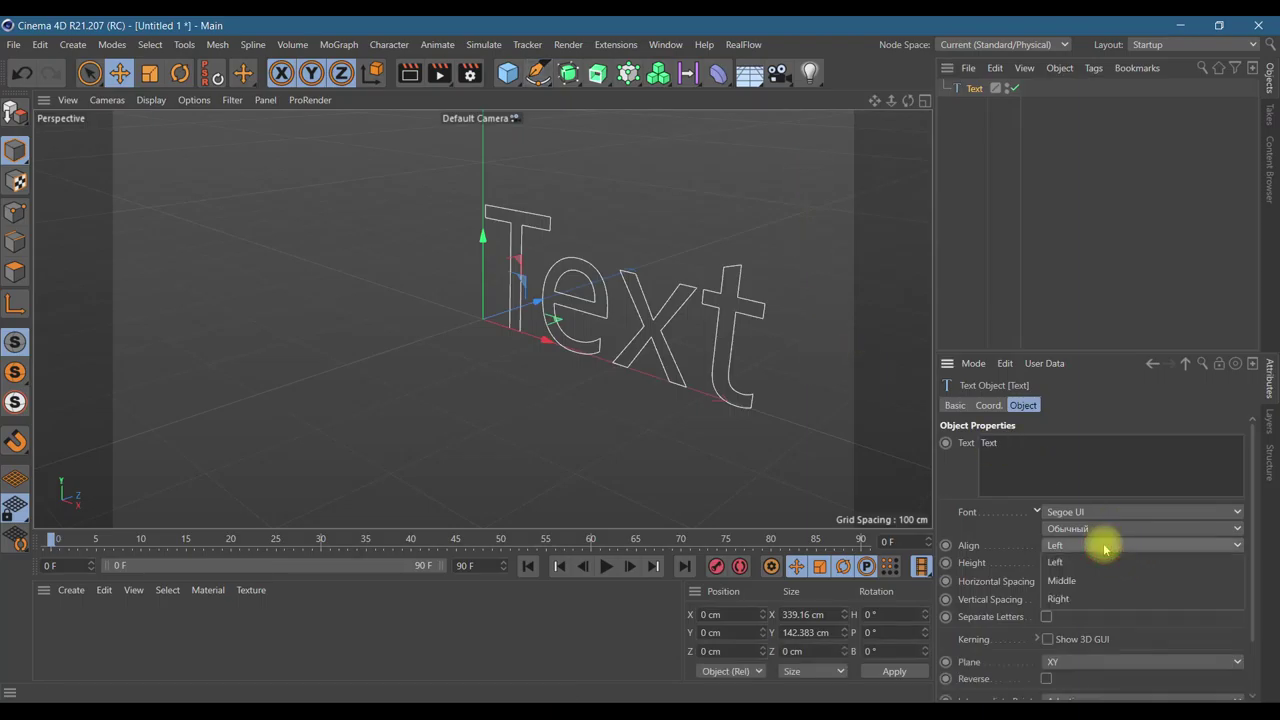
left_click(1094, 580)
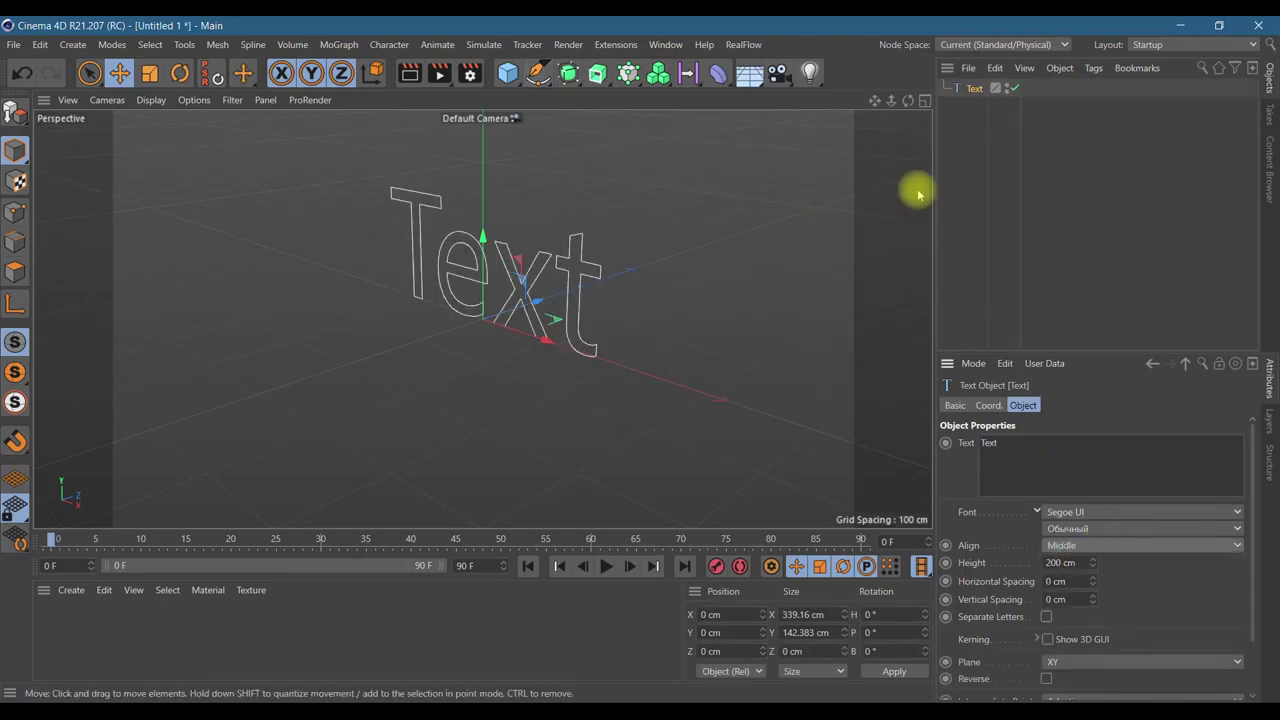
mouse_move(907, 101)
left_mouse_down()
mouse_move(880, 104)
mouse_move(893, 105)
left_mouse_up()
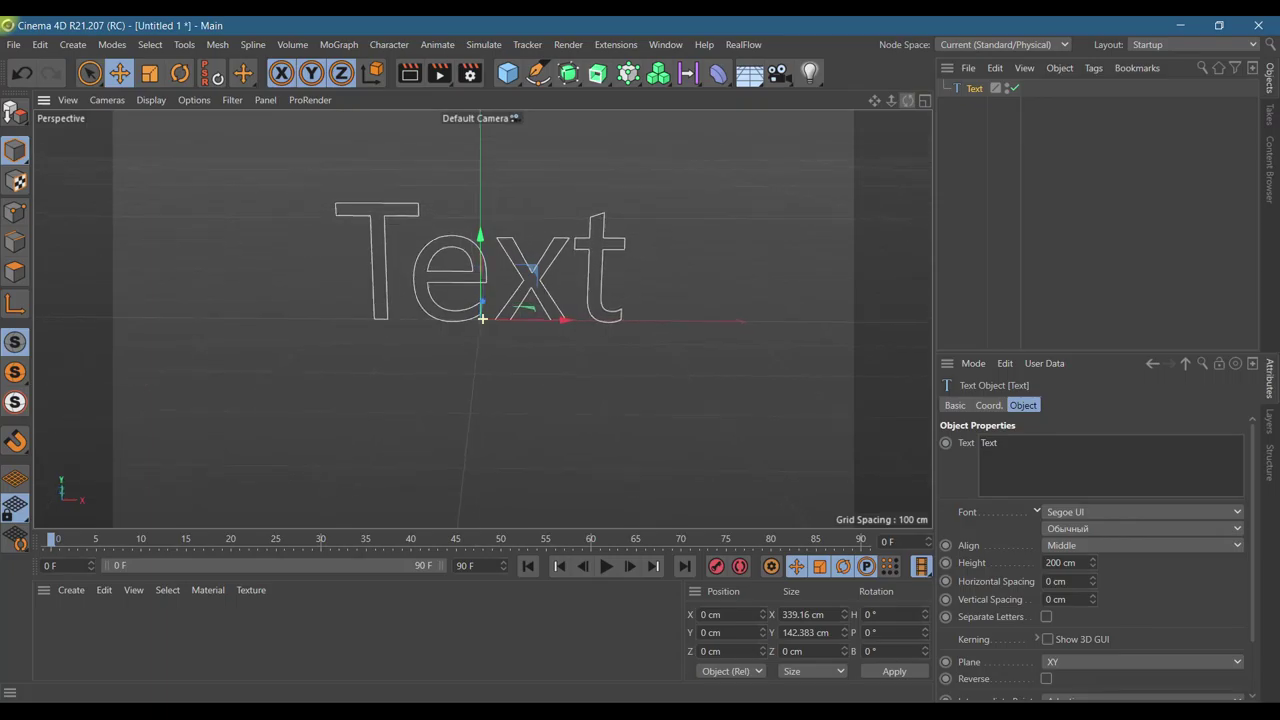
- Add an Extrude generator and nest the Text spline inside it as a child
left_click(598, 82)
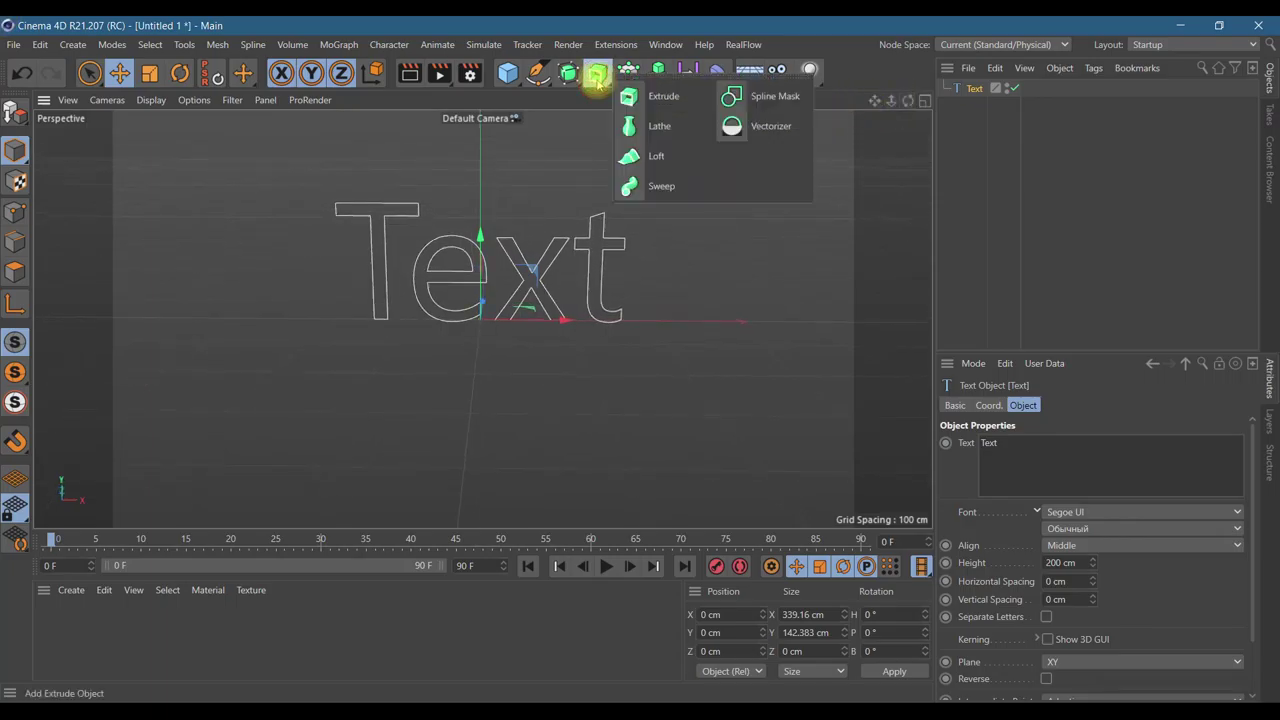
left_click(628, 96, "alt")
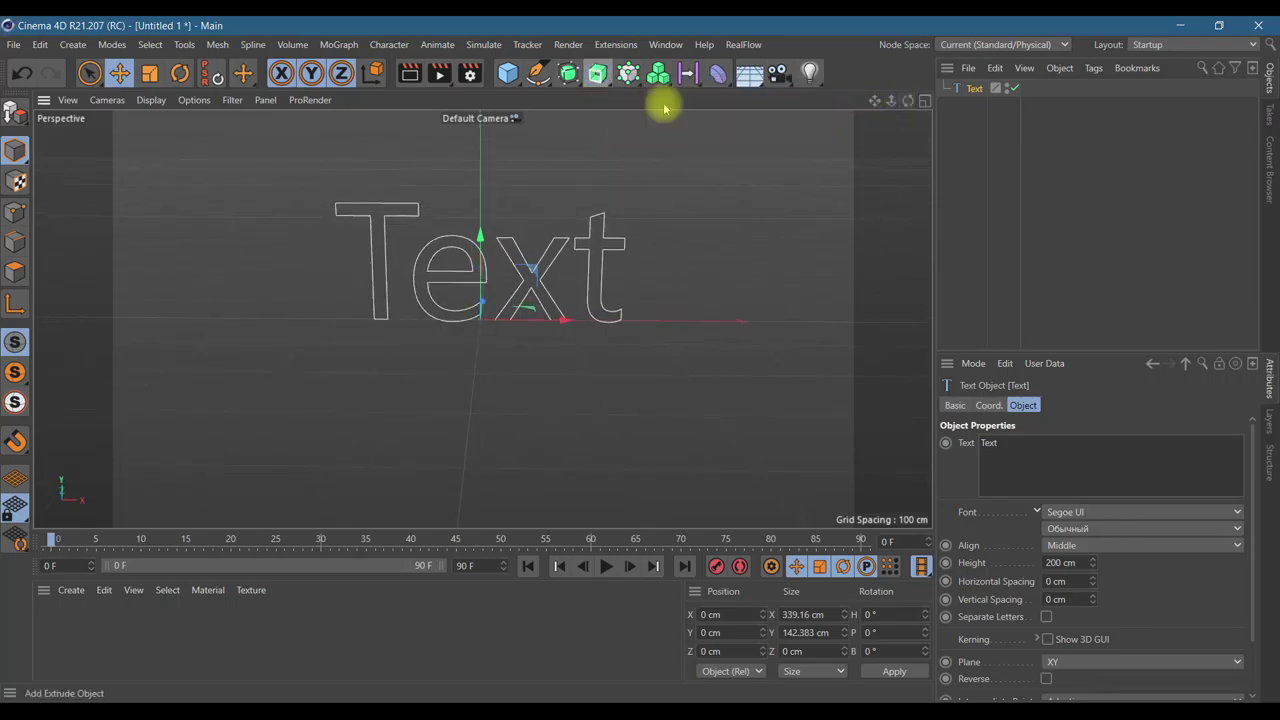
left_click(976, 104)
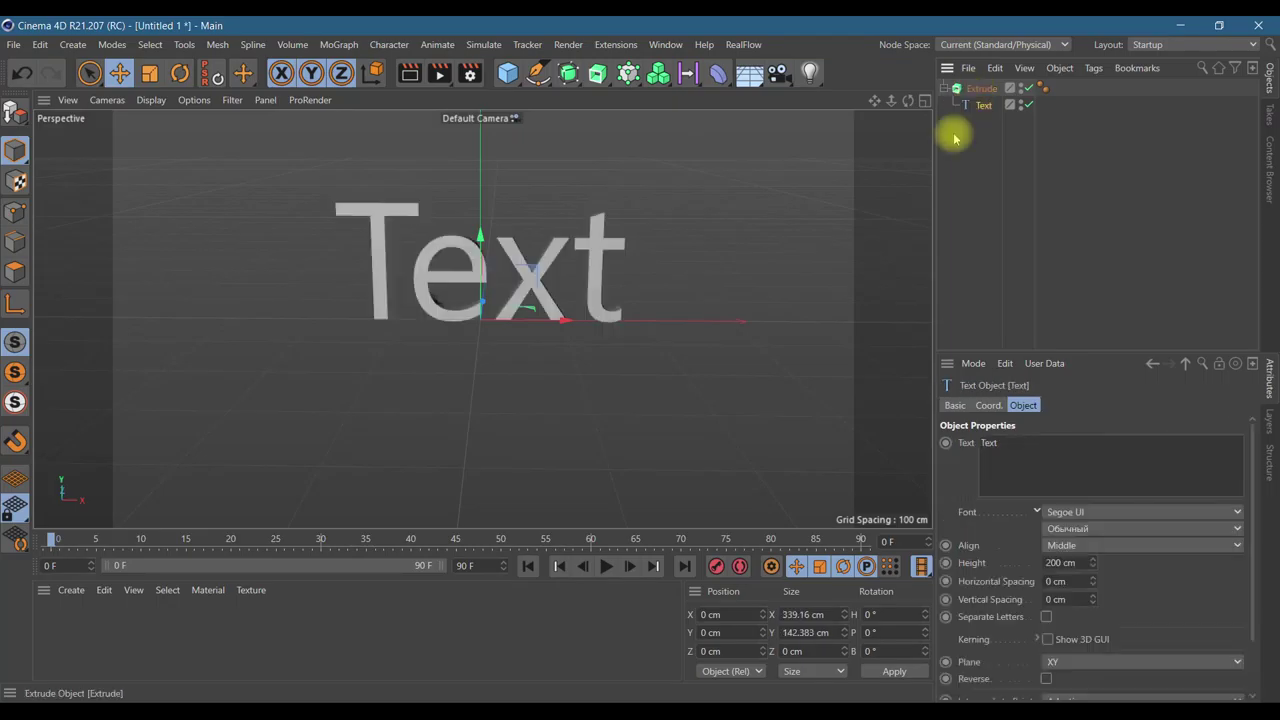
right_click(991, 93)
mouse_move(1053, 166)
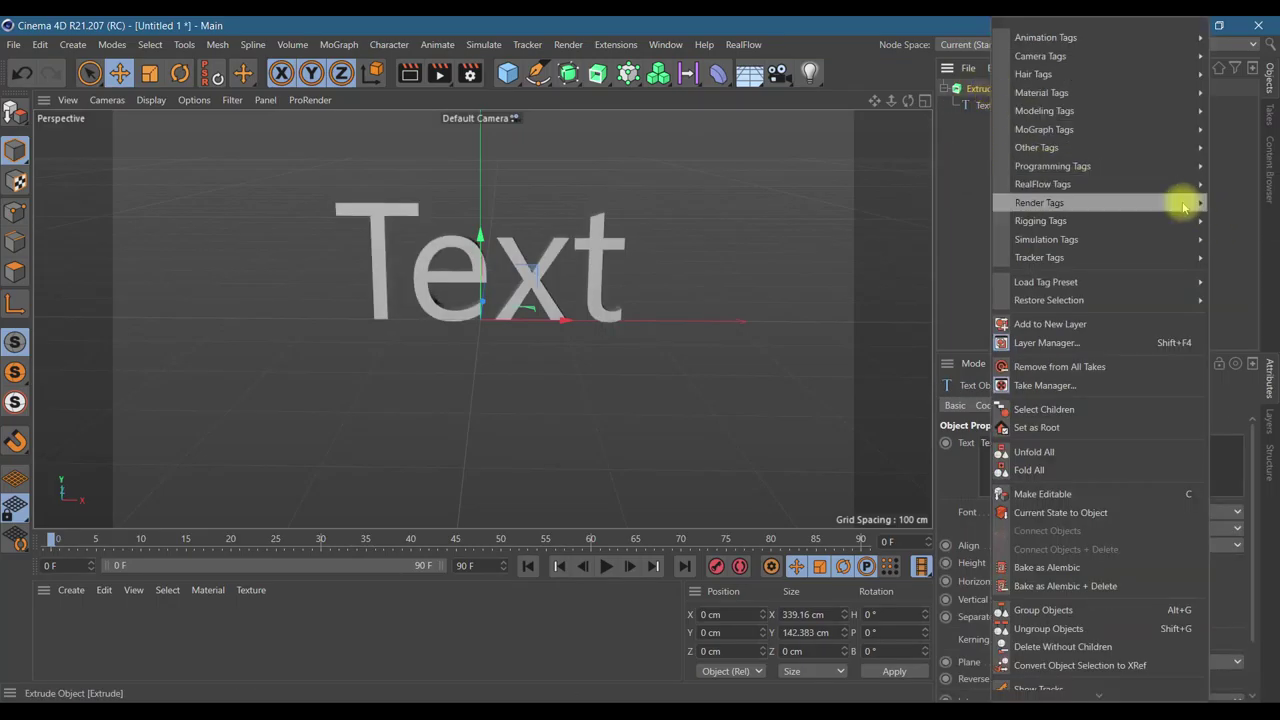
- Add an XPresso tag to Extrude and move the XPresso Editor aside to show the text
left_click(1235, 222)
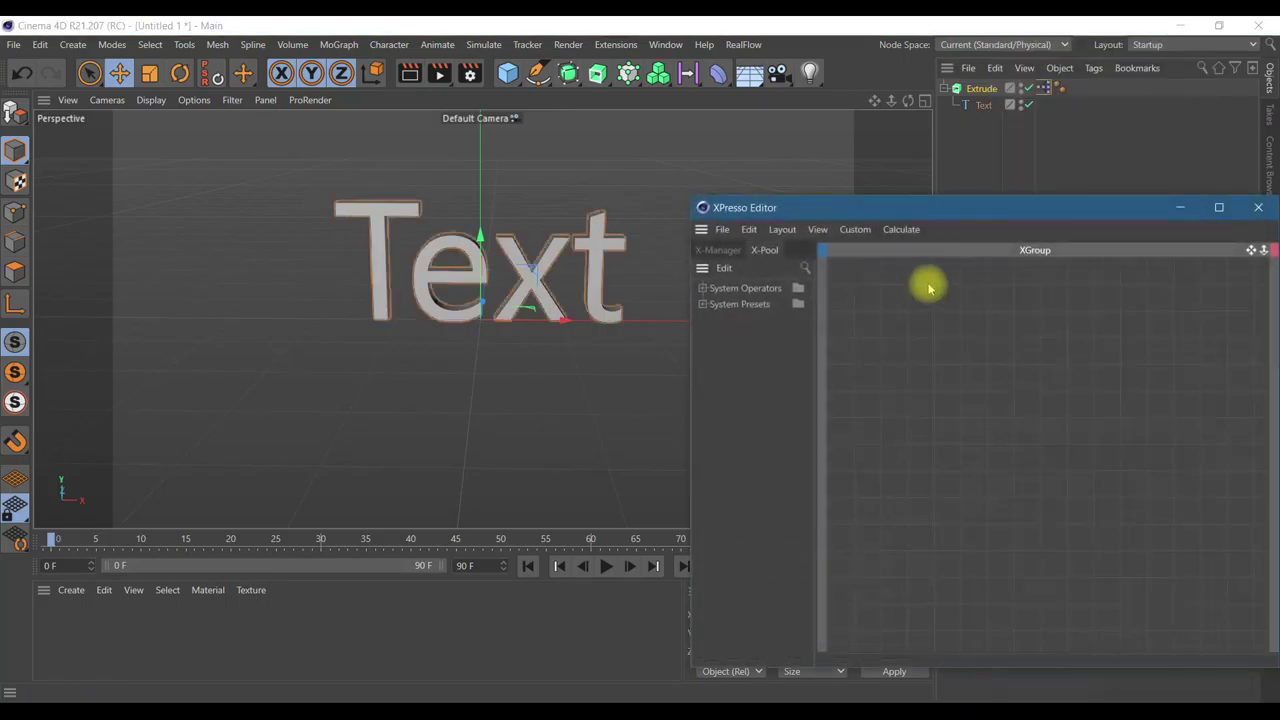
mouse_move(986, 212)
left_mouse_down()
mouse_move(847, 208)
mouse_move(904, 195)
left_mouse_up()
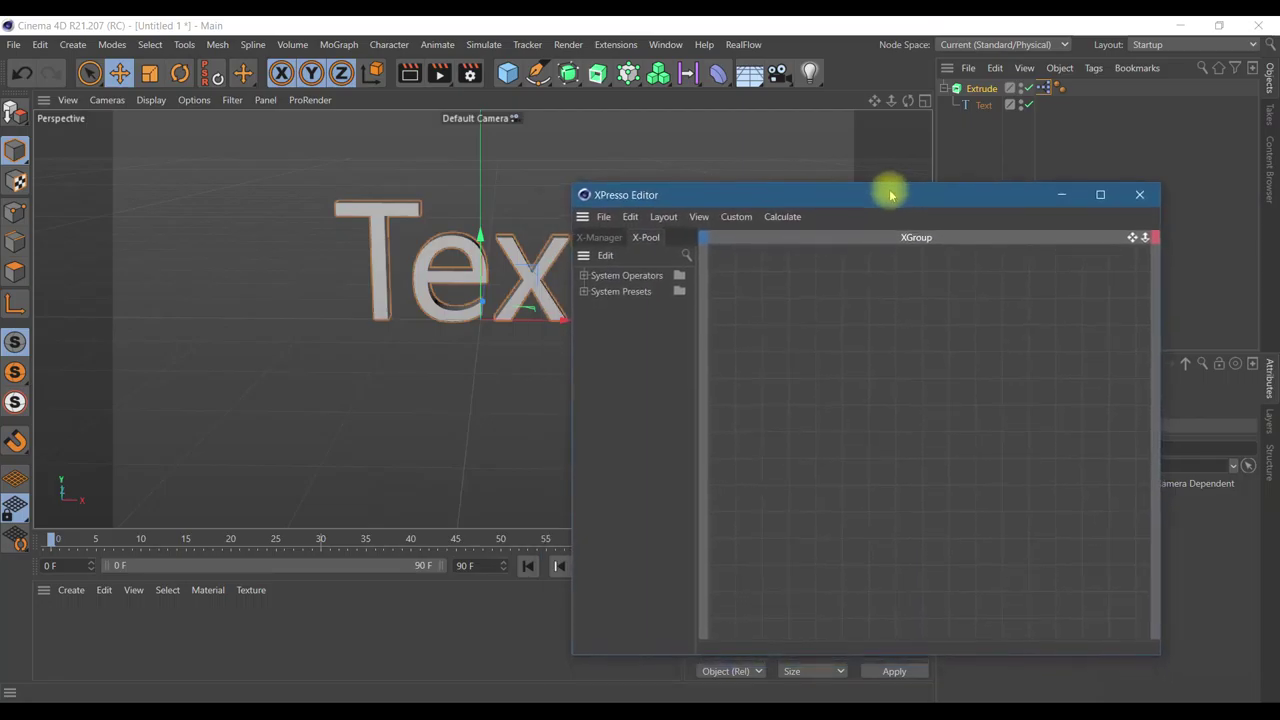
right_click(820, 440)
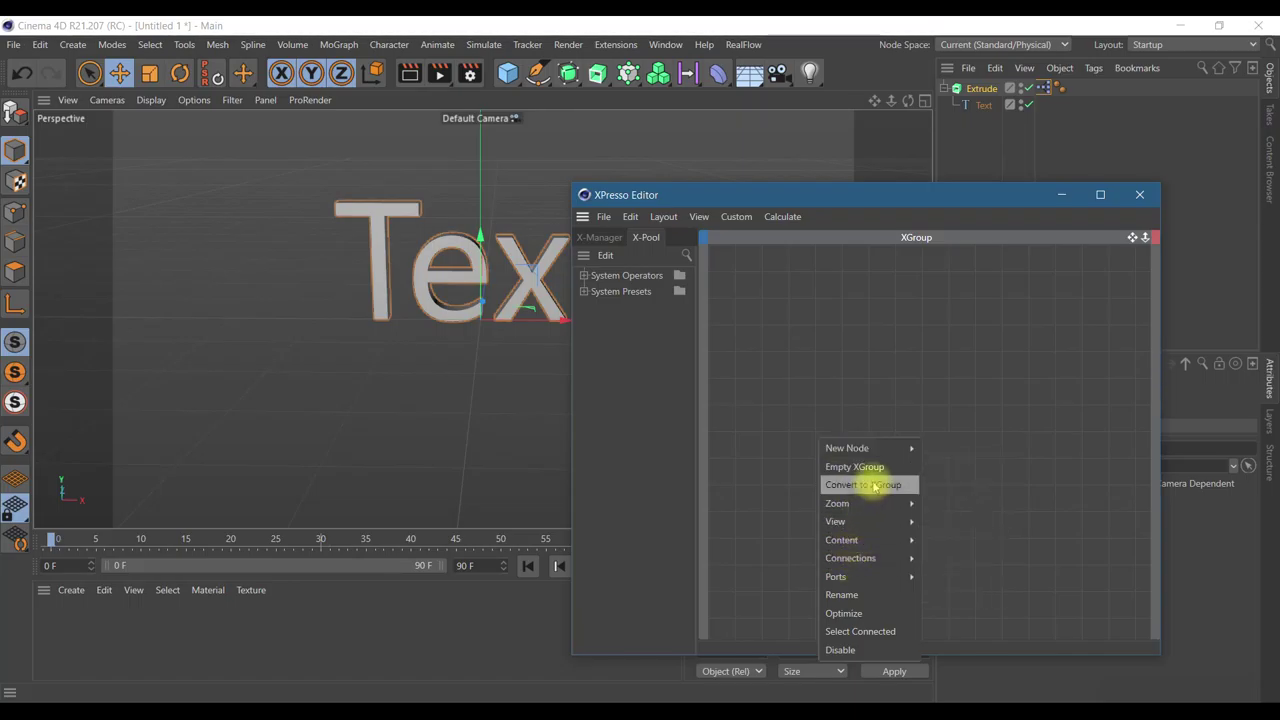
mouse_move(866, 448)
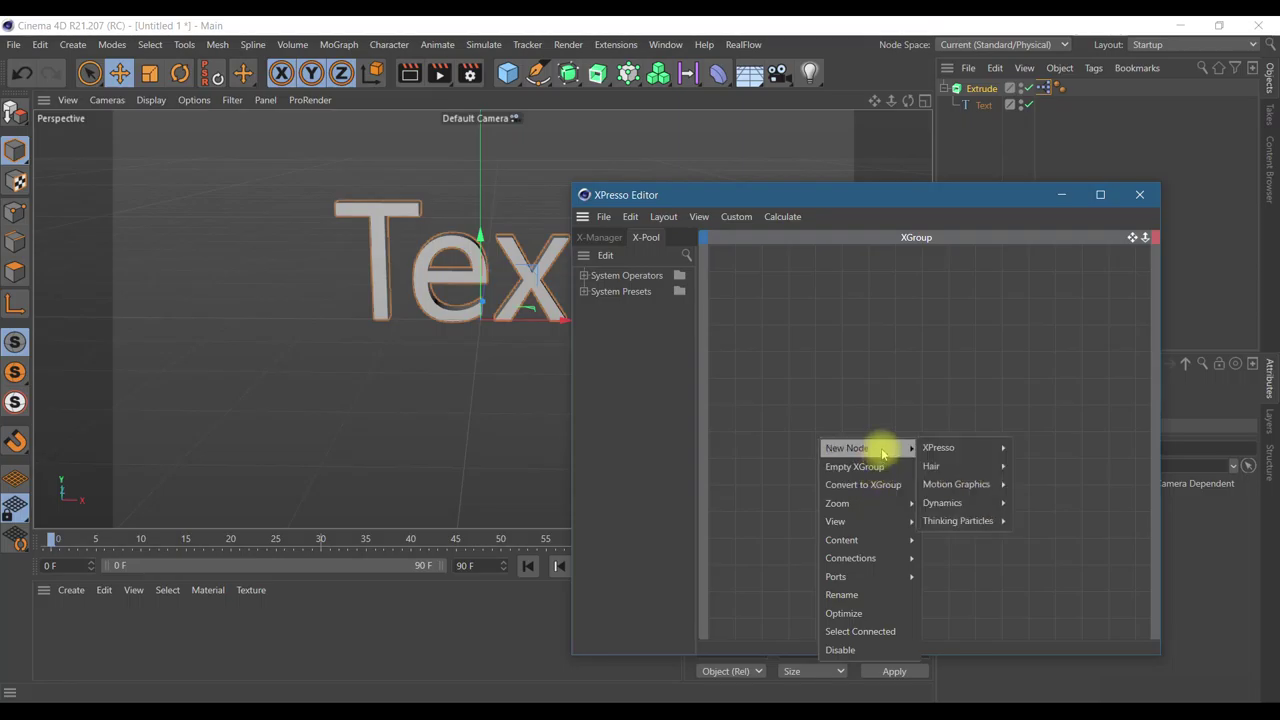
mouse_move(939, 448)
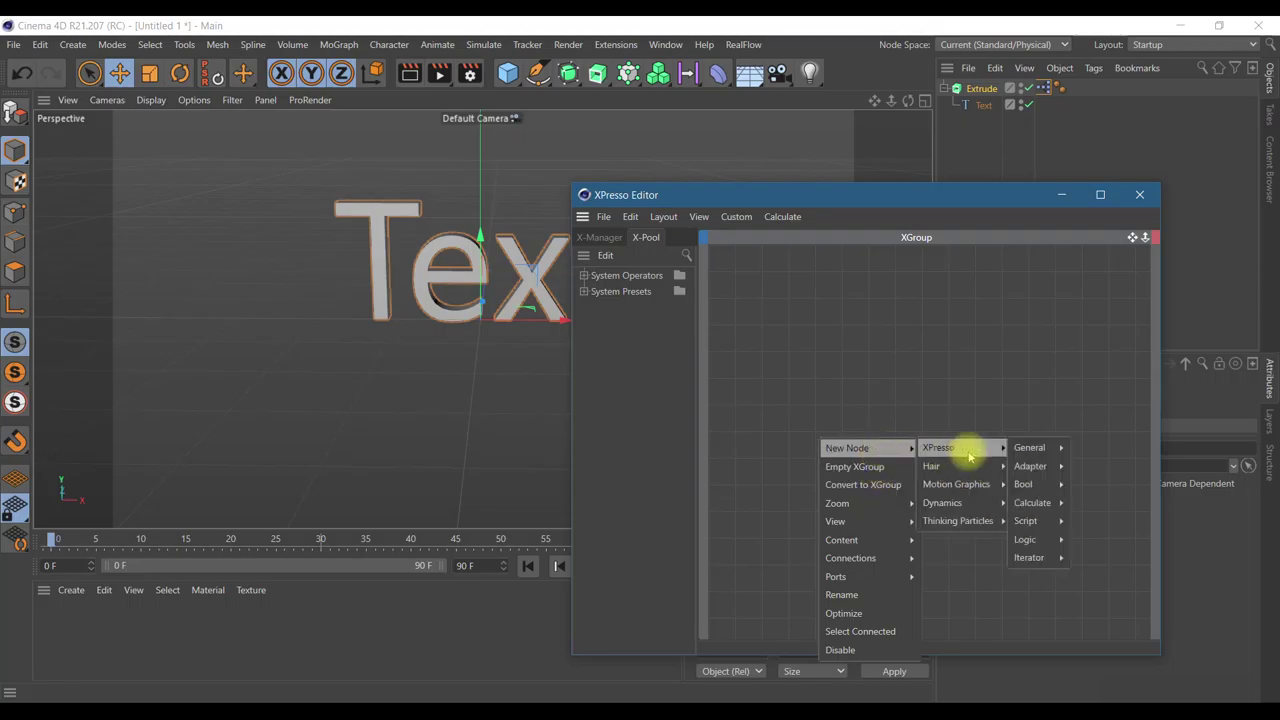
mouse_move(1030, 448)
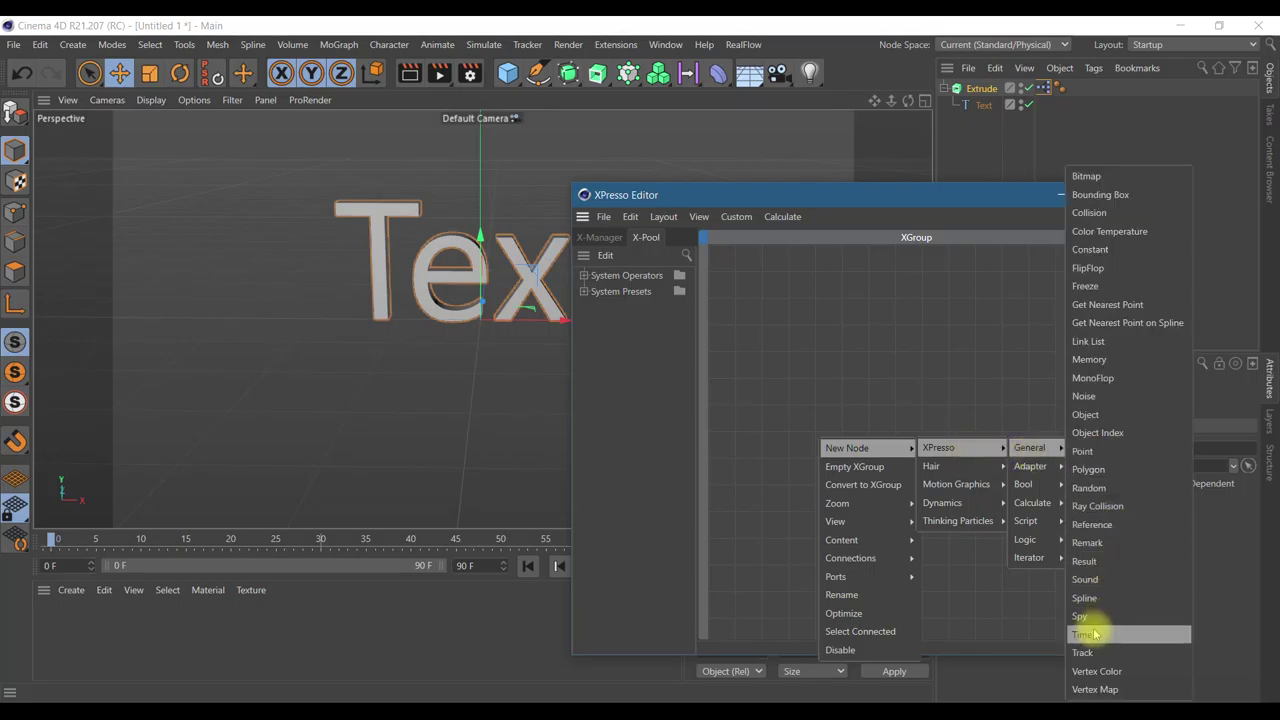
- Add a Time node and bring the Text object into the XGroup as a node
left_click(1082, 634)
left_click_drag(815, 428, 741, 370)
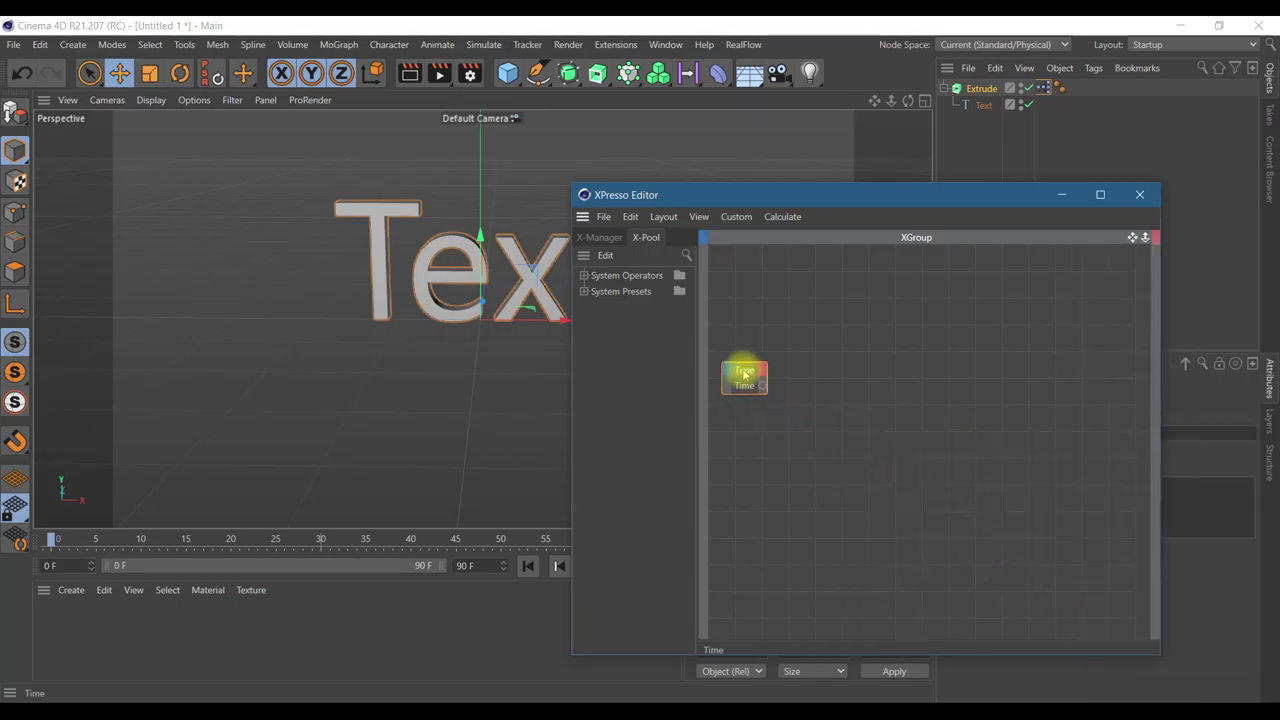
left_click(984, 105)
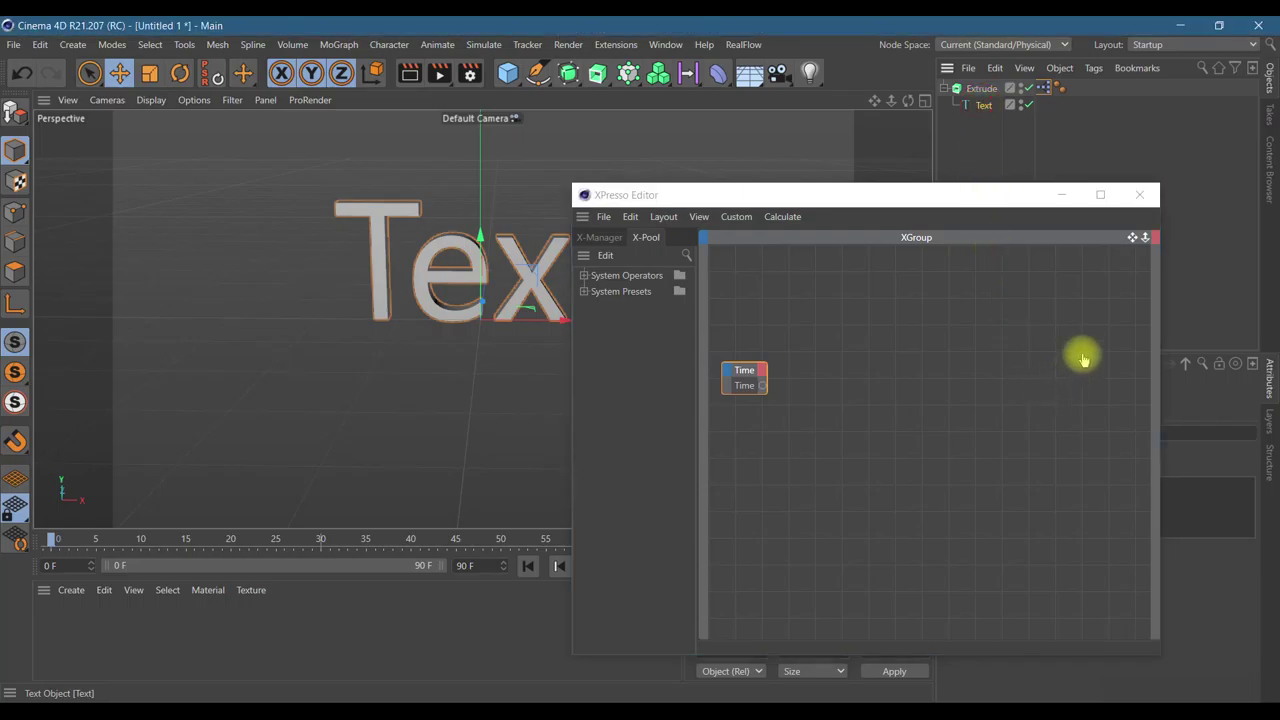
left_click_drag(1083, 358, 1080, 352)
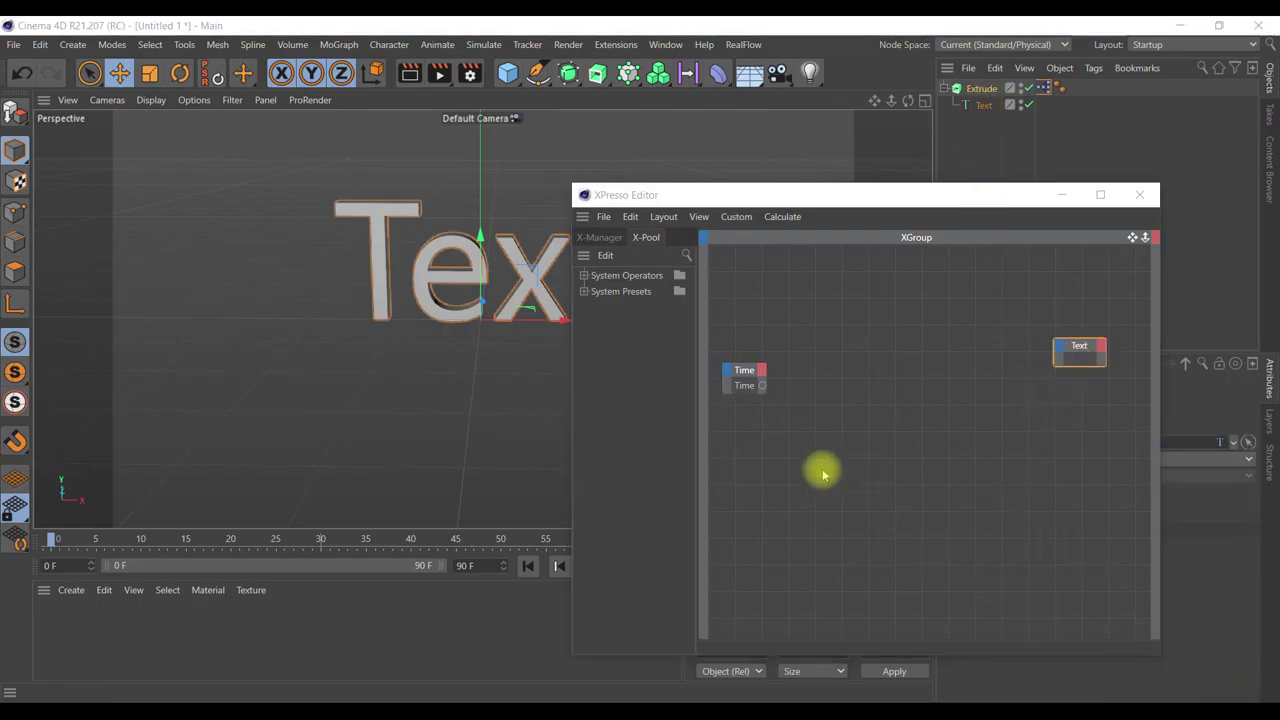
- Give the Text node a Text input port and wire the Time output into it
left_click_drag(763, 387, 1062, 352)
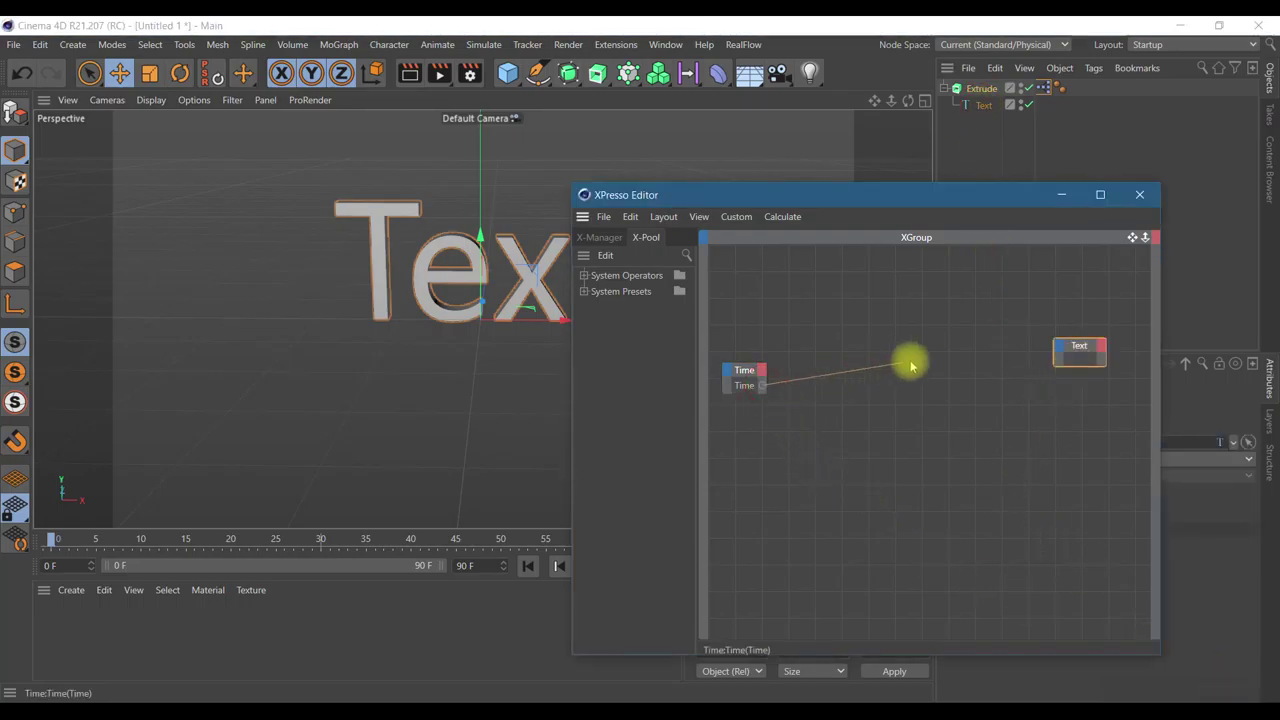
left_click_drag(763, 385, 1062, 366)
left_click(1057, 350)
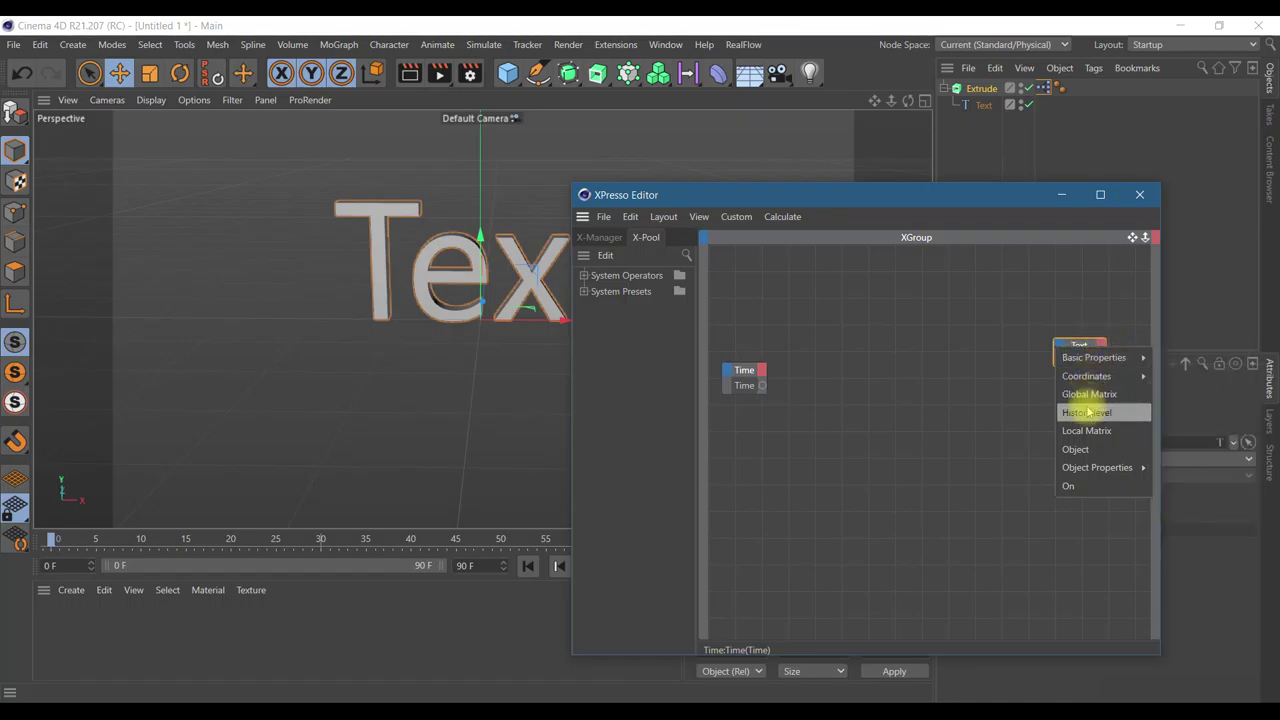
mouse_move(1096, 467)
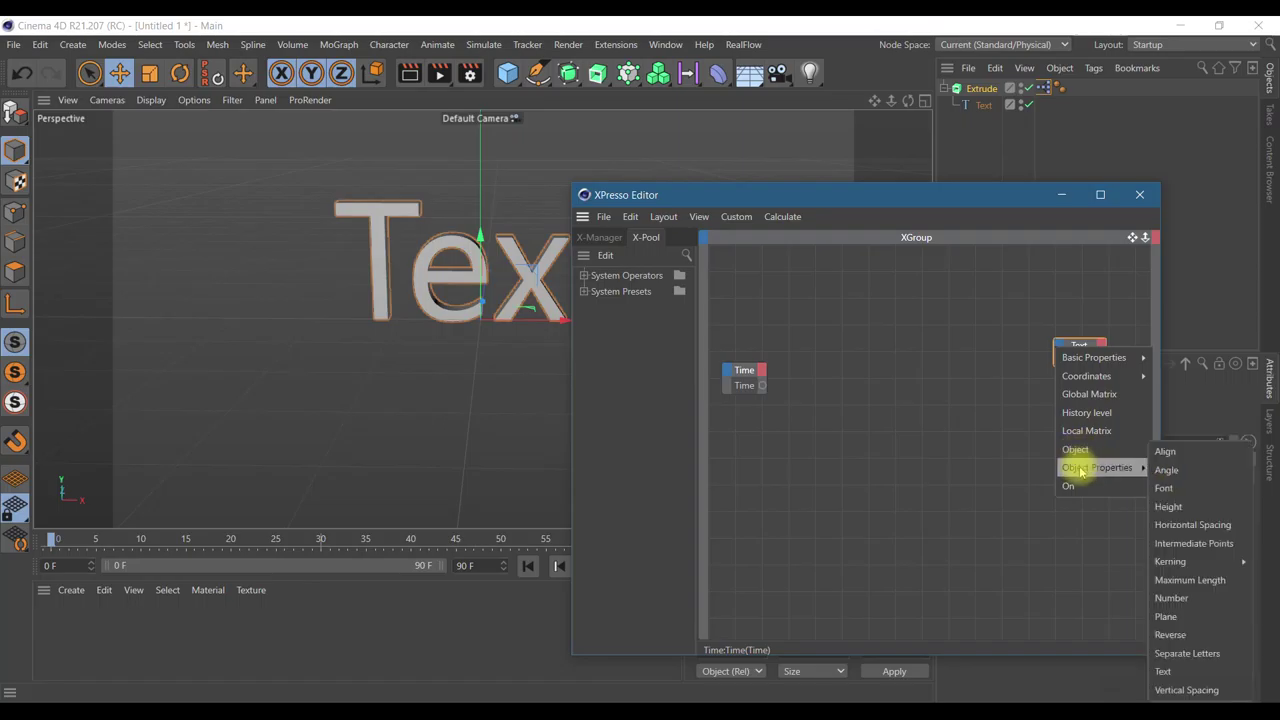
left_click(1165, 671)
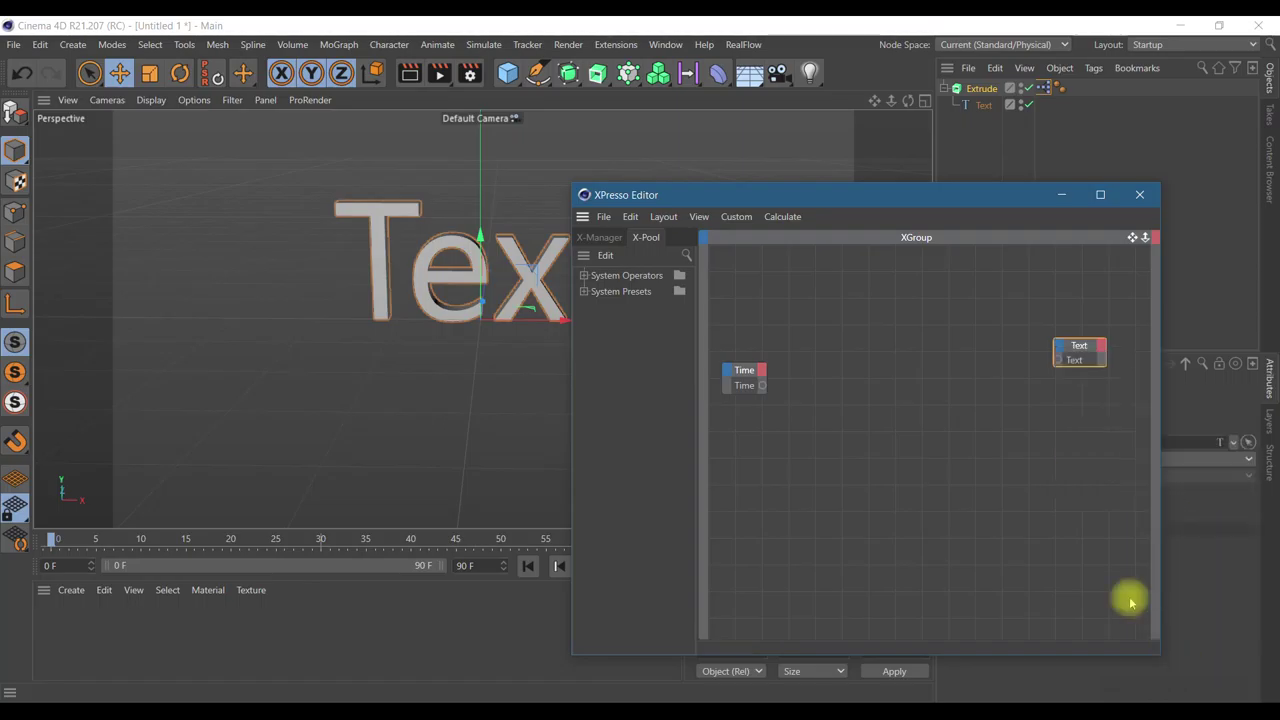
left_click_drag(762, 385, 1060, 361)
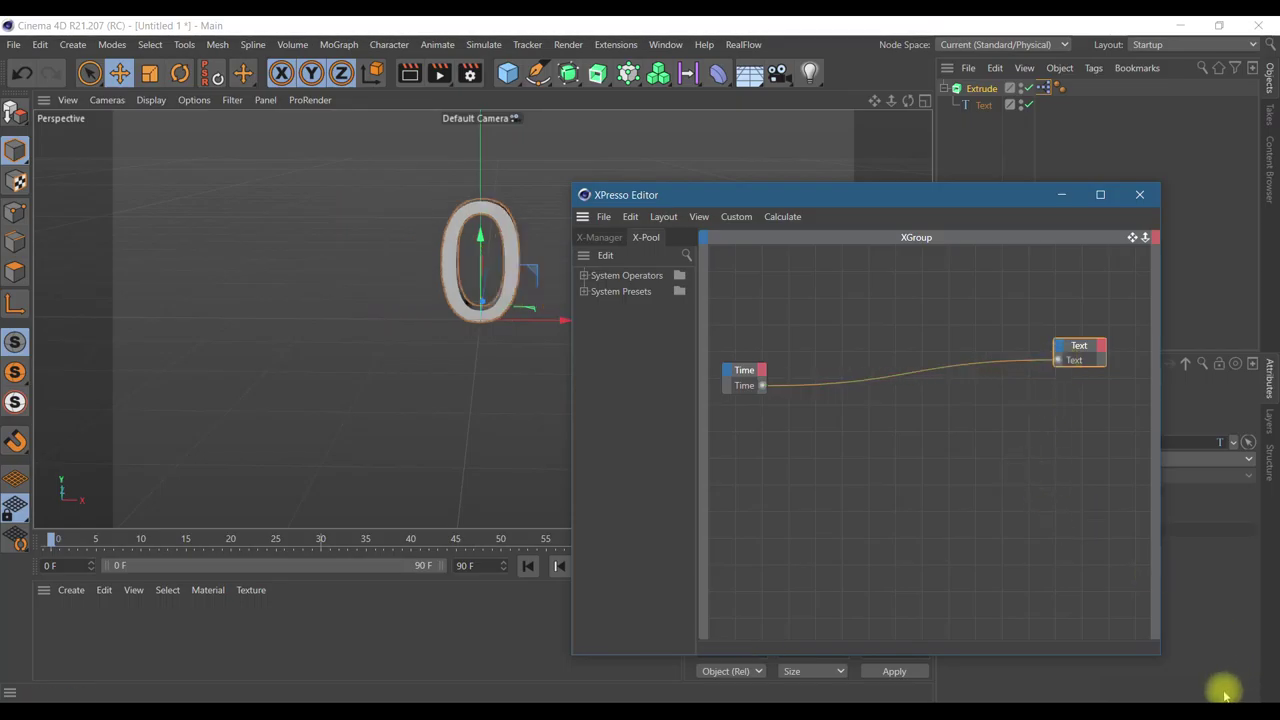
- Set the end frame to 3000 F, extend the preview range, and play to watch seconds count
mouse_move(834, 200)
left_mouse_down()
mouse_move(915, 125)
mouse_move(904, 137)
left_mouse_up()
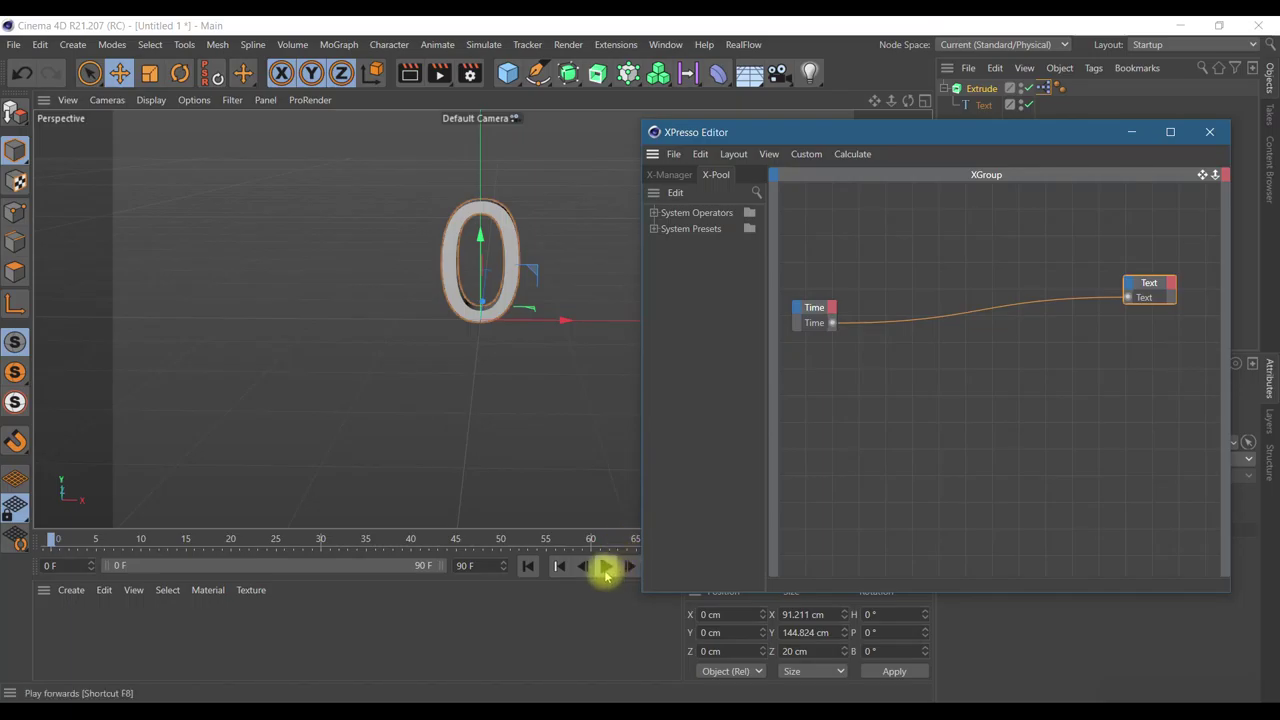
left_click(605, 566)
left_click(606, 566)
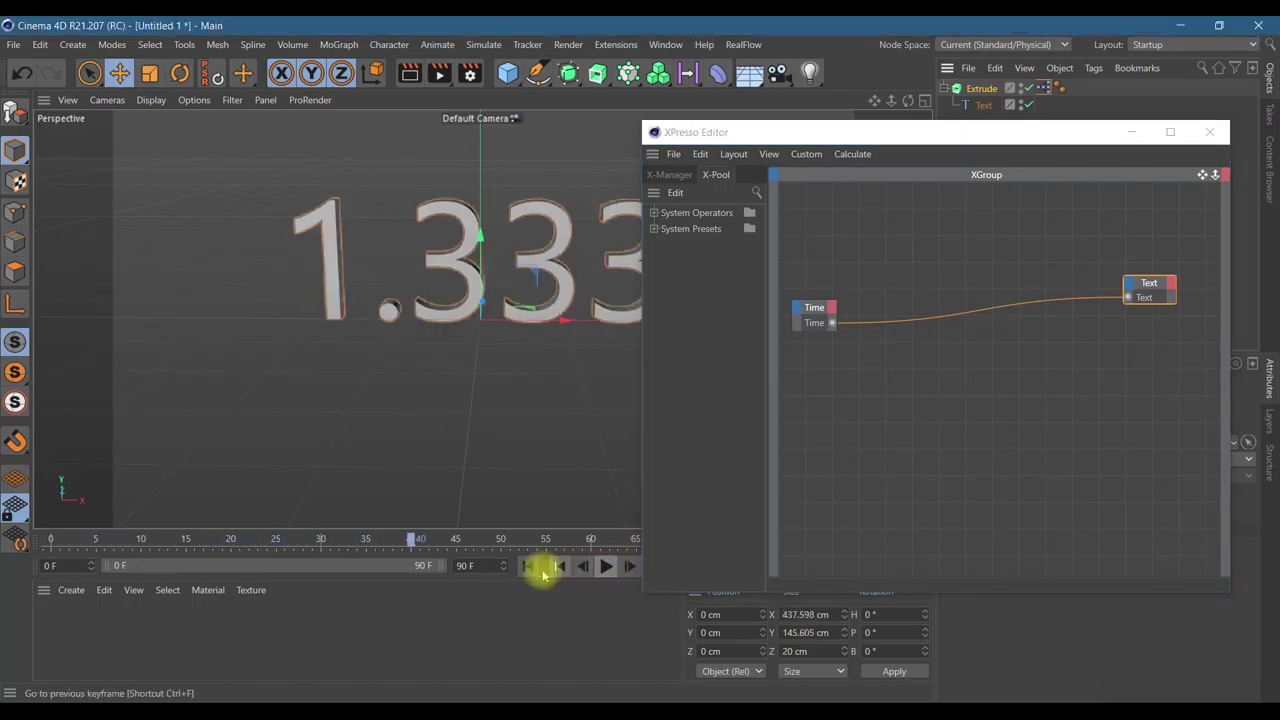
left_click(527, 567)
type("3000")
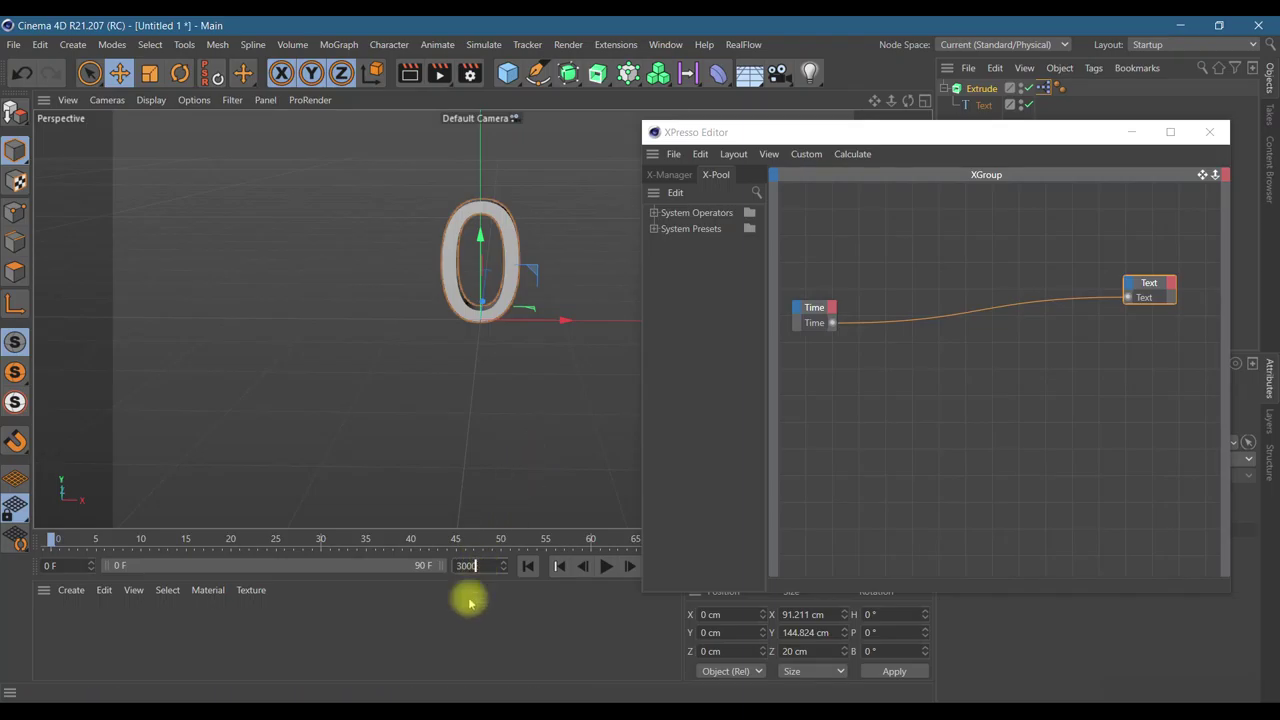
key("Return")
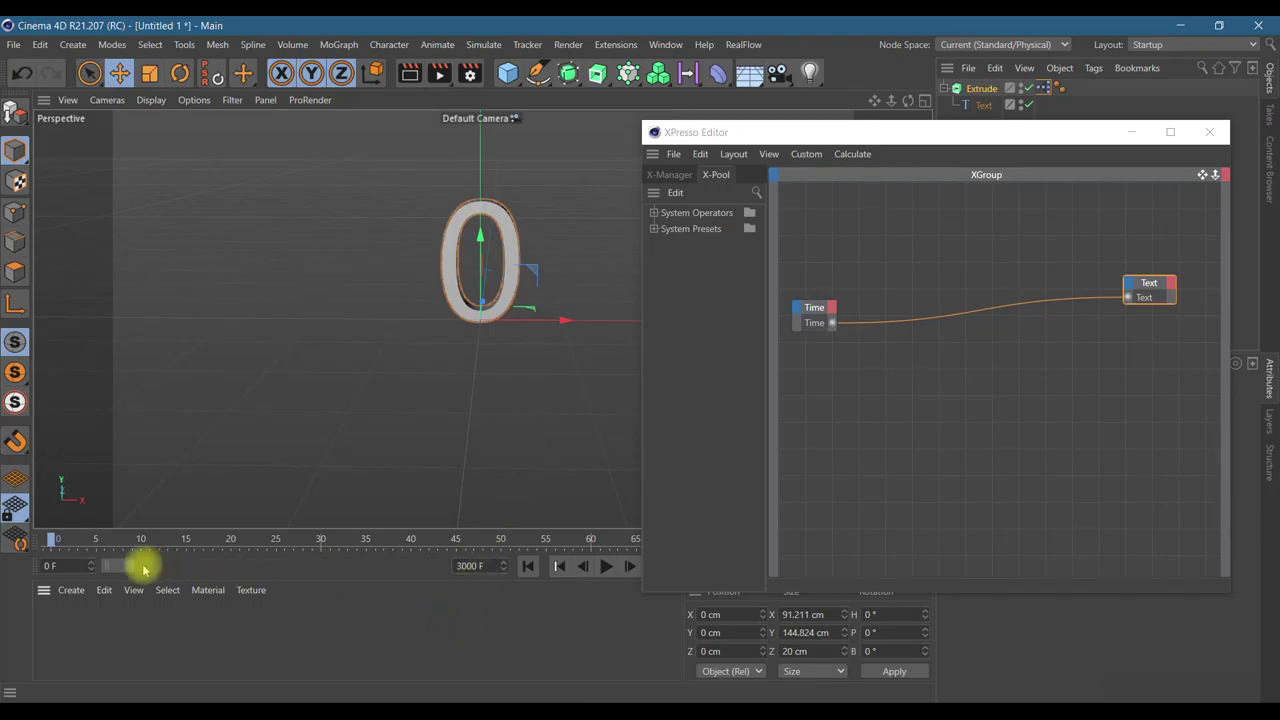
left_click_drag(130, 567, 448, 565)
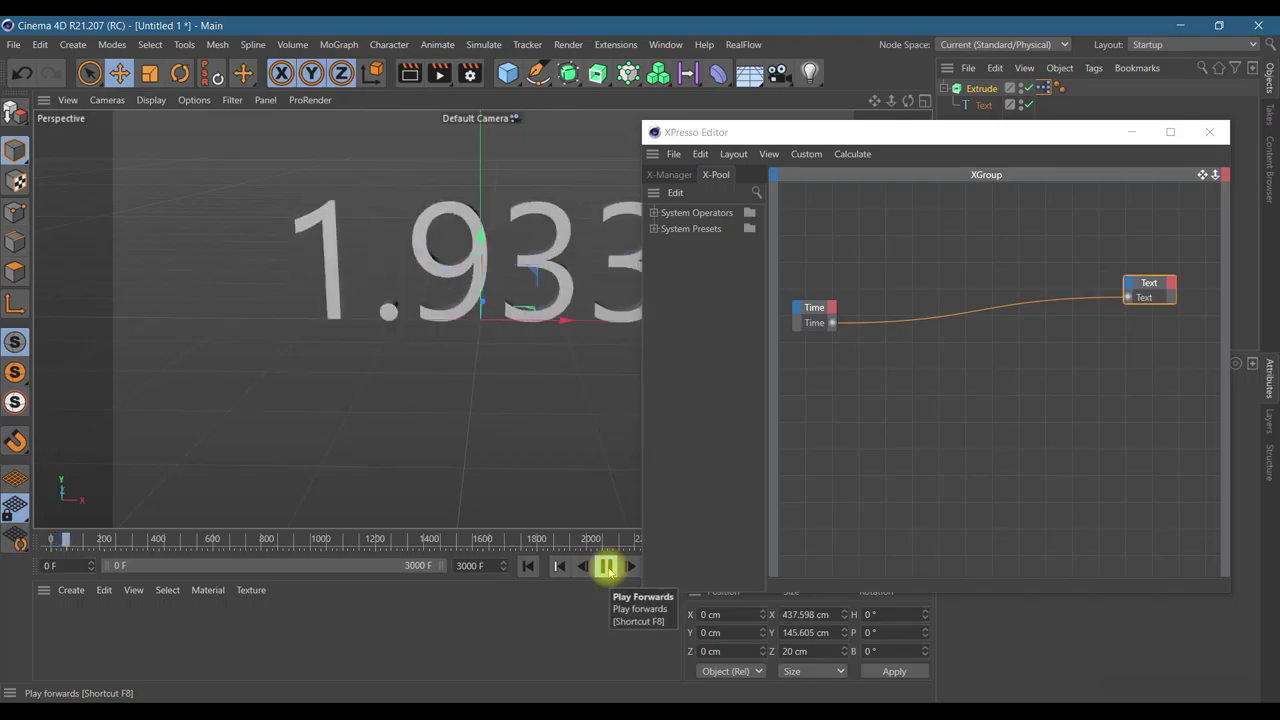
left_click(607, 567)
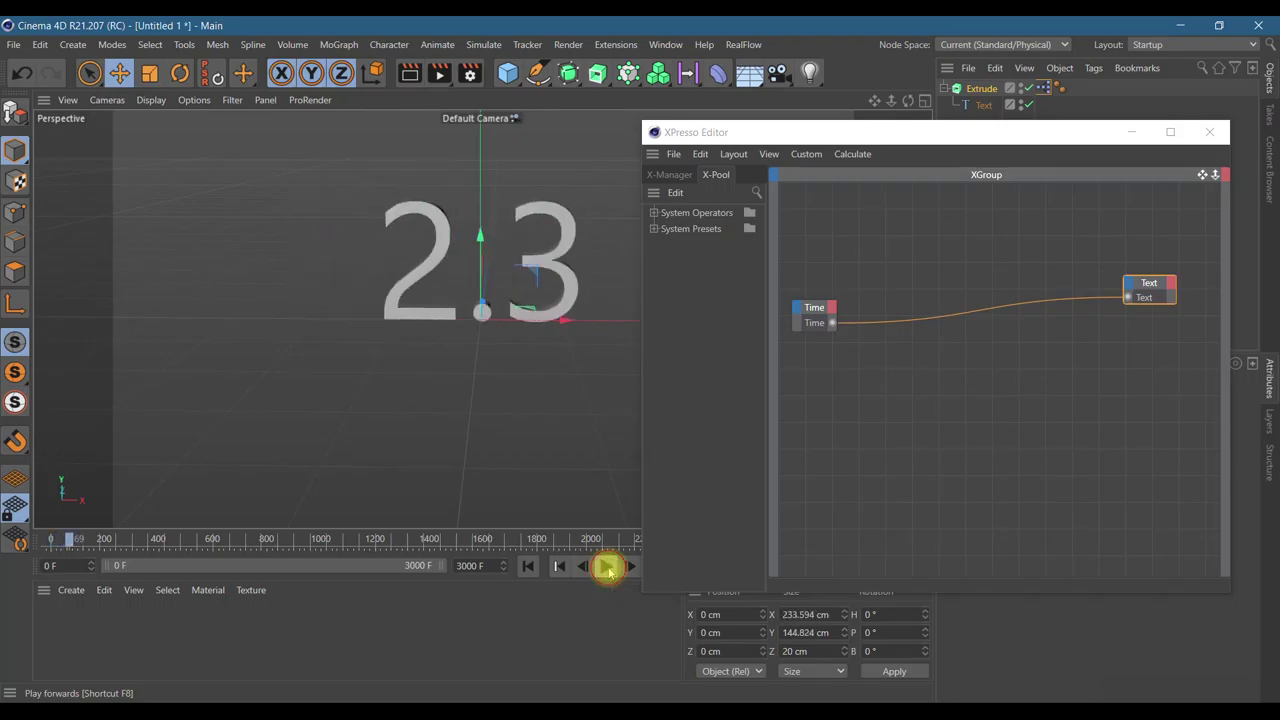
- Insert a FloatFunc:Exp node between the Time output and the Text port
right_click(922, 445)
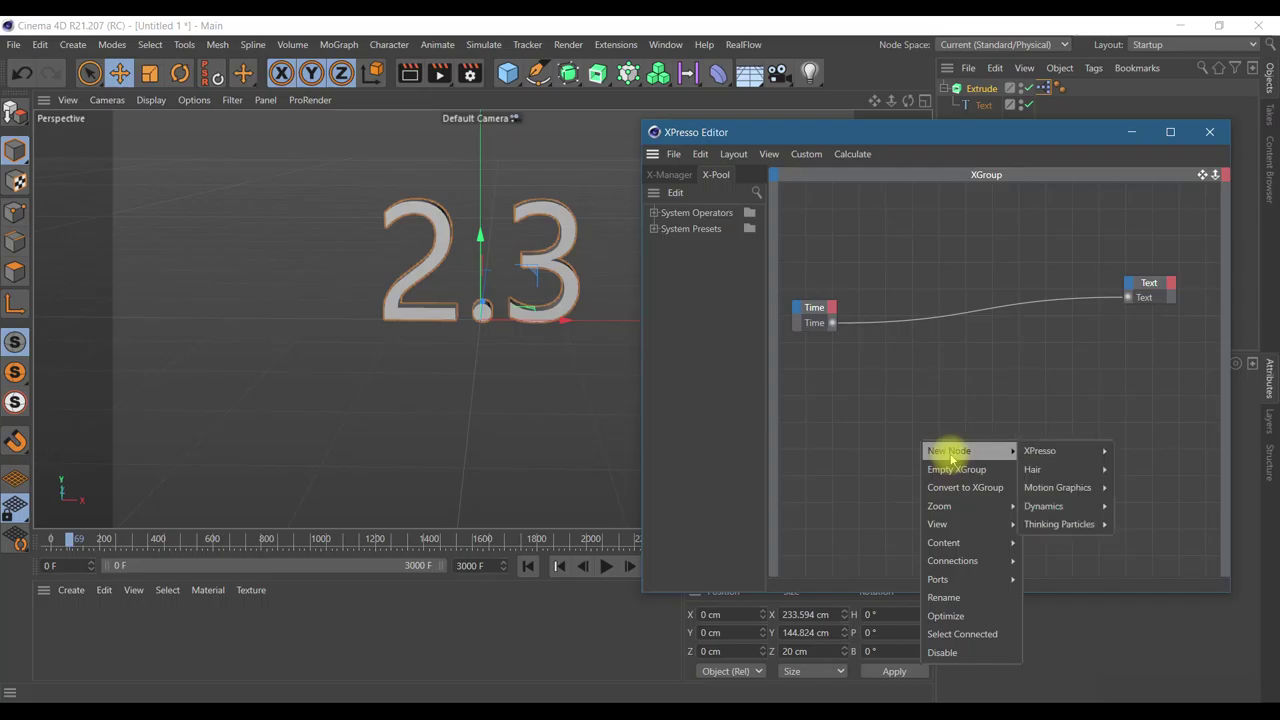
mouse_move(1040, 451)
mouse_move(1133, 506)
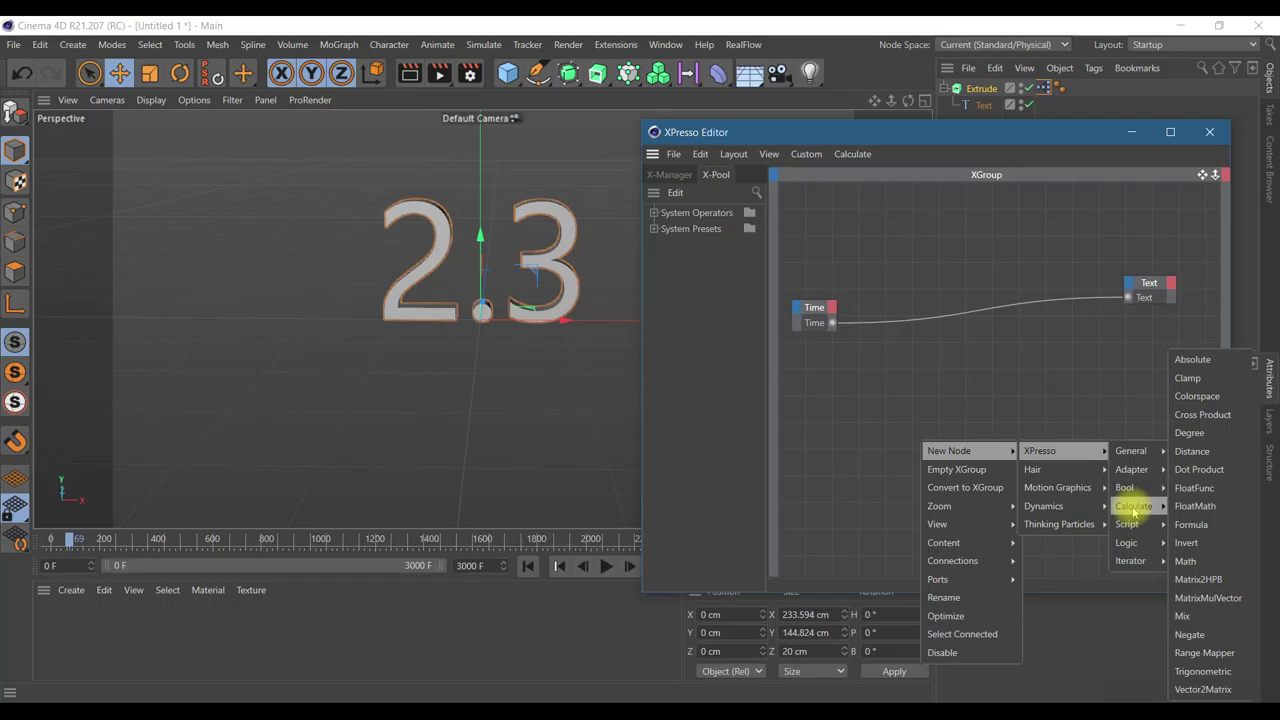
left_click(1190, 487)
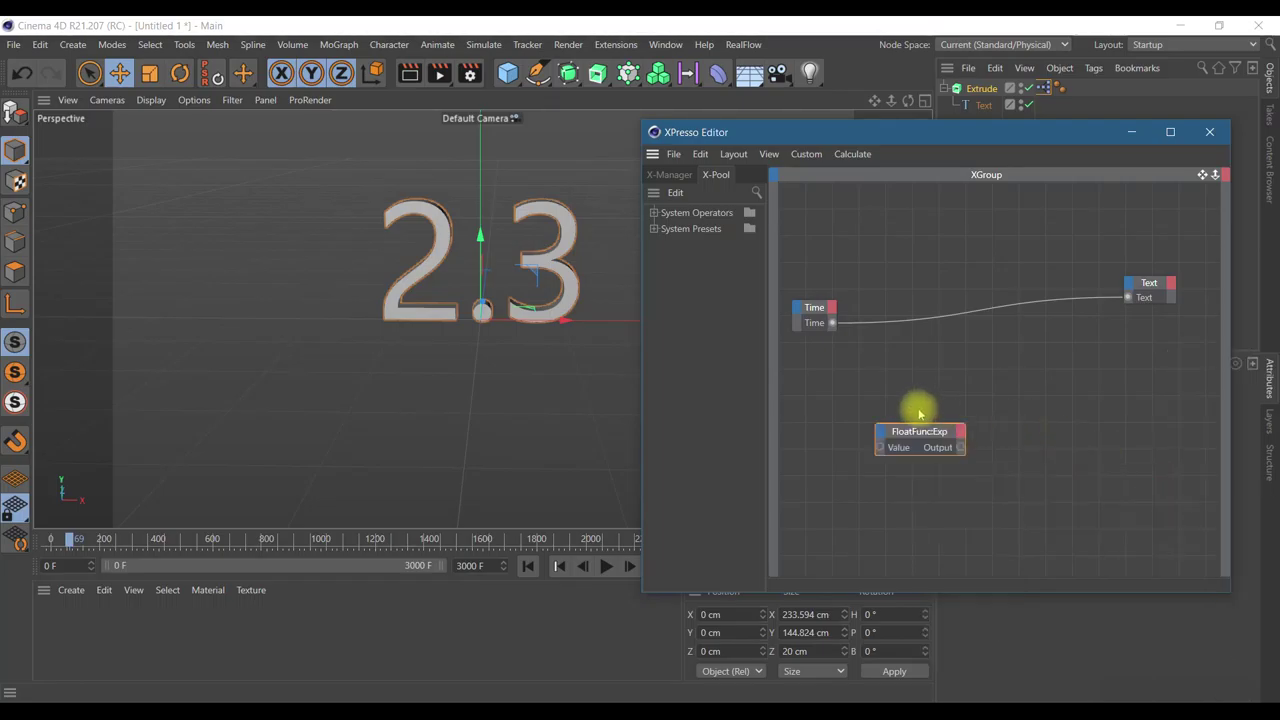
left_click_drag(919, 437, 968, 220)
left_click_drag(966, 140, 929, 140)
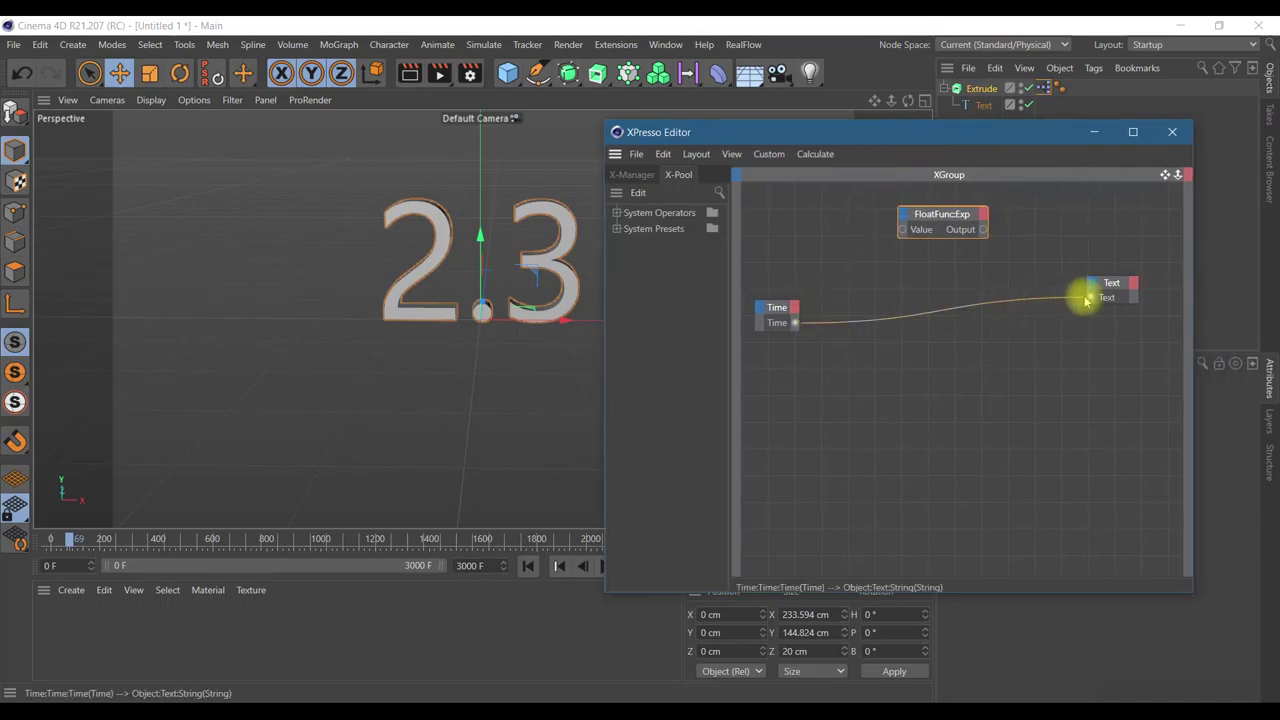
left_click_drag(1067, 283, 986, 231)
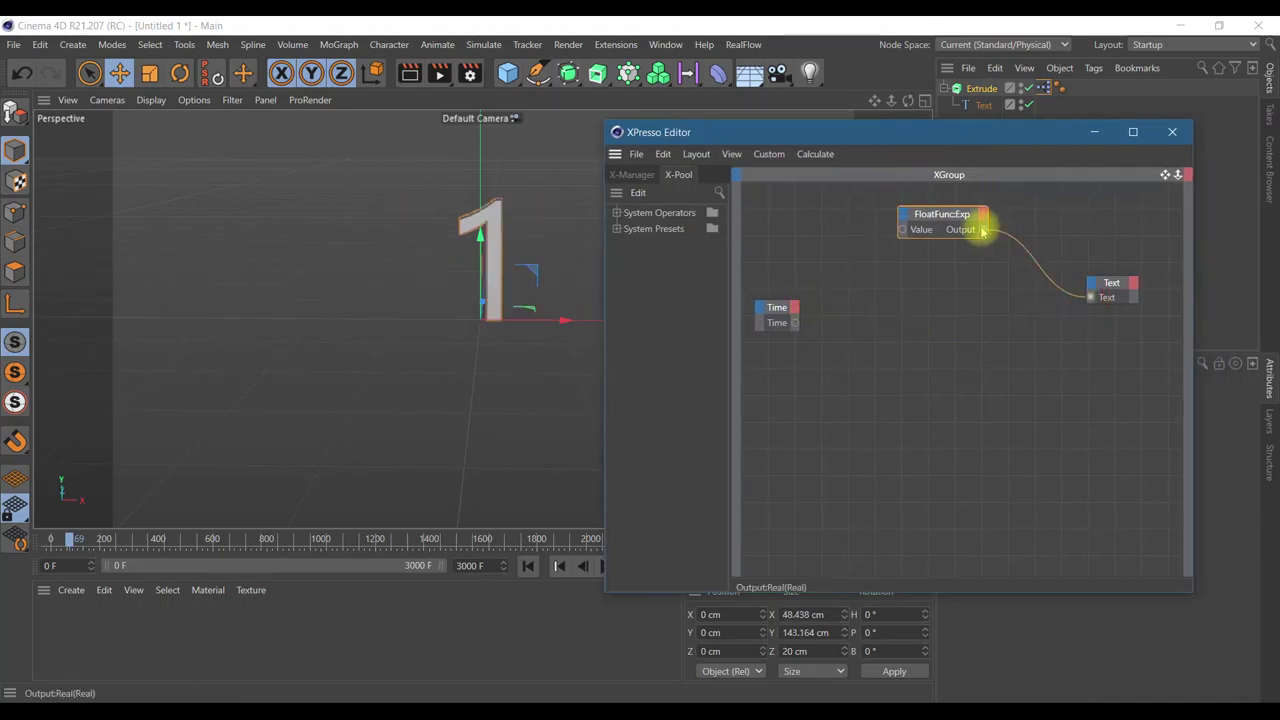
left_click_drag(797, 324, 906, 234)
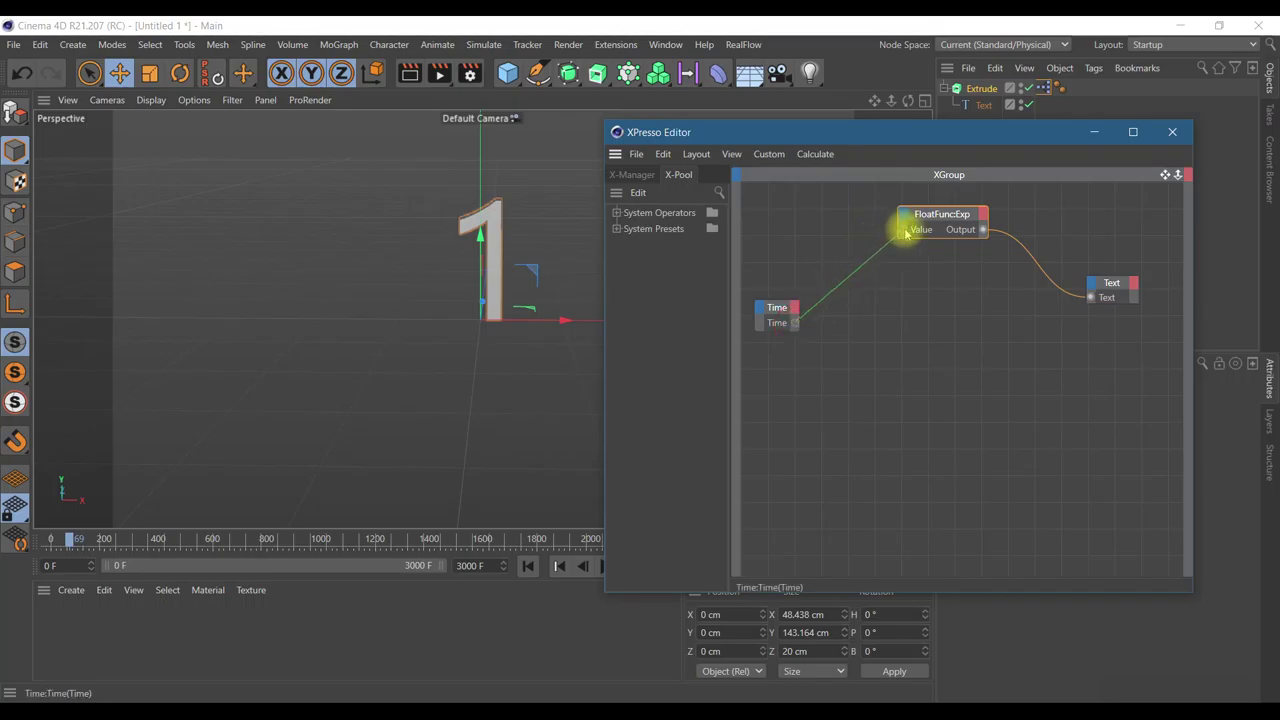
- Rewind and play the animation to watch the exponentially growing number
left_click(527, 567)
mouse_move(805, 132)
left_mouse_down()
mouse_move(908, 129)
mouse_move(828, 149)
left_mouse_up()
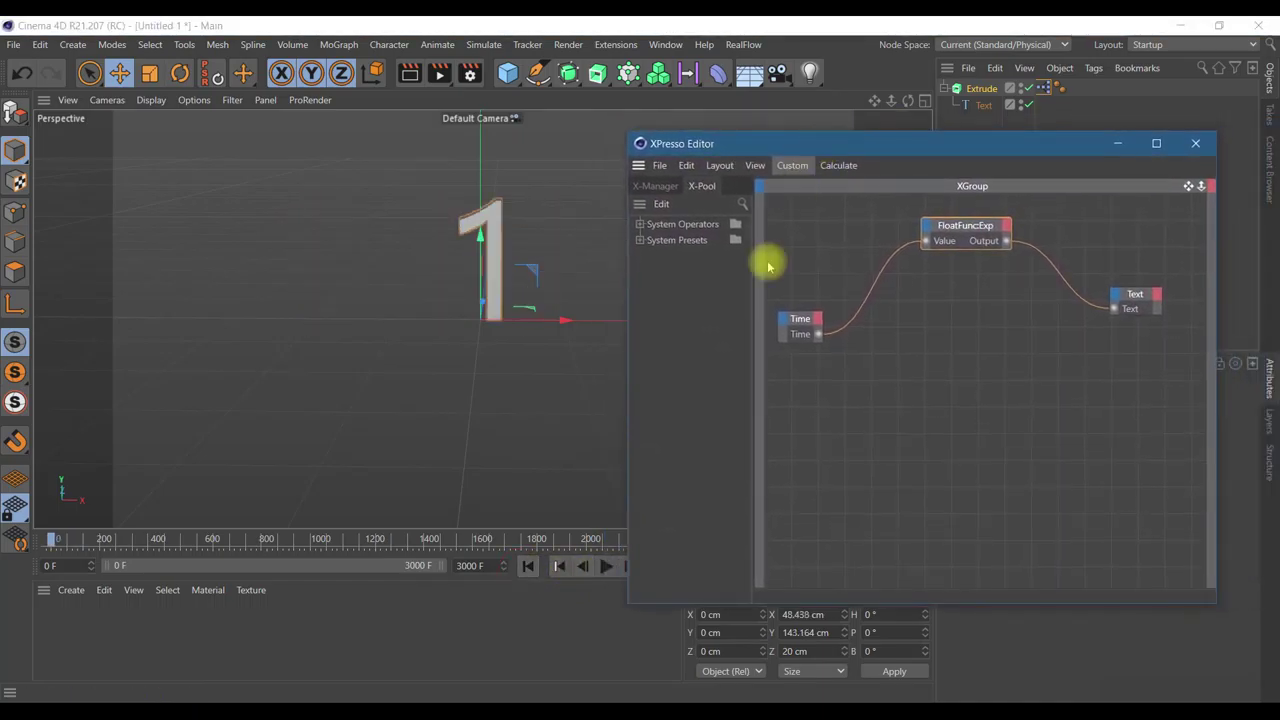
left_click(607, 566)
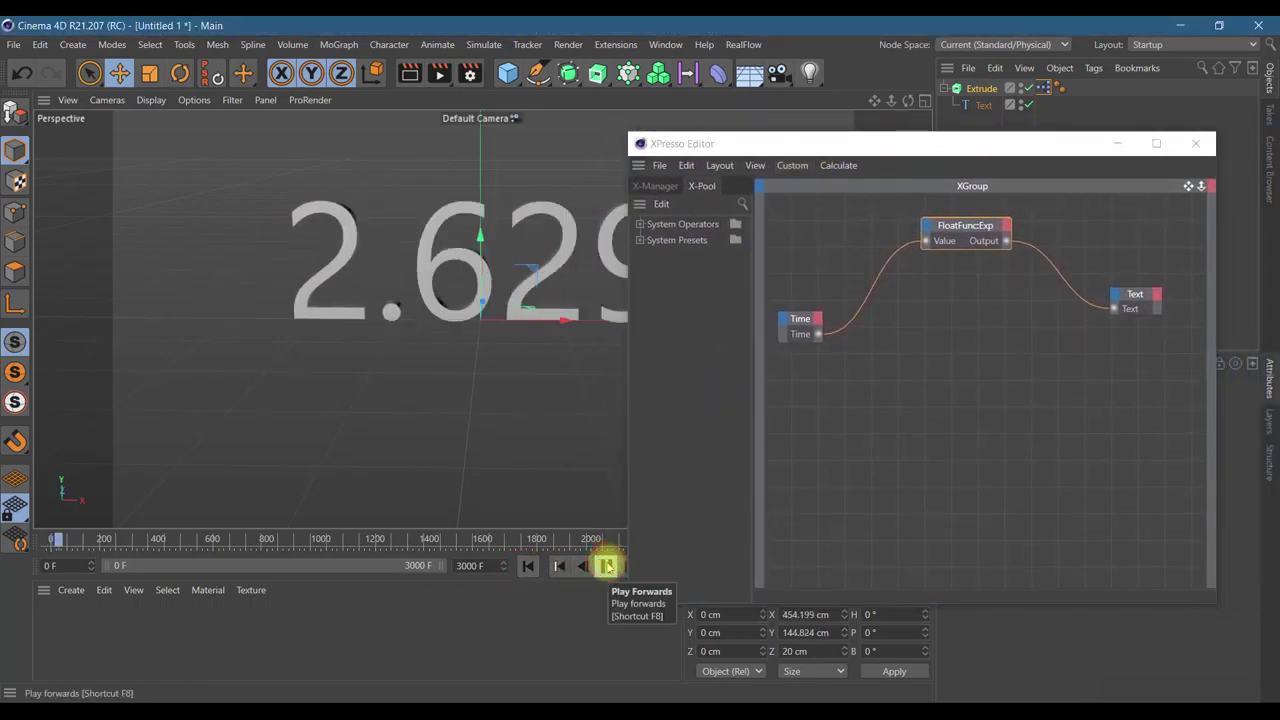
left_click_drag(1005, 143, 537, 132)
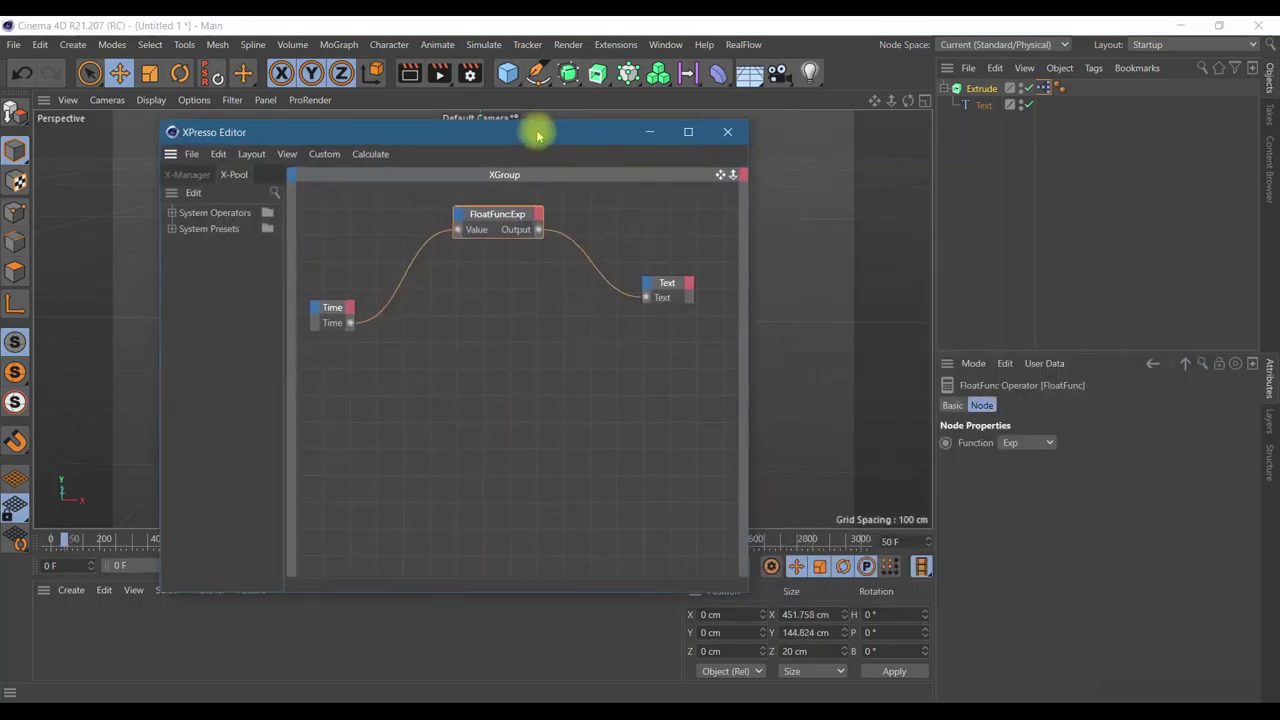
- Change the FloatFunc function from Exp to Floor and replay to watch whole-number counting
left_click(1240, 690)
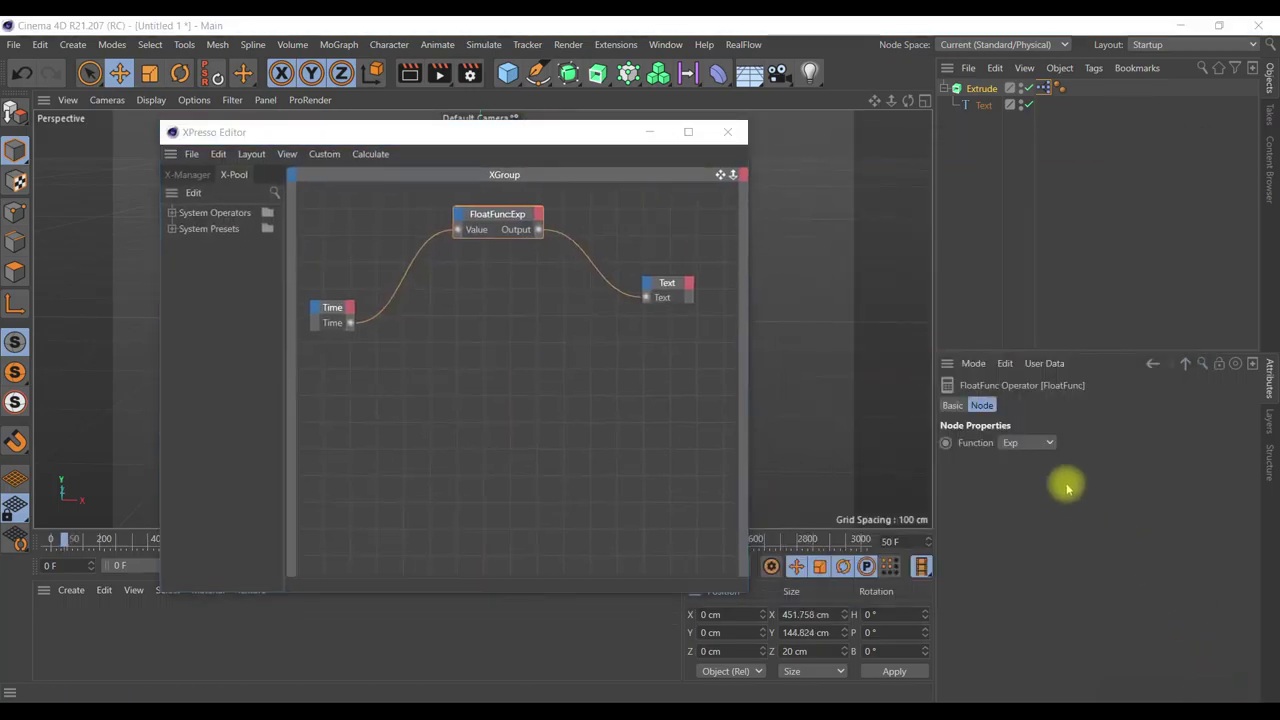
left_click(1048, 444)
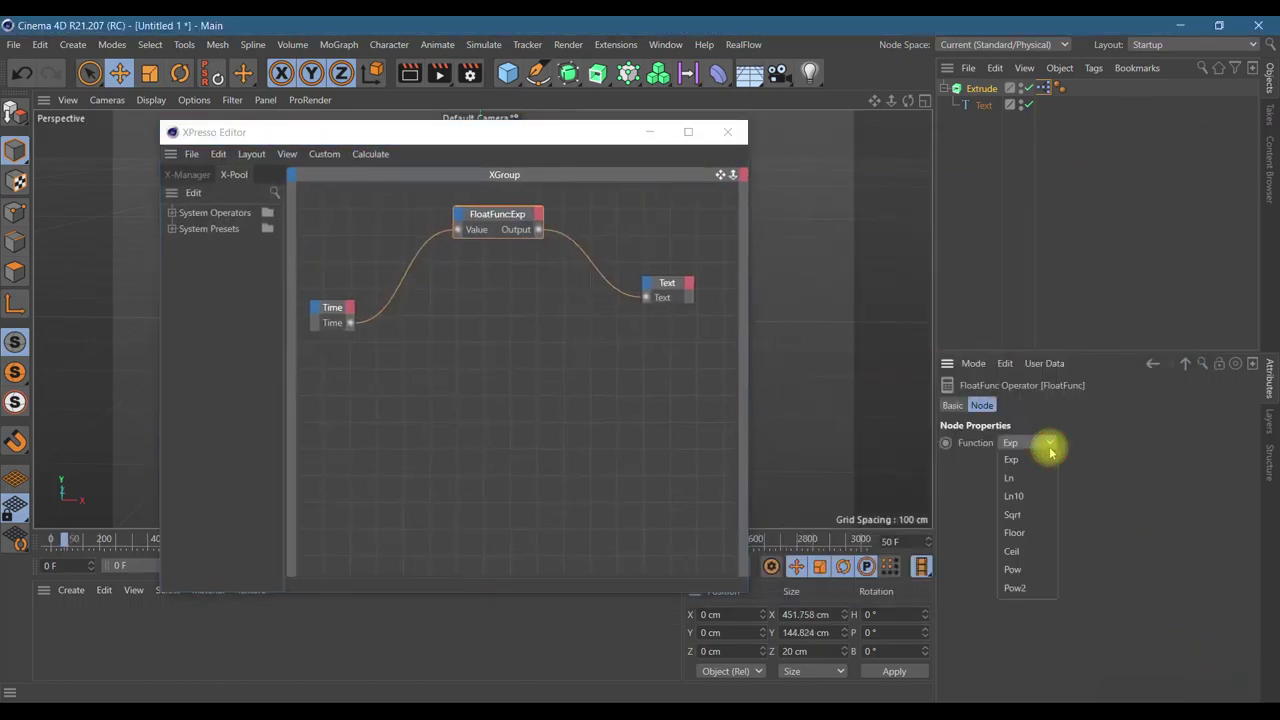
left_click(1029, 532)
left_click_drag(509, 140, 964, 161)
left_click(528, 566)
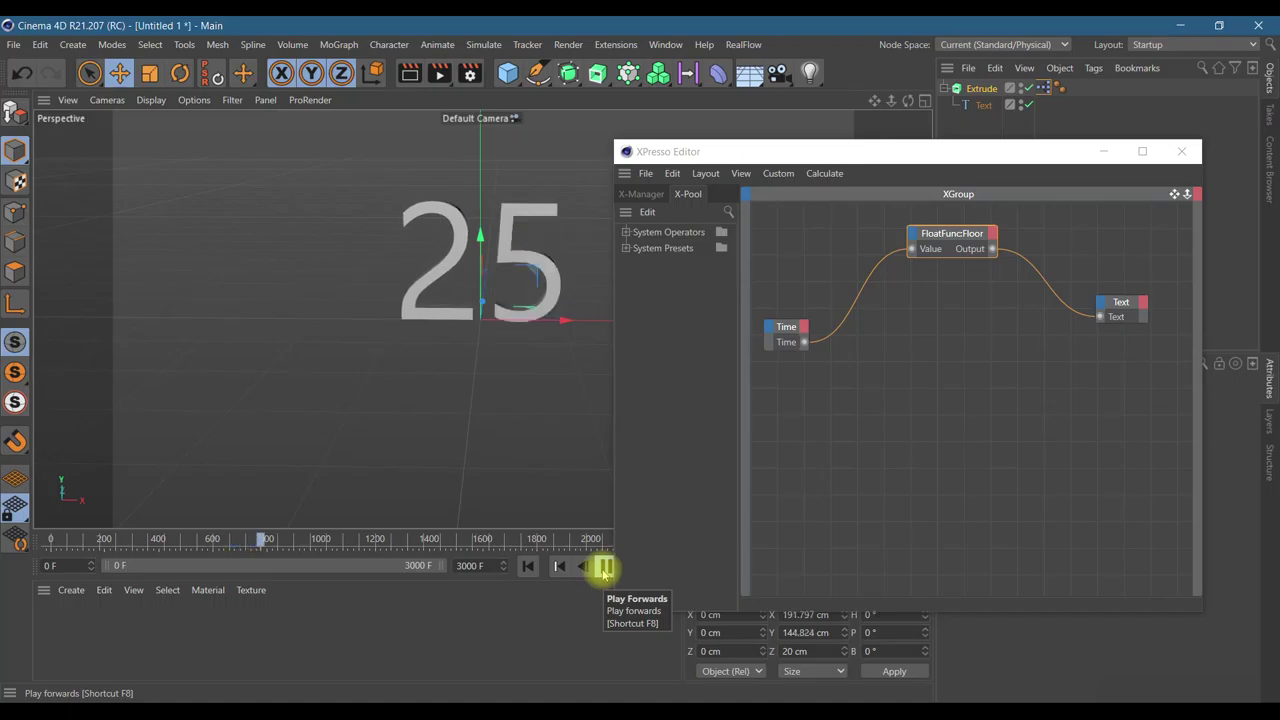
left_click(604, 567)
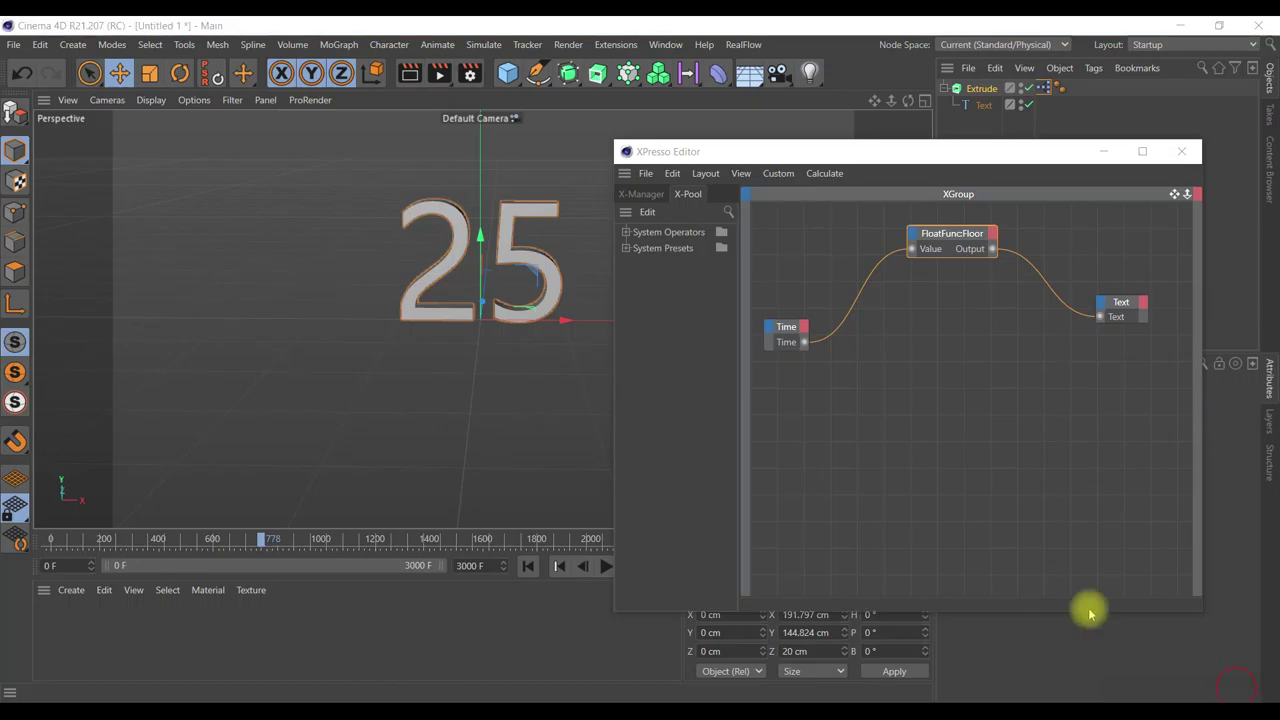
- Add a Math node and wire it between the FloatFunc:Floor output and the Text port
right_click(978, 459)
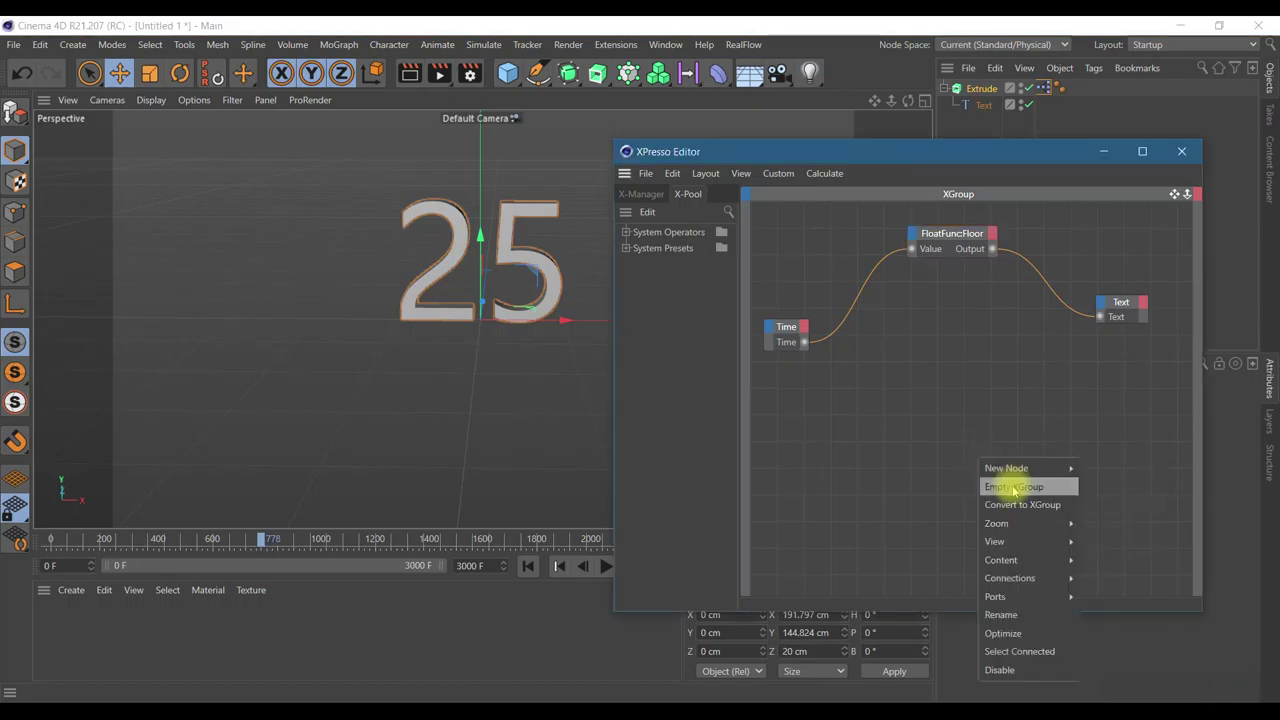
mouse_move(1010, 468)
mouse_move(1086, 468)
mouse_move(1194, 523)
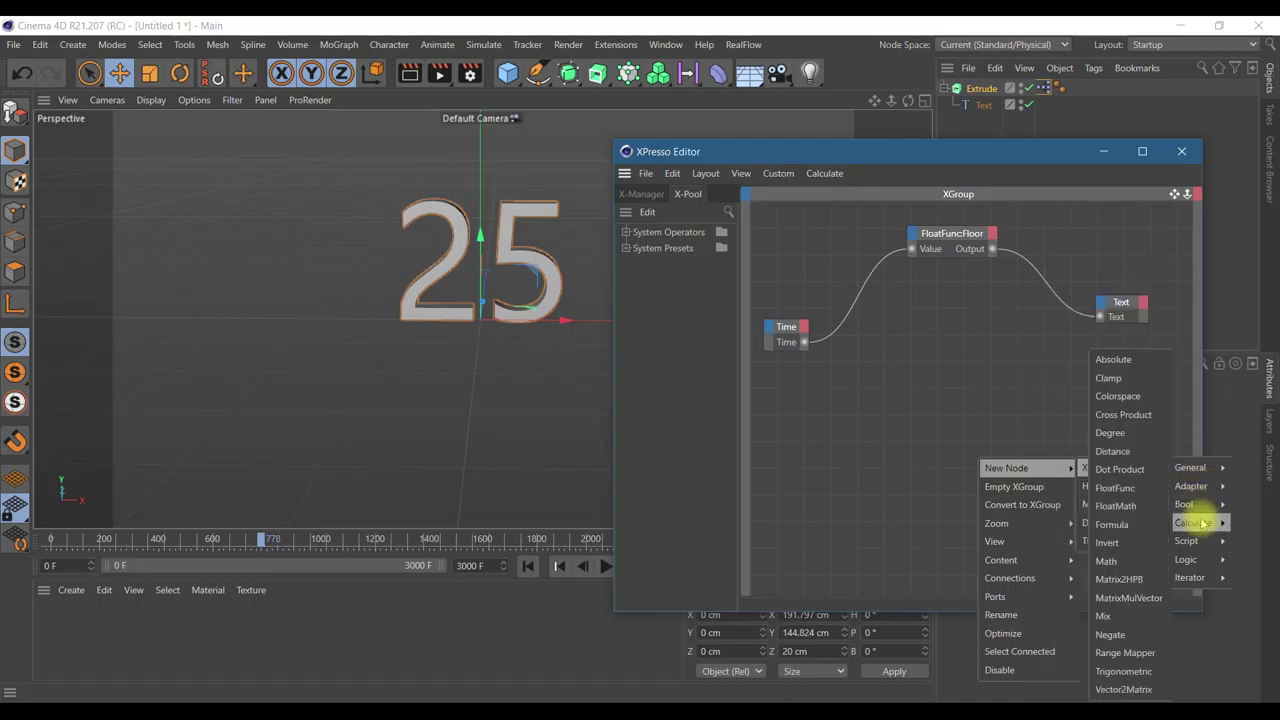
left_click(1122, 560)
left_click_drag(934, 163, 700, 150)
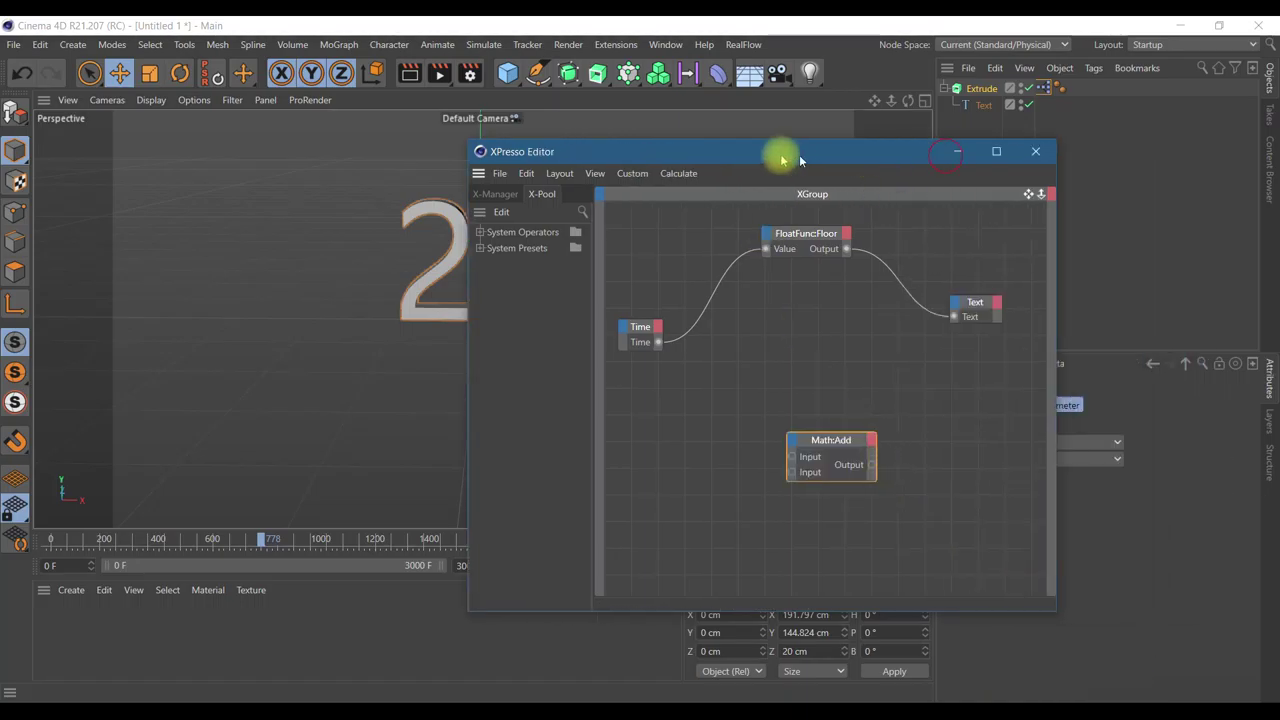
left_click(690, 228)
mouse_move(715, 228)
left_mouse_down()
mouse_move(680, 233)
mouse_move(655, 276)
left_mouse_up()
left_click_drag(744, 422, 780, 265)
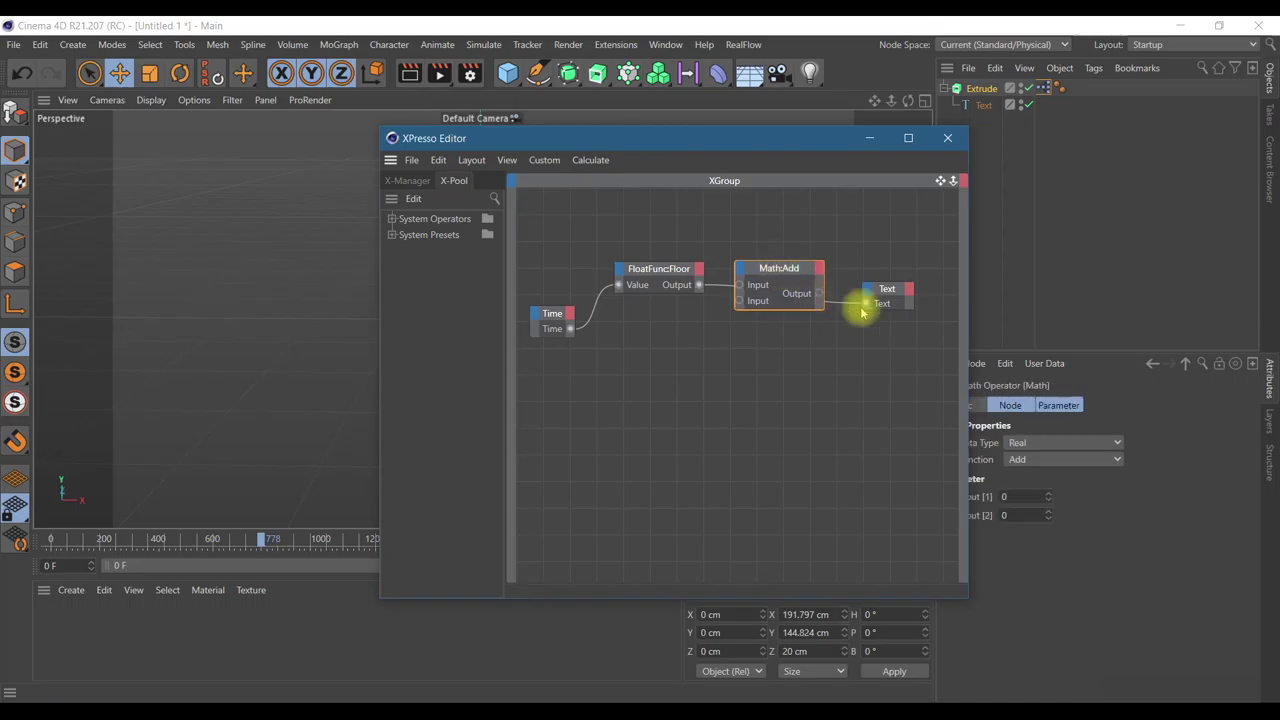
left_click_drag(819, 296, 820, 295)
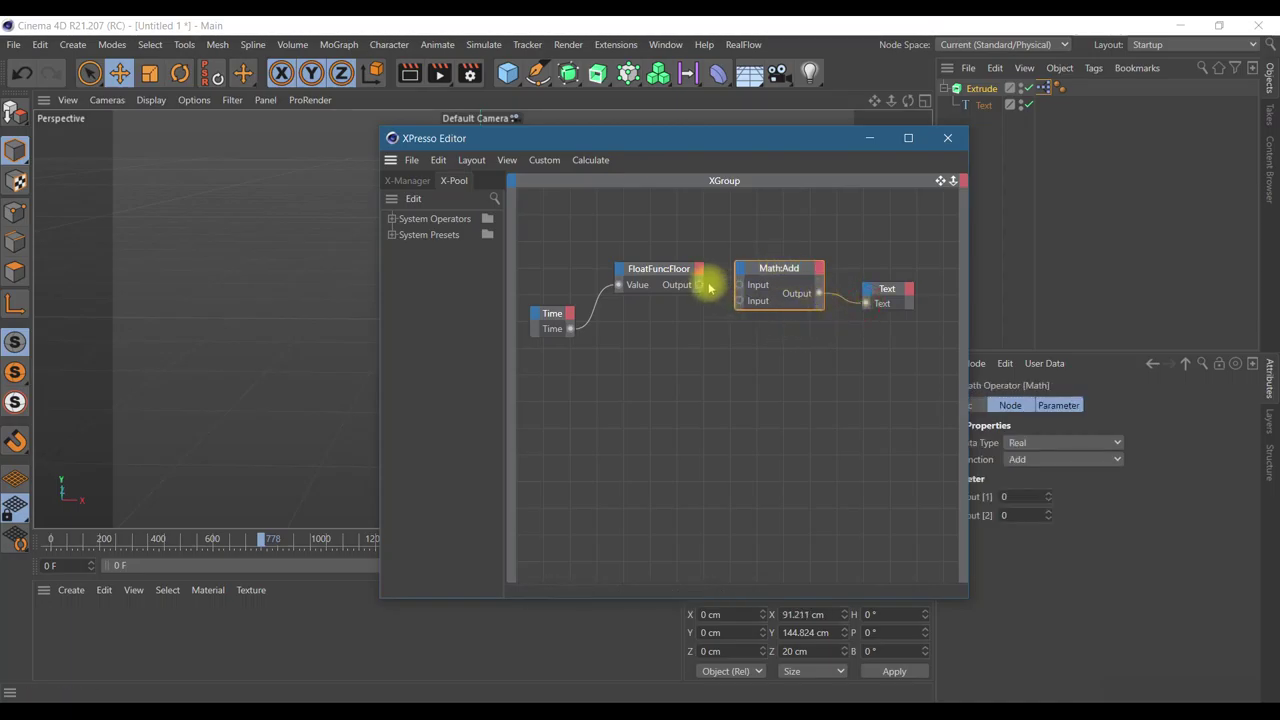
left_click_drag(744, 290, 746, 287)
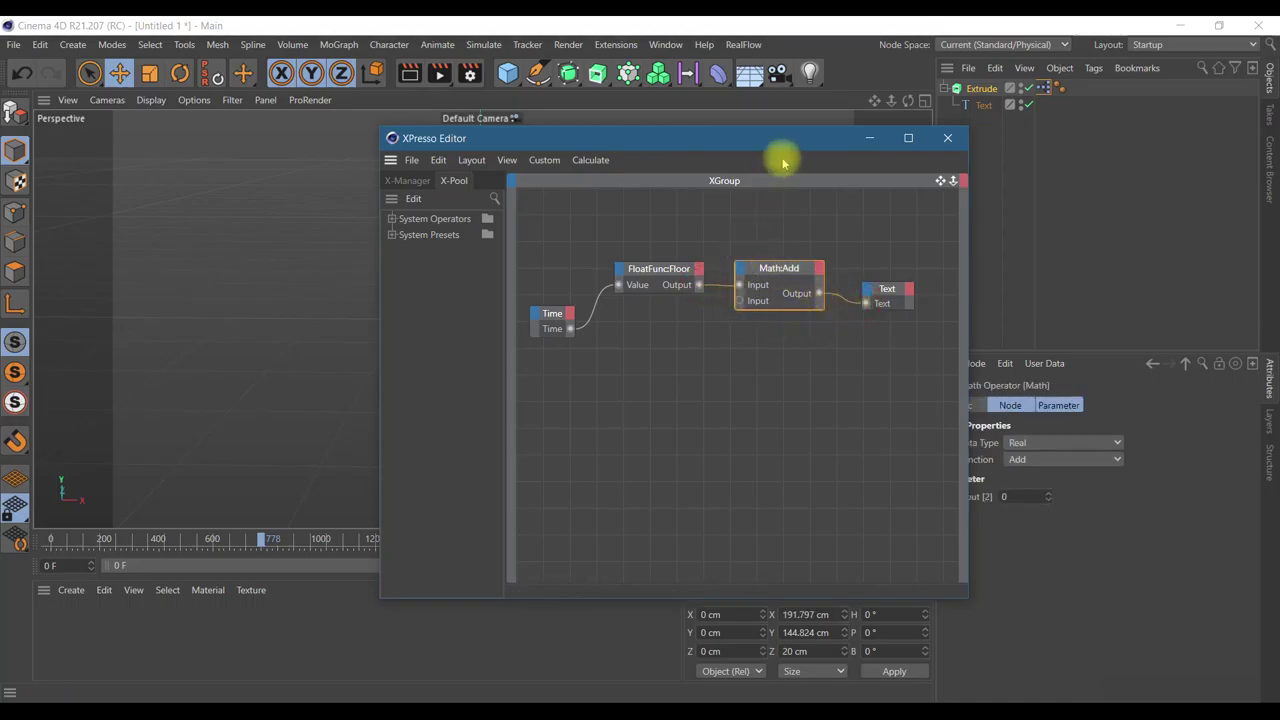
left_click_drag(780, 140, 533, 196)
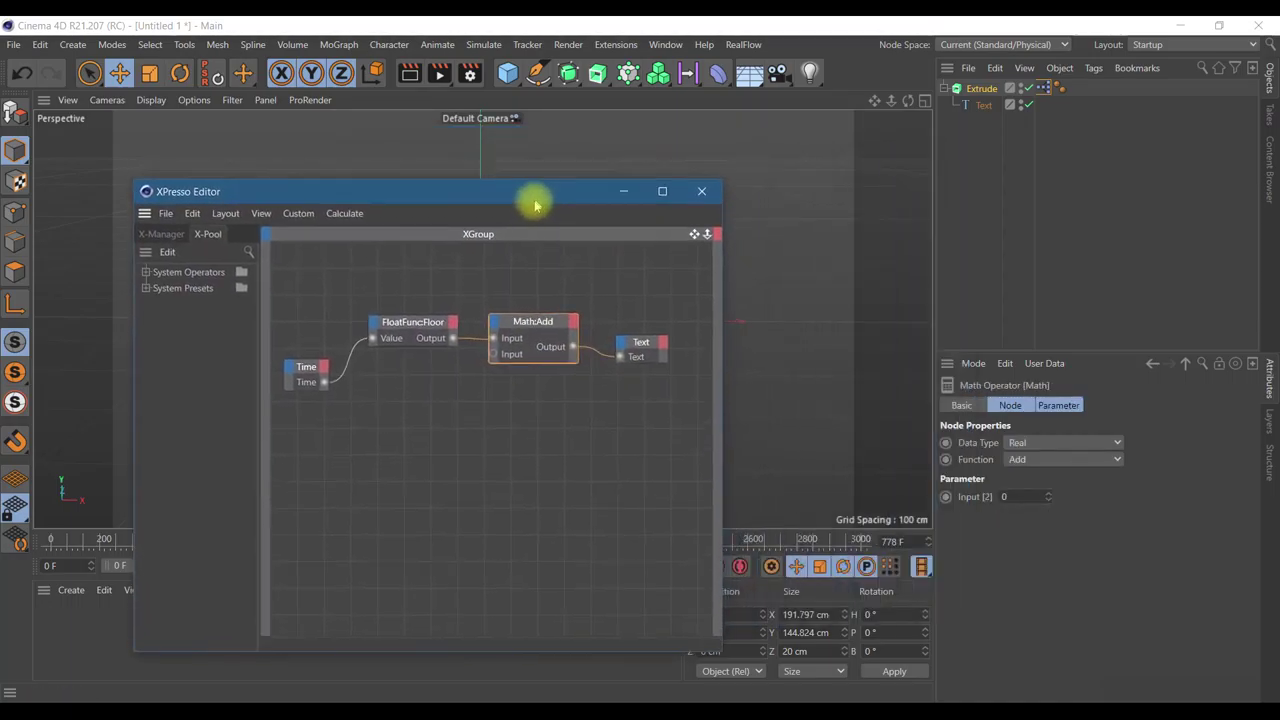
- Switch the Math node's function to Modulo and play the animation to test it
left_click(1096, 461)
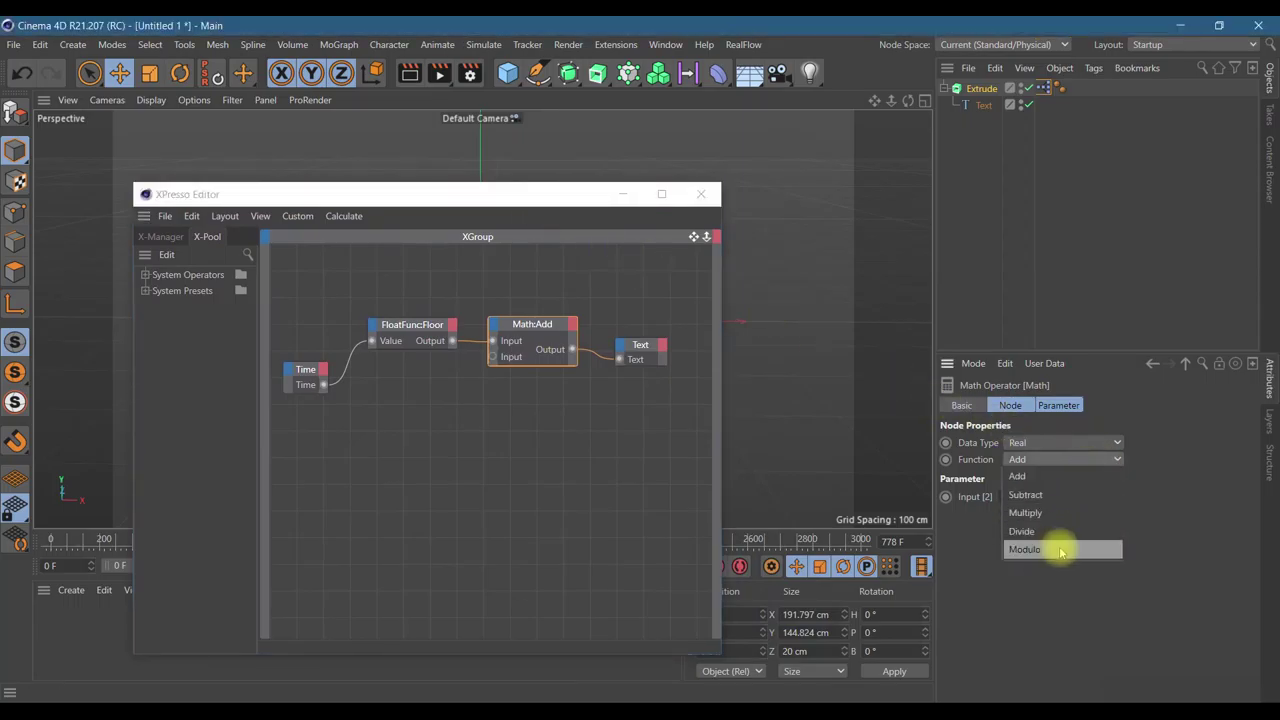
left_click(1005, 541)
left_click_drag(545, 204, 1066, 184)
left_click(528, 566)
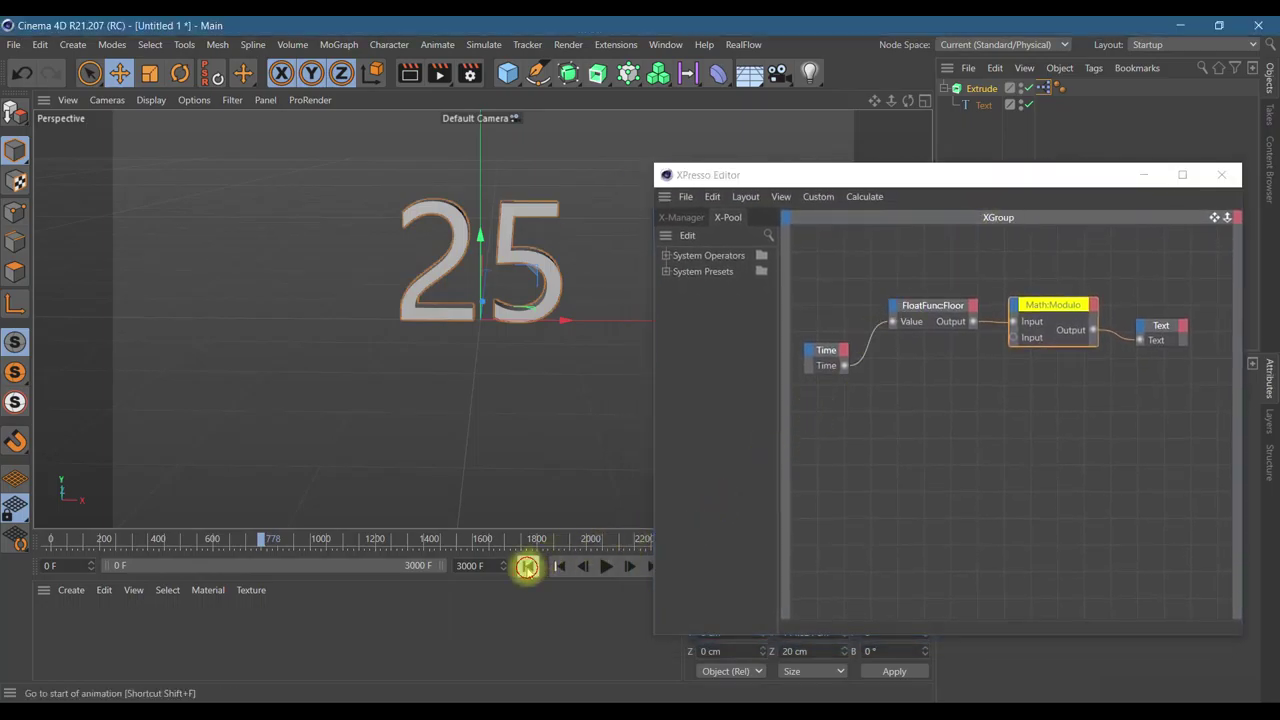
left_click(606, 567)
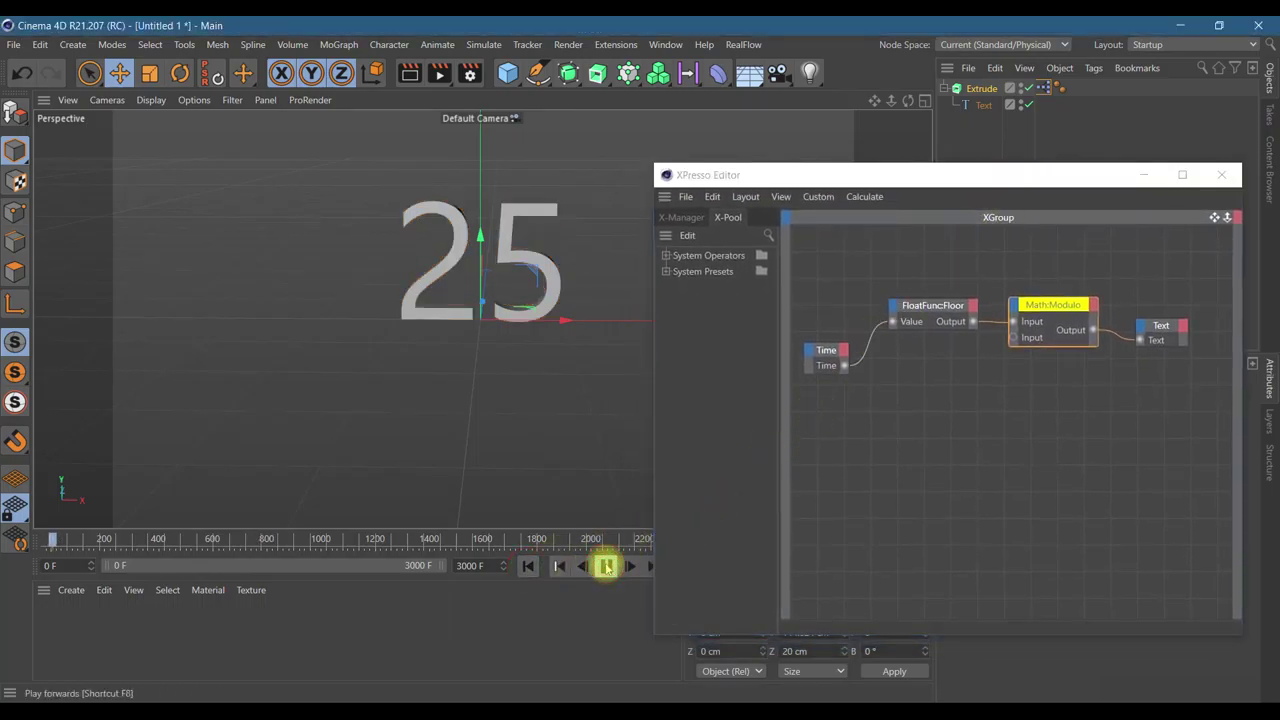
left_click(528, 566)
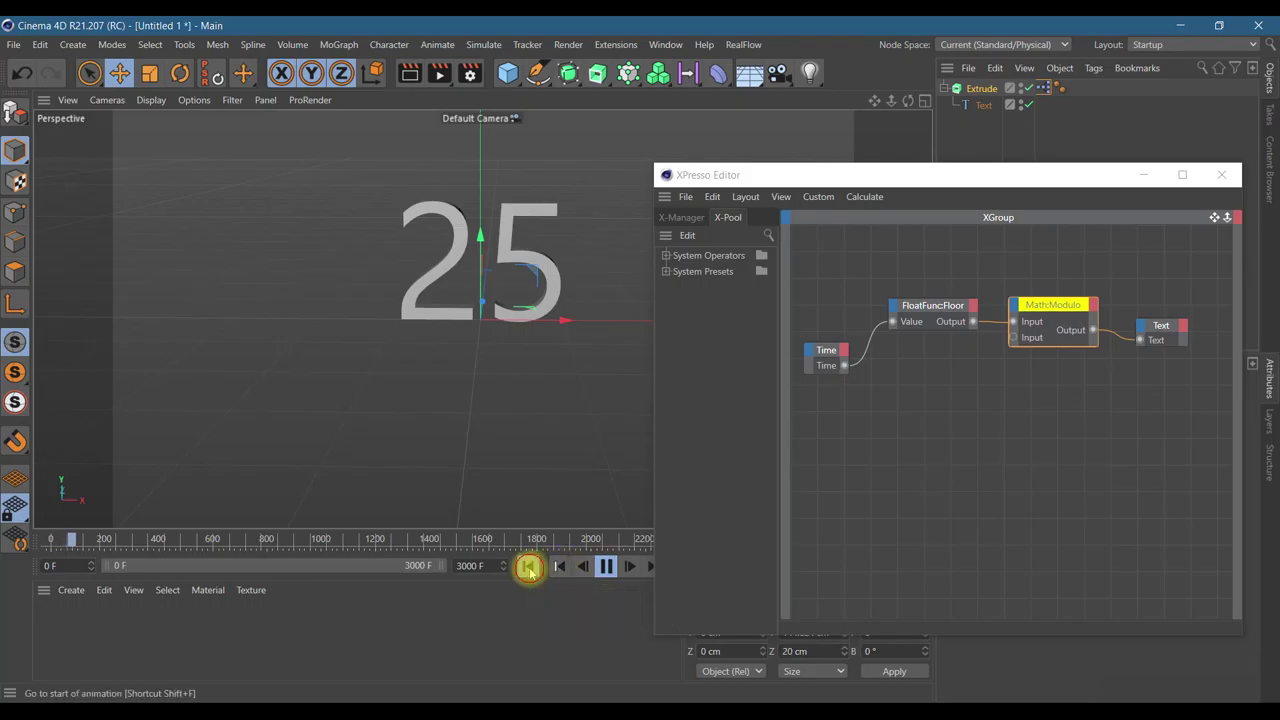
left_click(606, 567)
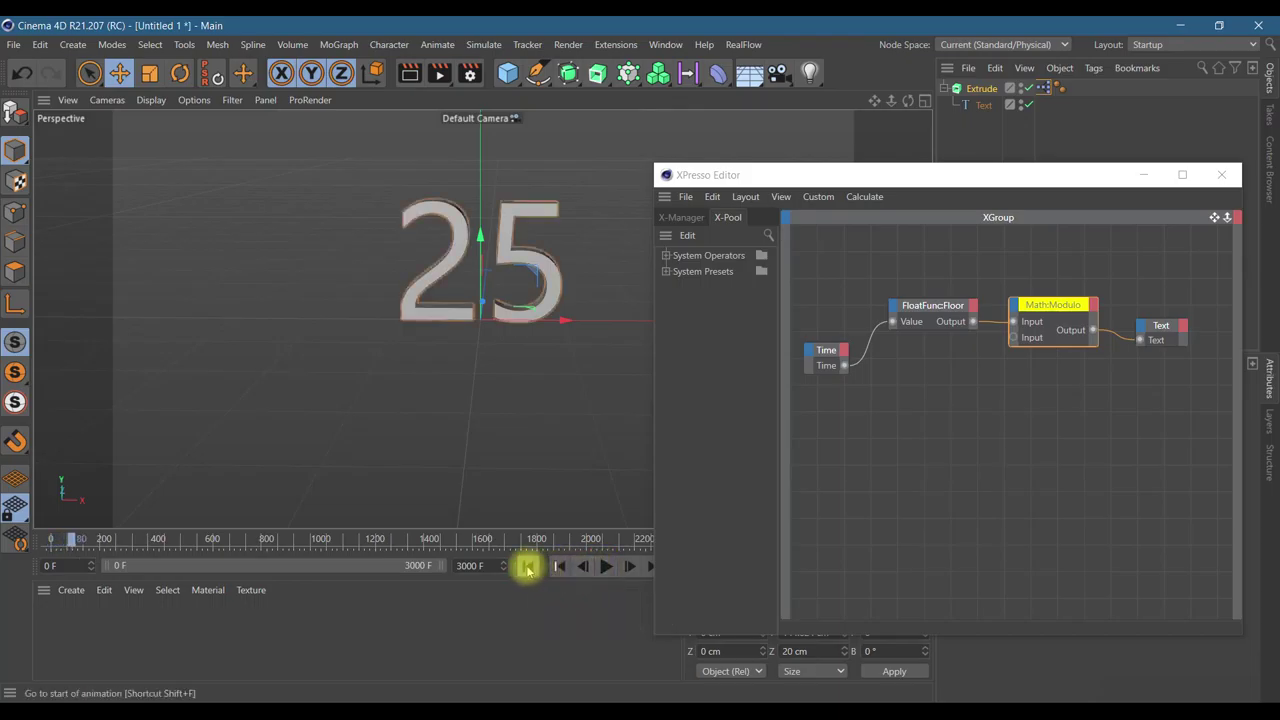
left_click(604, 567)
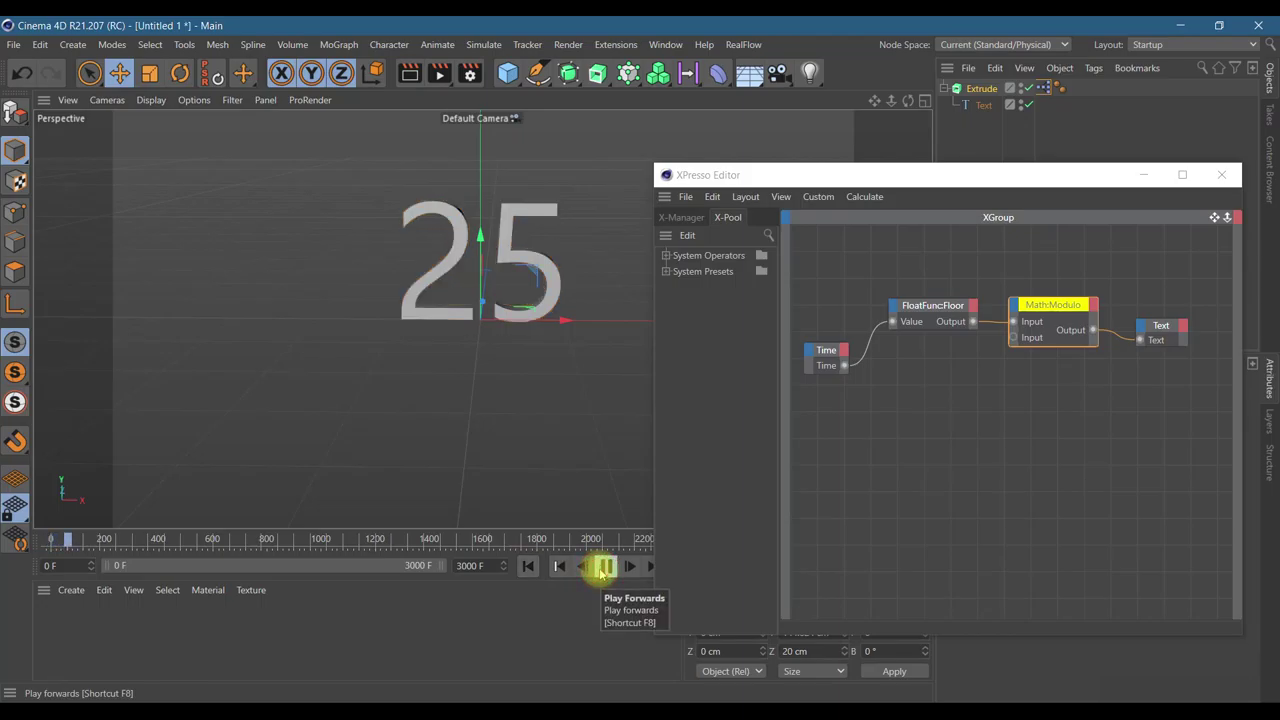
left_click(604, 567)
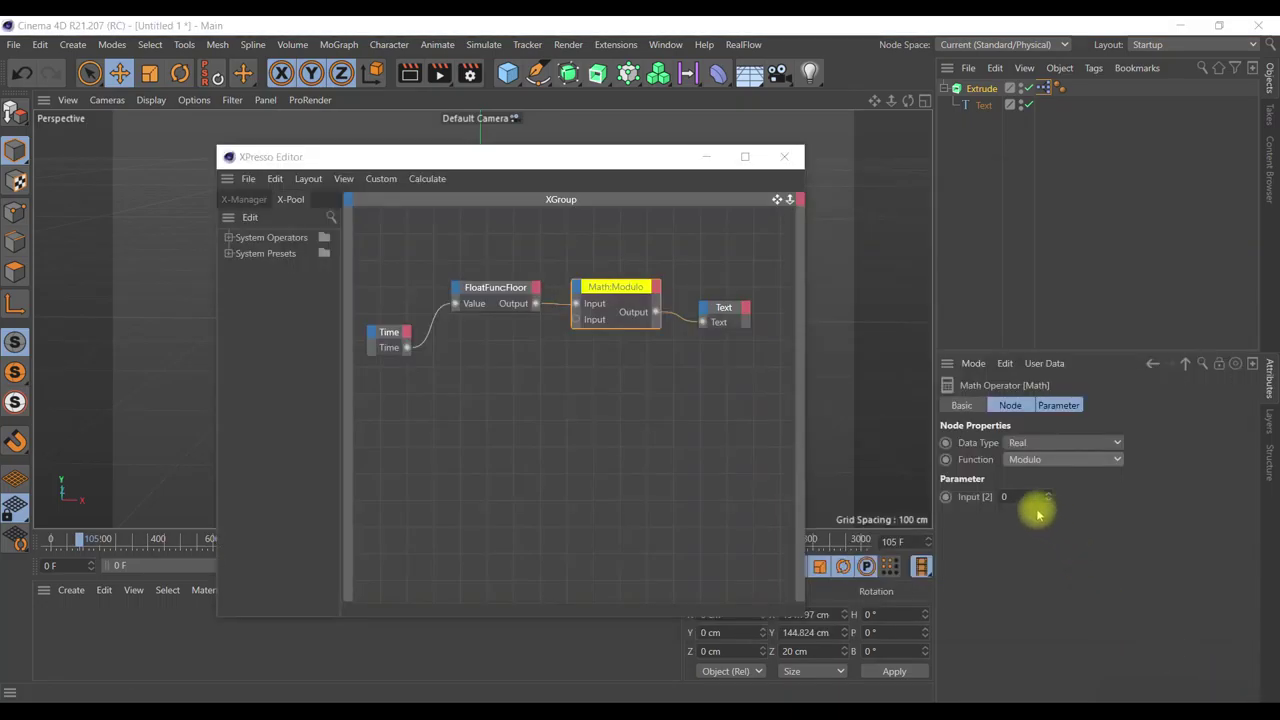
- Set Modulo's Input 2 to 60 and confirm the count wraps from 59 to 0 at frame 1801
left_click(1012, 496)
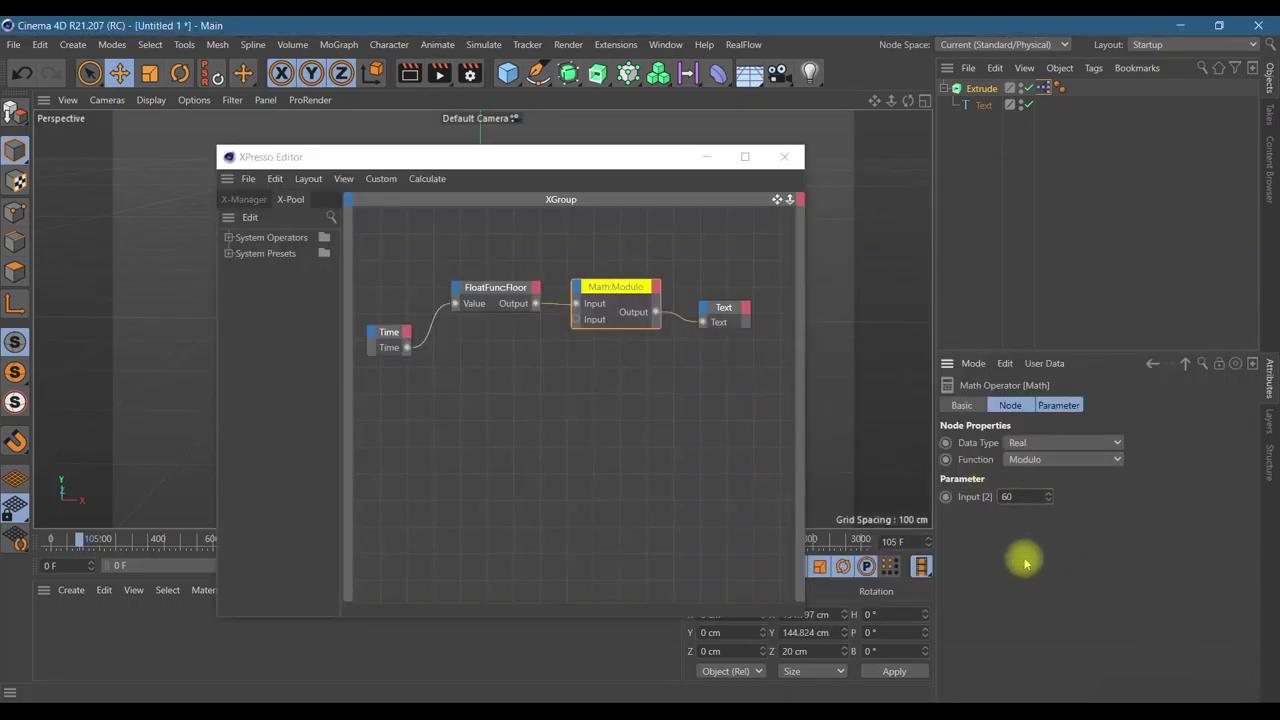
mouse_move(580, 166)
left_mouse_down()
mouse_move(925, 177)
mouse_move(851, 149)
left_mouse_up()
mouse_move(726, 146)
left_mouse_down()
mouse_move(878, 147)
mouse_move(863, 153)
left_mouse_up()
left_click(528, 566)
left_click(607, 566)
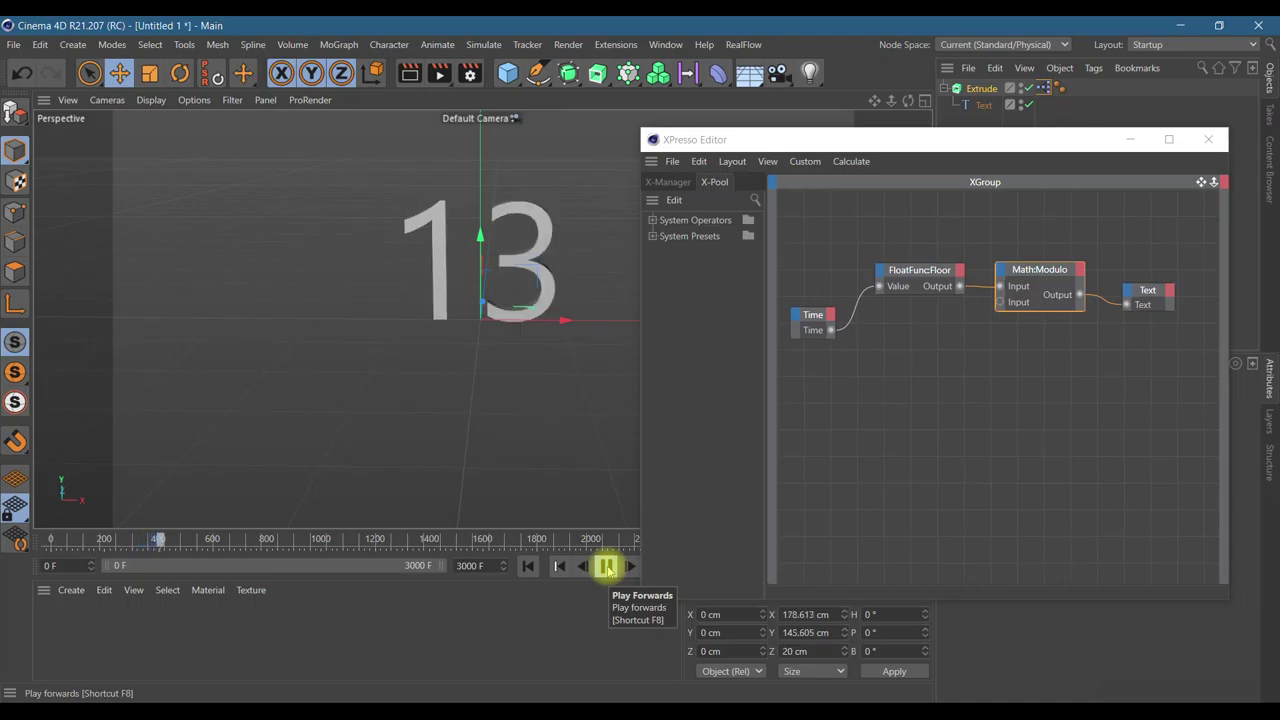
left_click(534, 540)
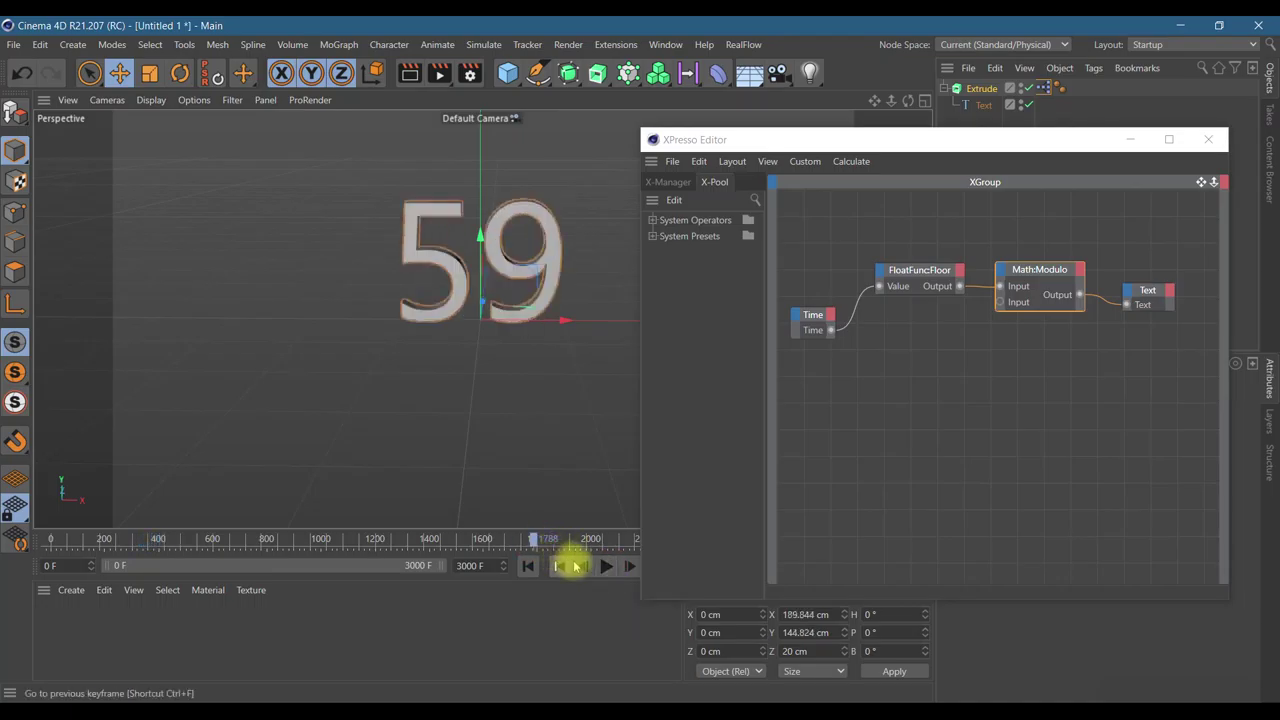
left_click_drag(590, 545, 610, 541)
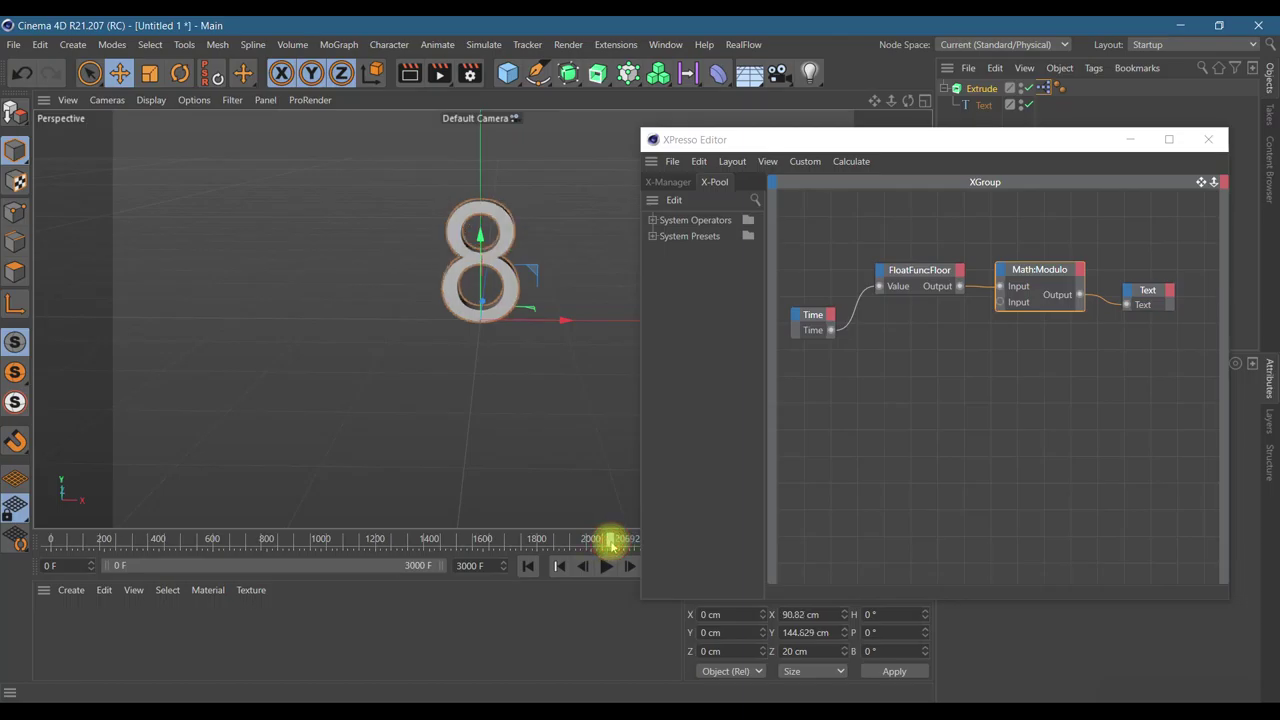
left_click(537, 543)
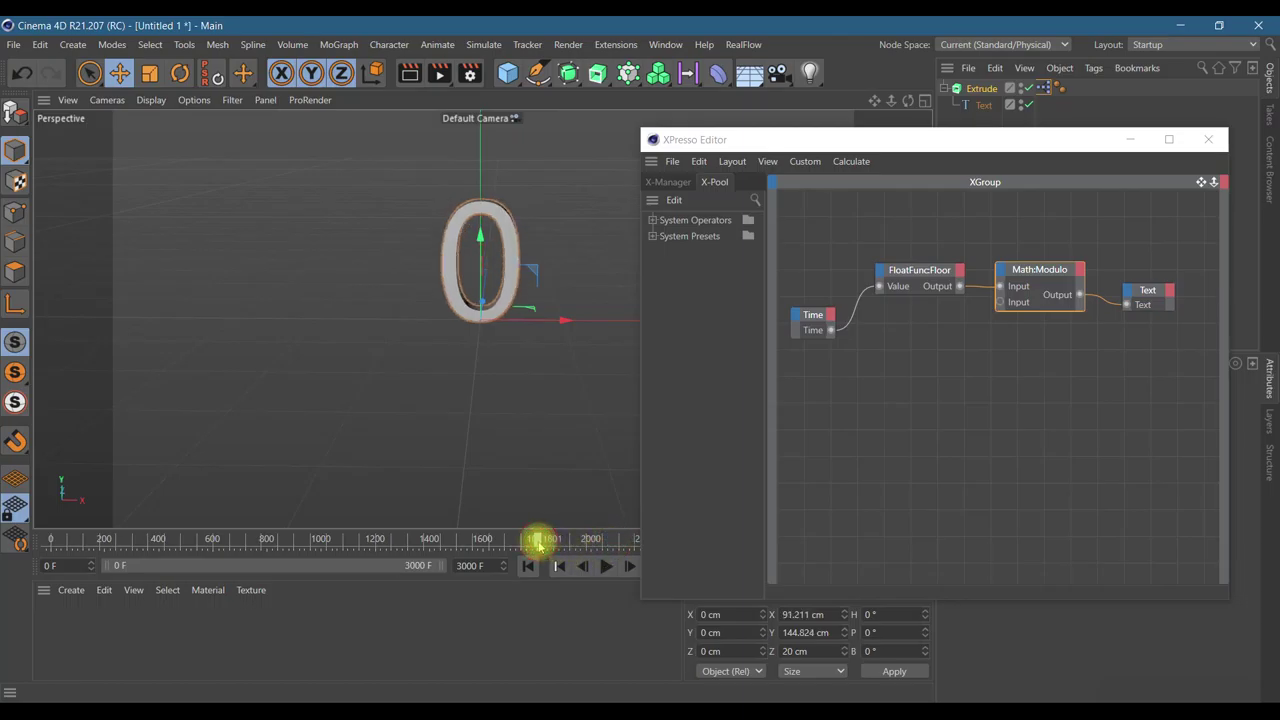
left_click_drag(908, 142, 575, 150)
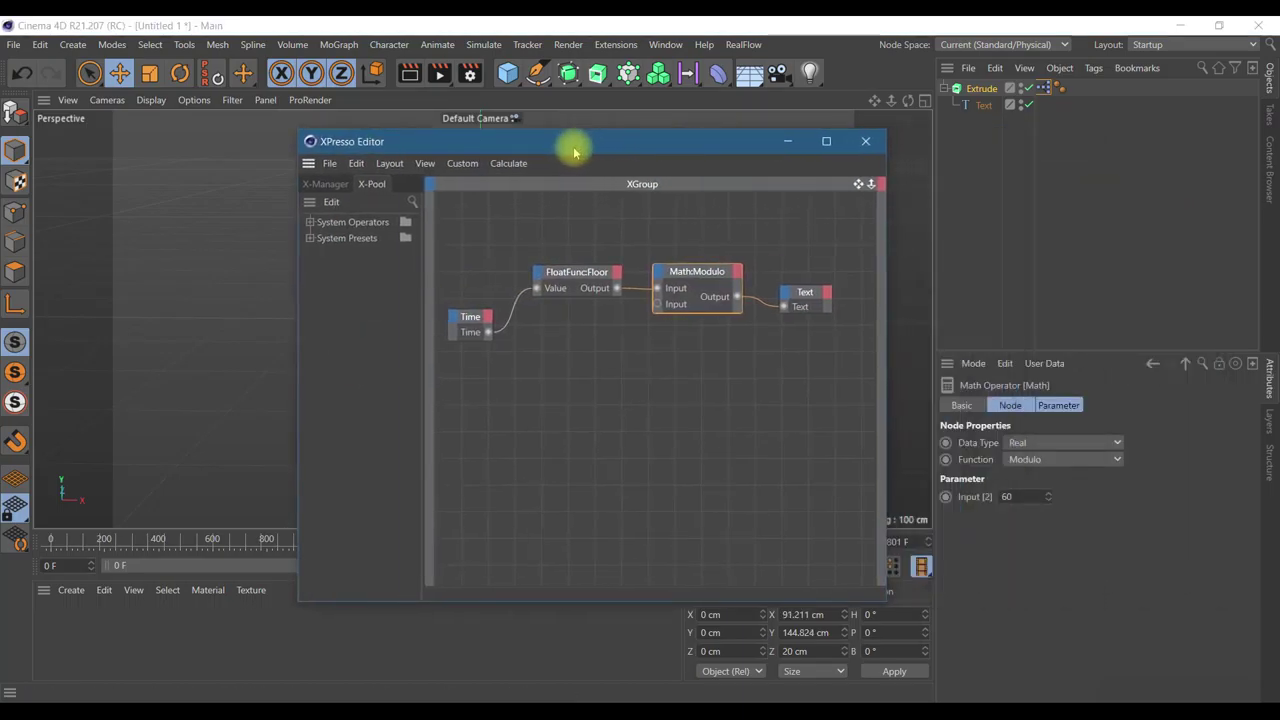
- Change the Modulo value to 24 and play the animation to test the counter
left_click(1008, 497)
type("24")
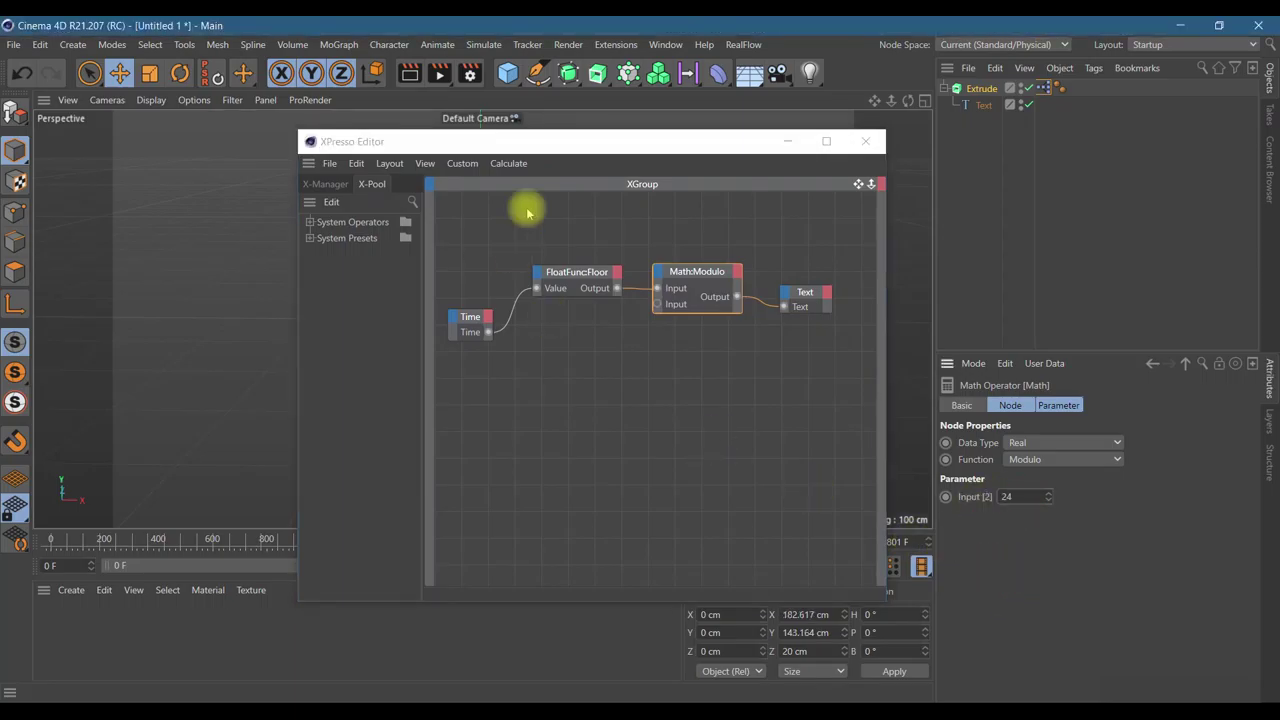
left_click_drag(645, 150, 930, 135)
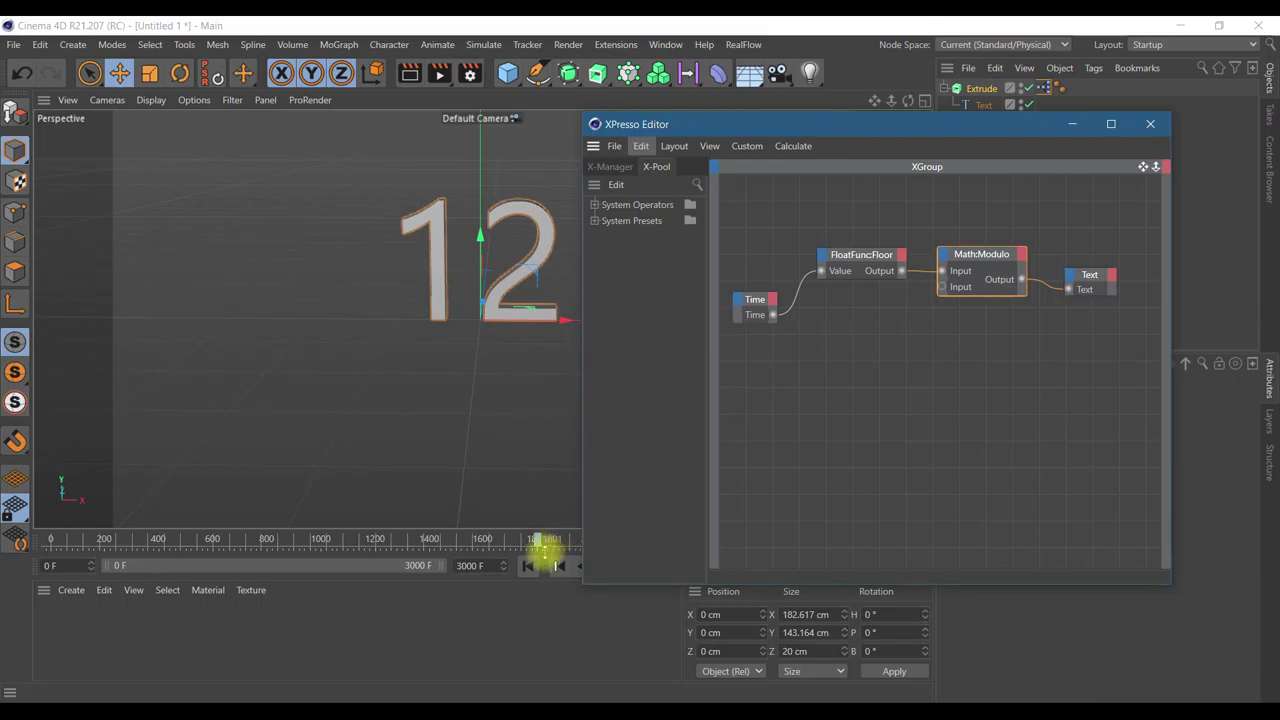
left_click(528, 566)
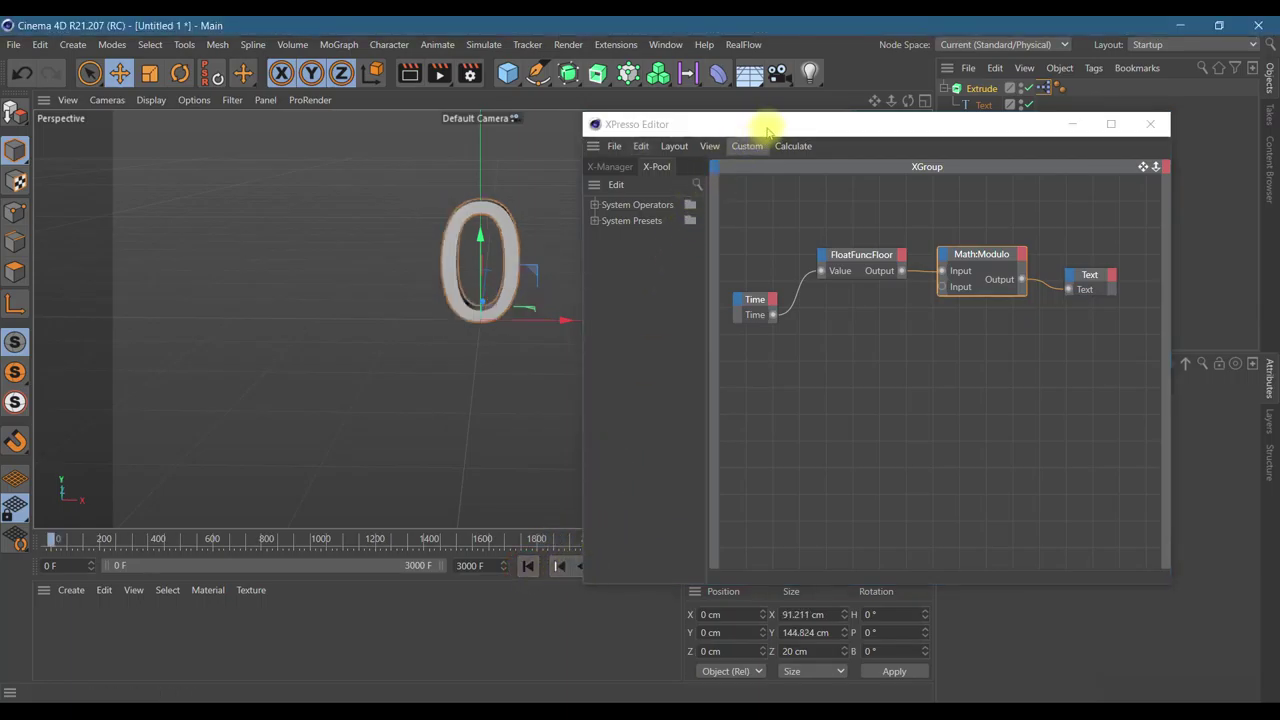
left_click_drag(766, 129, 852, 128)
left_click(608, 566)
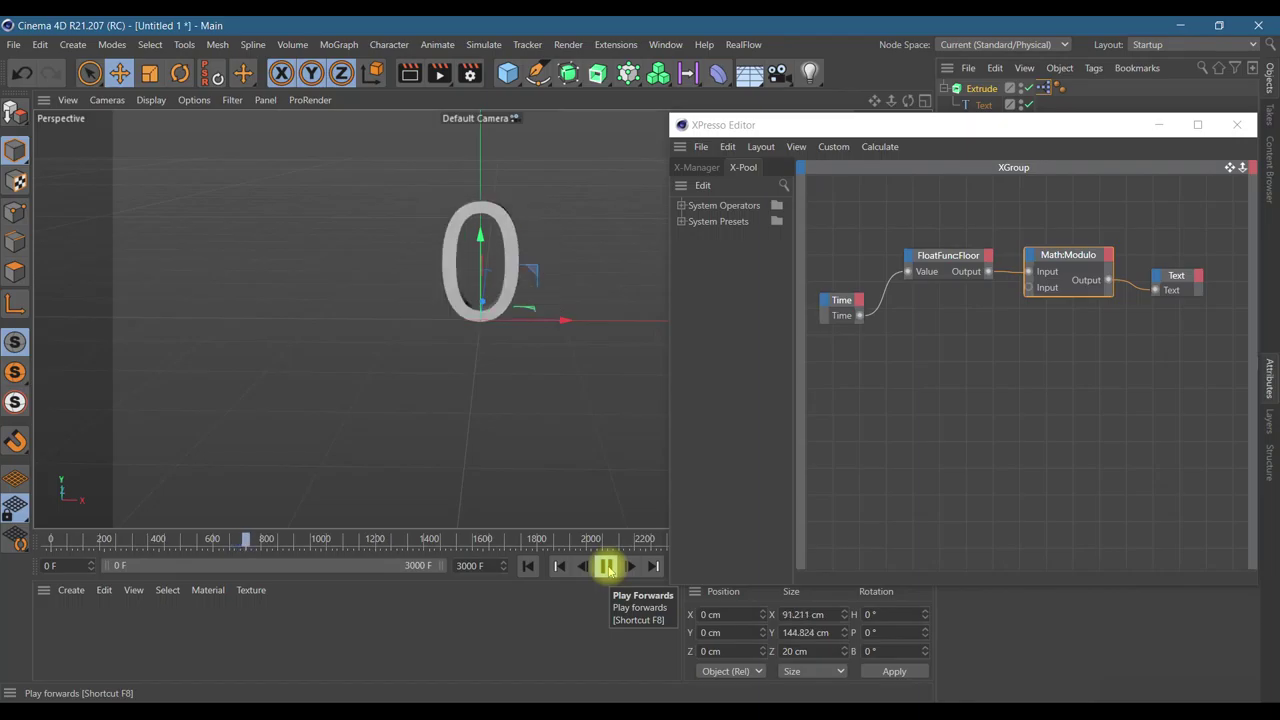
left_click(607, 567)
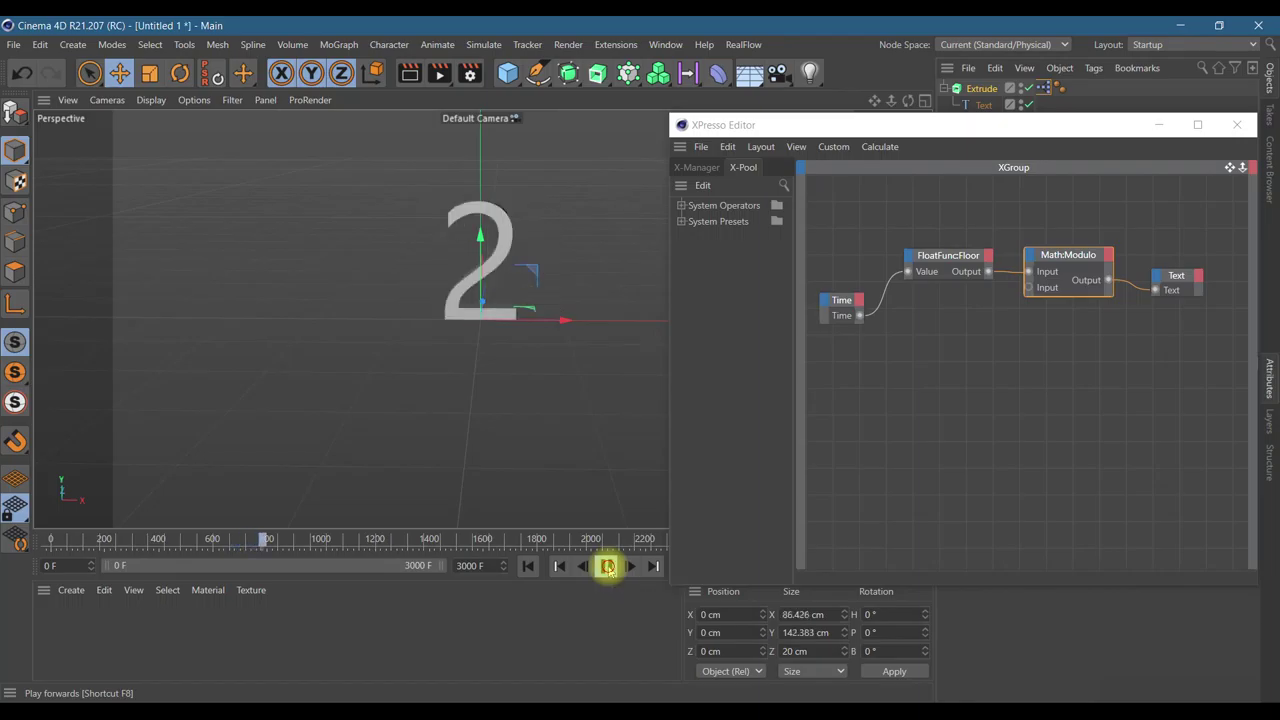
- Re-edit the Modulo value and replay, checking the digits from around frame 623
left_click_drag(885, 130, 486, 150)
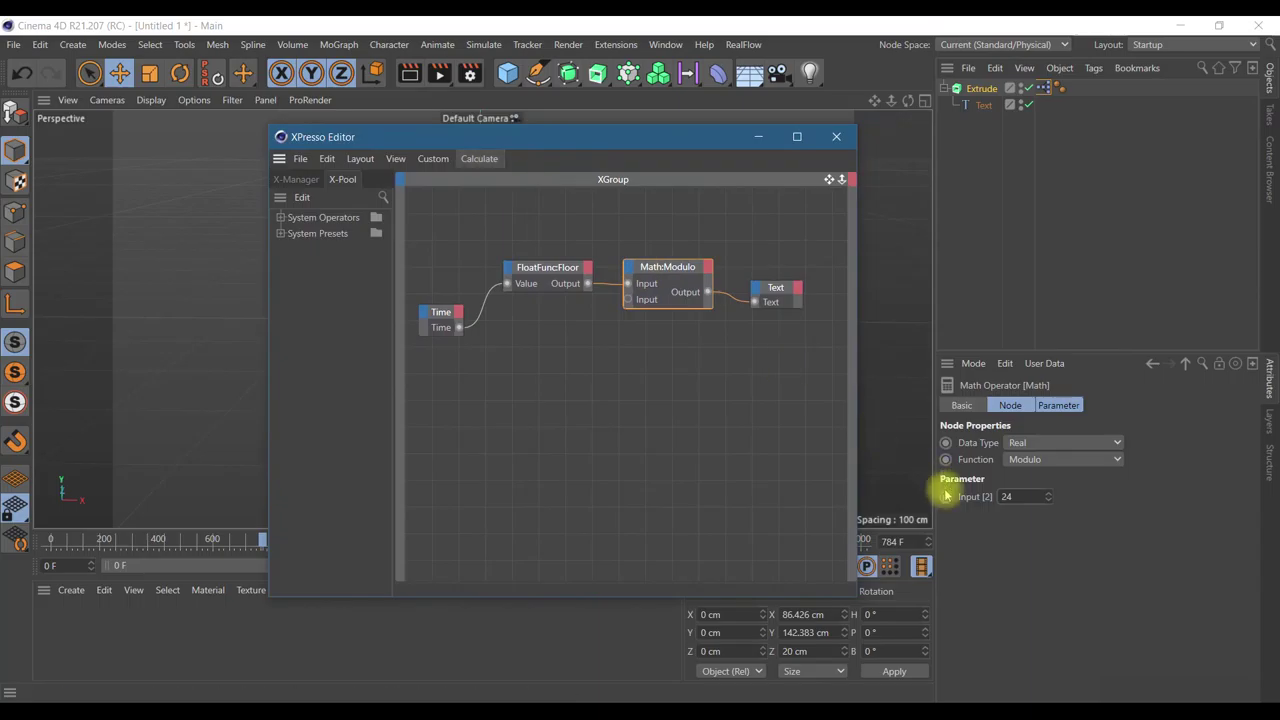
left_click(1012, 496)
type("25")
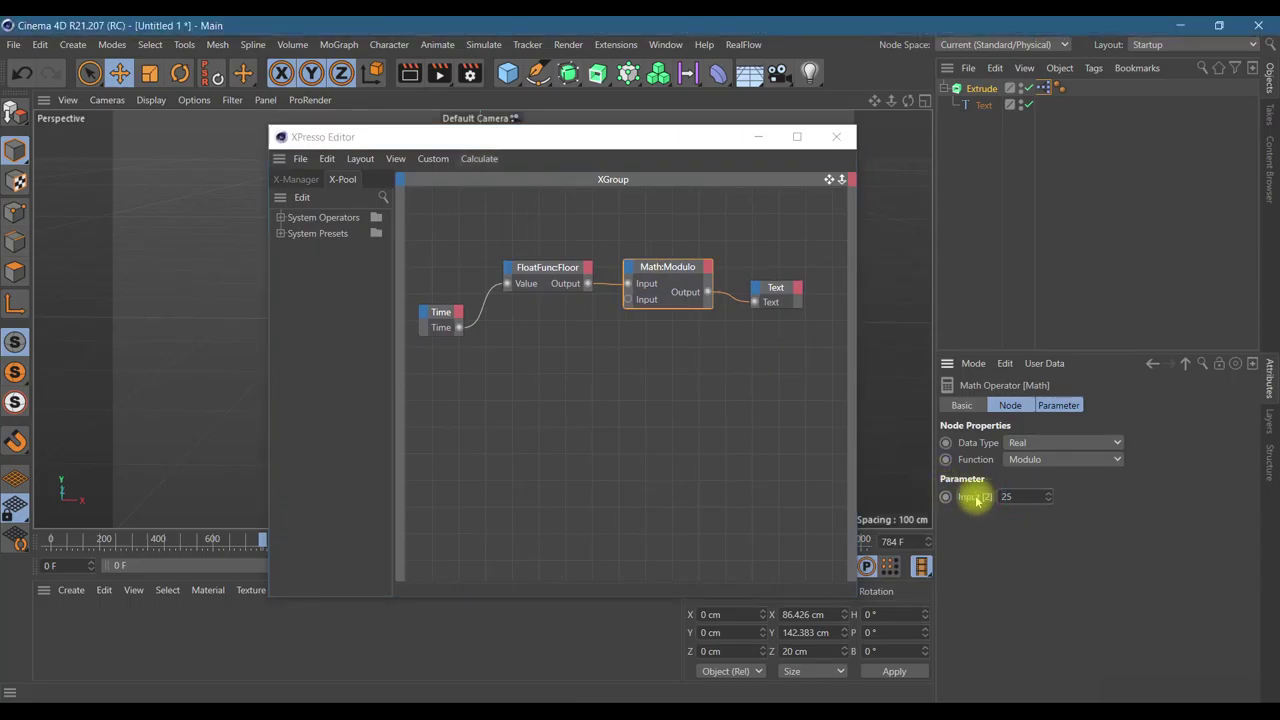
mouse_move(579, 140)
left_mouse_down()
mouse_move(883, 160)
mouse_move(939, 151)
left_mouse_up()
left_click(529, 566)
left_click(606, 567)
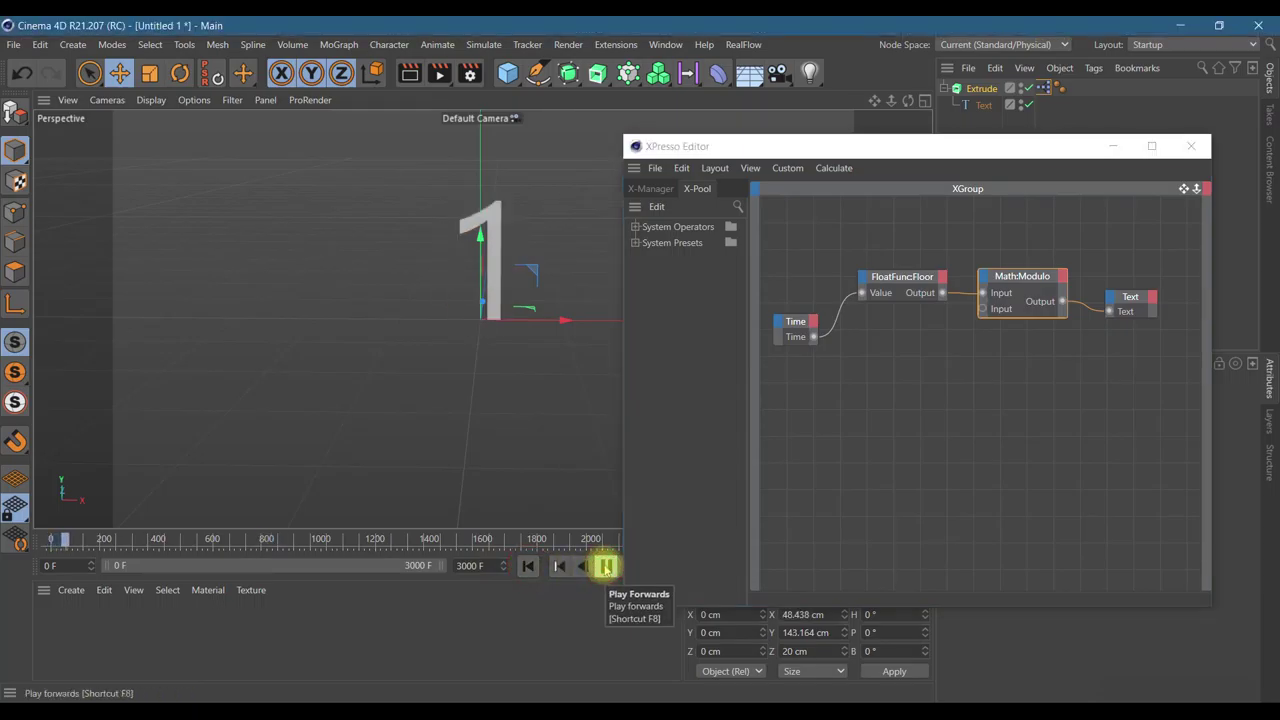
left_click(606, 567)
left_click_drag(220, 536, 241, 549)
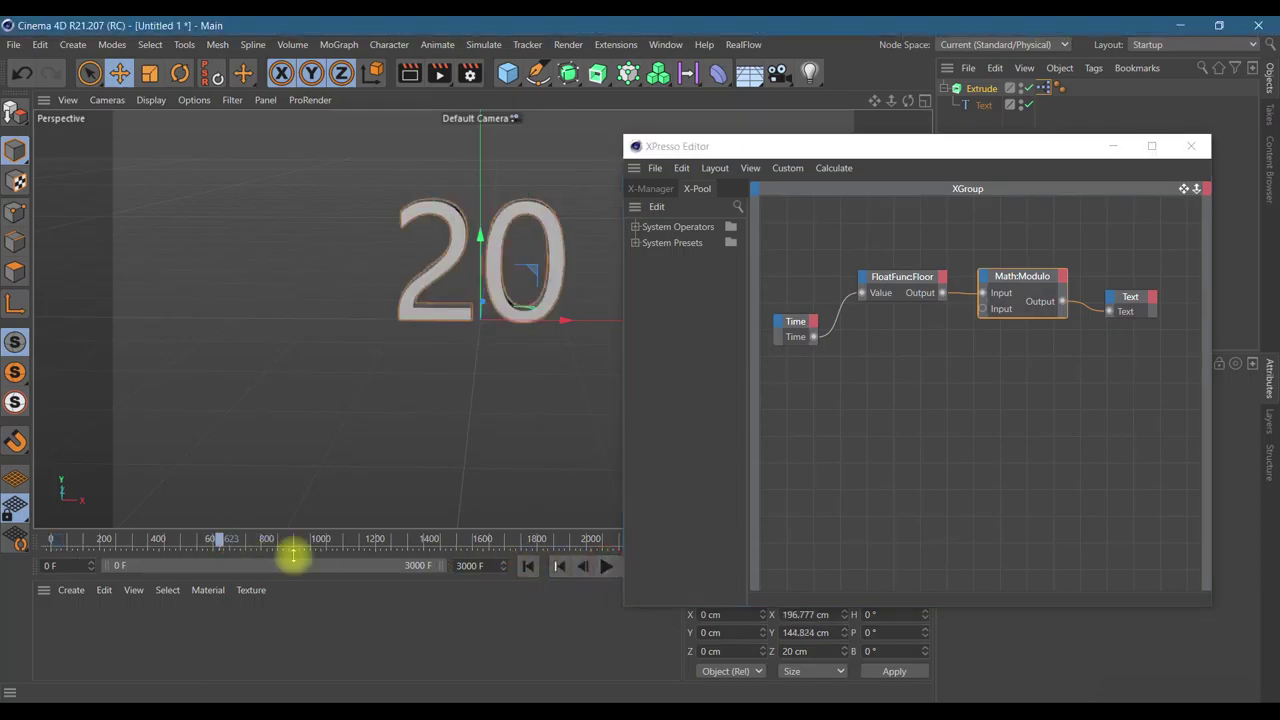
left_click(606, 567)
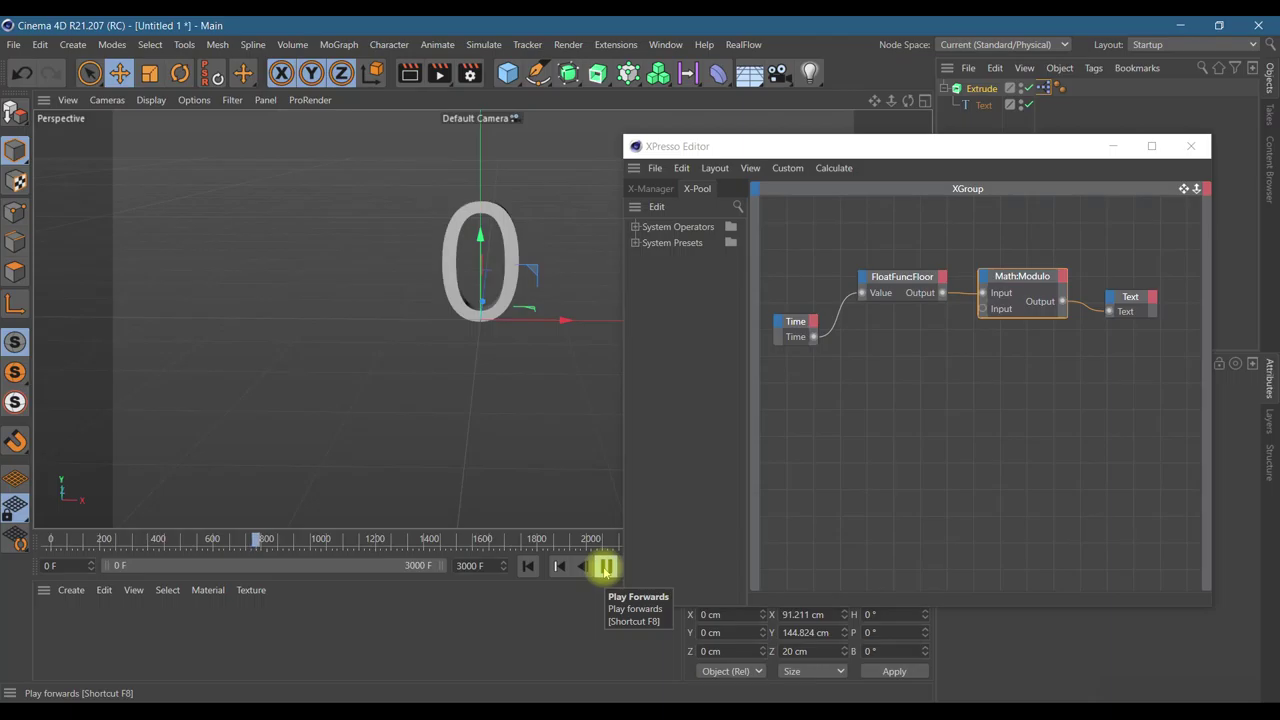
left_click(606, 566)
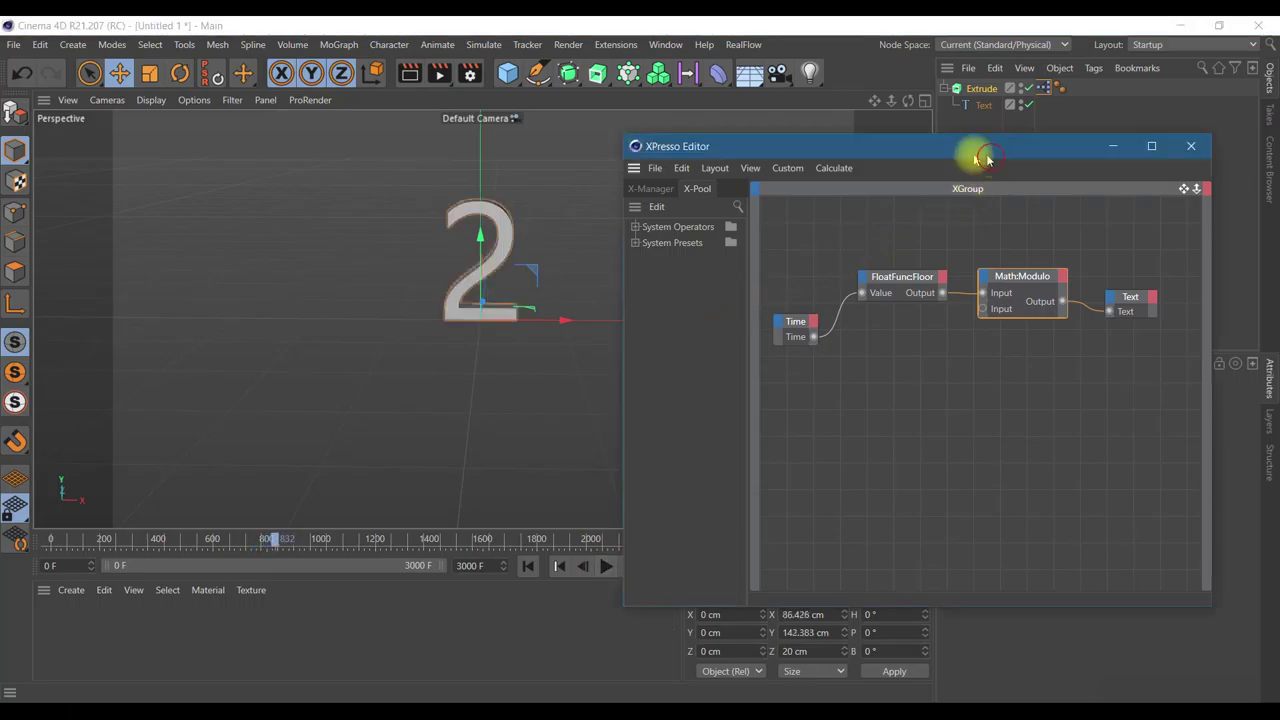
left_click_drag(990, 167, 590, 164)
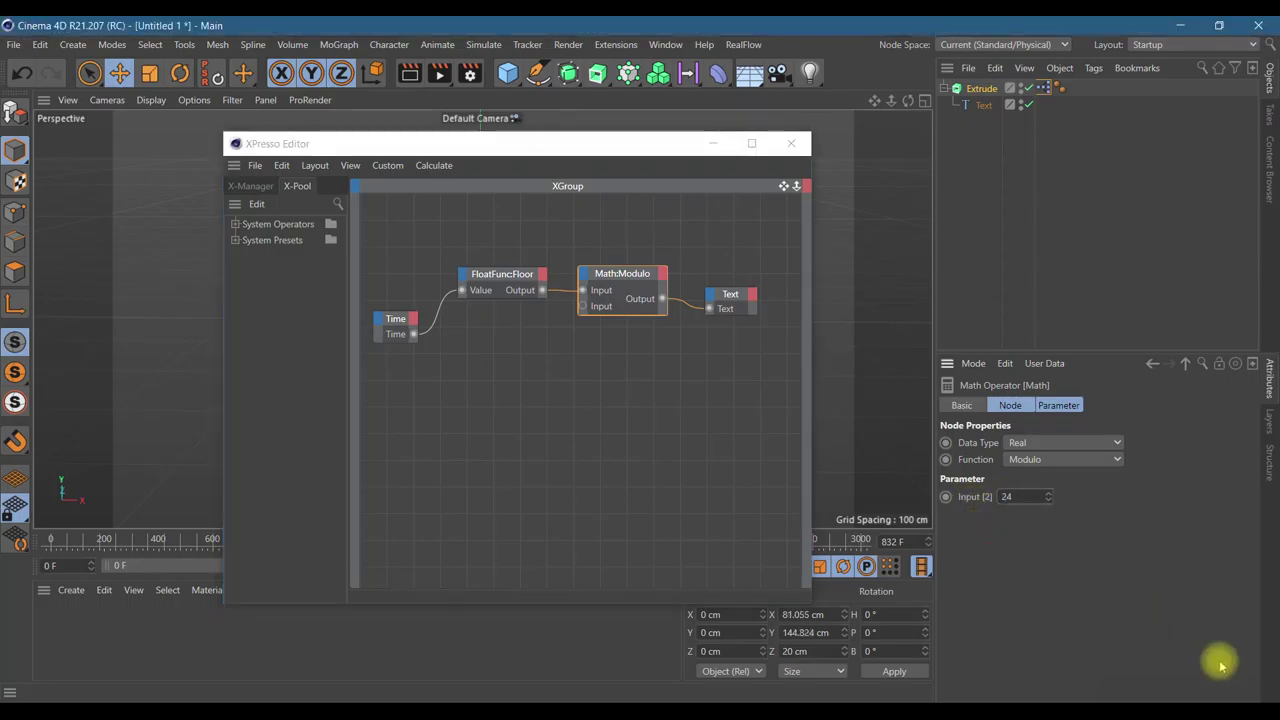
- Rearrange the Floor, Modulo and Text nodes and enlarge the graph area
left_click(1234, 690)
left_click_drag(485, 275, 467, 315)
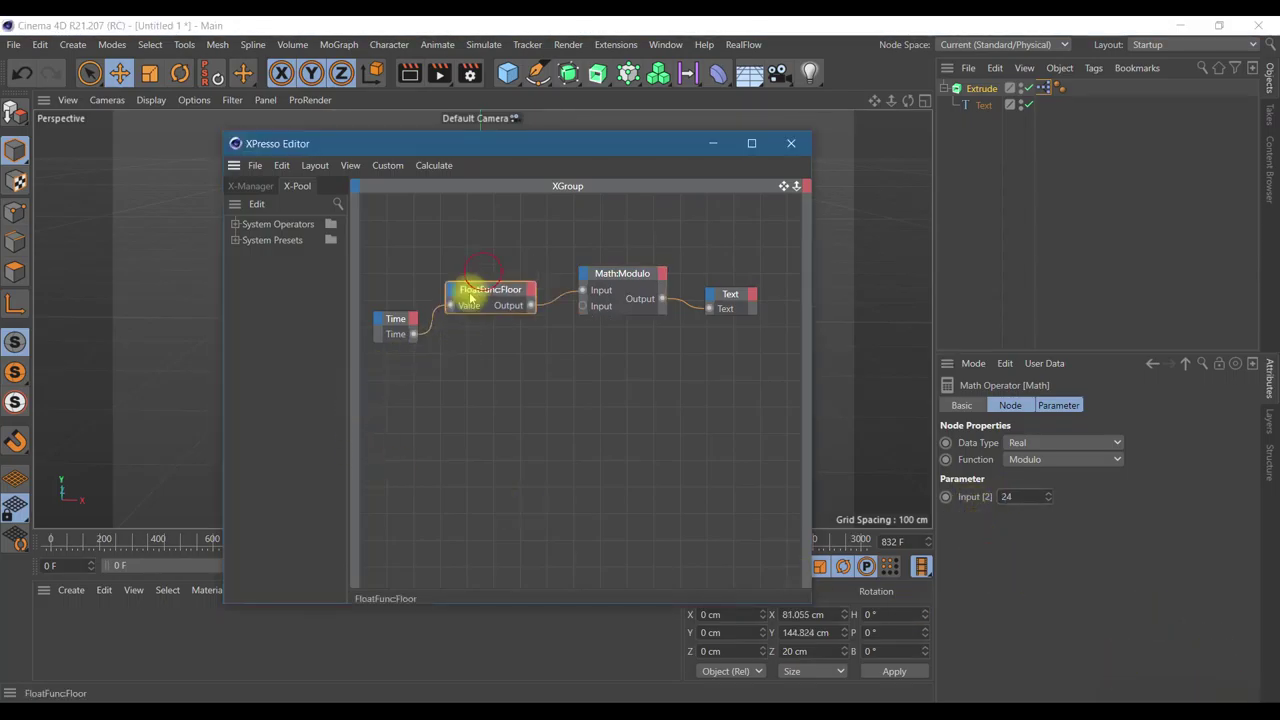
left_click_drag(609, 276, 572, 307)
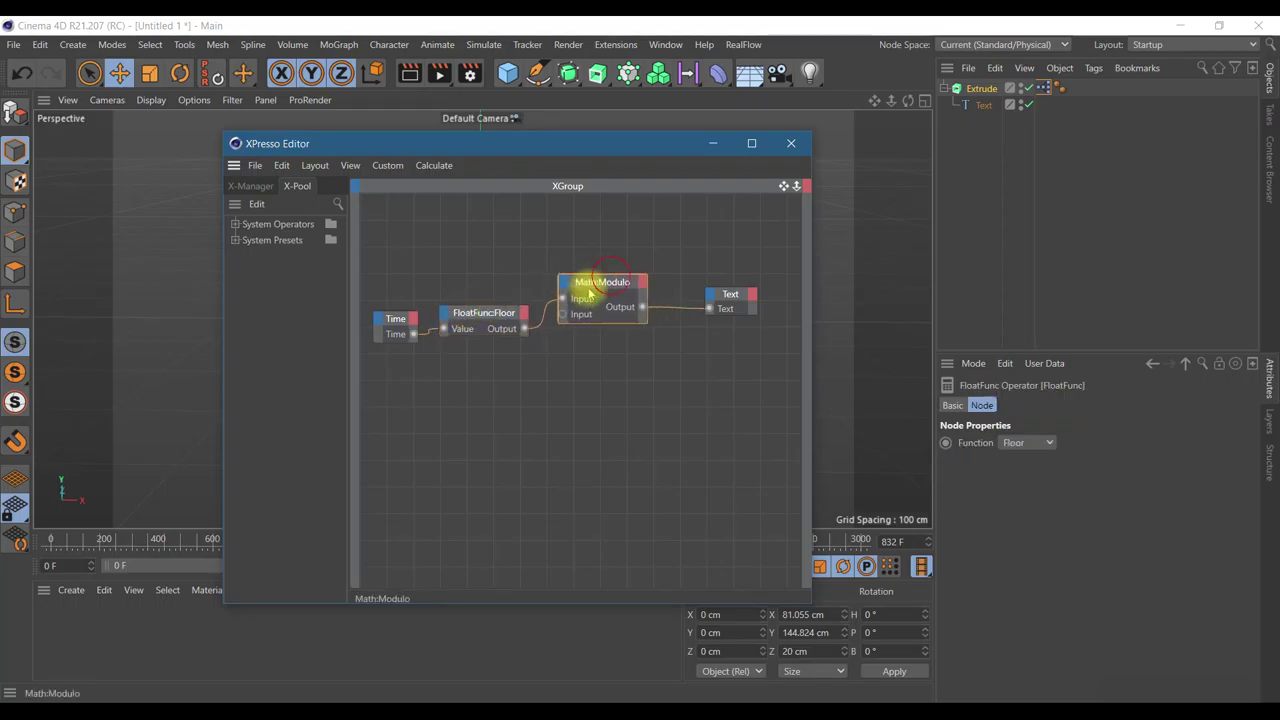
mouse_move(812, 432)
left_mouse_down()
mouse_move(1014, 420)
mouse_move(1052, 432)
left_mouse_up()
left_click_drag(893, 297, 1039, 298)
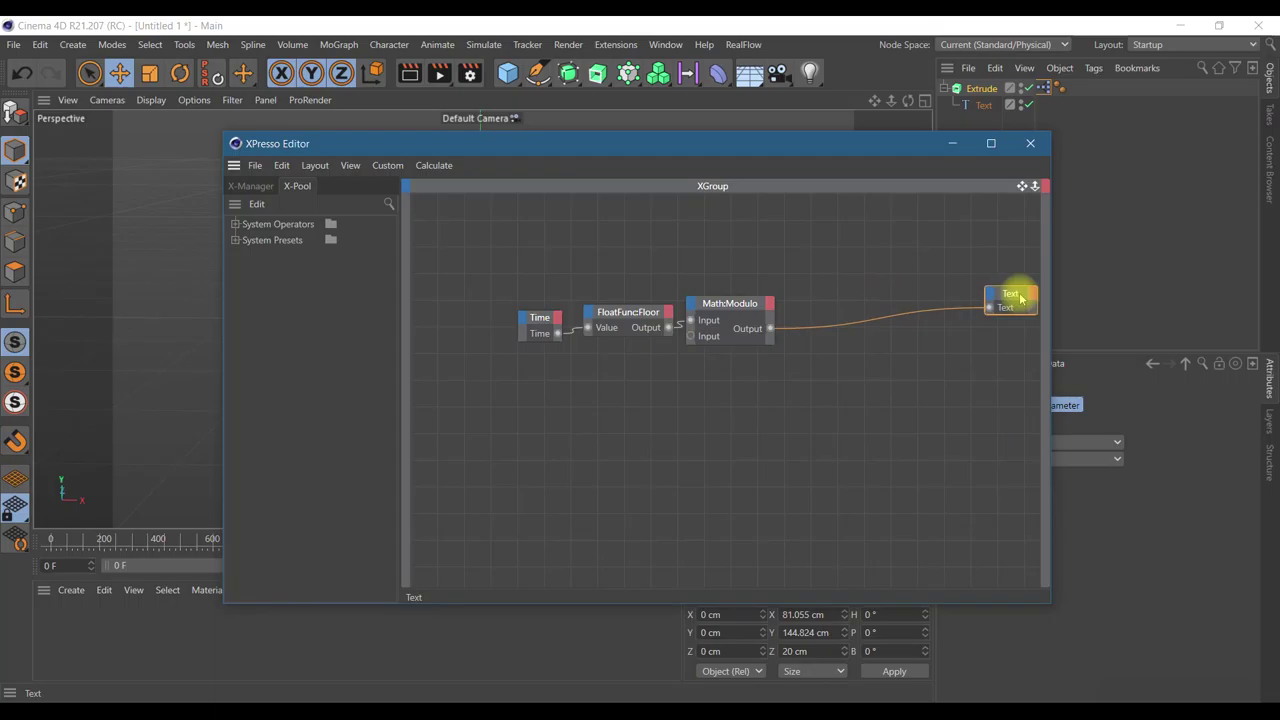
- Add a Compare node fed by the Modulo output and unplug Modulo from the Text port
right_click(788, 254)
mouse_move(816, 261)
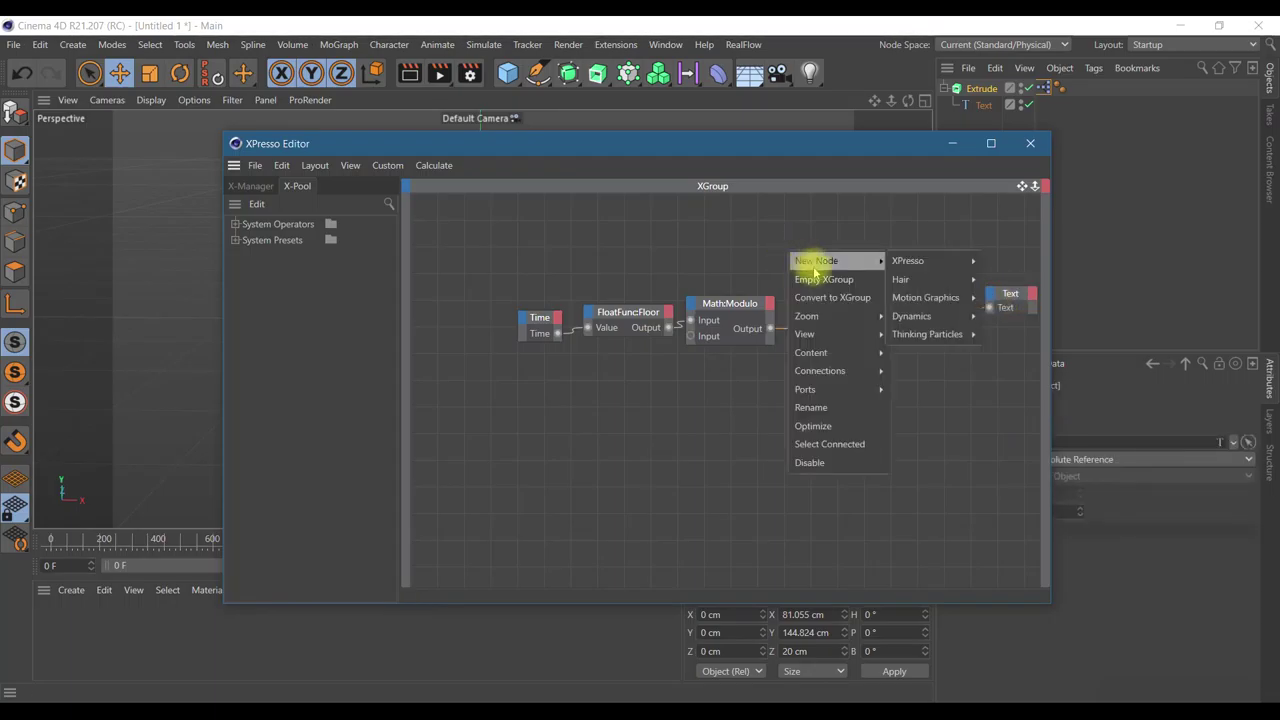
mouse_move(1000, 261)
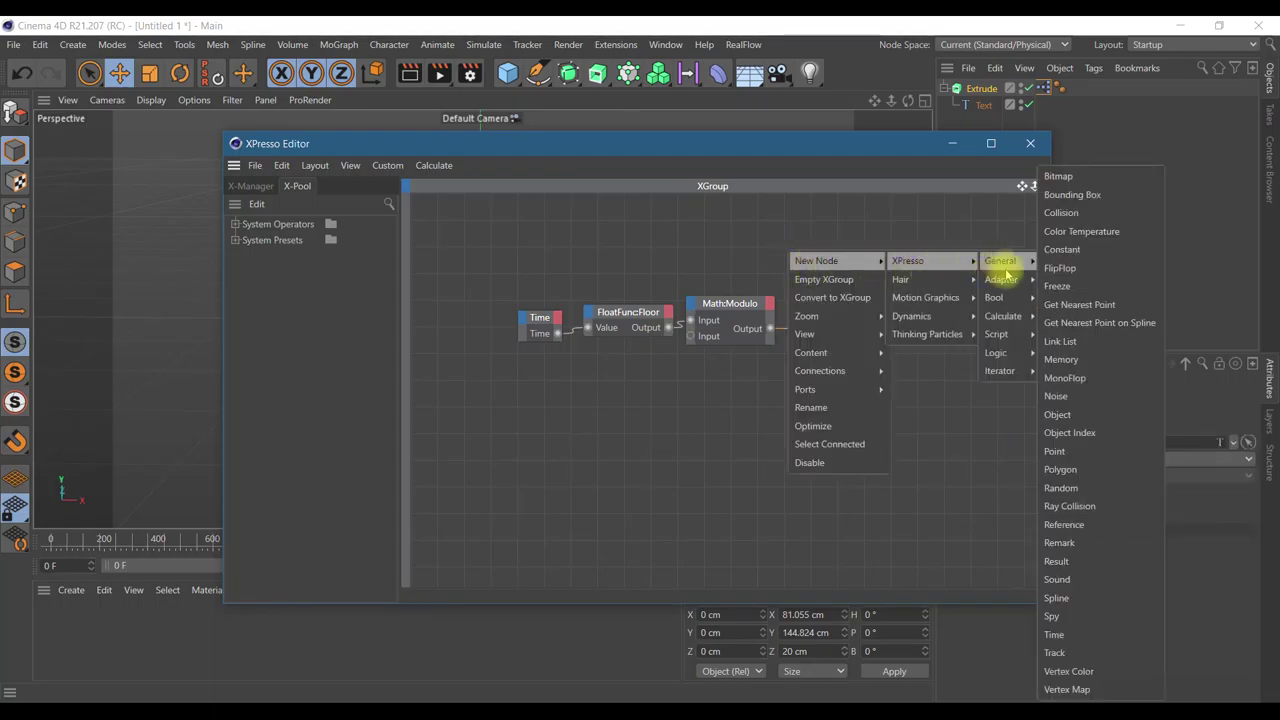
left_click(1055, 352)
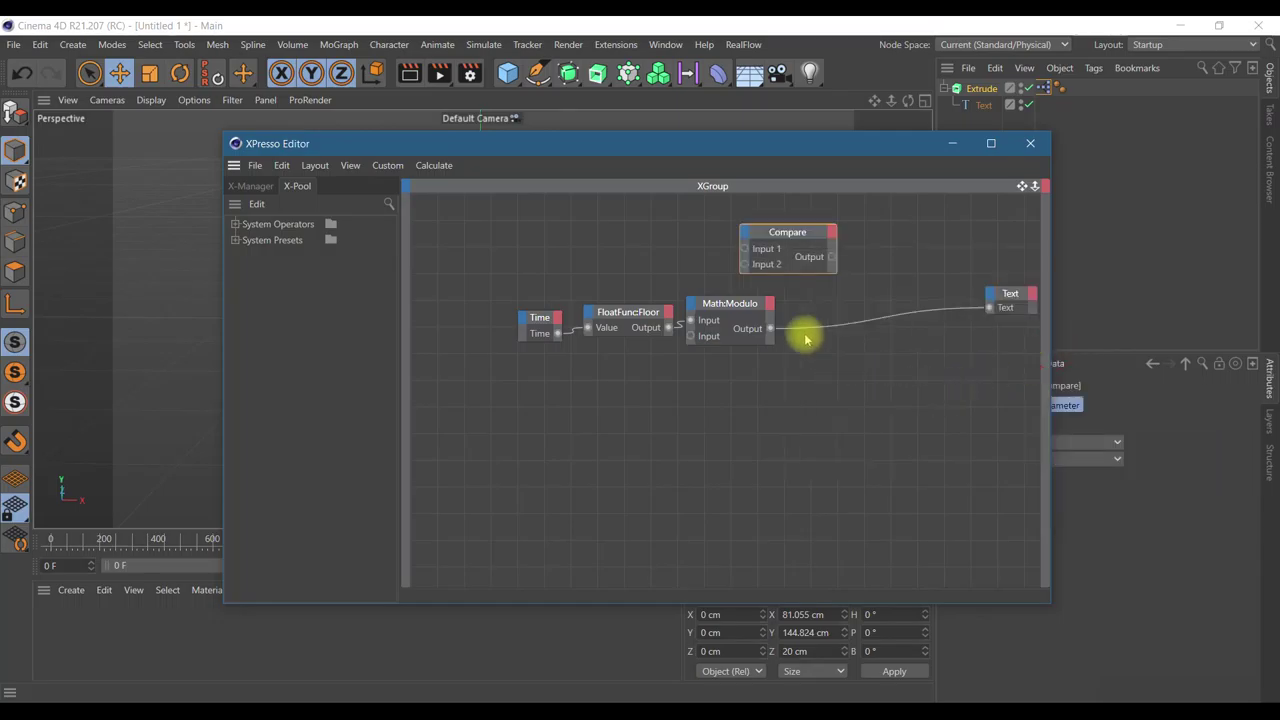
left_click_drag(783, 230, 845, 258)
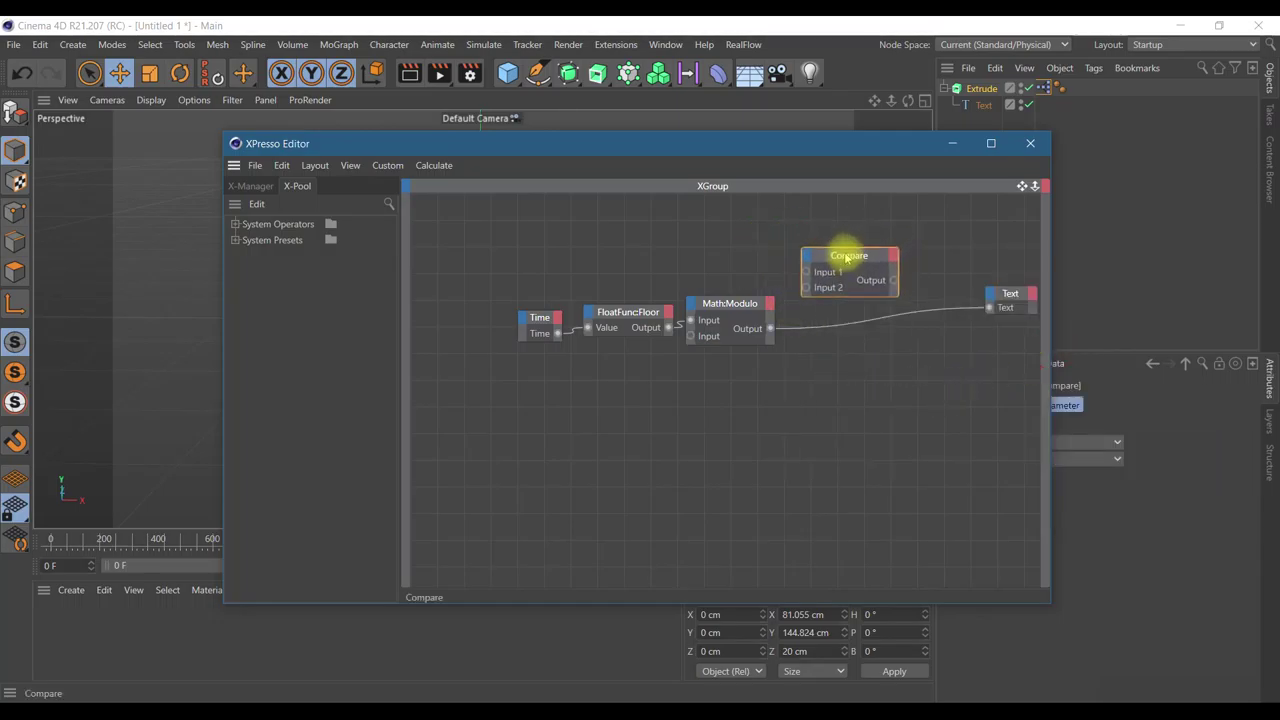
left_click_drag(770, 328, 805, 272)
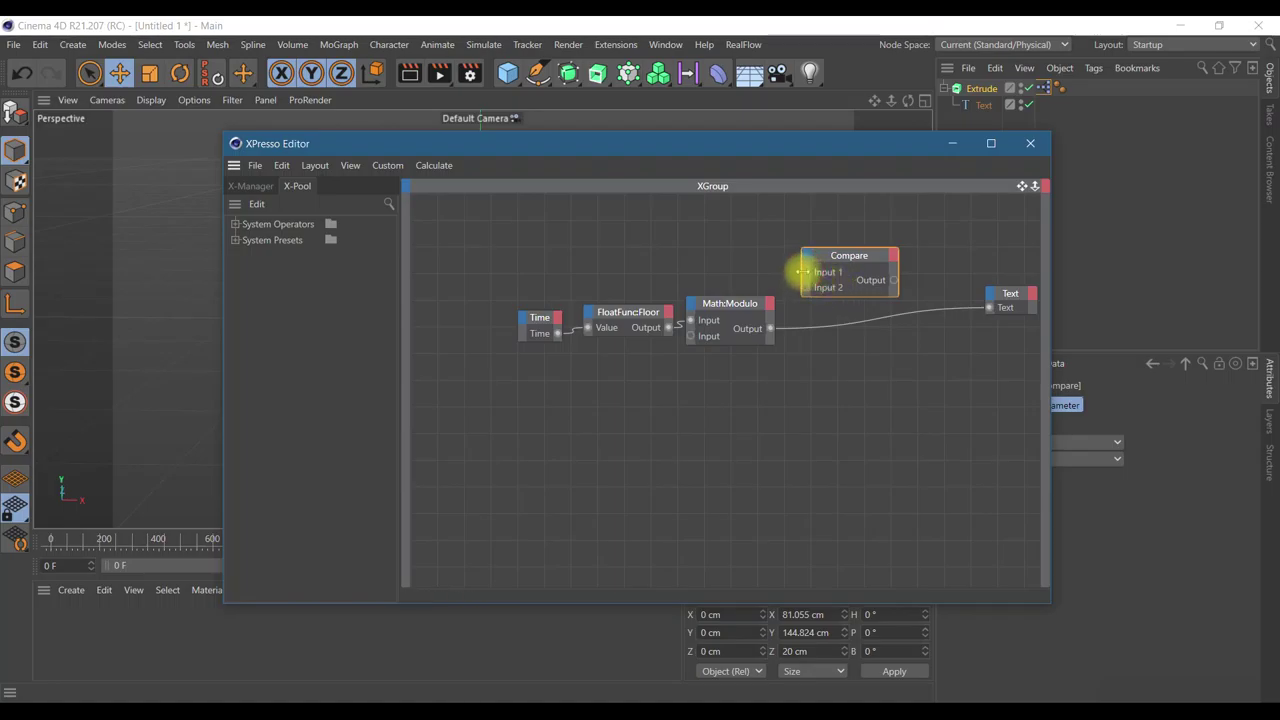
left_click_drag(807, 277, 780, 330)
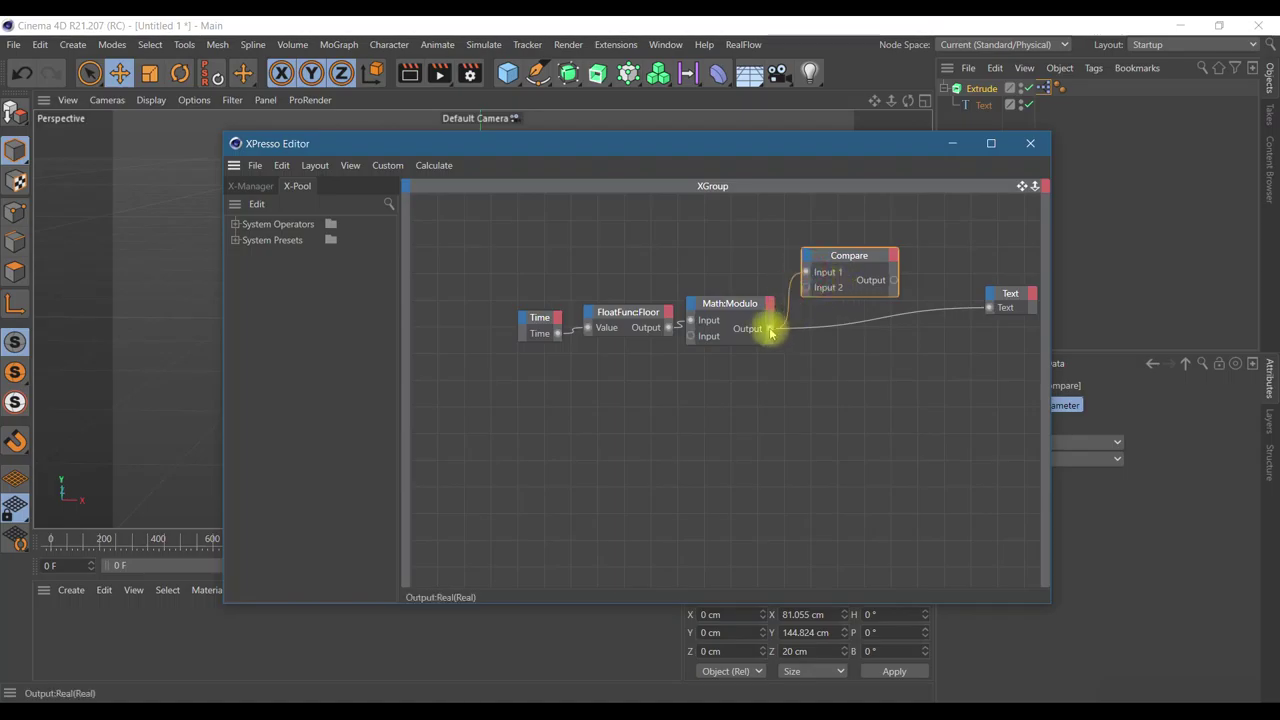
left_click_drag(989, 307, 932, 311)
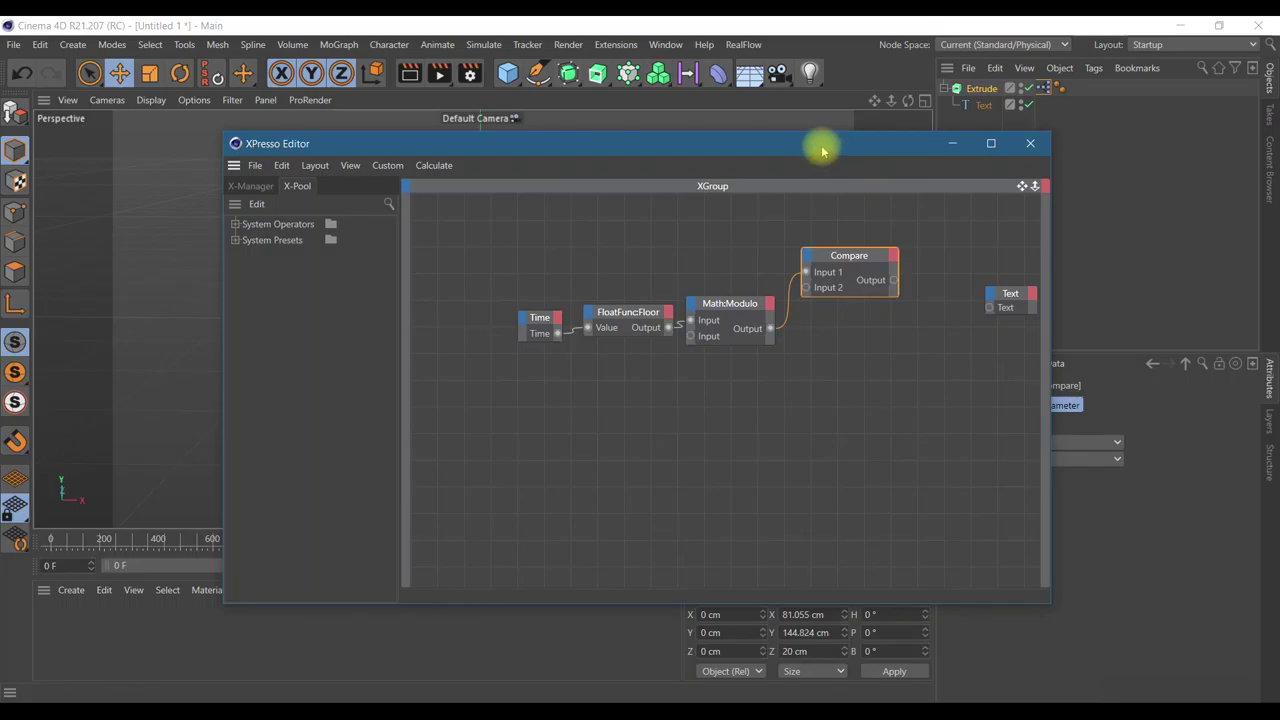
- Set the Compare function to less than with Input 2 of 10
left_click_drag(822, 150, 653, 283)
left_click(1050, 460)
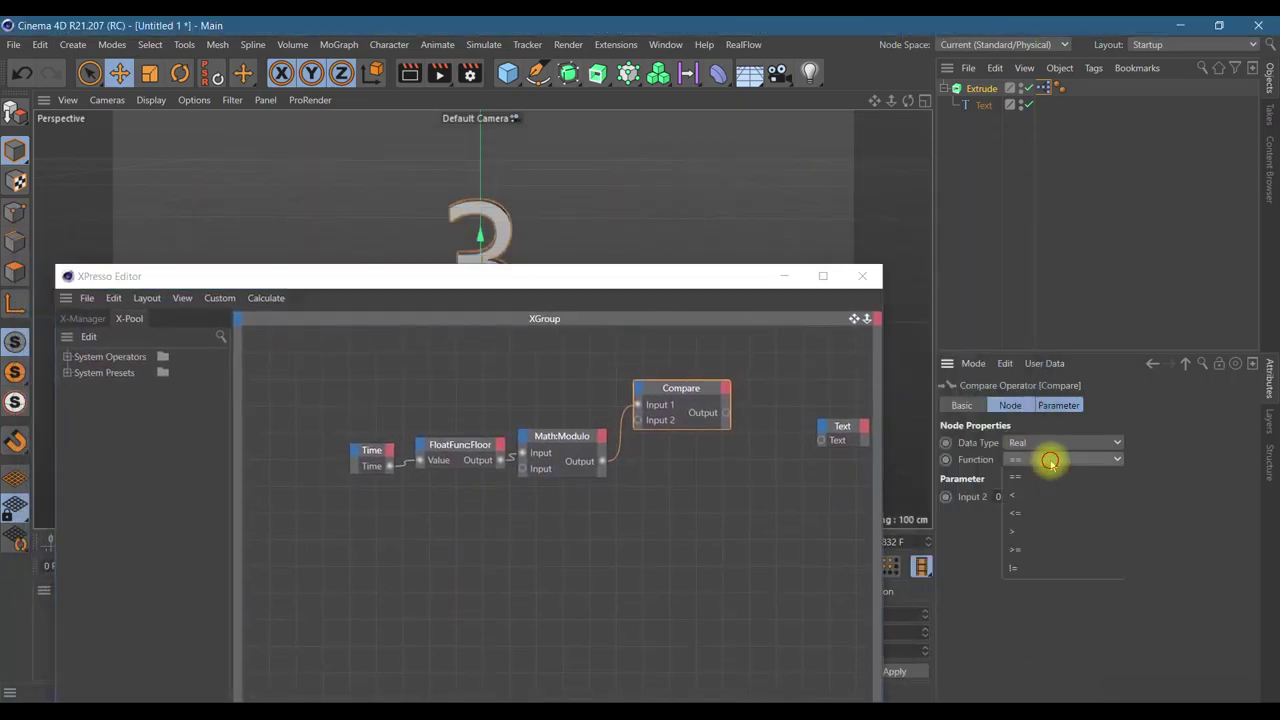
left_click(1030, 495)
left_click(1003, 497)
type("10")
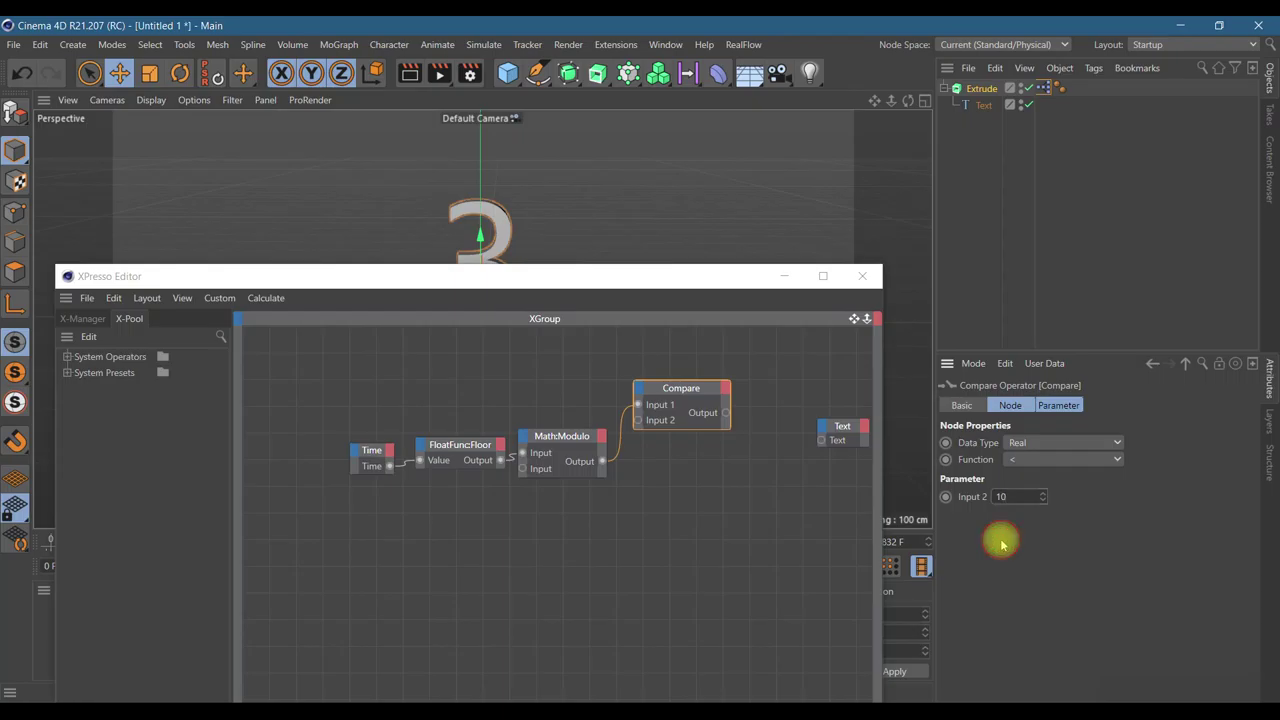
- Resize and reposition the node editor, then play the animation to test the counter
mouse_move(700, 283)
left_mouse_down()
mouse_move(908, 177)
mouse_move(1071, 34)
mouse_move(920, 203)
mouse_move(866, 343)
mouse_move(1020, 366)
mouse_move(1046, 249)
mouse_move(944, 247)
left_mouse_up()
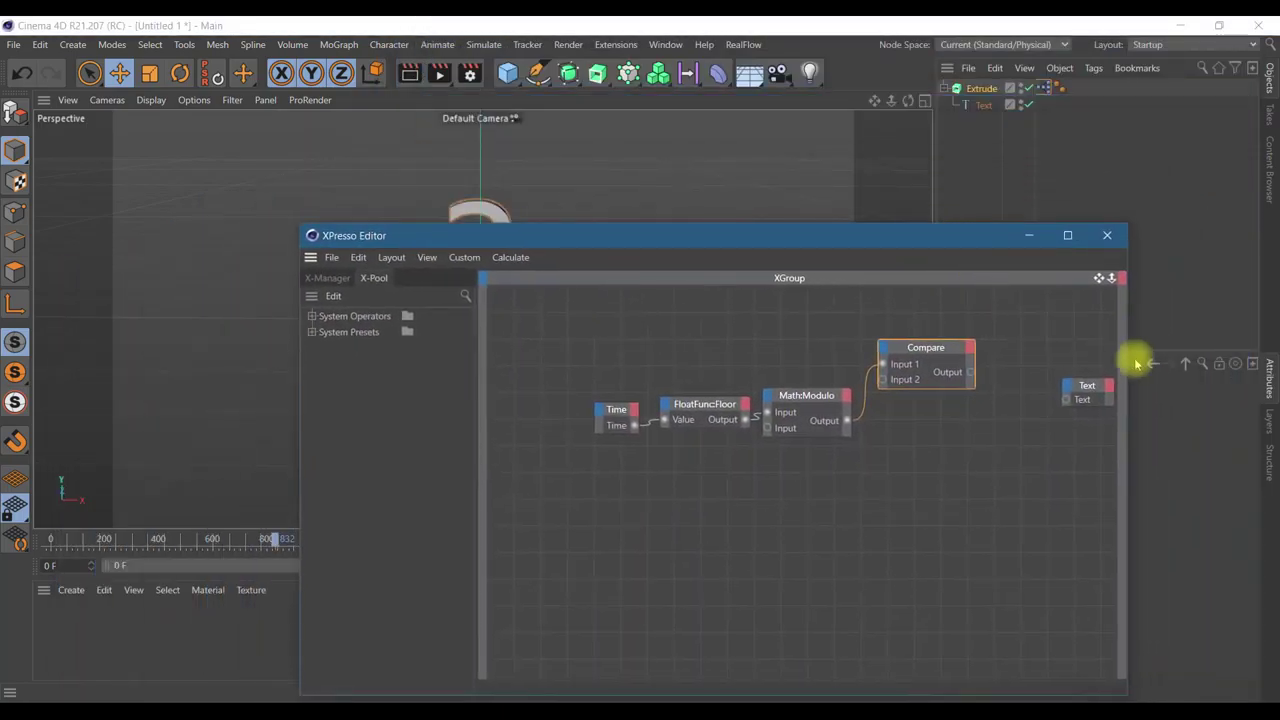
mouse_move(1128, 376)
left_mouse_down()
mouse_move(811, 434)
mouse_move(709, 431)
left_mouse_up()
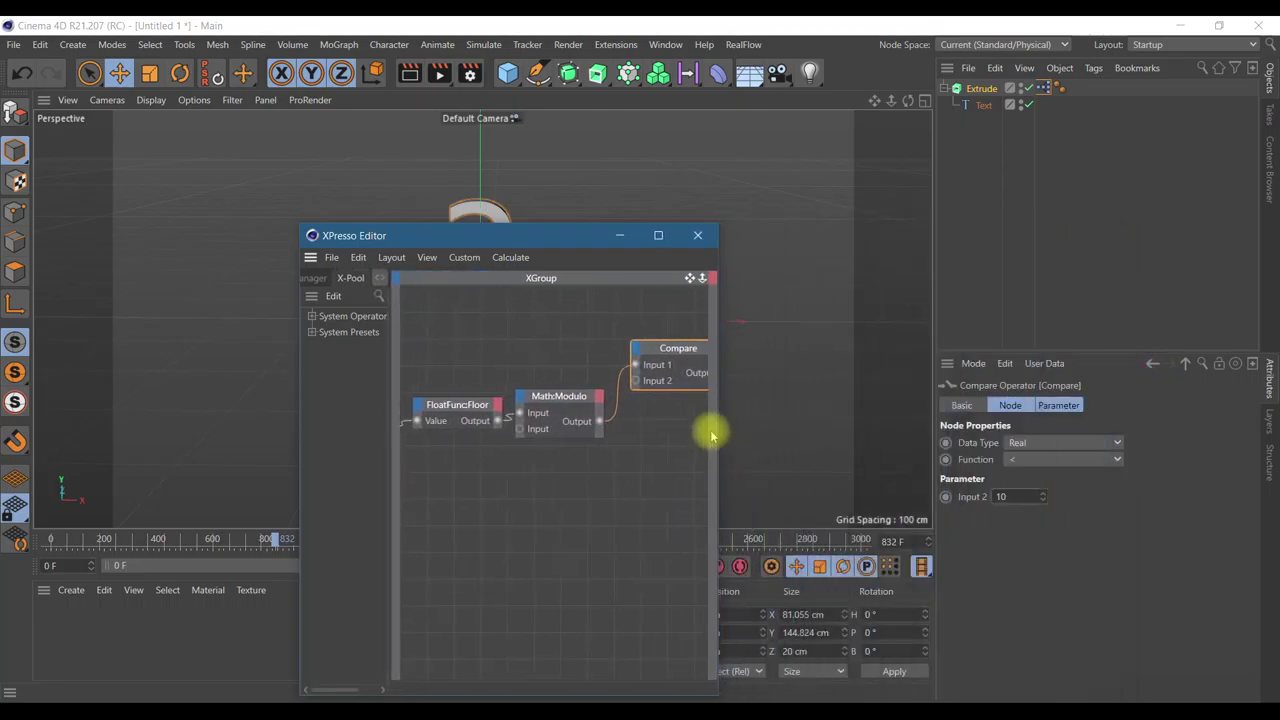
left_click_drag(571, 244, 1031, 128)
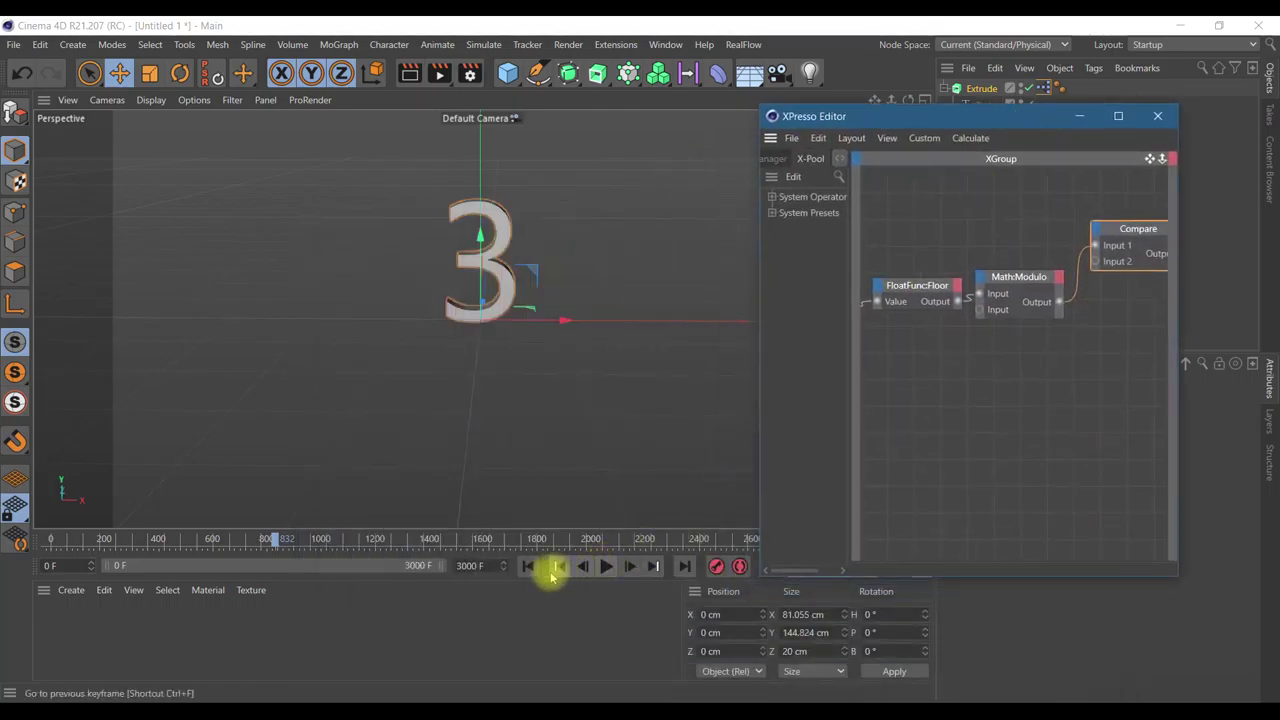
left_click(528, 566)
left_click(603, 566)
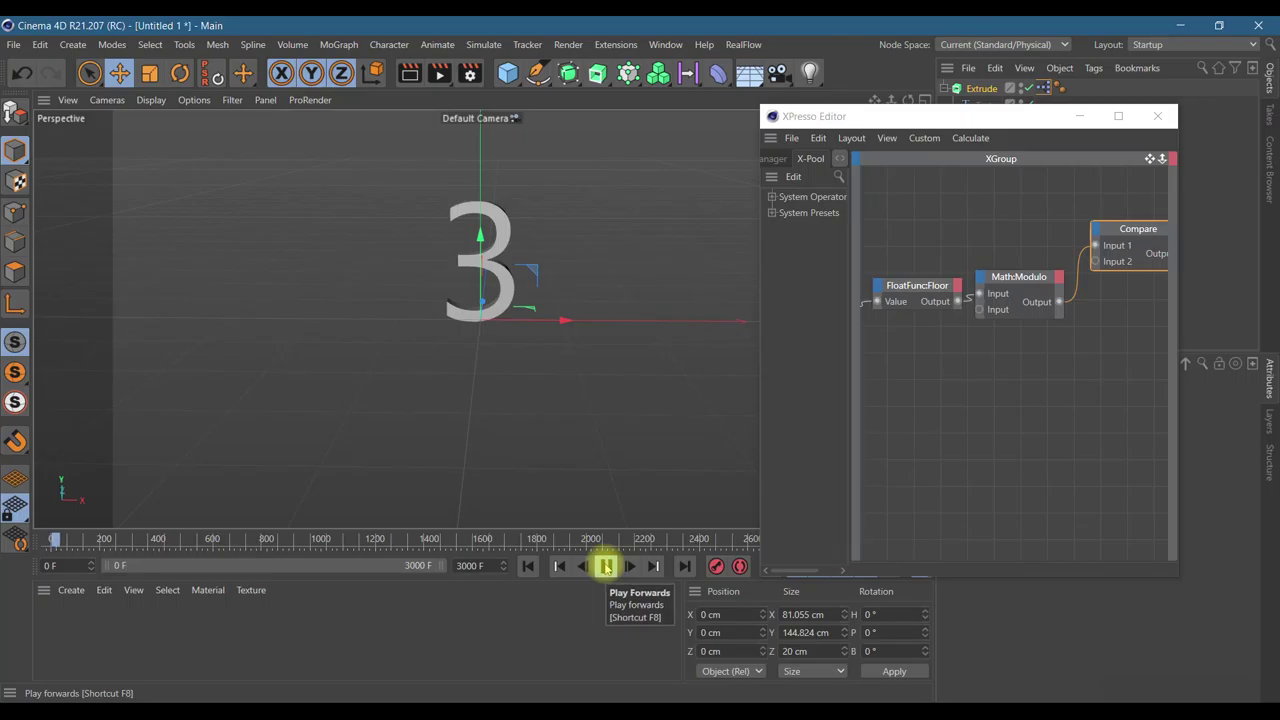
left_click(606, 566)
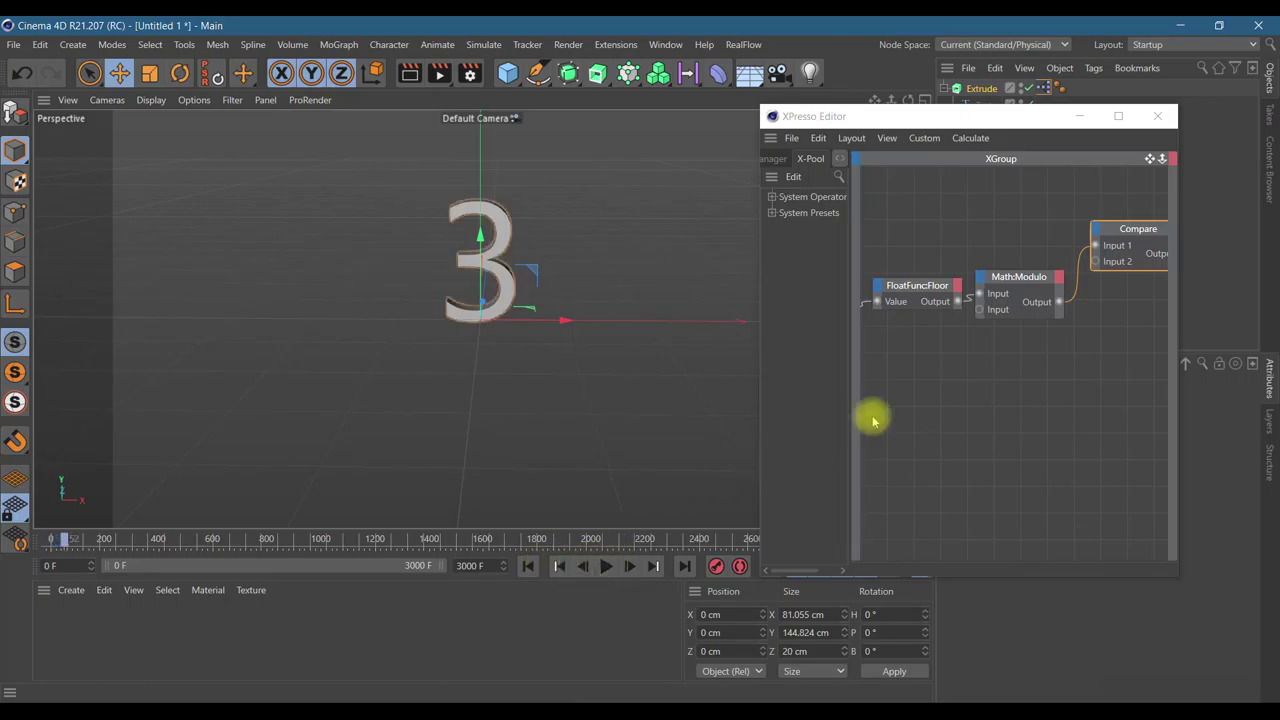
right_click(1036, 490)
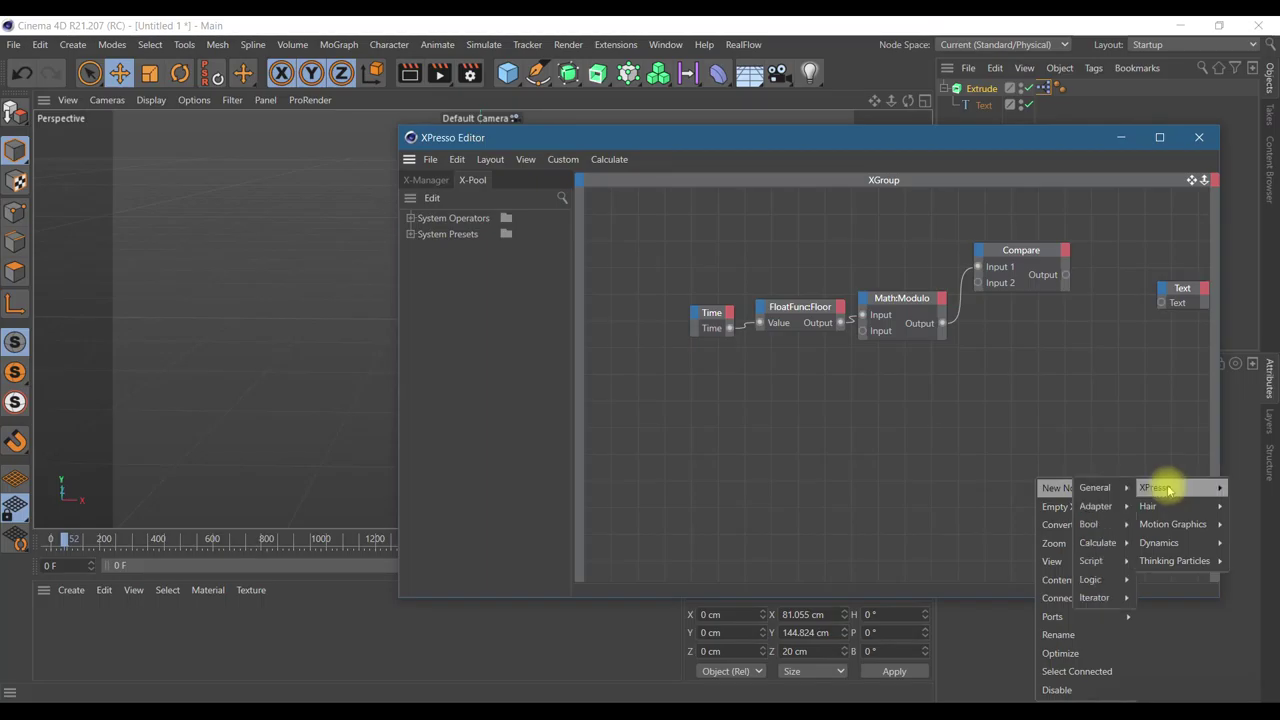
- Add a Math:Add node fed by the Modulo output and set its Input [1] to 10
mouse_move(1098, 542)
left_click(1150, 552)
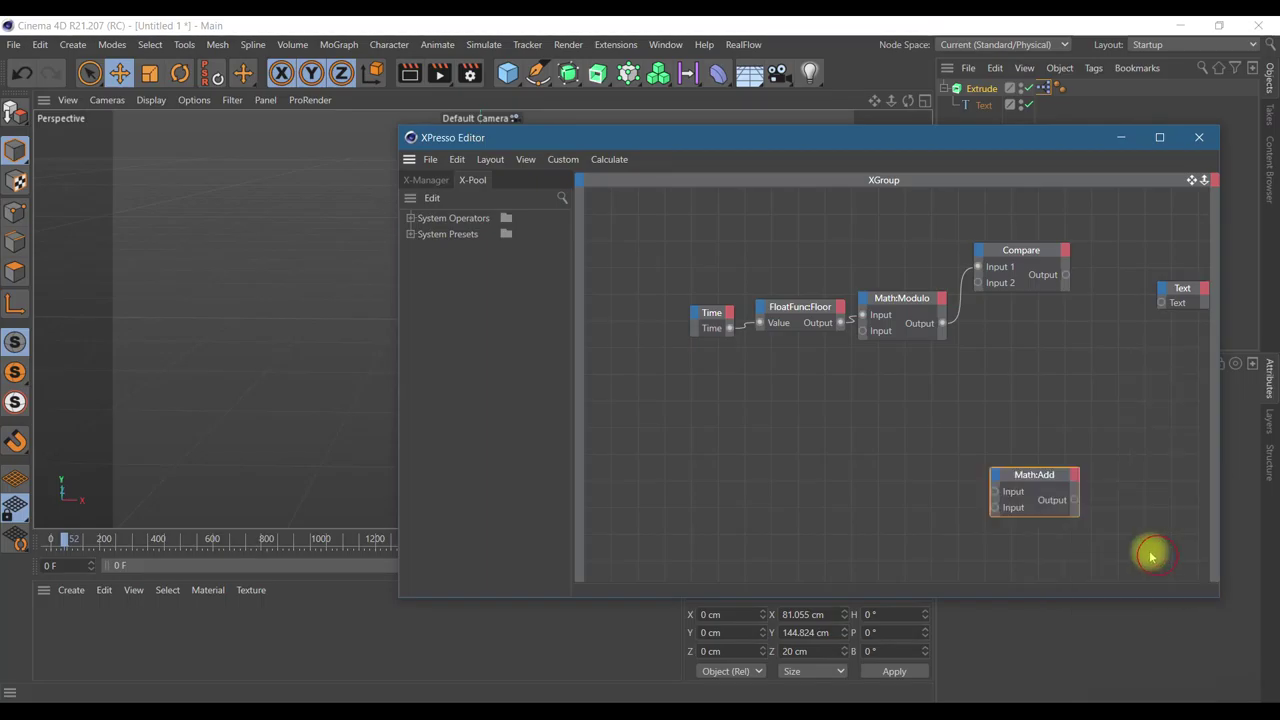
left_click_drag(1035, 475, 1025, 339)
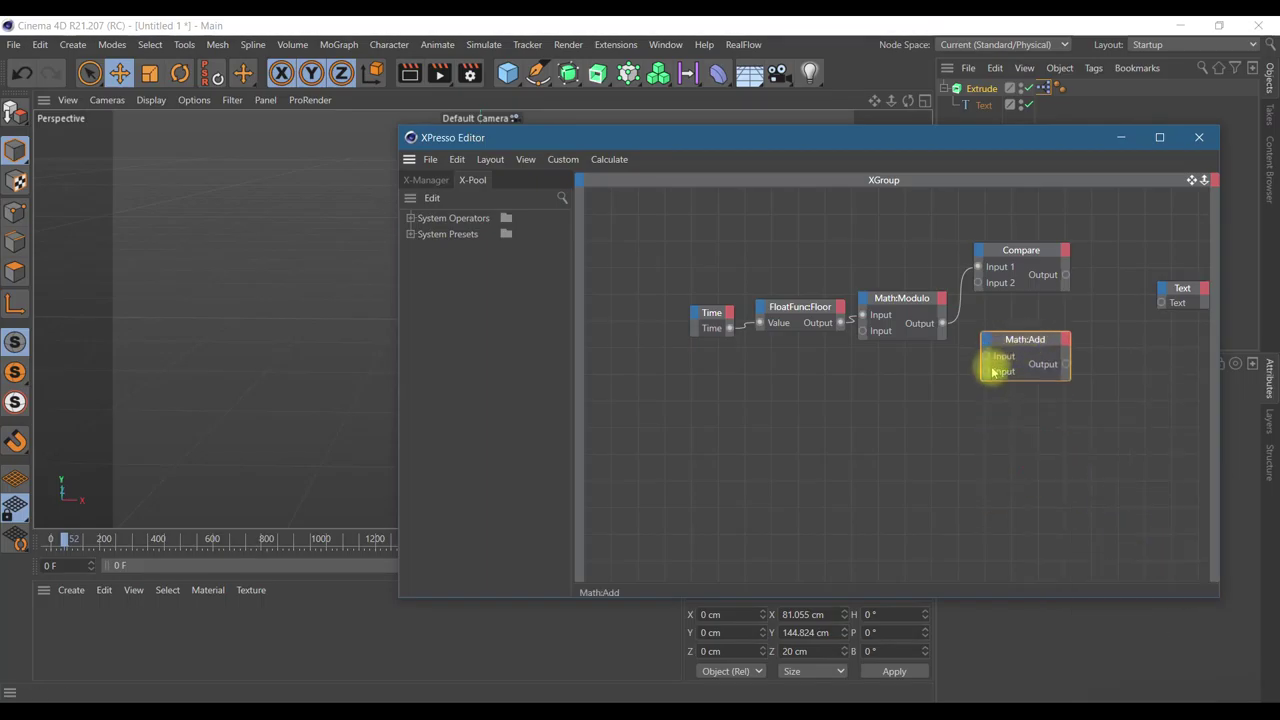
left_click_drag(985, 376, 955, 334)
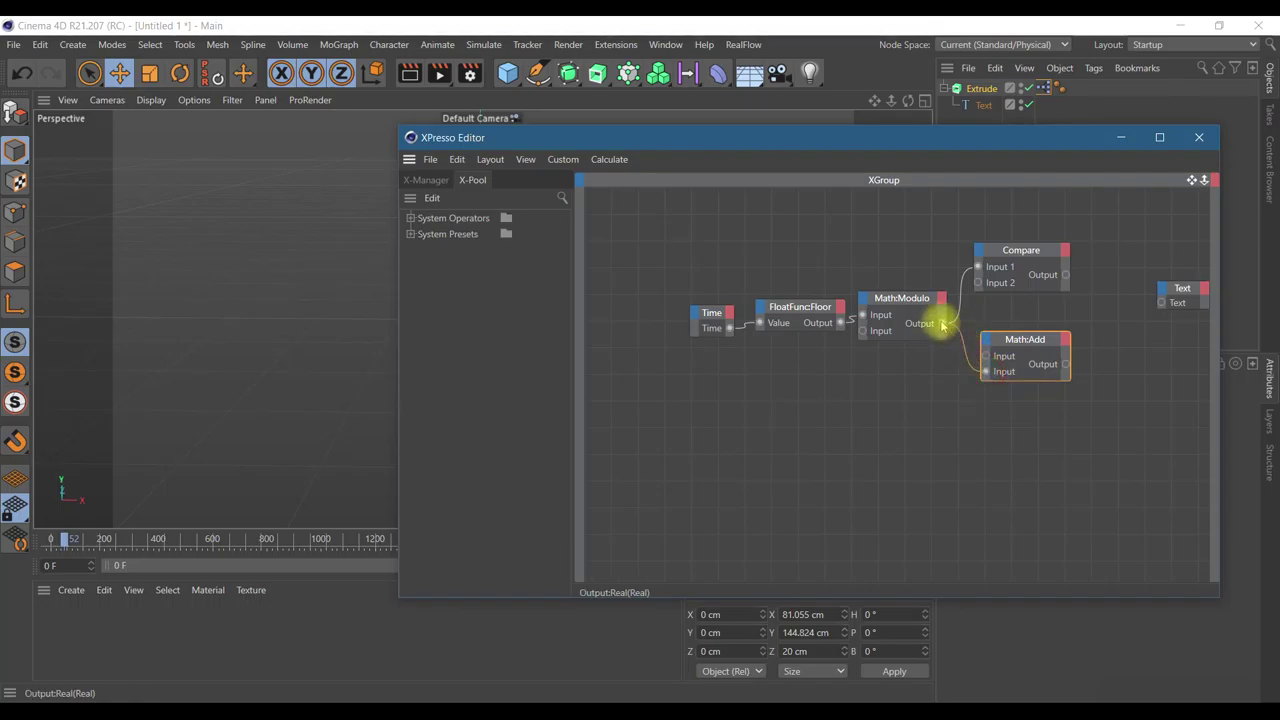
left_click_drag(940, 140, 628, 196)
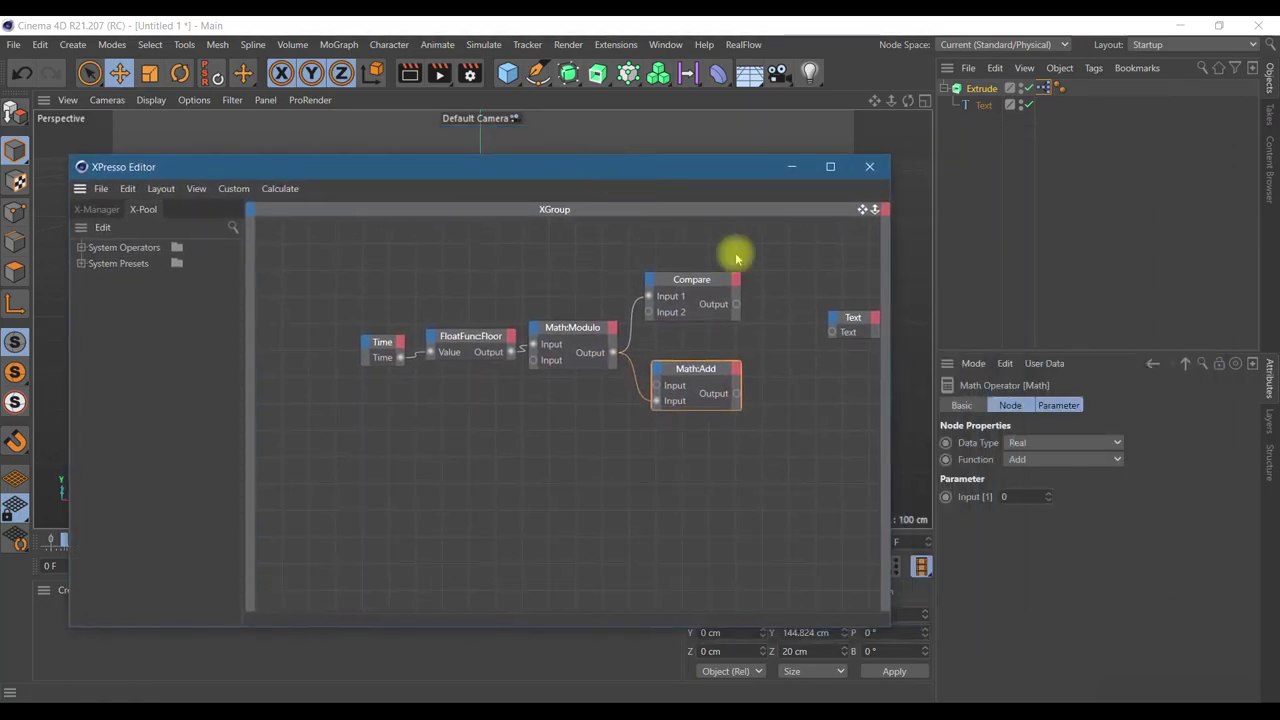
left_click(1082, 462)
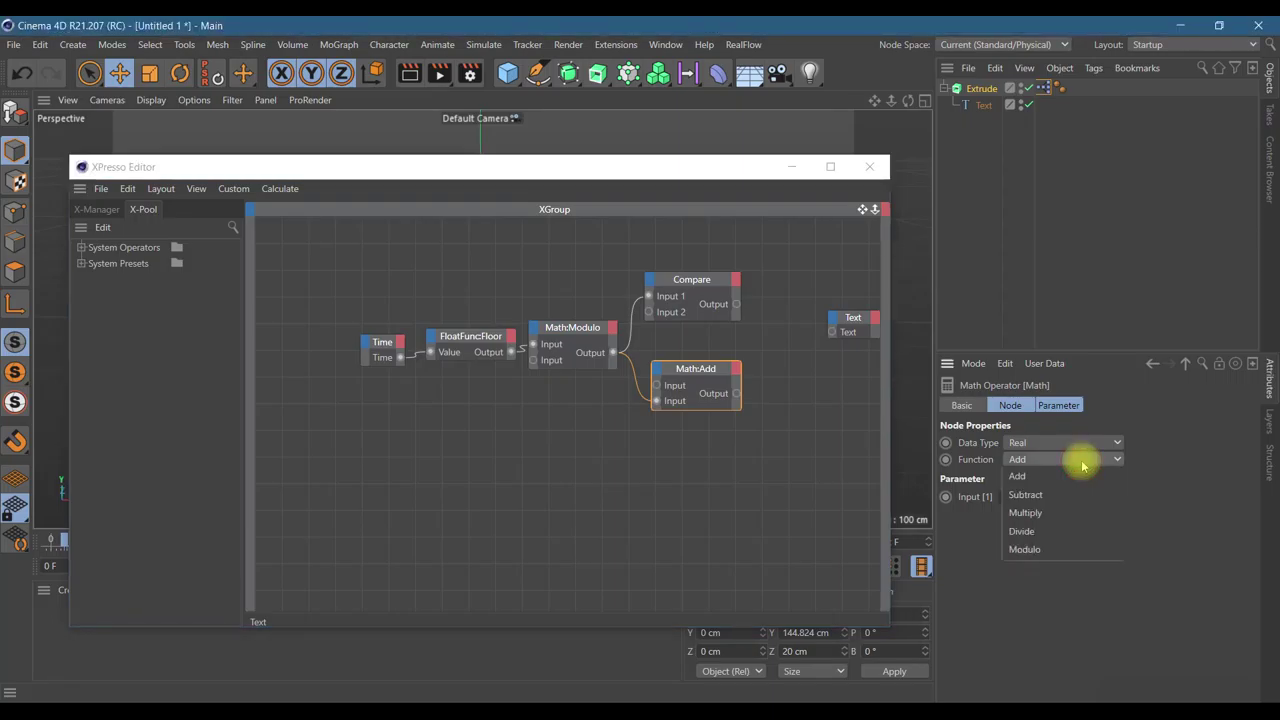
left_click(1172, 456)
left_click(1008, 496)
type("10")
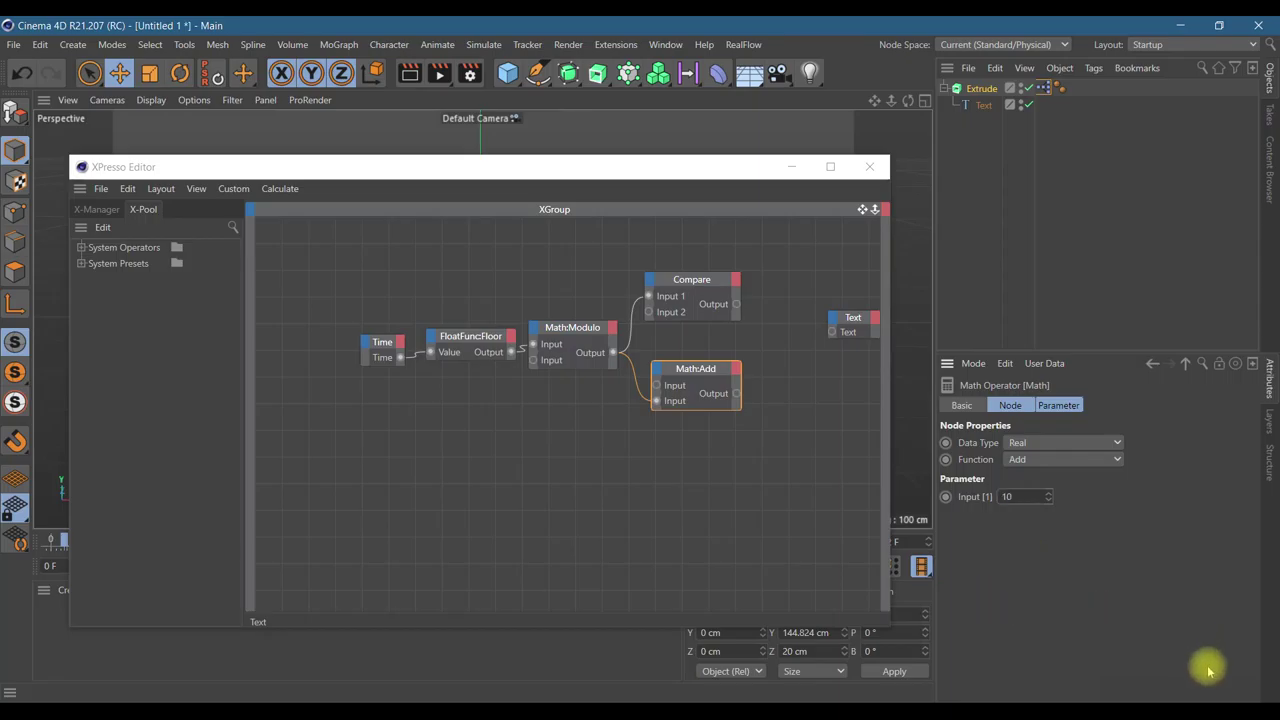
key("Return")
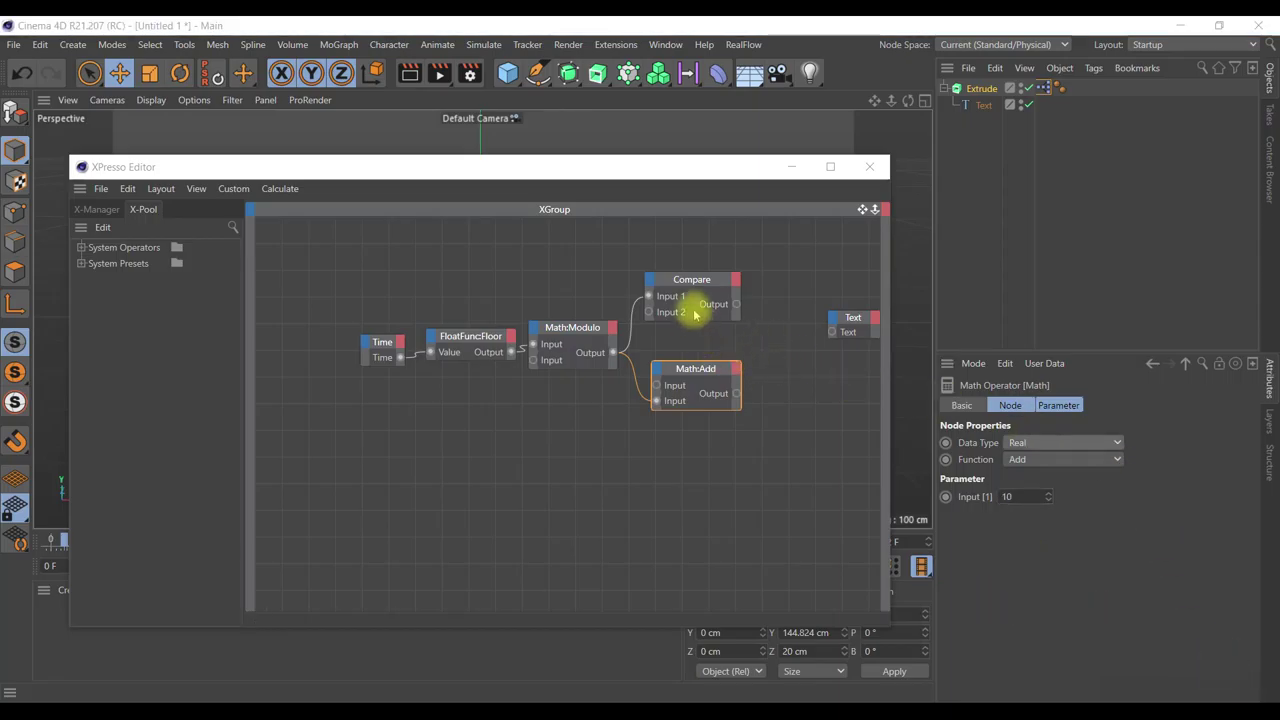
- Switch the Math:Add node's data type to String and edit its Input [1] value
left_click(690, 311)
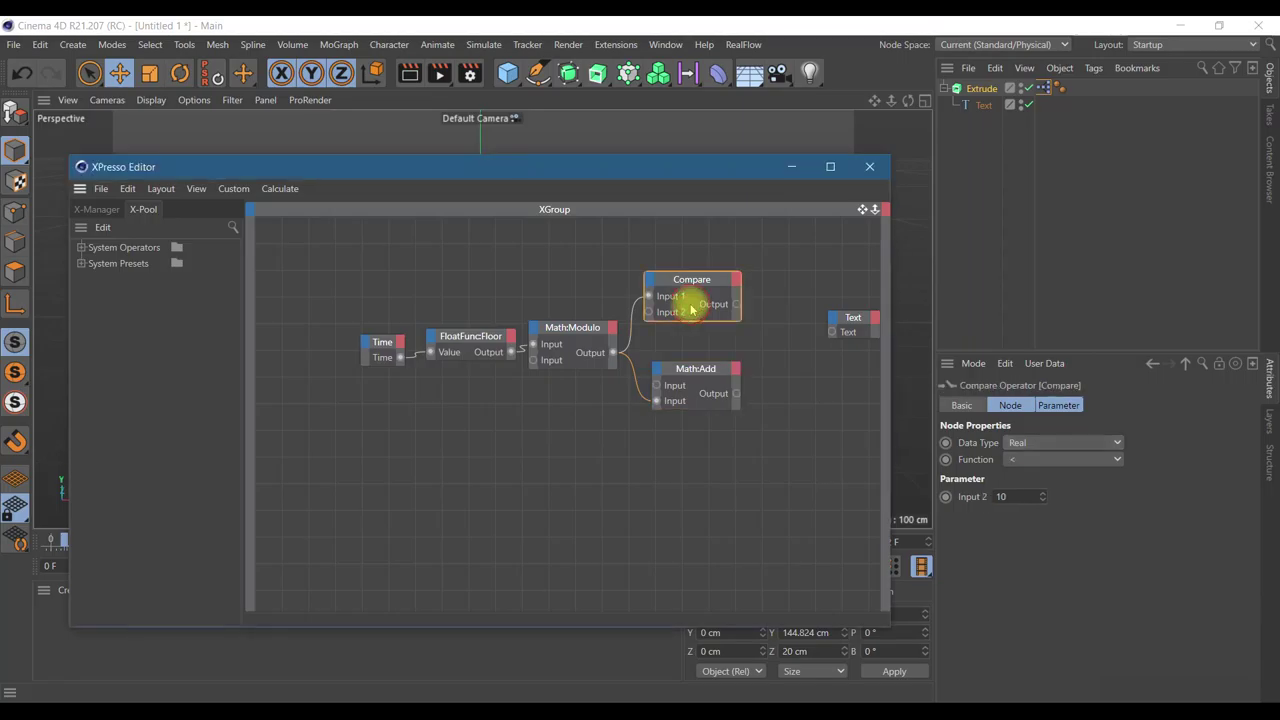
left_click(720, 369)
left_click(1063, 442)
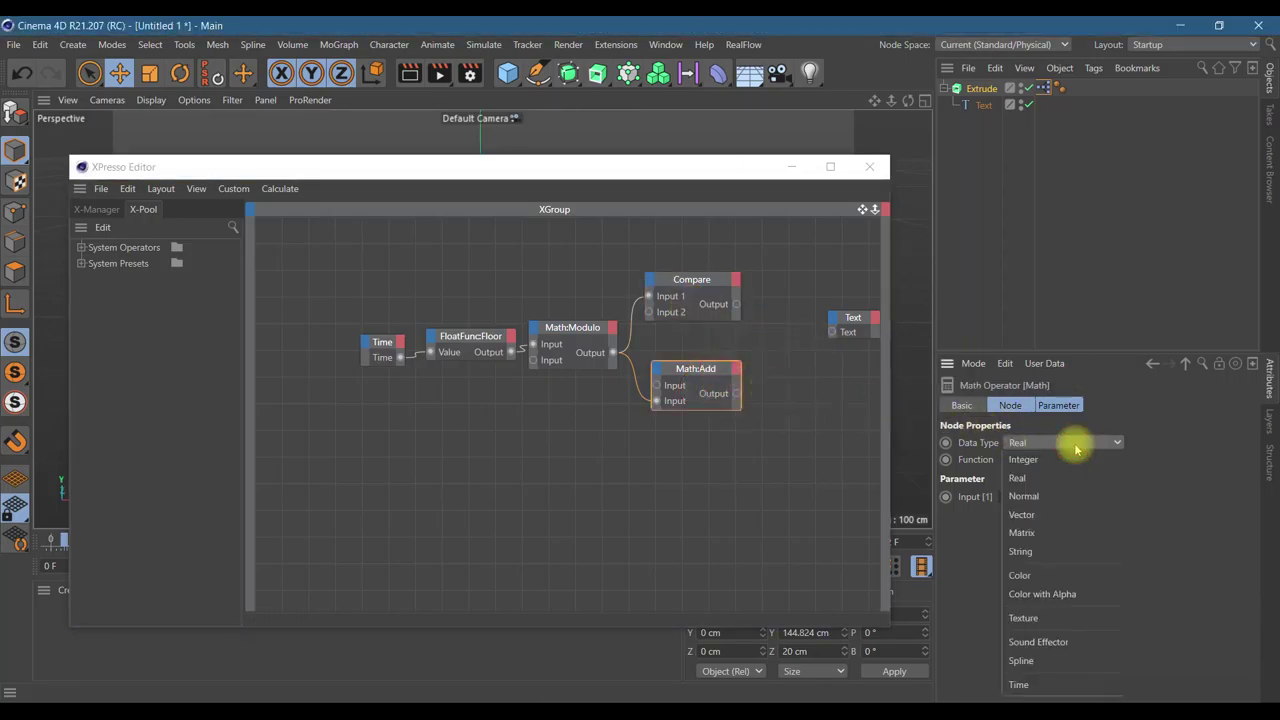
left_click(1043, 551)
left_click(1017, 495)
type("10")
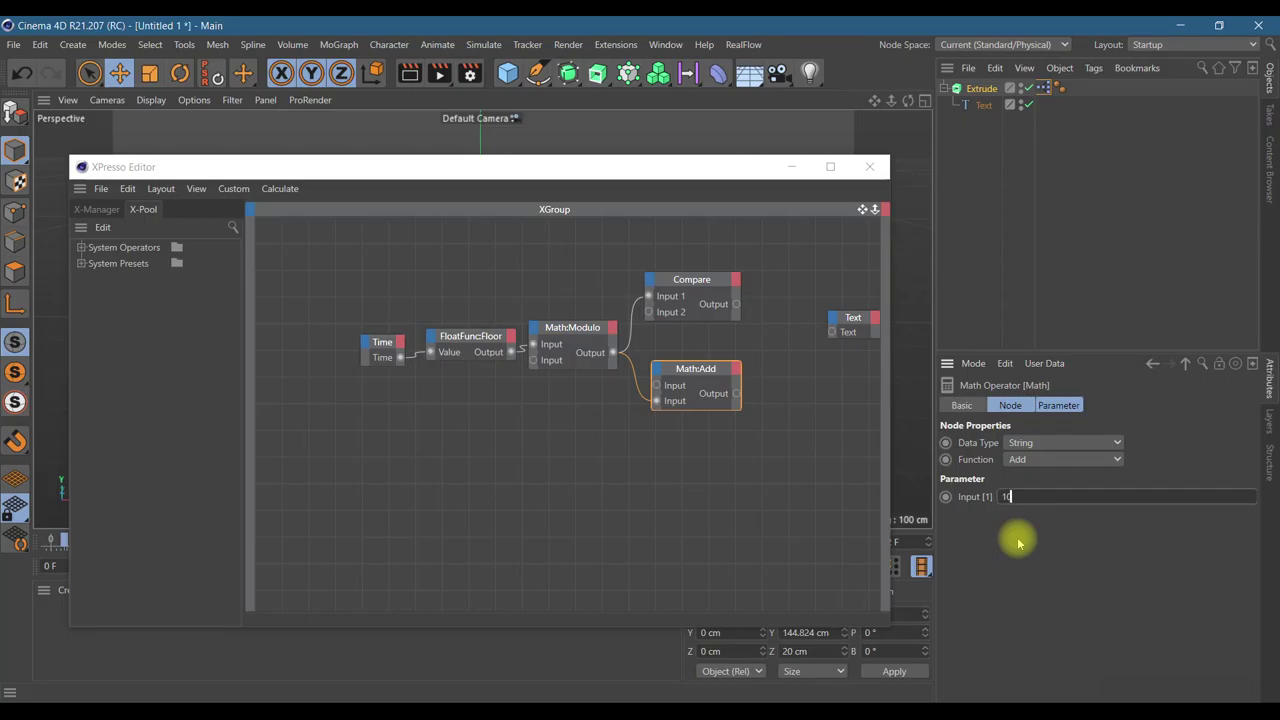
left_click(694, 529)
- Add a Condition node and place it beside Compare and Math:Add, shifting the other five nodes up-left
right_click(694, 529)
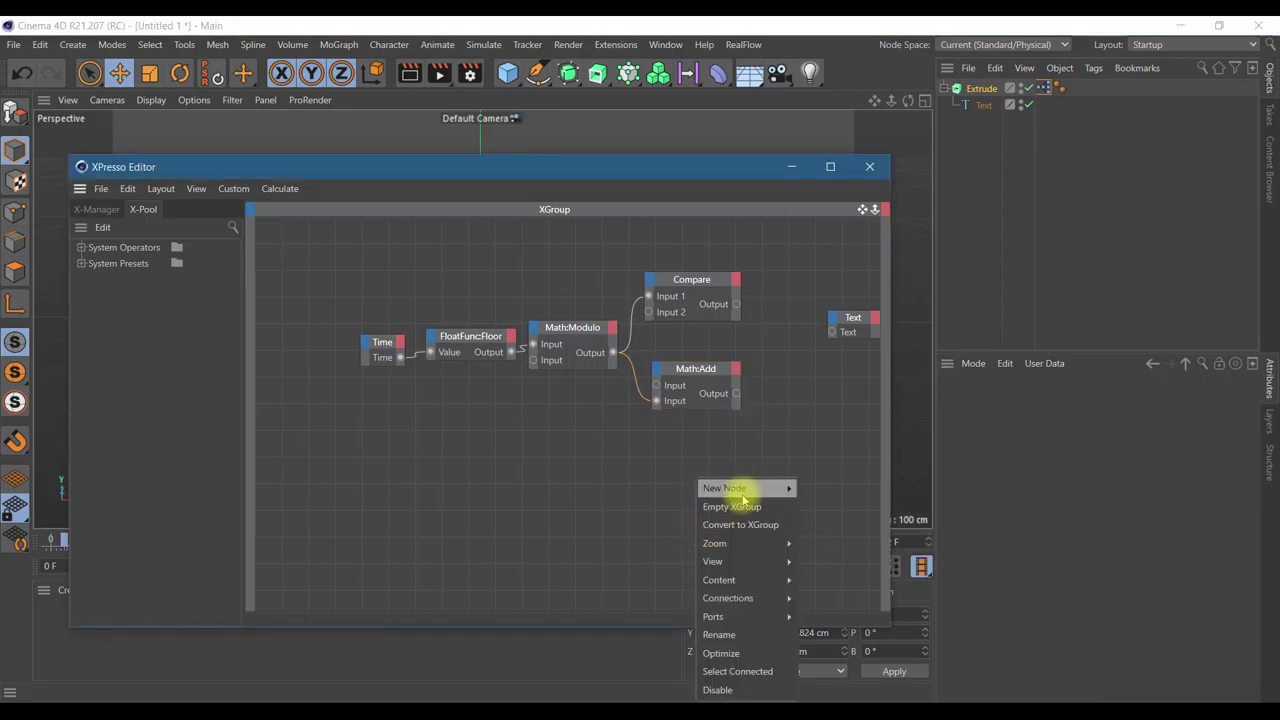
mouse_move(838, 488)
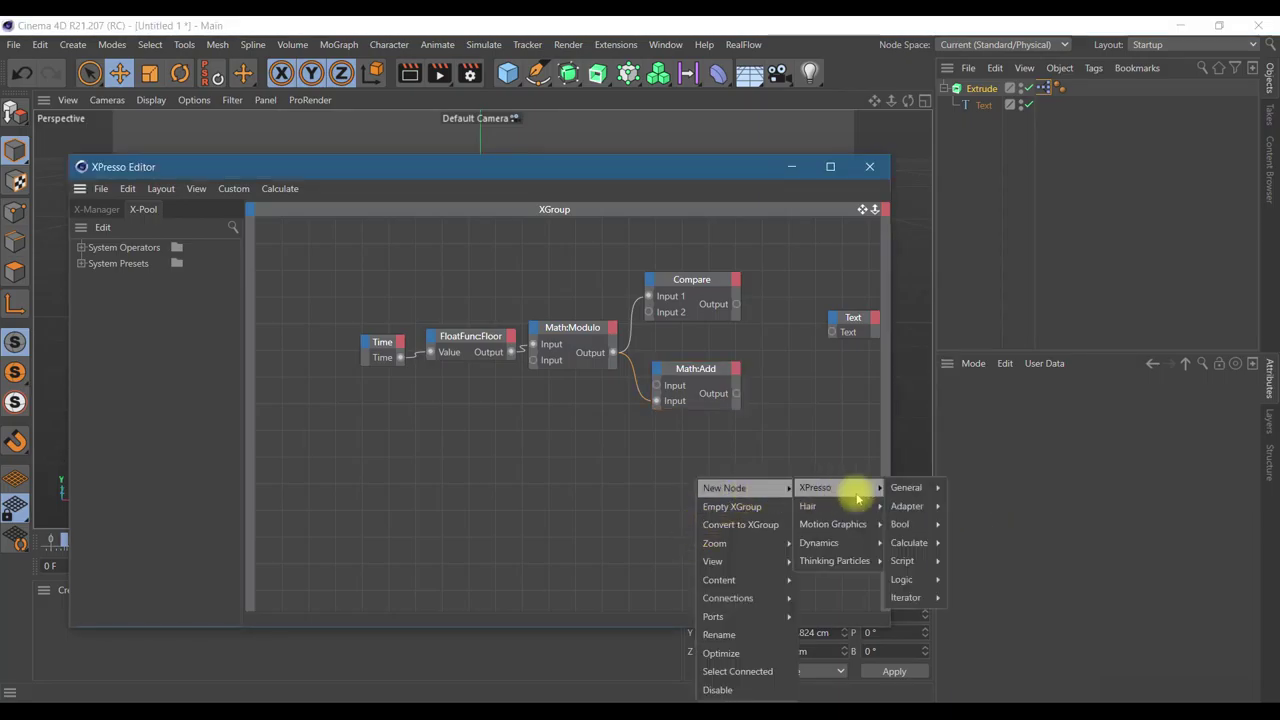
mouse_move(902, 579)
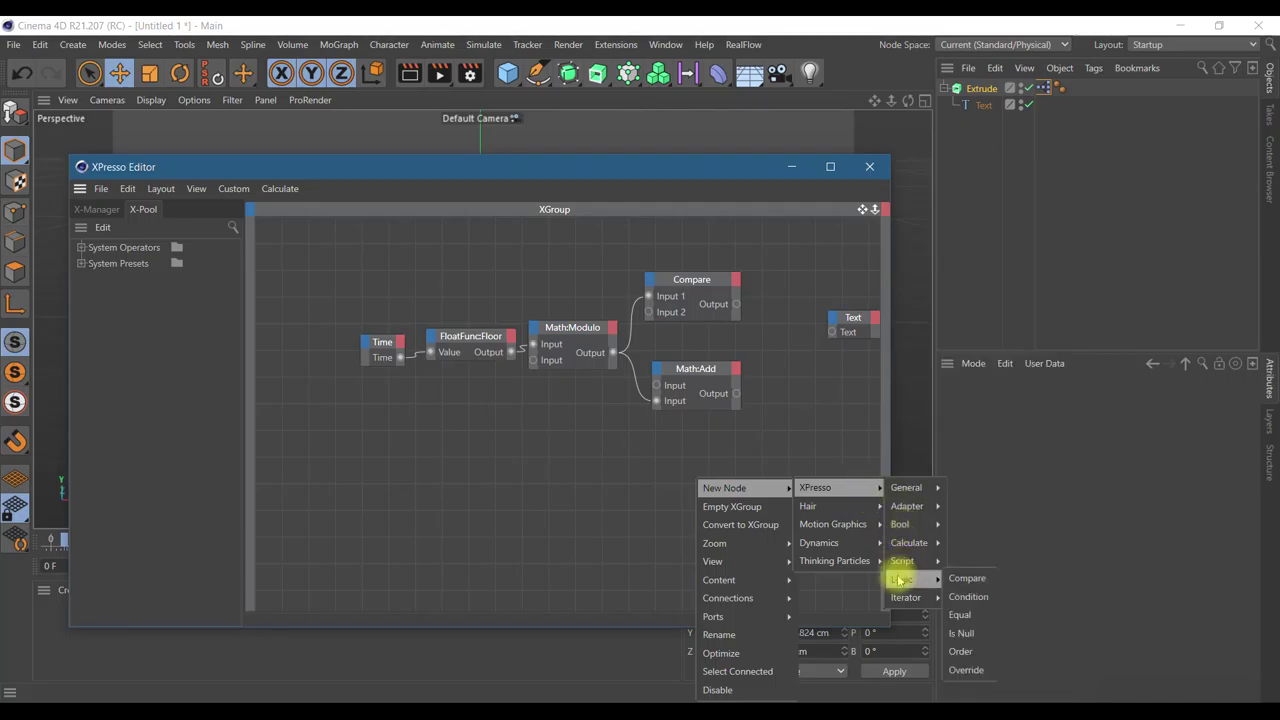
left_click(968, 596)
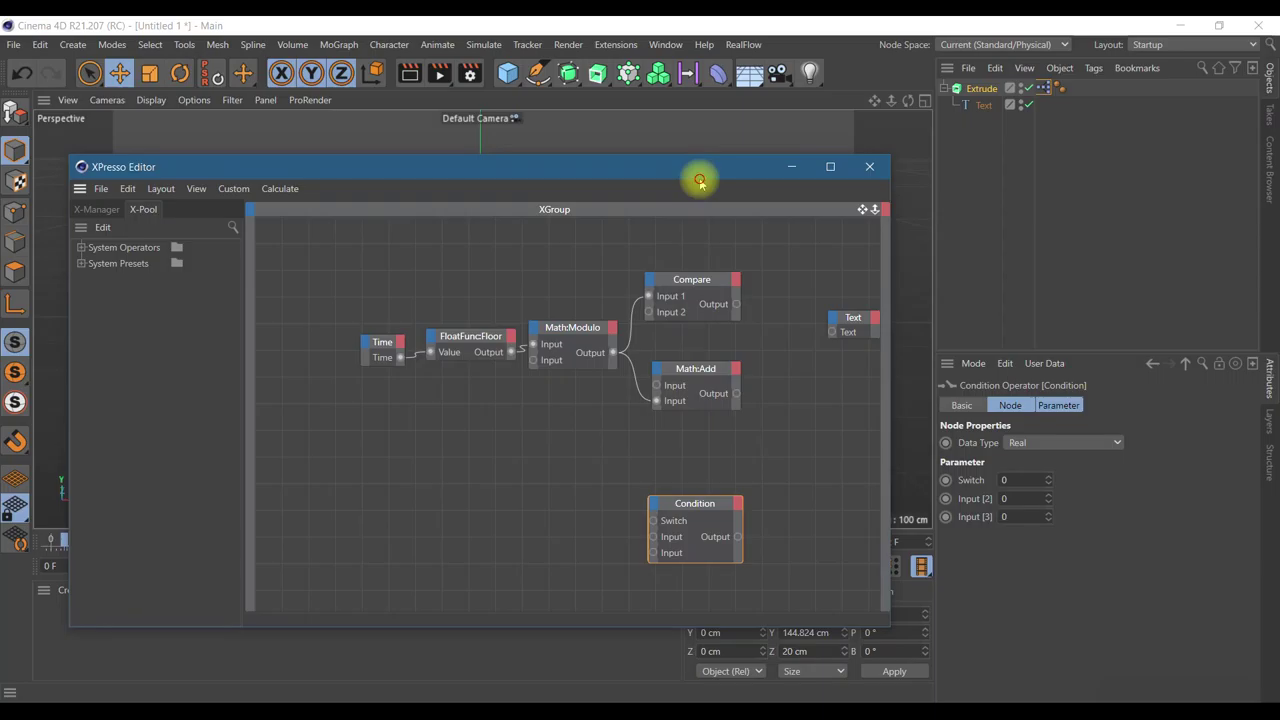
left_click_drag(699, 180, 564, 180)
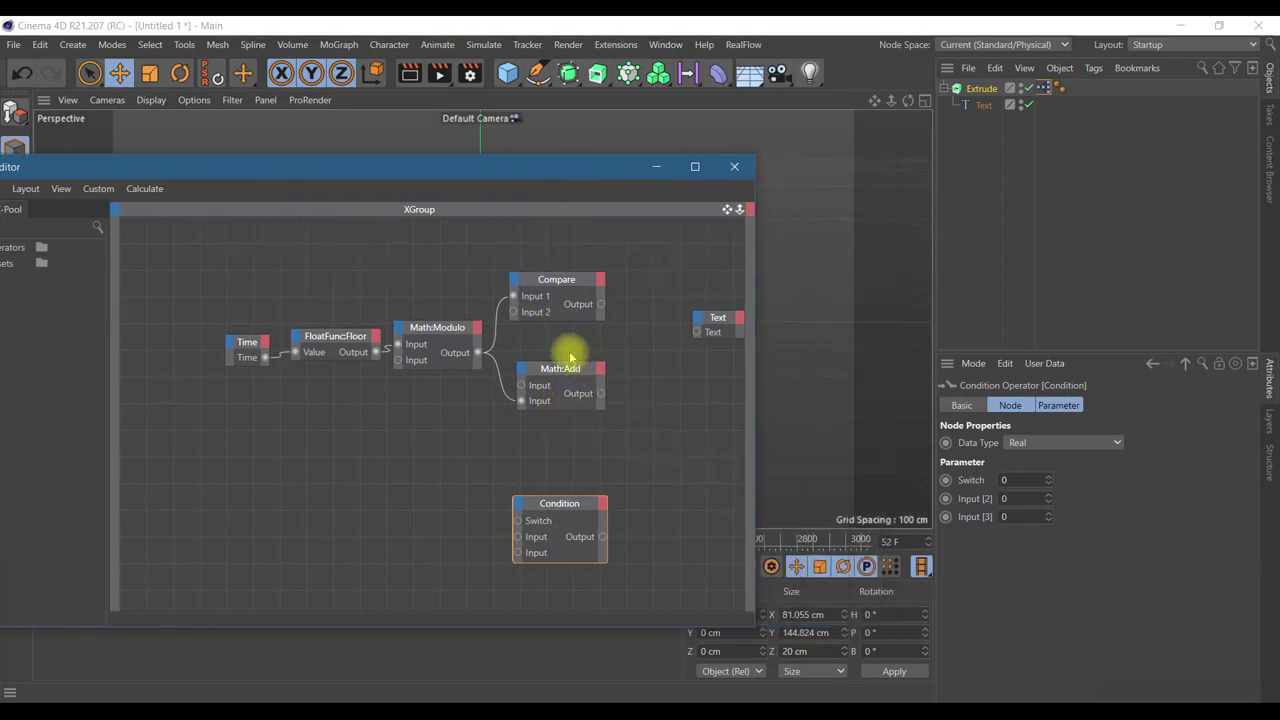
left_click_drag(630, 258, 225, 360)
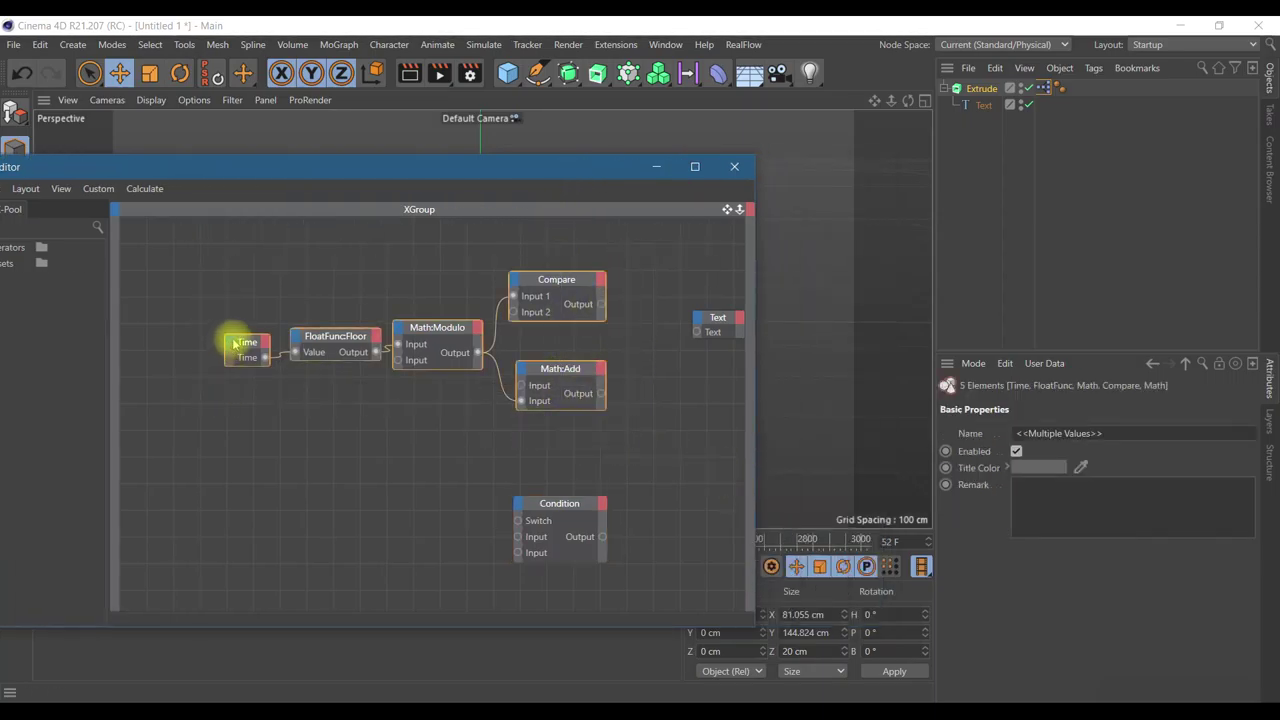
left_click_drag(246, 344, 151, 321)
left_click(545, 504)
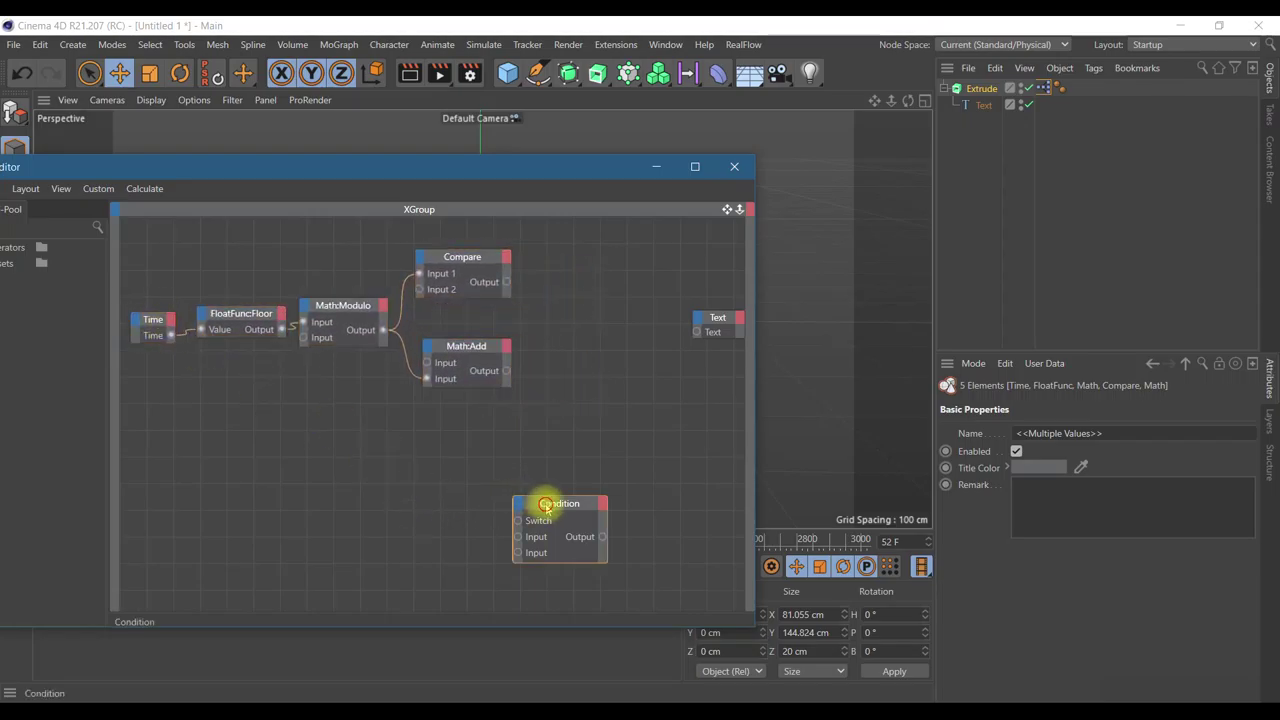
left_click_drag(545, 504, 583, 303)
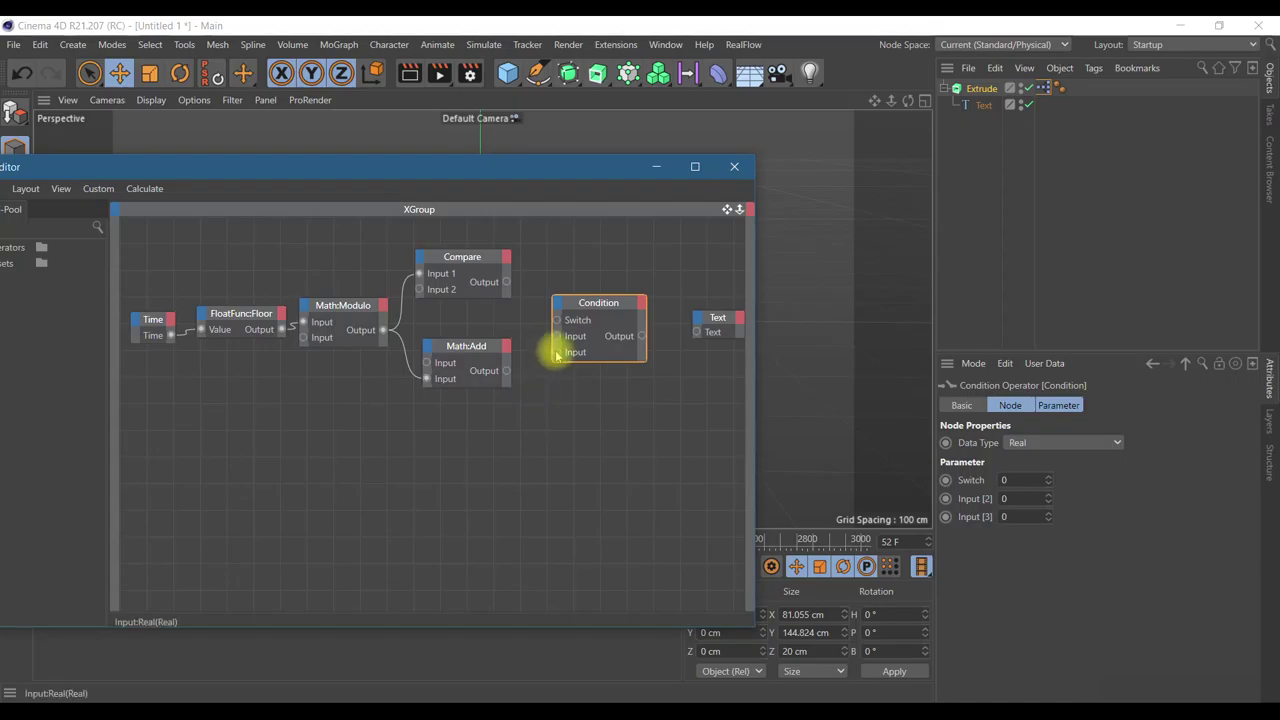
- Wire Math:Add to Condition Input 2, Modulo to Input, Compare to Switch, and Condition to Text
left_click_drag(557, 354, 508, 376)
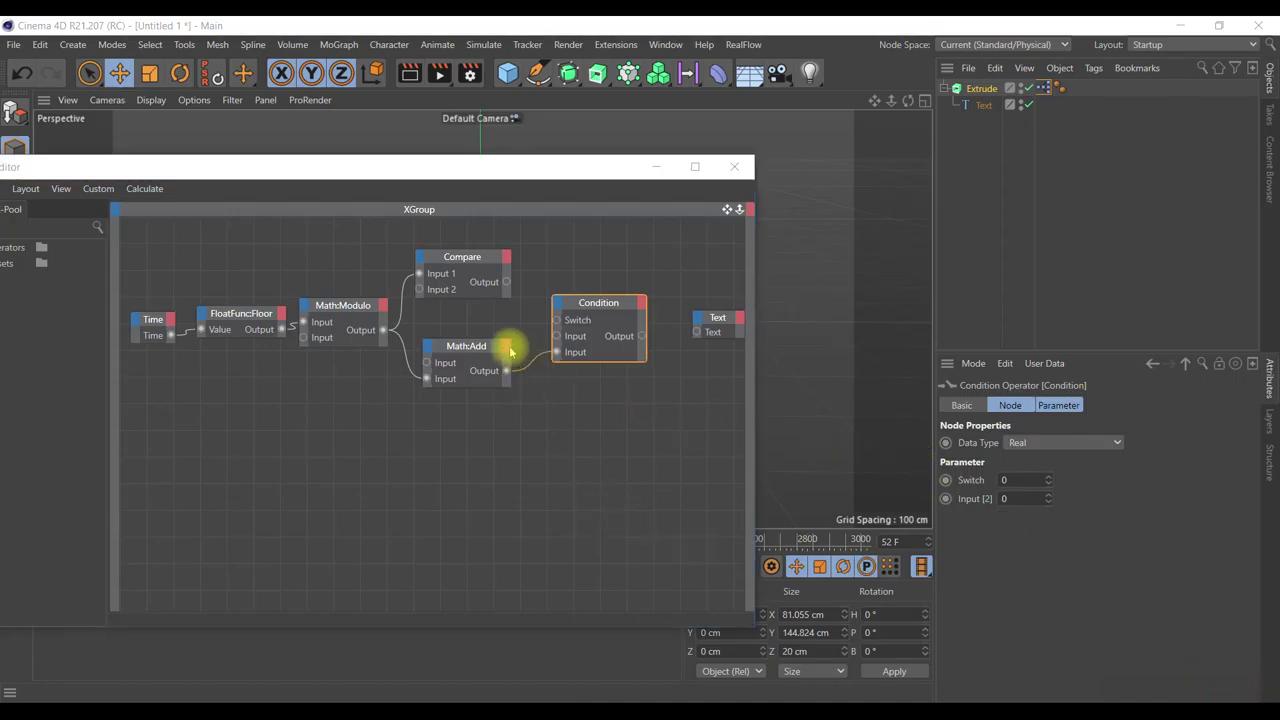
left_click_drag(385, 333, 547, 337)
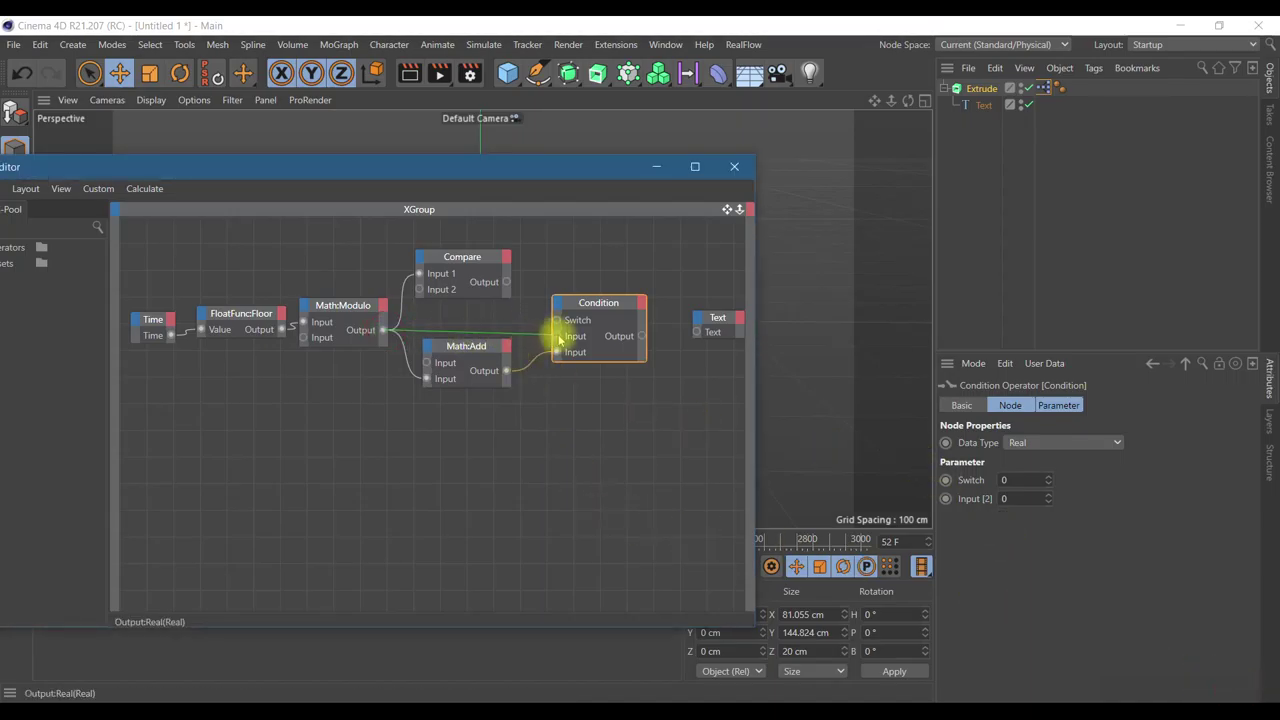
left_click_drag(506, 282, 557, 321)
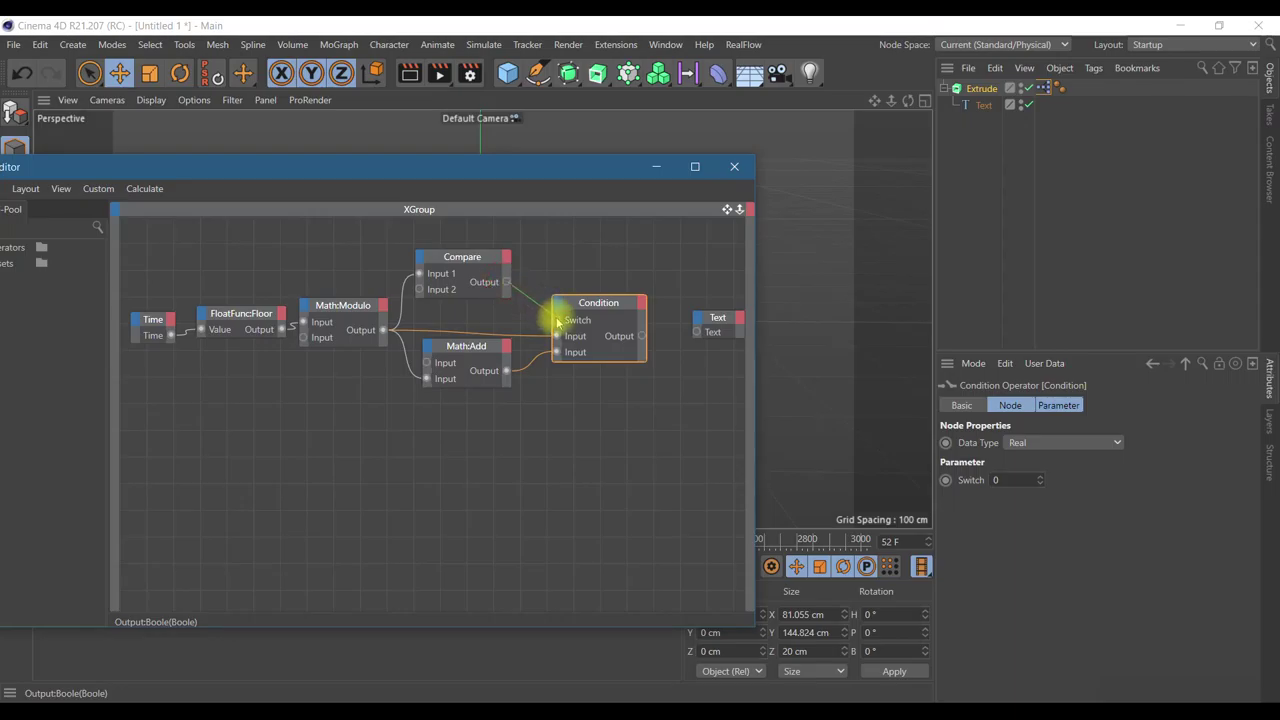
left_click_drag(656, 340, 699, 339)
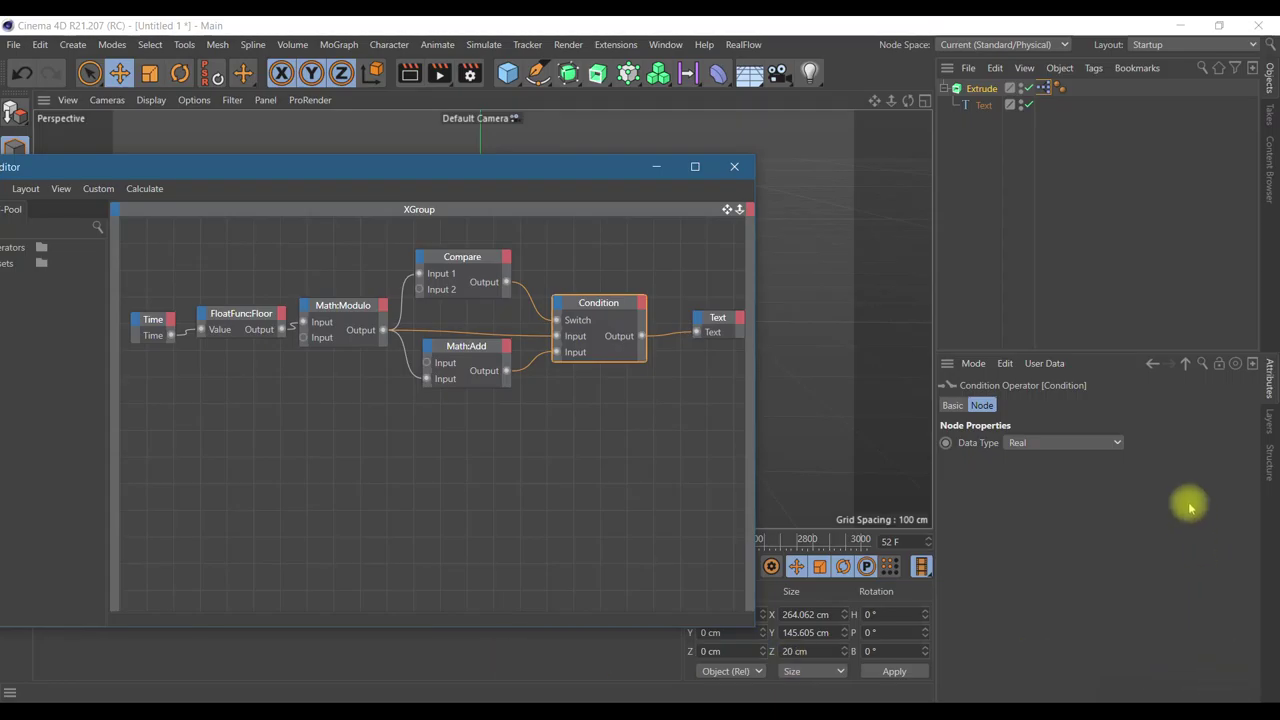
- Set the Condition node's data type to String
left_click(1116, 442)
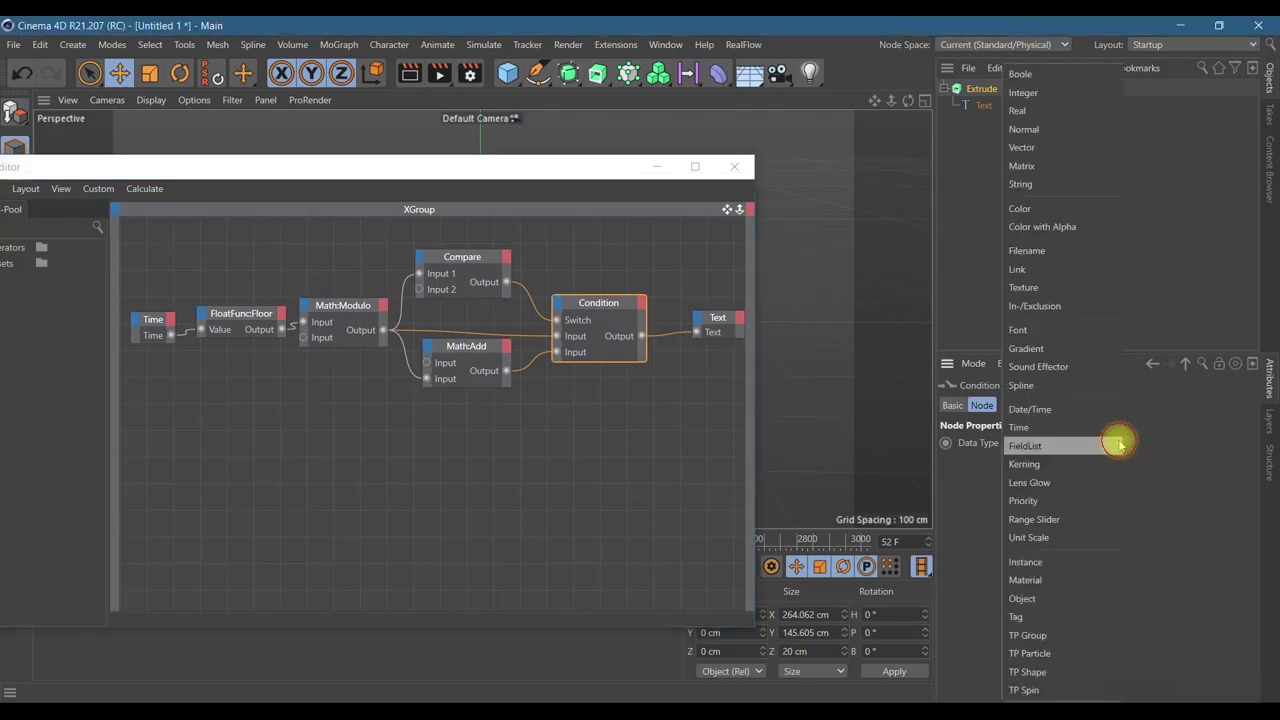
left_click(945, 510)
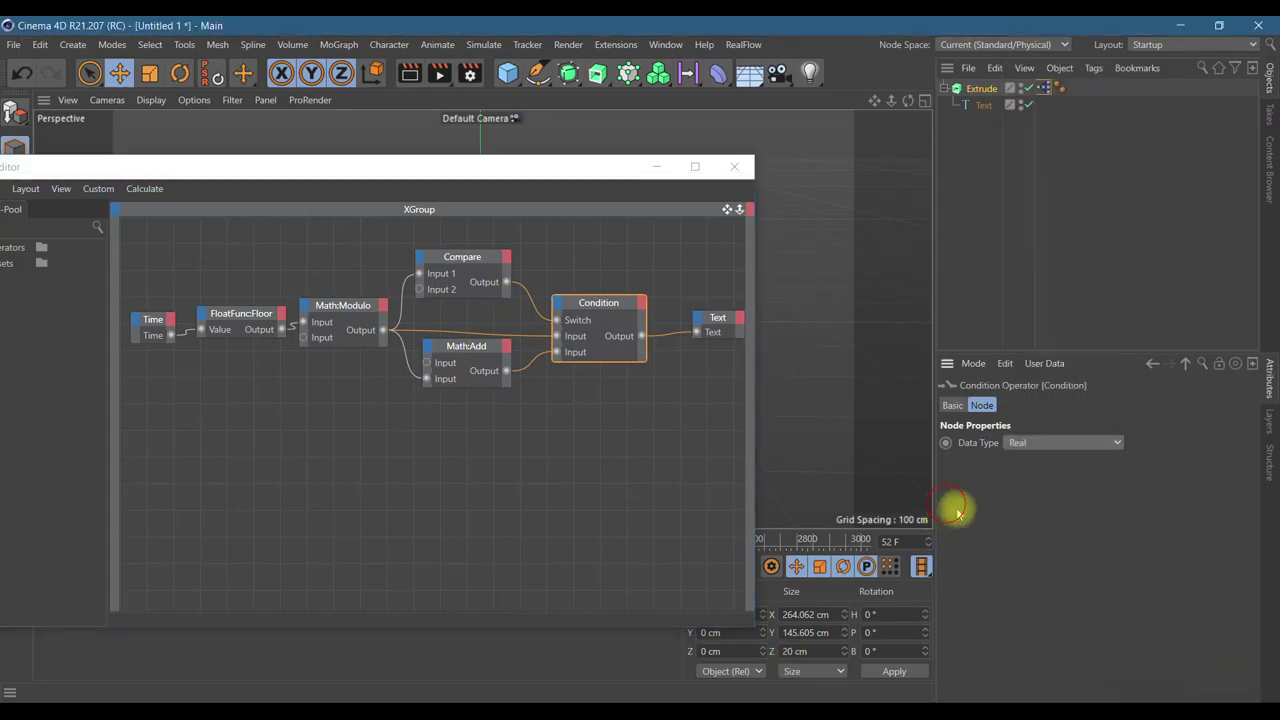
left_click(1118, 442)
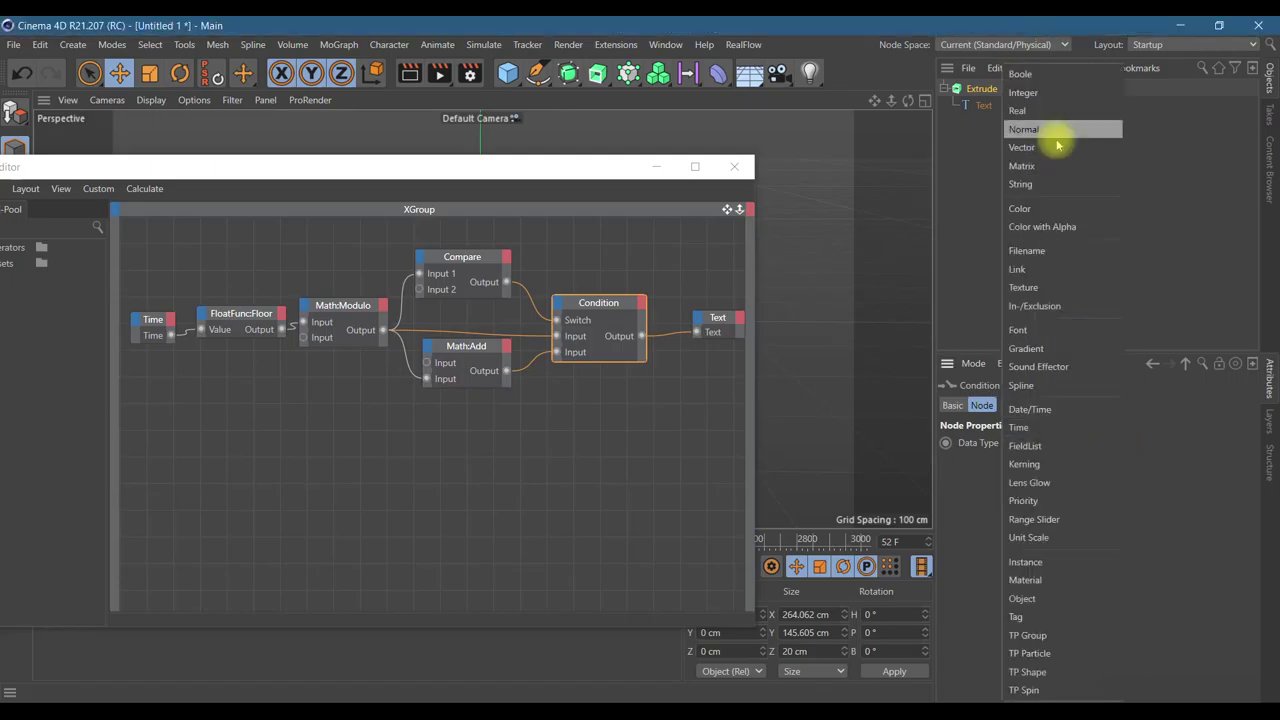
left_click(1050, 184)
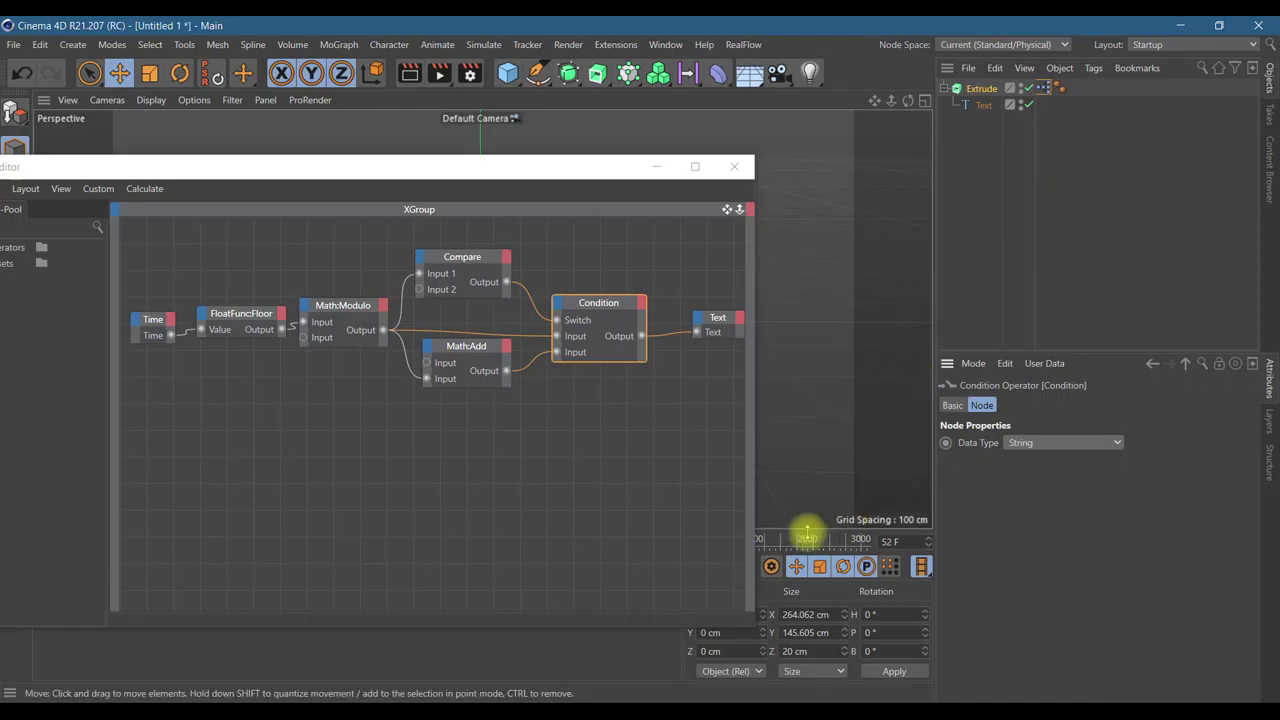
- Preview the counter, then change Math:Modulo's Input [2] divisor from 24 to 60
mouse_move(566, 175)
left_mouse_down()
mouse_move(971, 334)
mouse_move(1015, 281)
left_mouse_up()
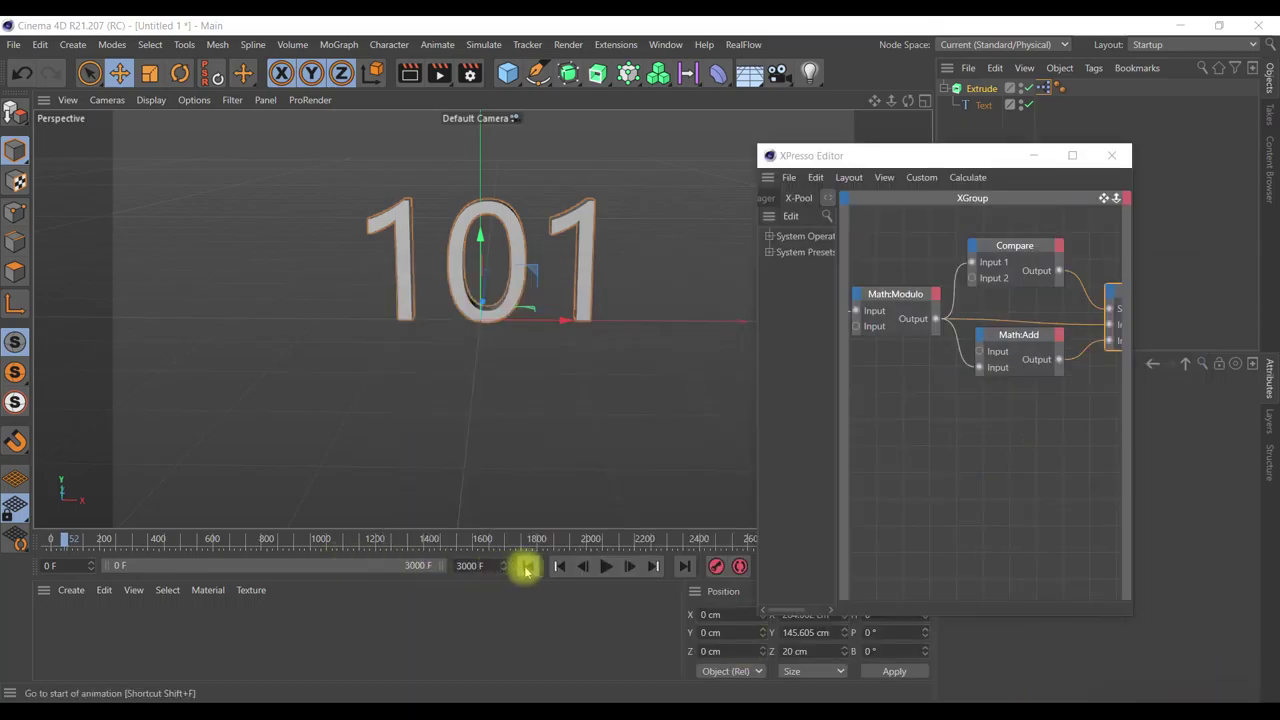
left_click(528, 566)
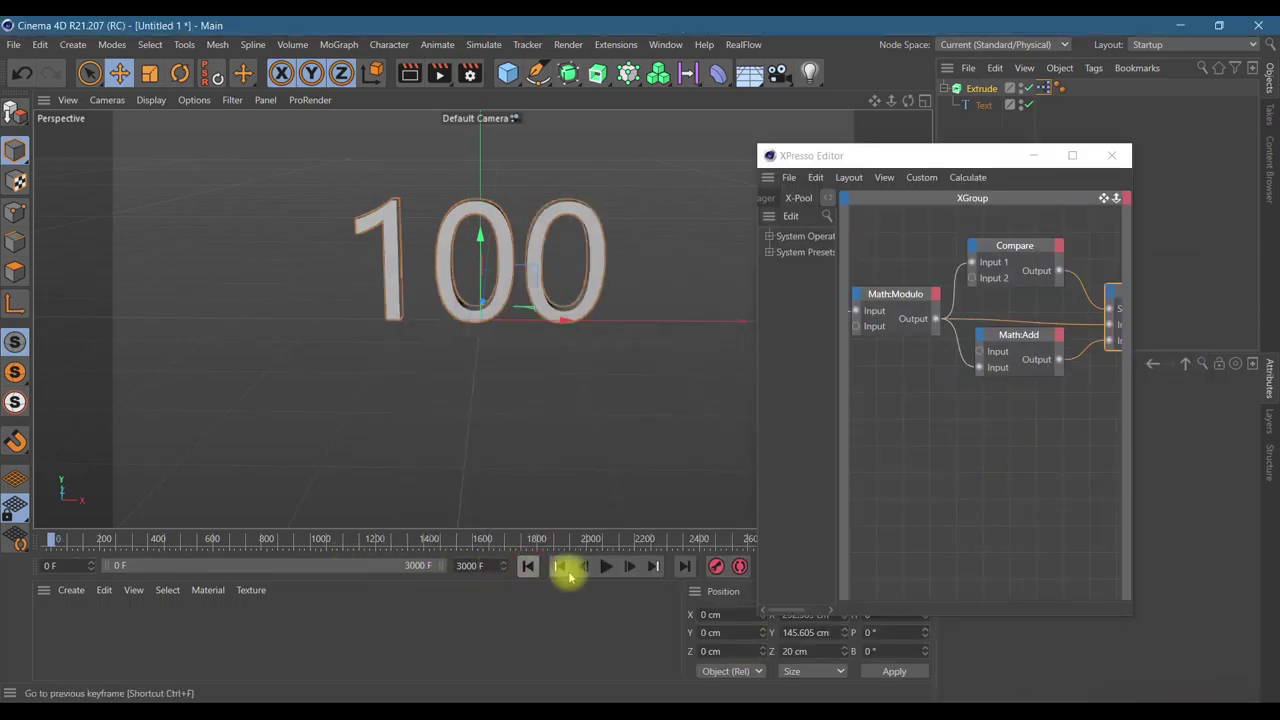
left_click(607, 567)
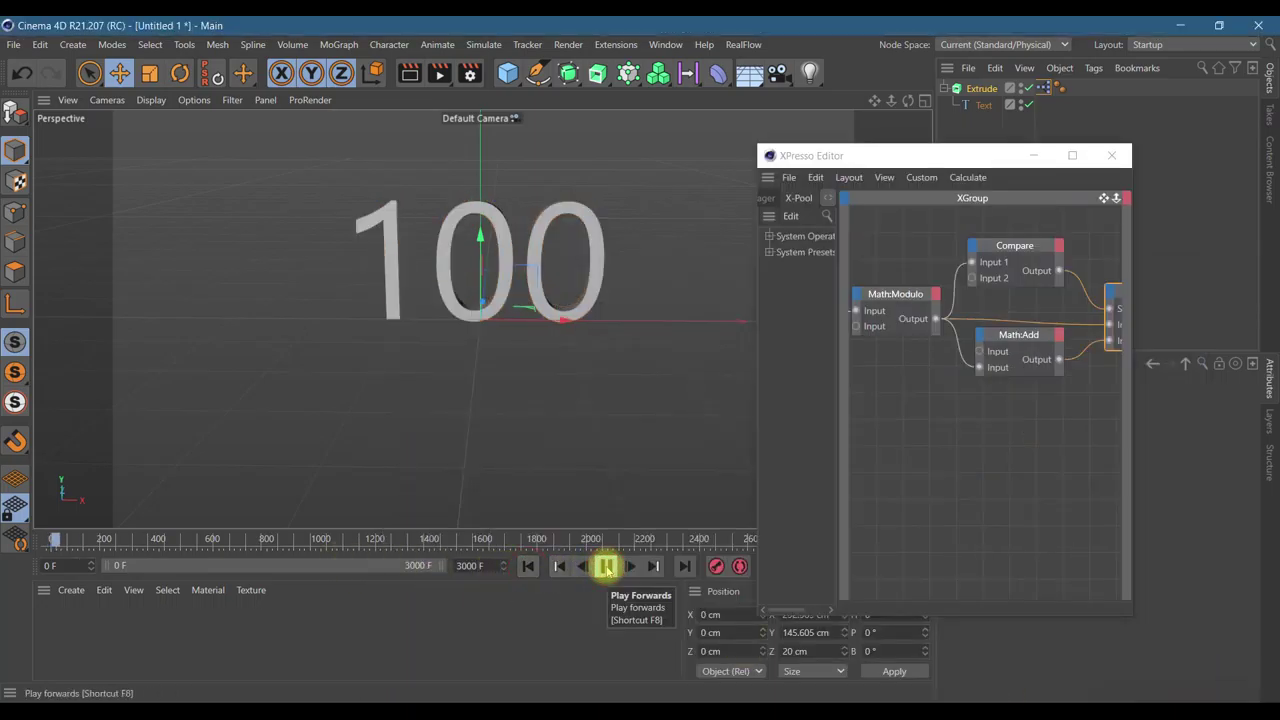
left_click(528, 566)
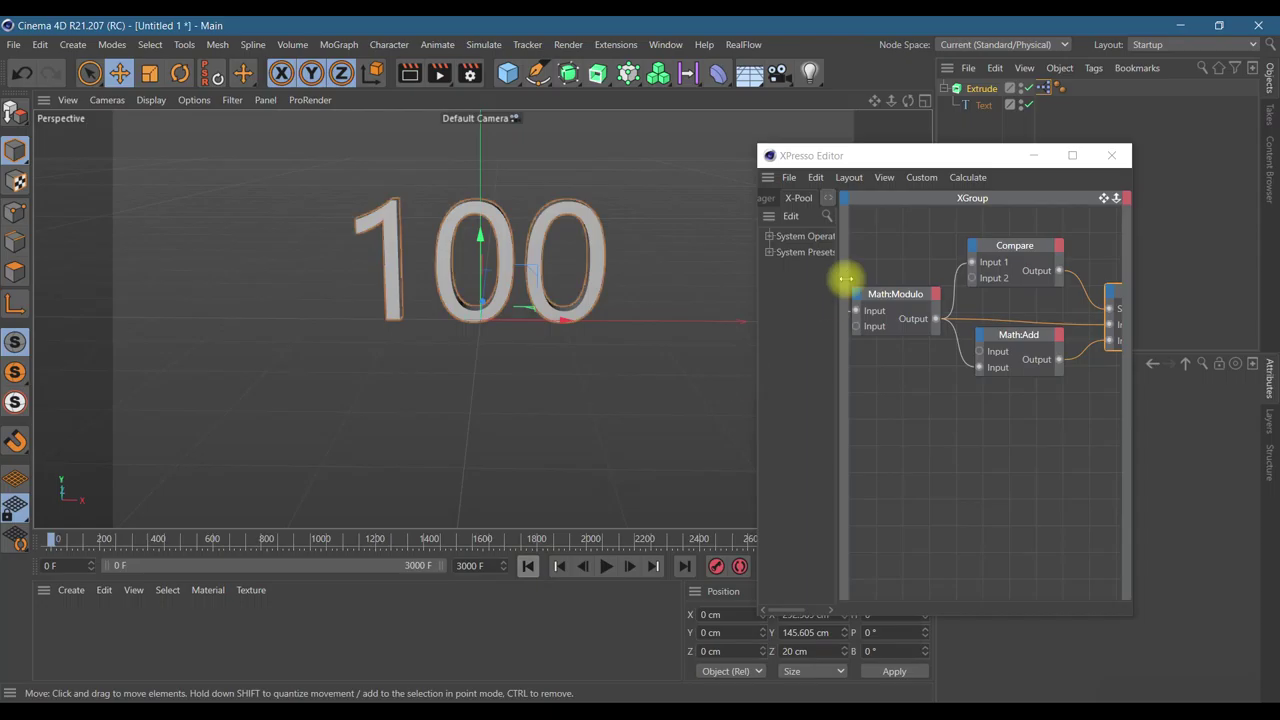
left_click_drag(938, 156, 397, 162)
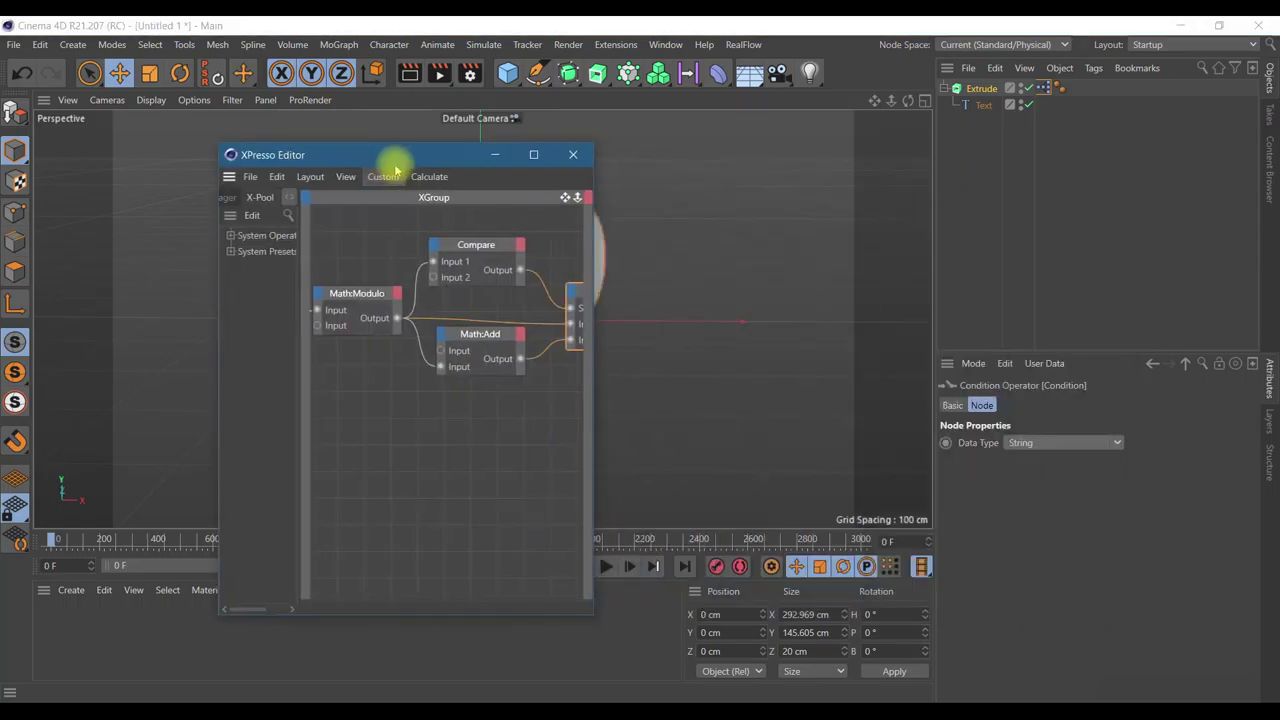
left_click(453, 253)
left_click(484, 357)
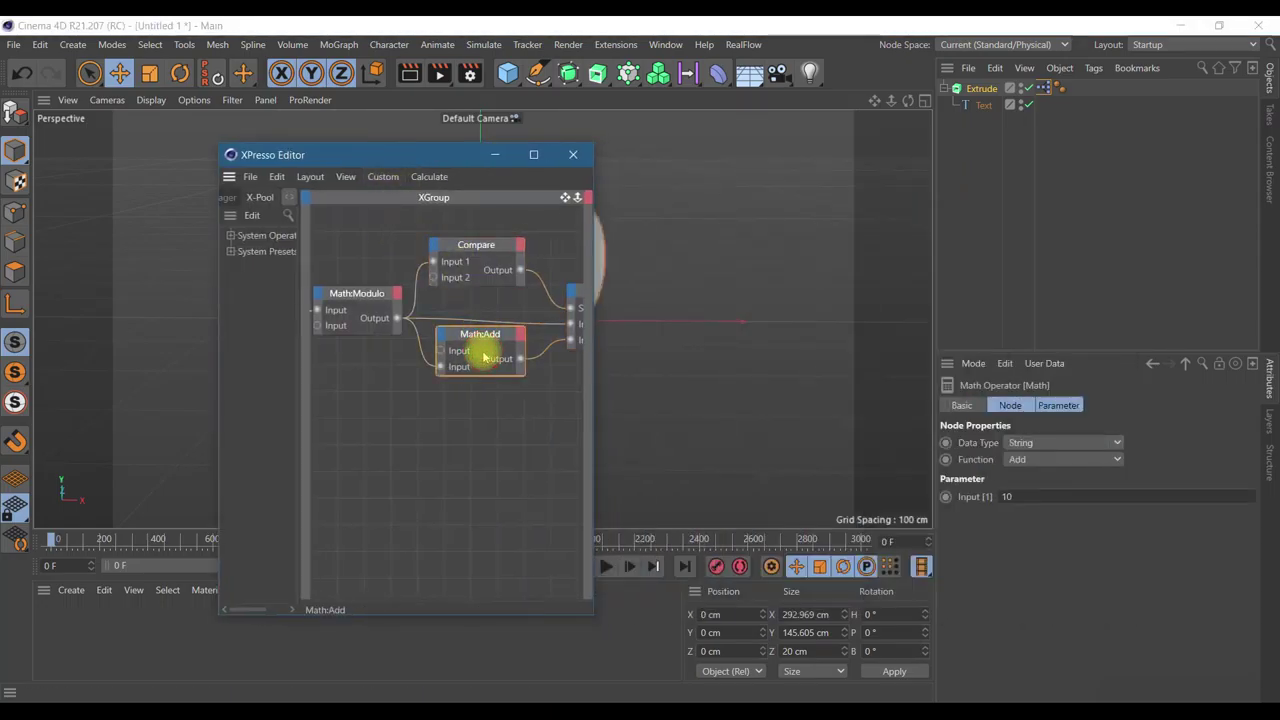
left_click(355, 300)
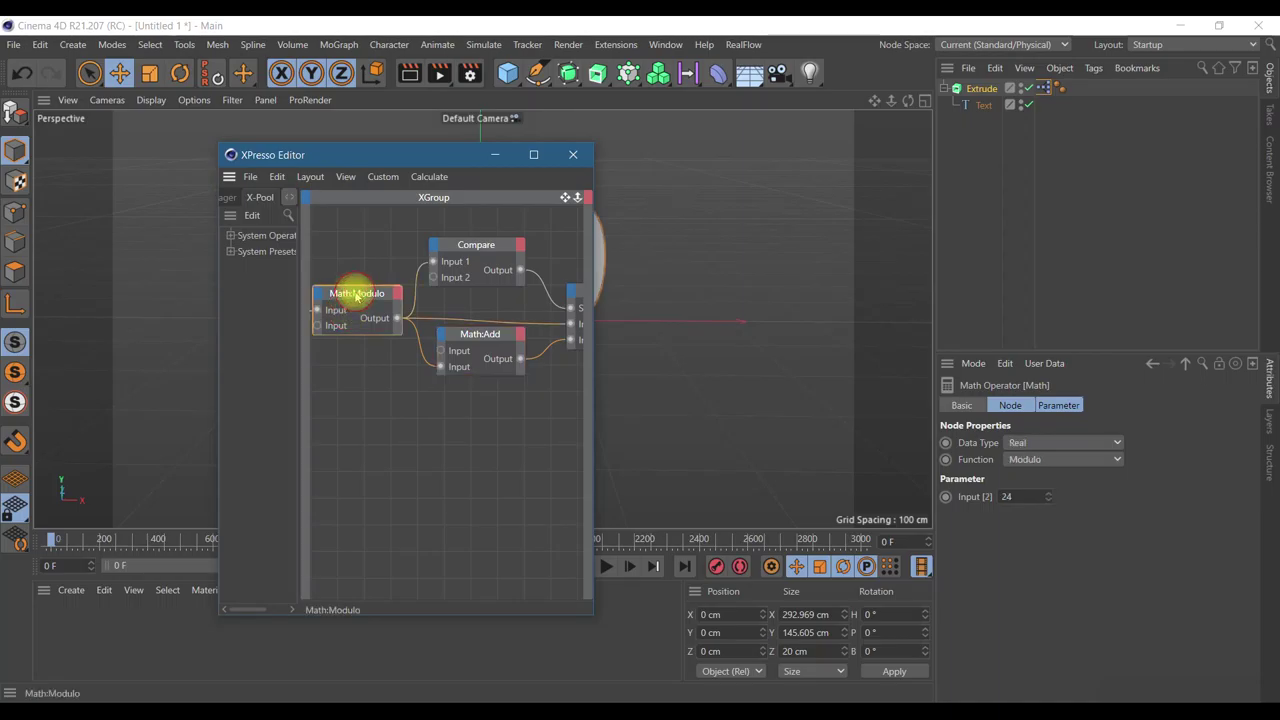
left_click(1008, 497)
type("60")
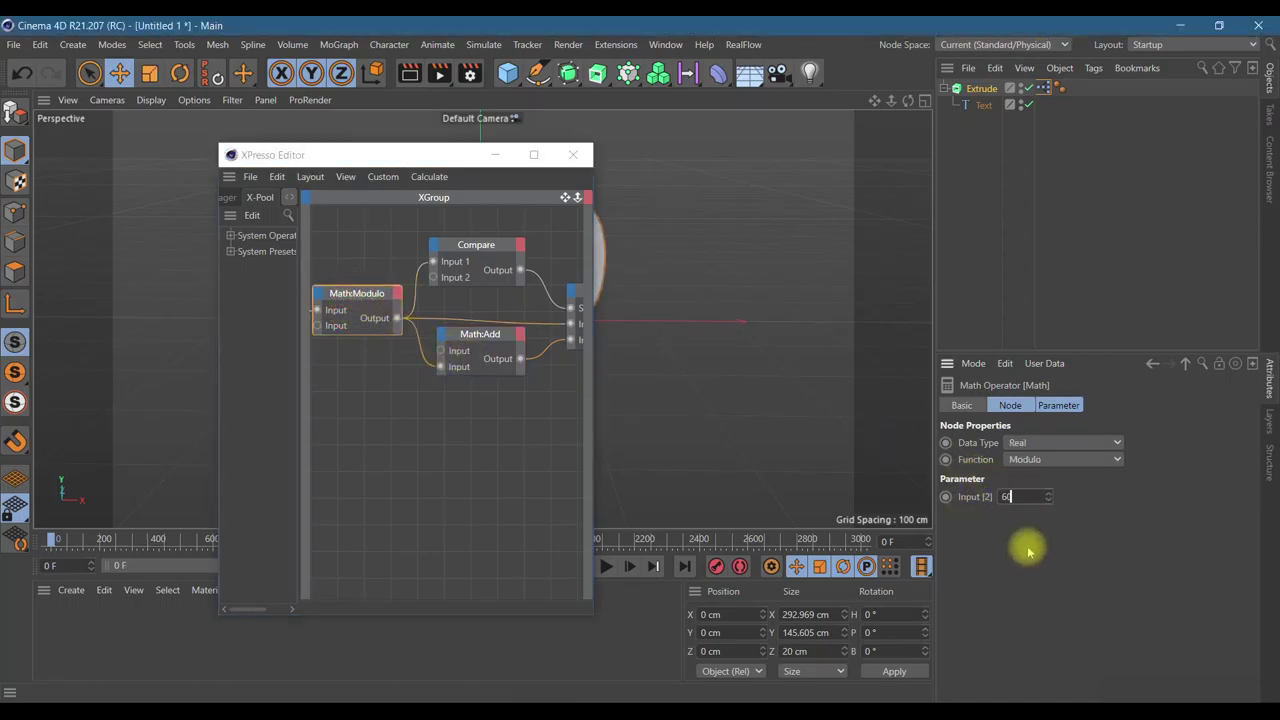
- Replay the animation, then change Math:Add's Input [1] from 10 to 0
left_click_drag(384, 160, 949, 184)
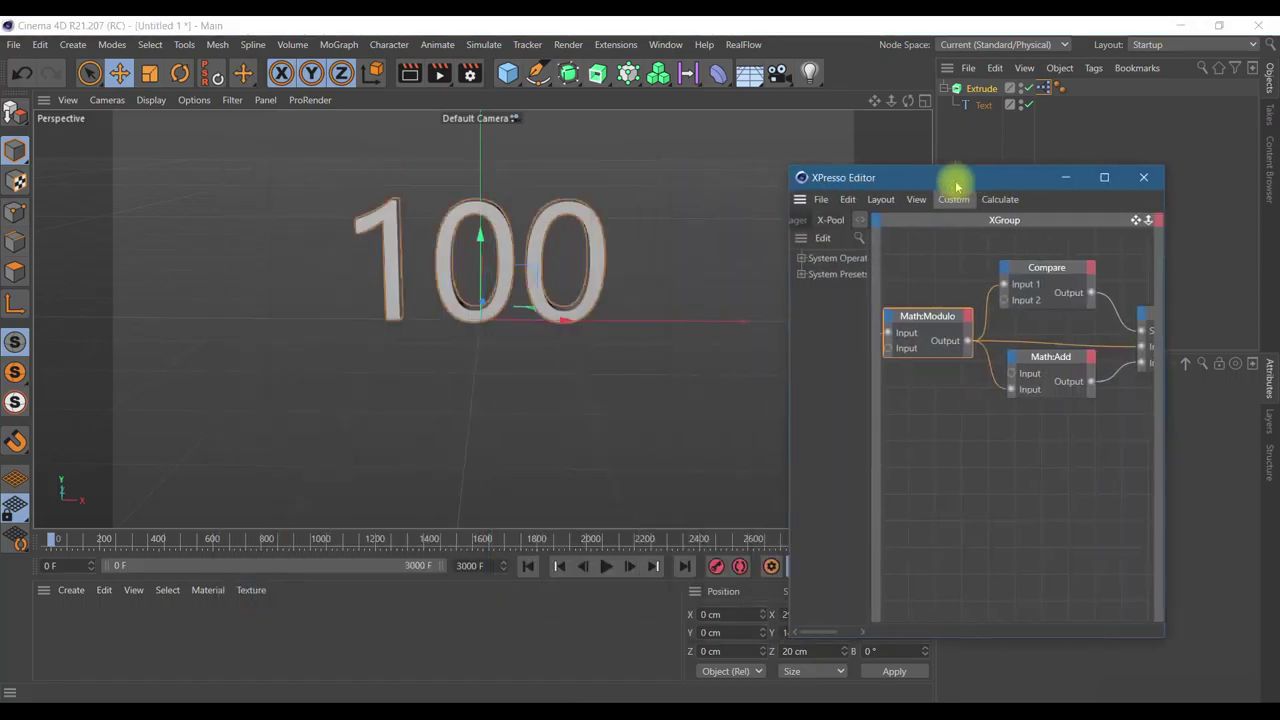
left_click(529, 565)
left_click(606, 566)
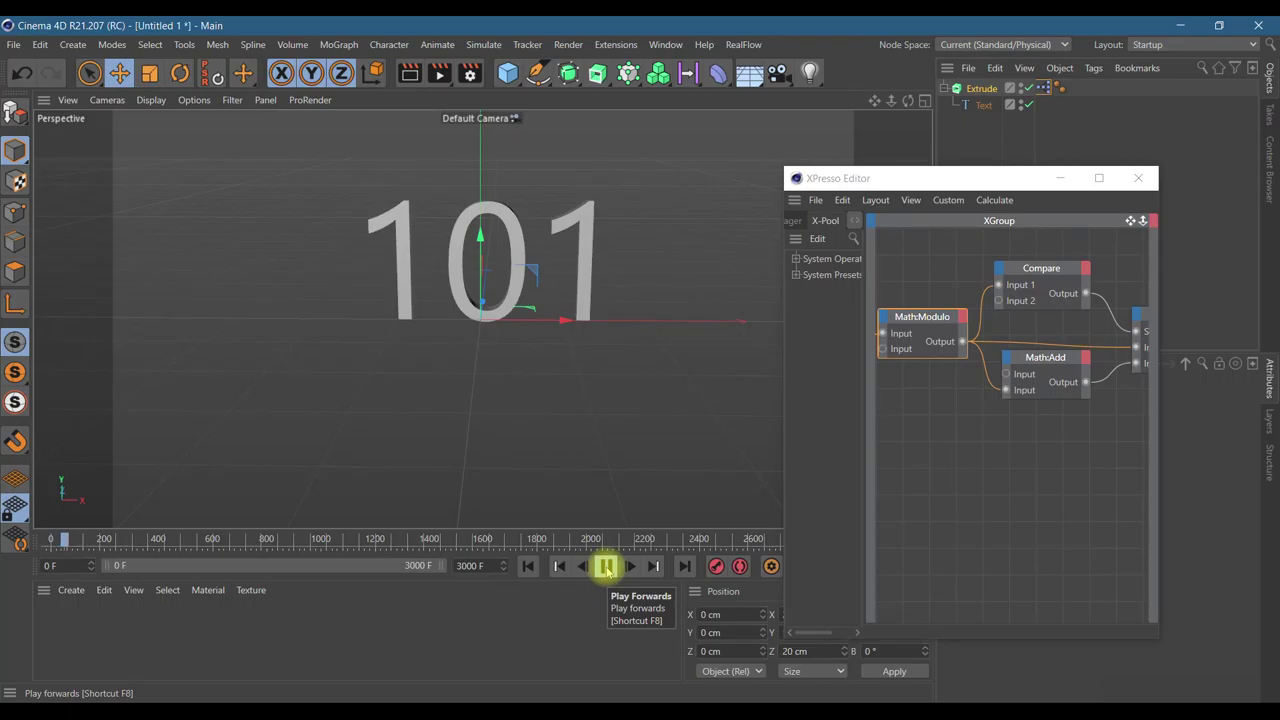
left_click(606, 566)
left_click(527, 566)
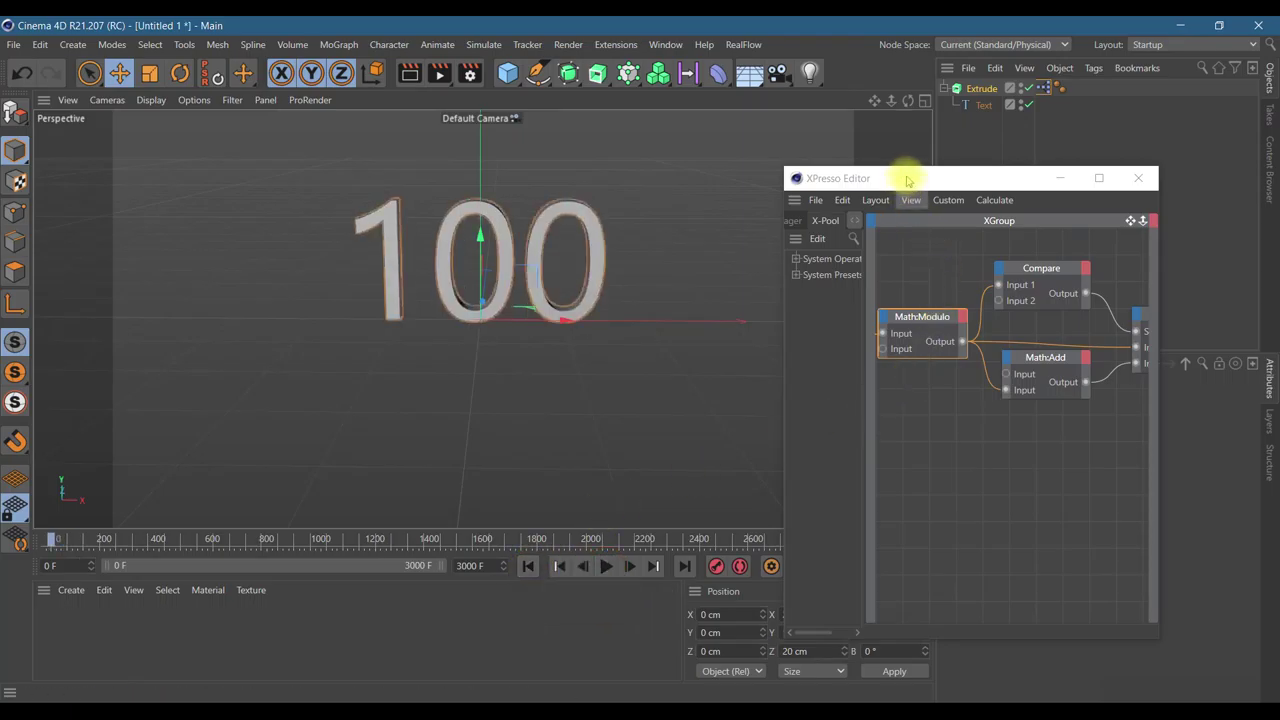
left_click_drag(907, 178, 421, 151)
left_click(555, 245)
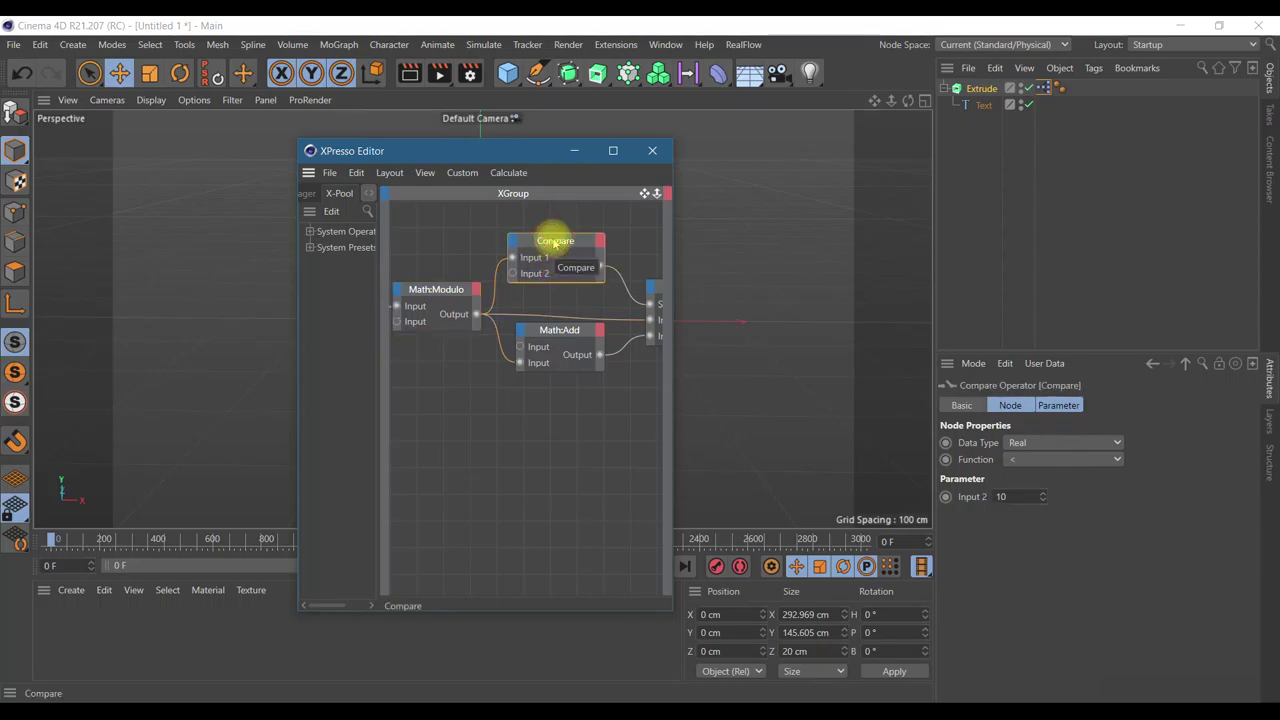
left_click(557, 334)
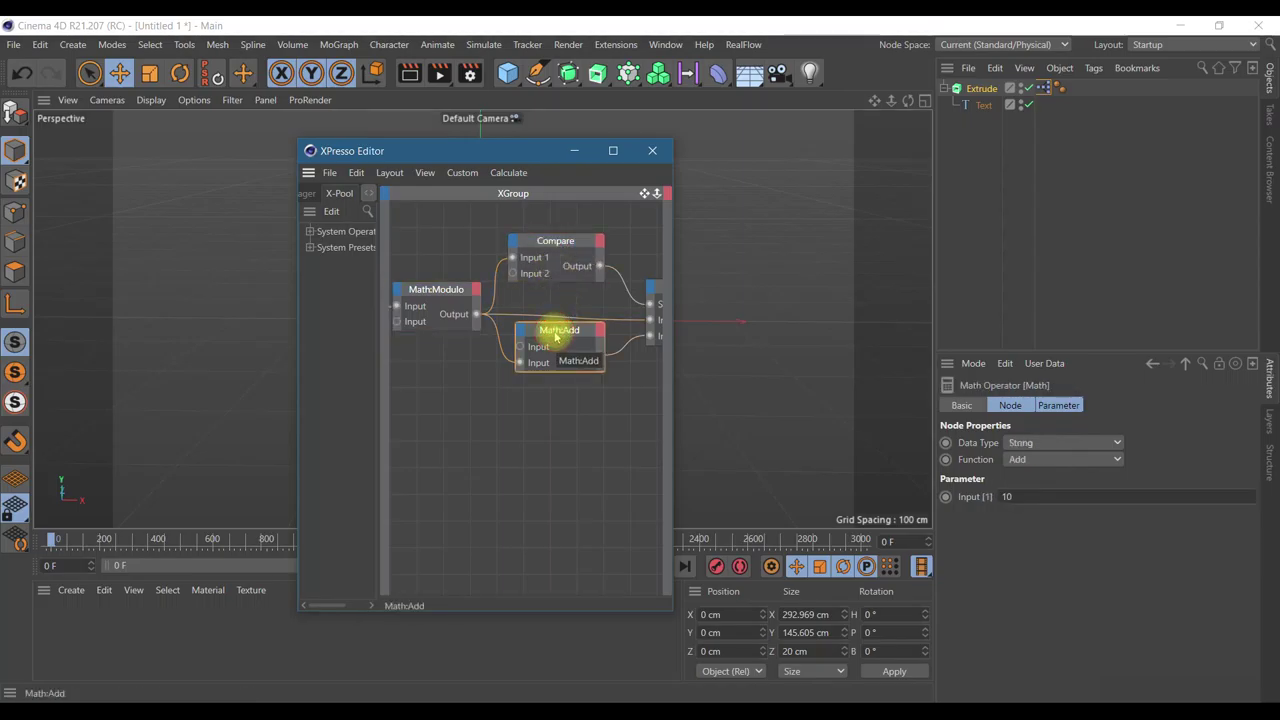
double_click(1029, 496)
type("0")
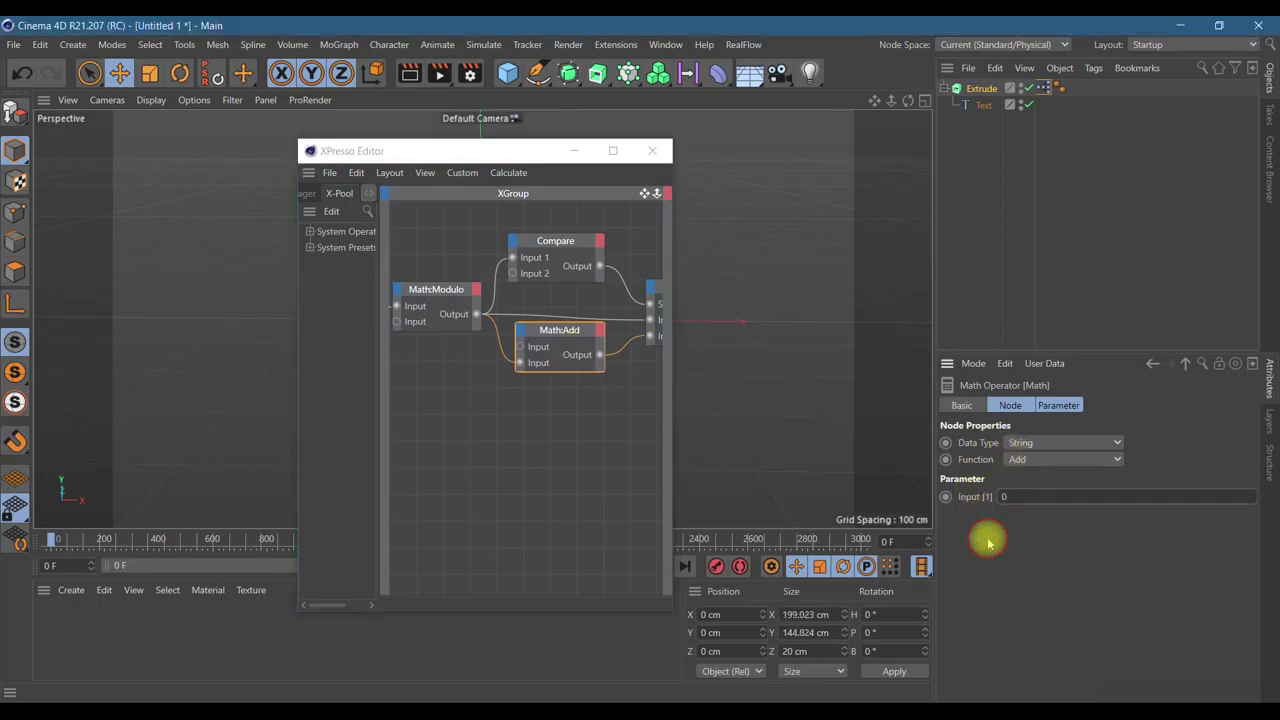
- Play the animation, skip ahead to around frame 1600, and watch the two-digit seconds wrap to 00
left_click_drag(537, 153, 873, 176)
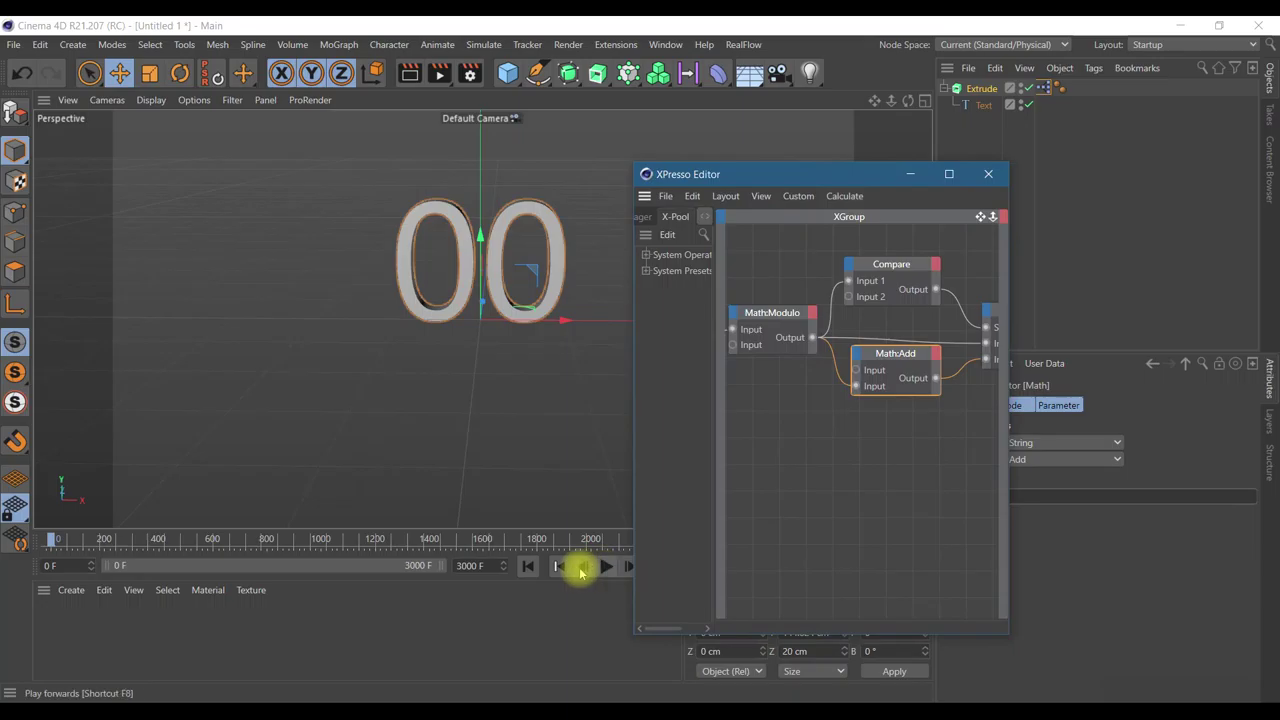
left_click(528, 566)
left_click(605, 566)
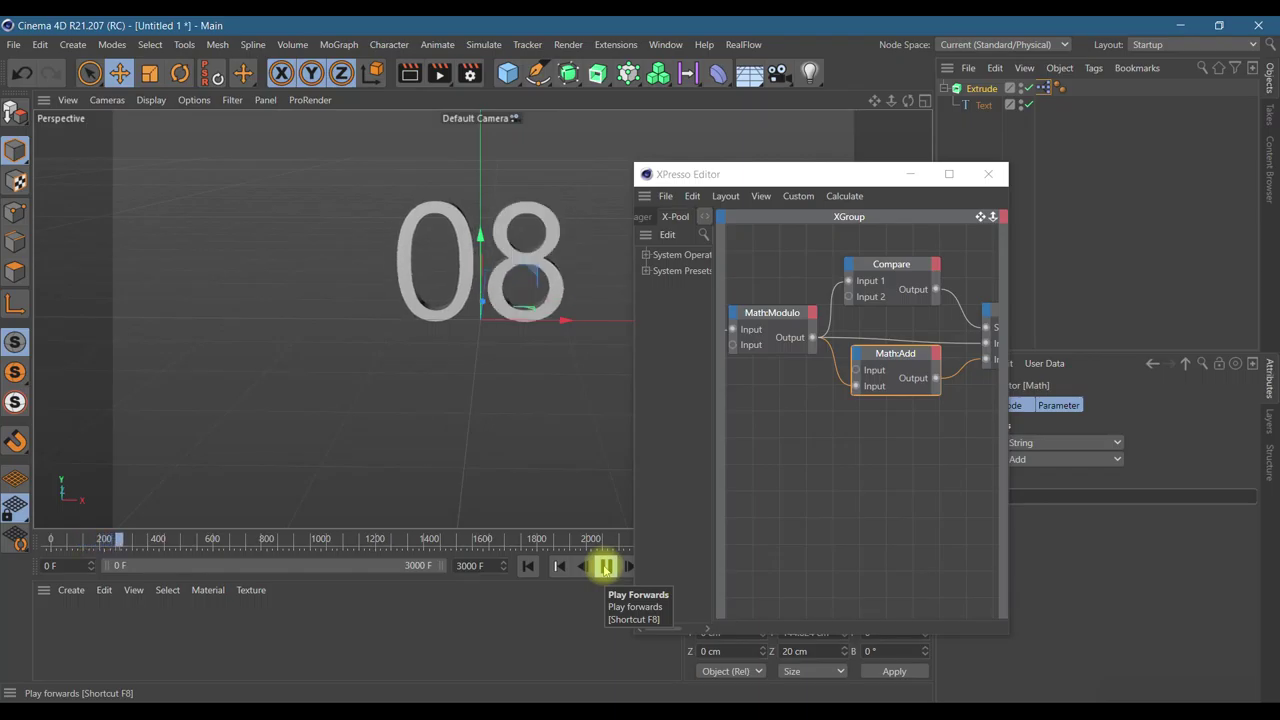
left_click(605, 566)
left_click(482, 543)
left_click(605, 566)
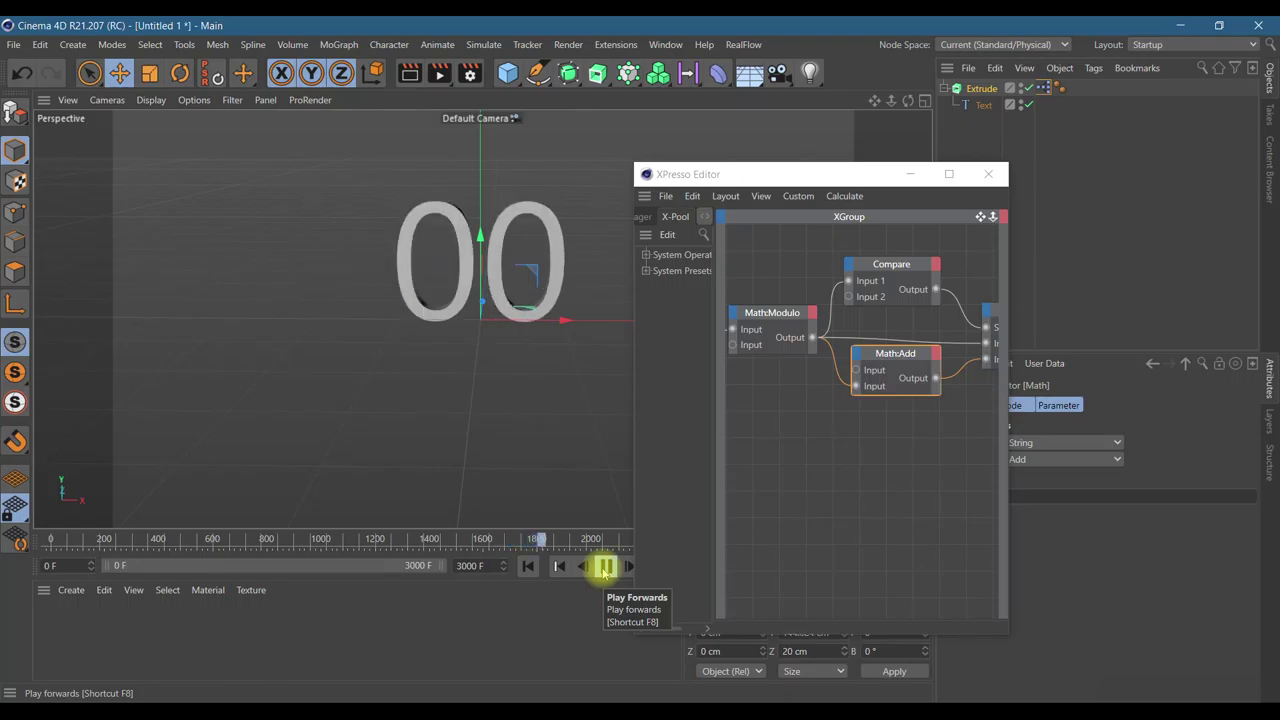
left_click(605, 567)
left_click_drag(843, 177, 590, 177)
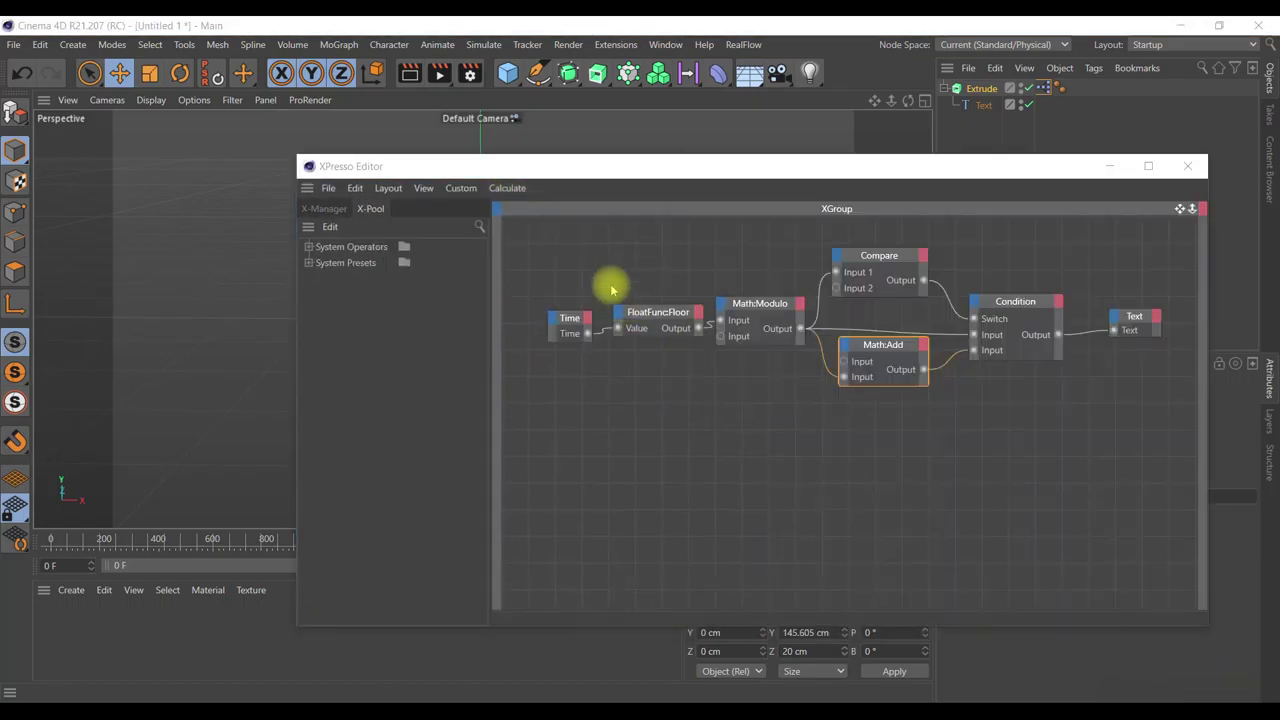
- Copy all nodes, paste a duplicate set, and move it below the original chain
left_click_drag(604, 230, 1160, 516)
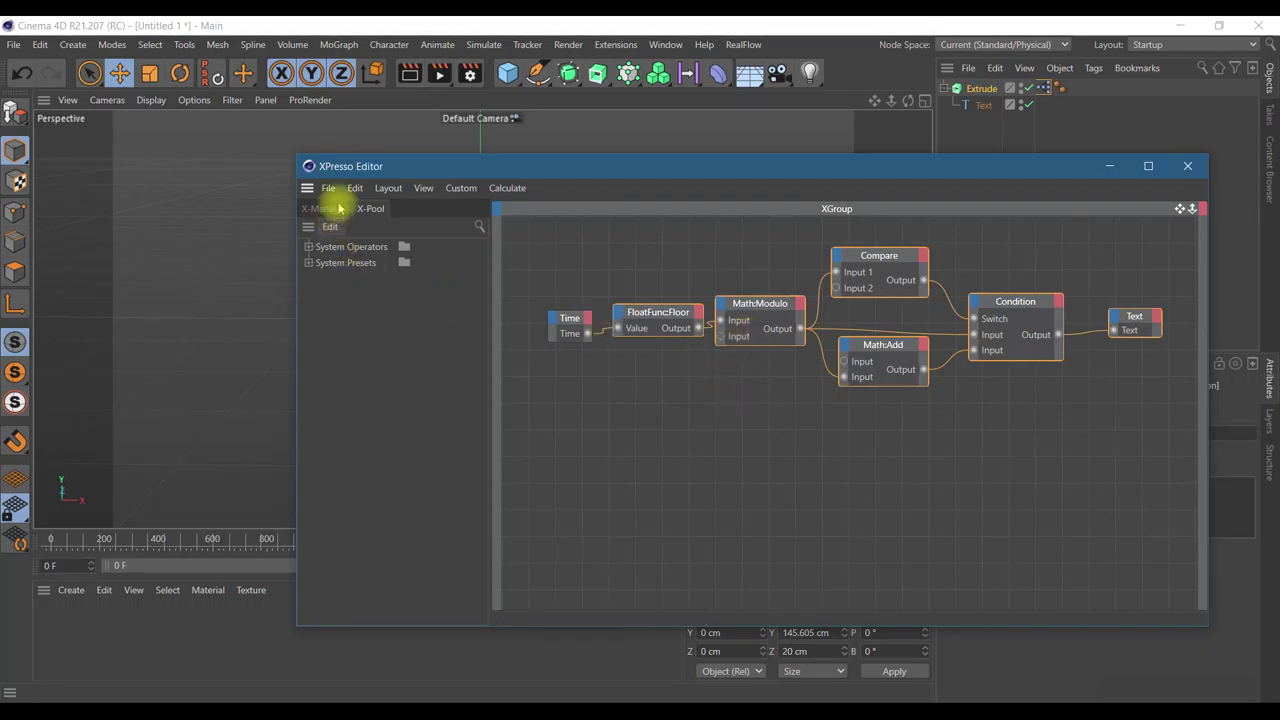
left_click(354, 190)
left_click(376, 269)
left_click(356, 187)
left_click(377, 288)
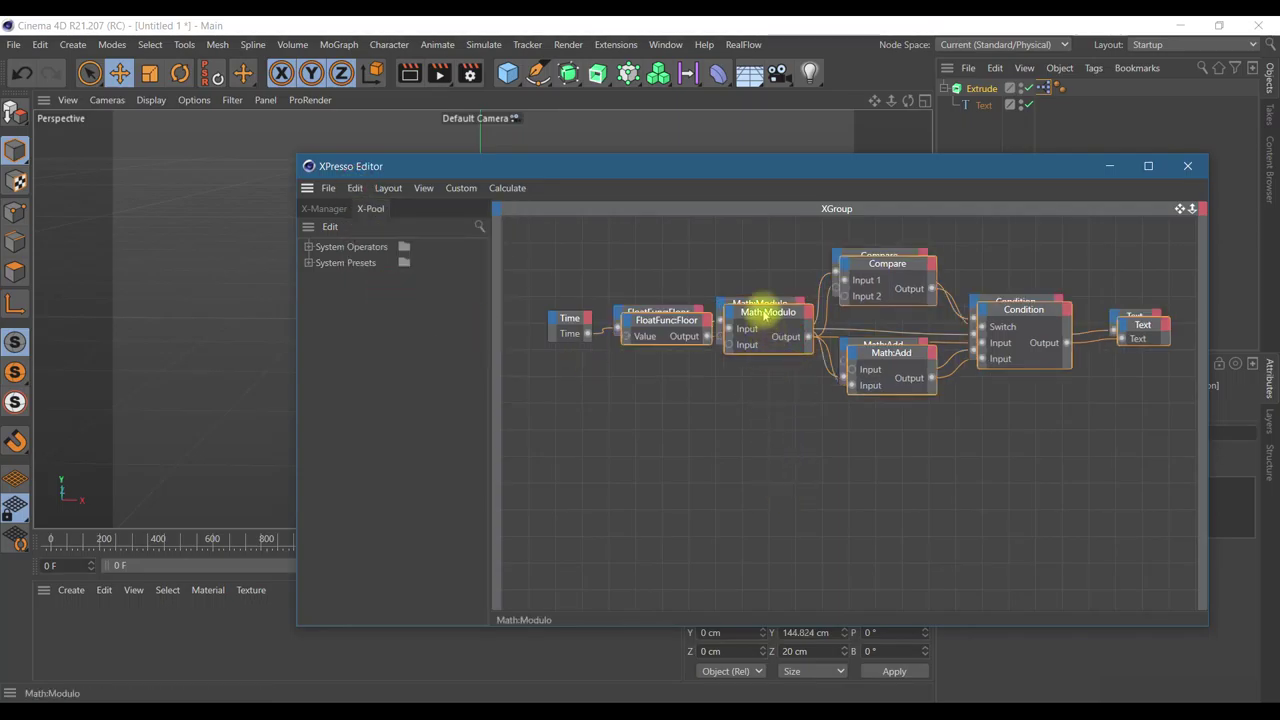
left_click_drag(766, 312, 766, 480)
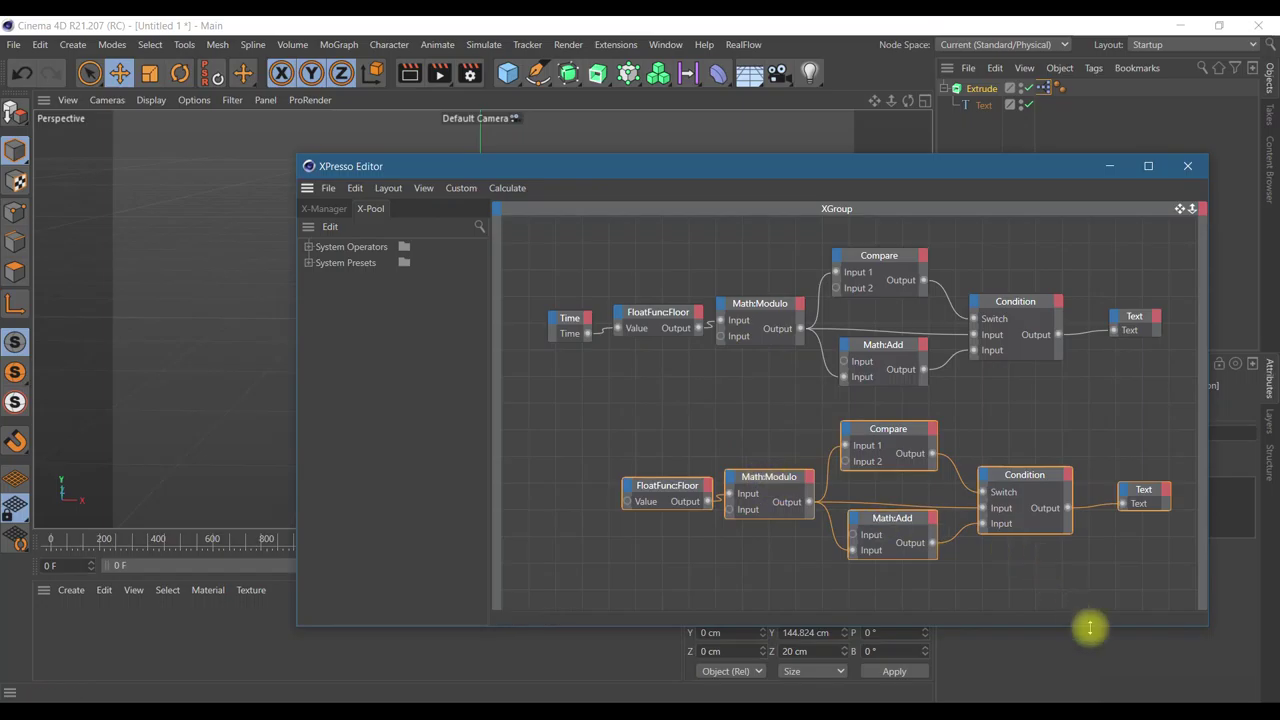
- Add a Math:Add node wired from Time's output into the lower FloatFunc:Floor value
right_click(546, 484)
mouse_move(590, 488)
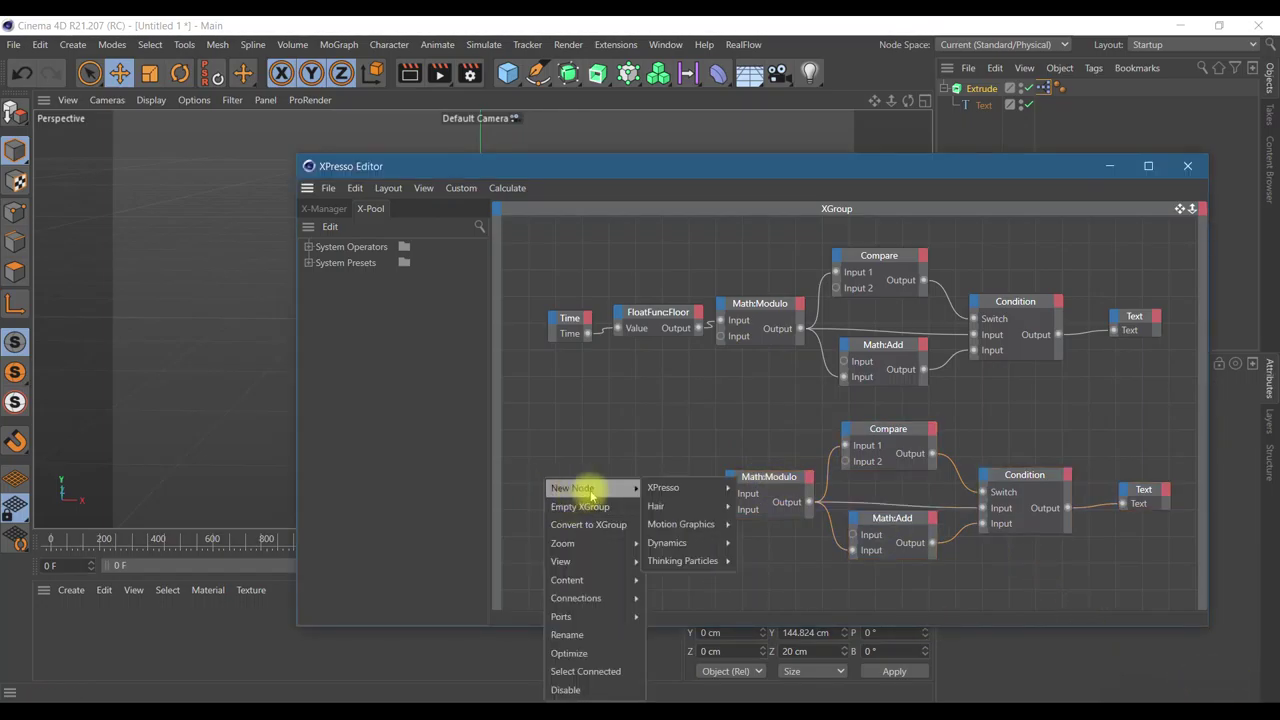
mouse_move(756, 543)
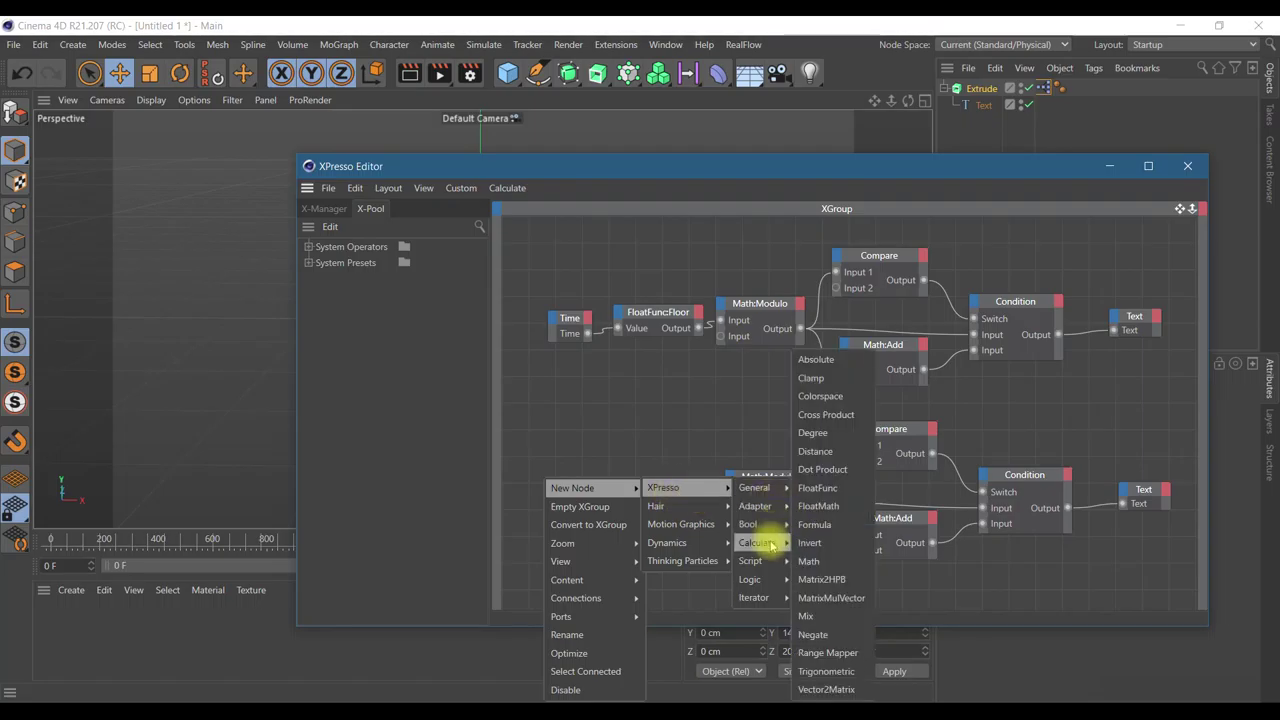
left_click(809, 561)
mouse_move(543, 477)
left_mouse_down()
mouse_move(595, 458)
mouse_move(573, 431)
left_mouse_up()
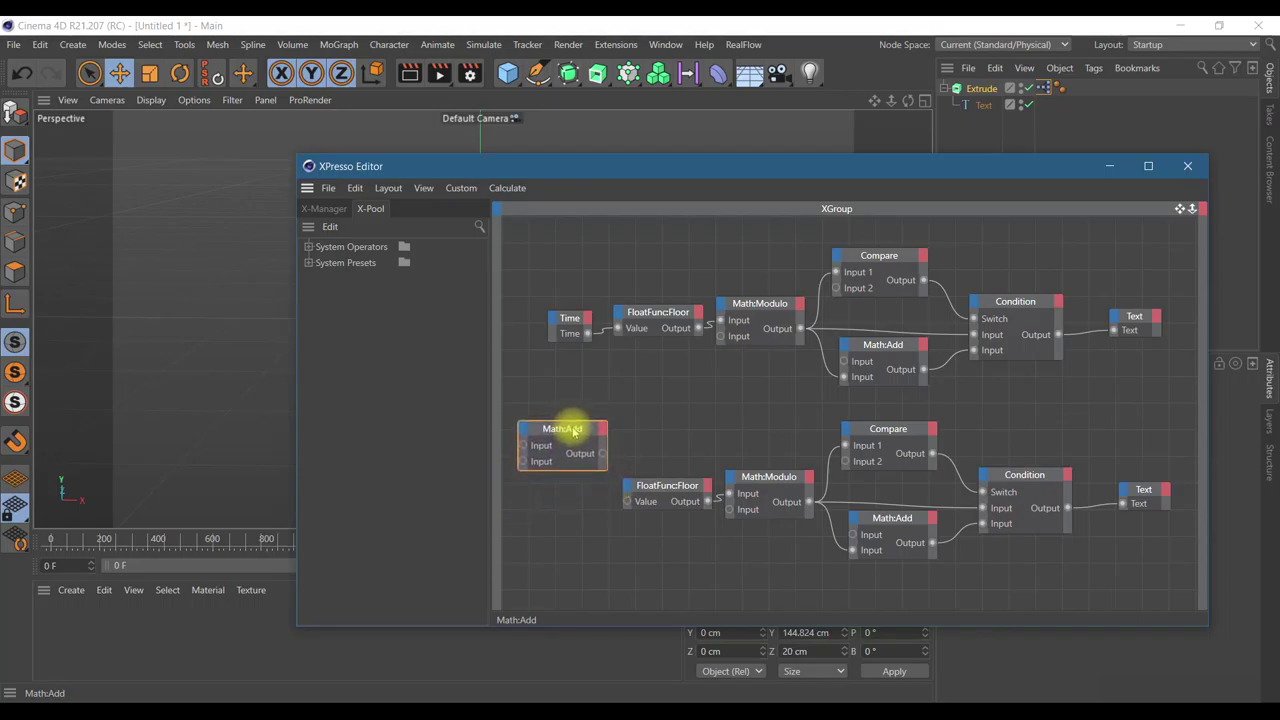
left_click_drag(608, 474, 627, 501)
left_click_drag(587, 333, 525, 445)
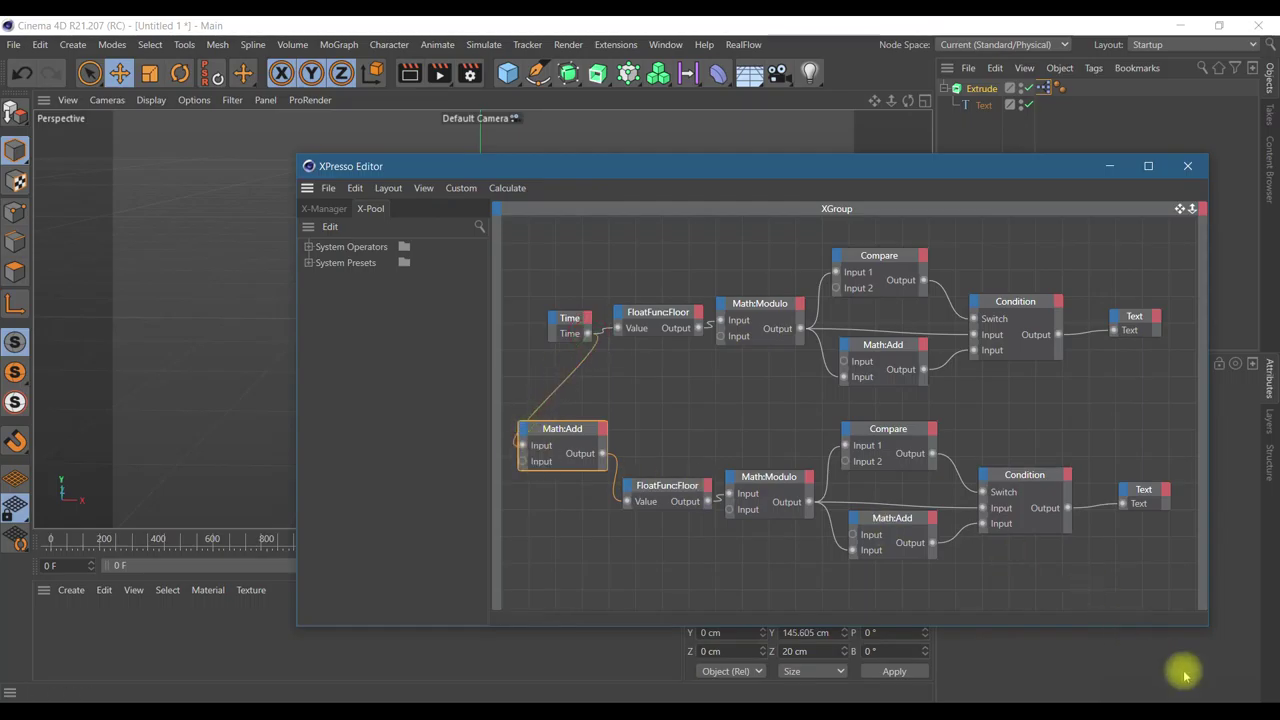
left_click(571, 434)
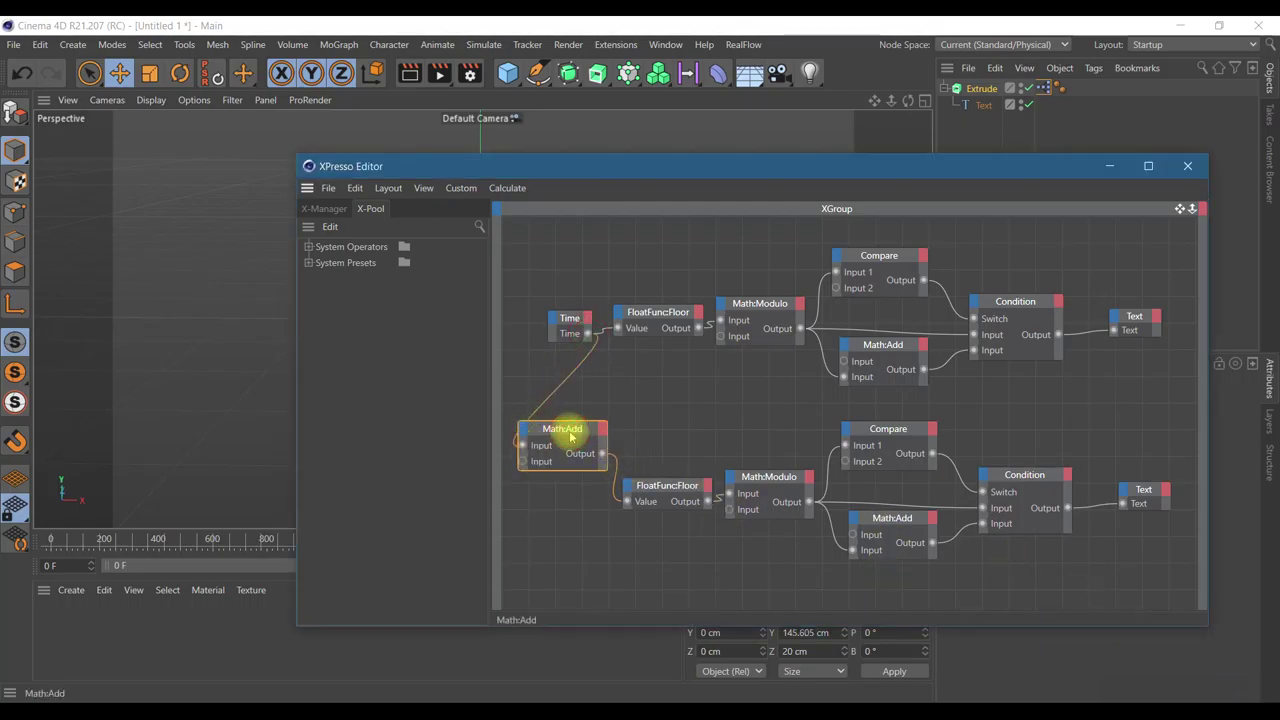
- Set the new Math node's function to Multiply, keeping its data type Real
left_click_drag(901, 186, 500, 169)
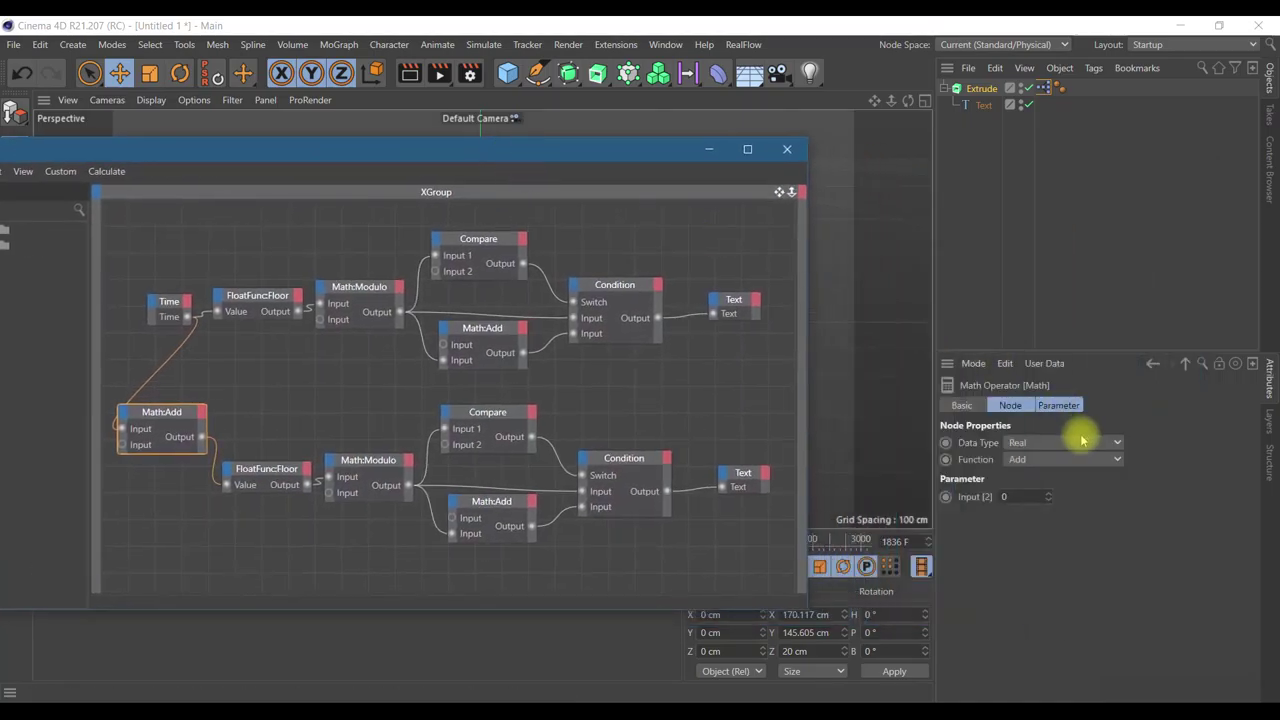
left_click(1076, 443)
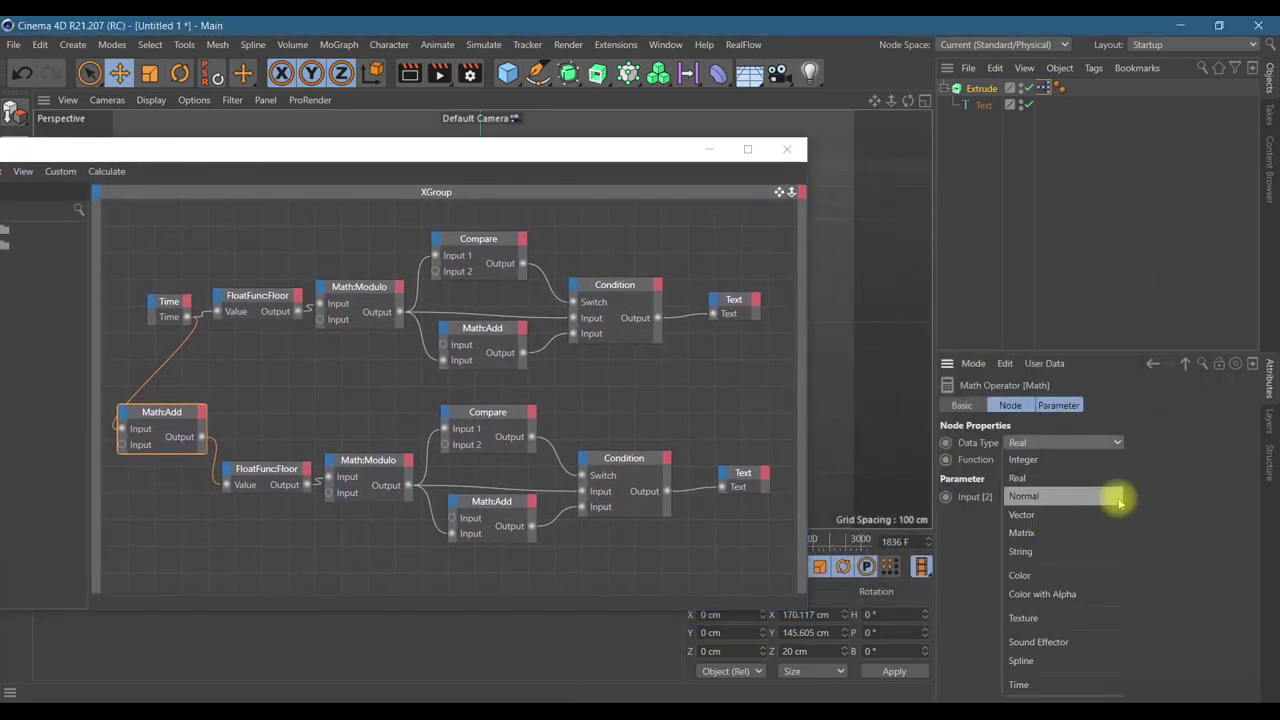
left_click(1190, 448)
left_click(1118, 460)
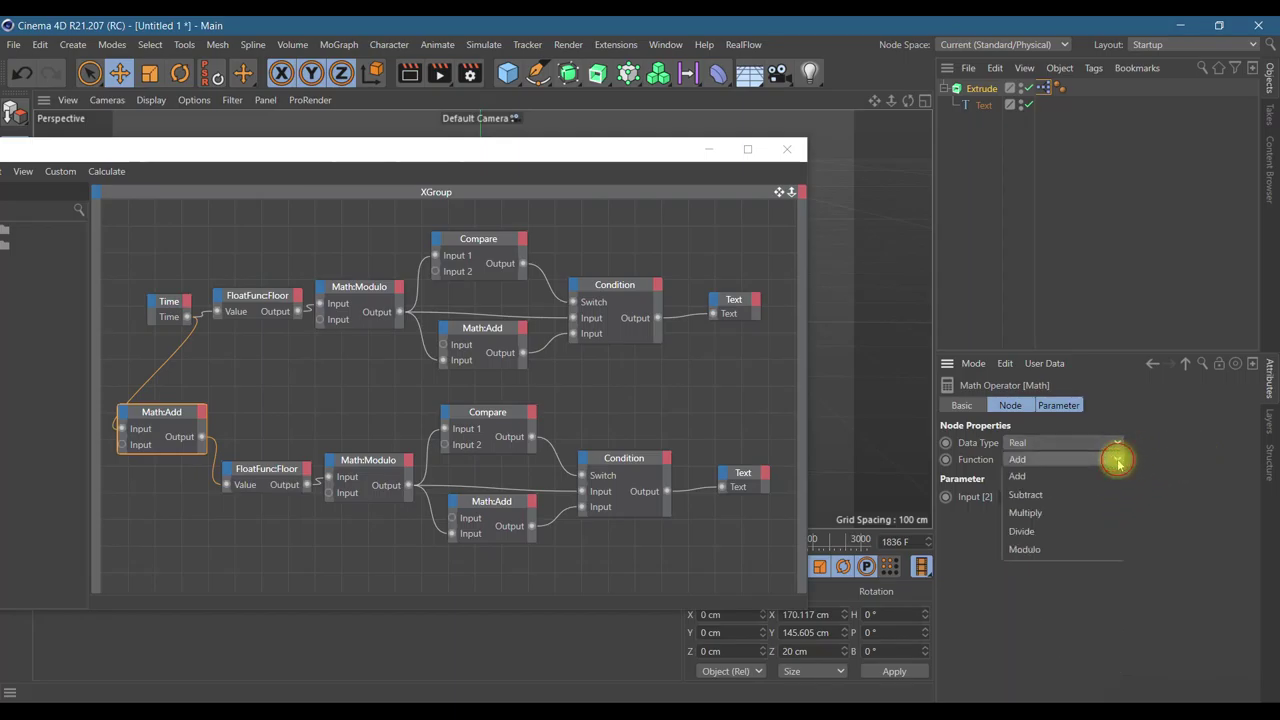
left_click(1072, 512)
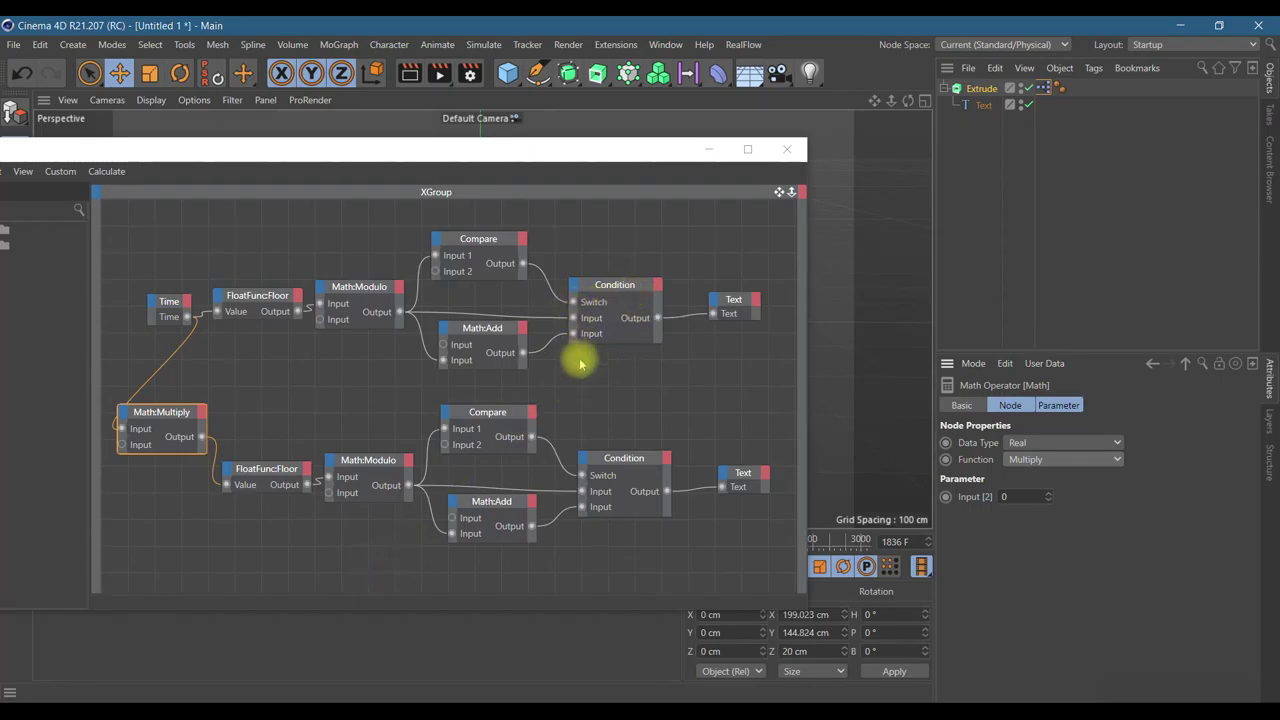
- Move and narrow the XPresso editor to reveal the viewport's 00 text at the first frame
left_click_drag(627, 160, 1052, 320)
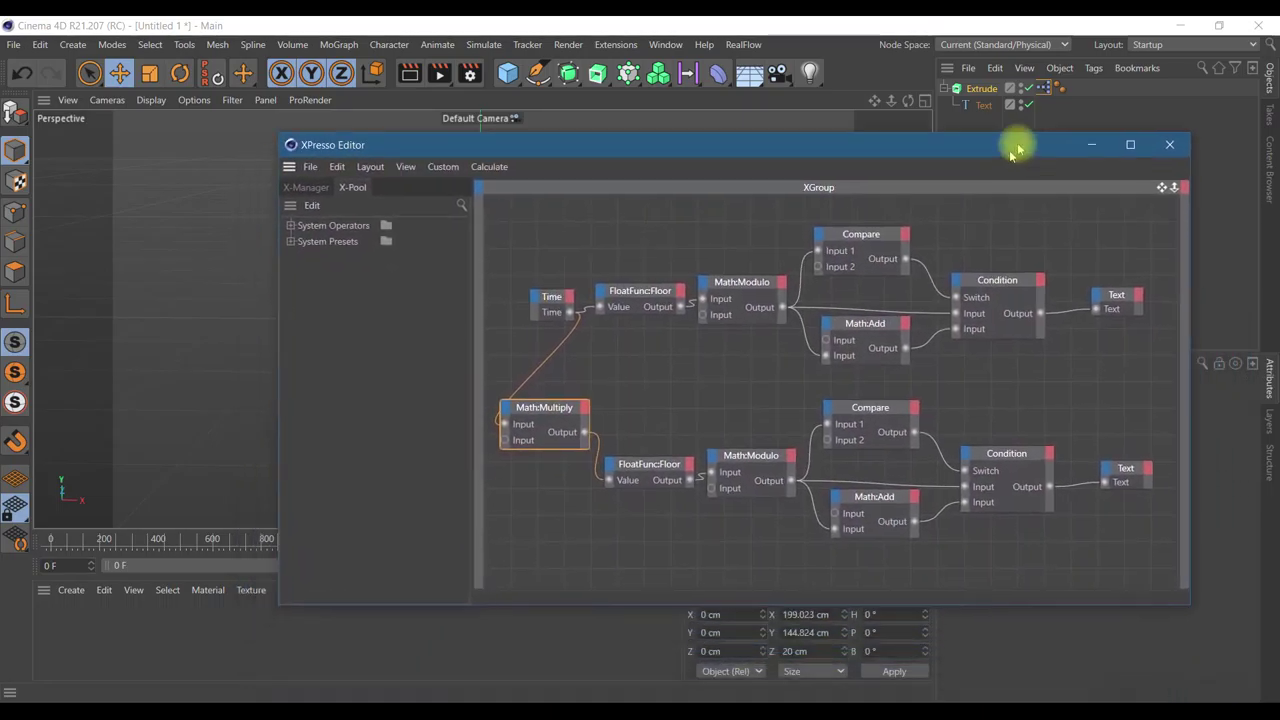
left_click_drag(1052, 320, 1000, 137)
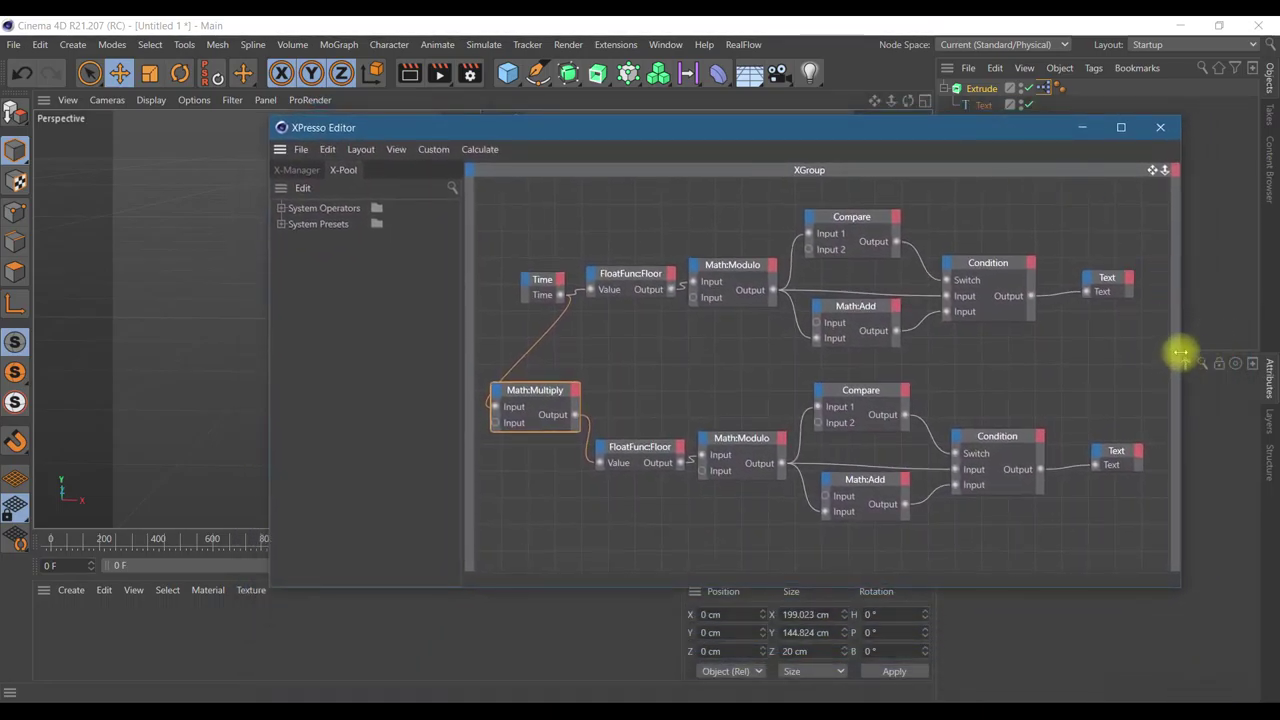
left_click_drag(1180, 352, 678, 360)
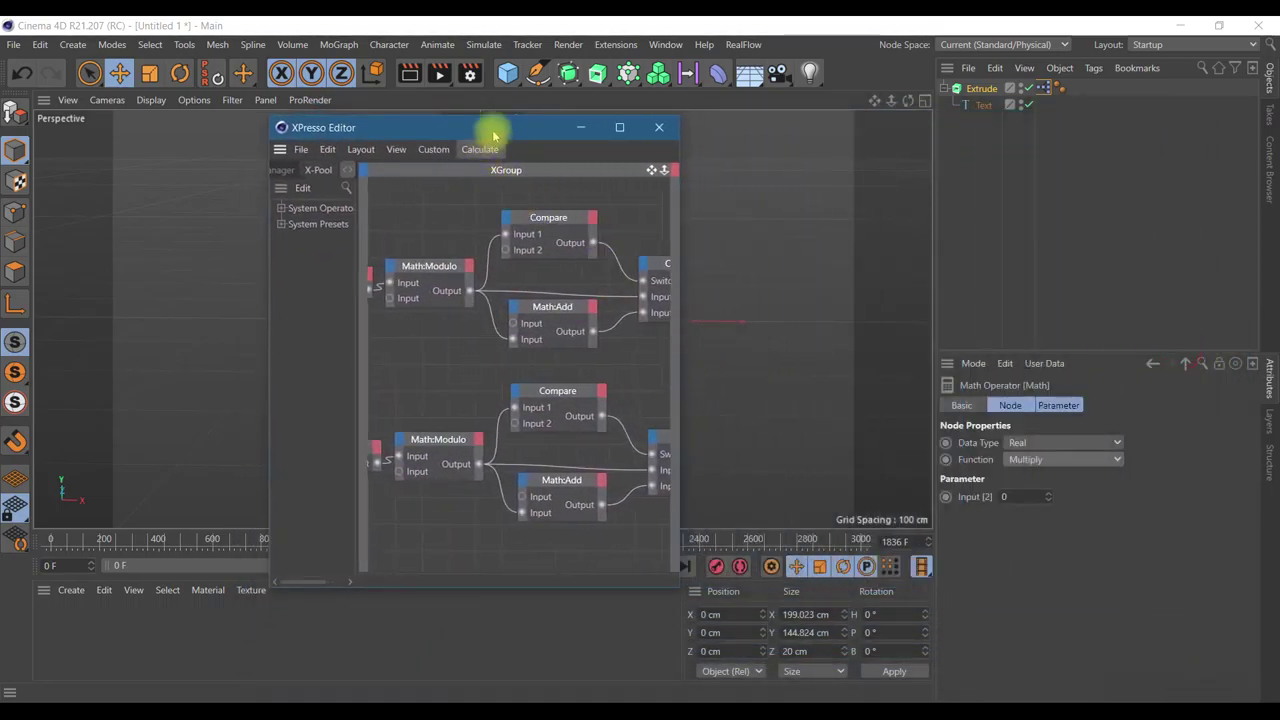
left_click_drag(493, 135, 1043, 137)
left_click(528, 567)
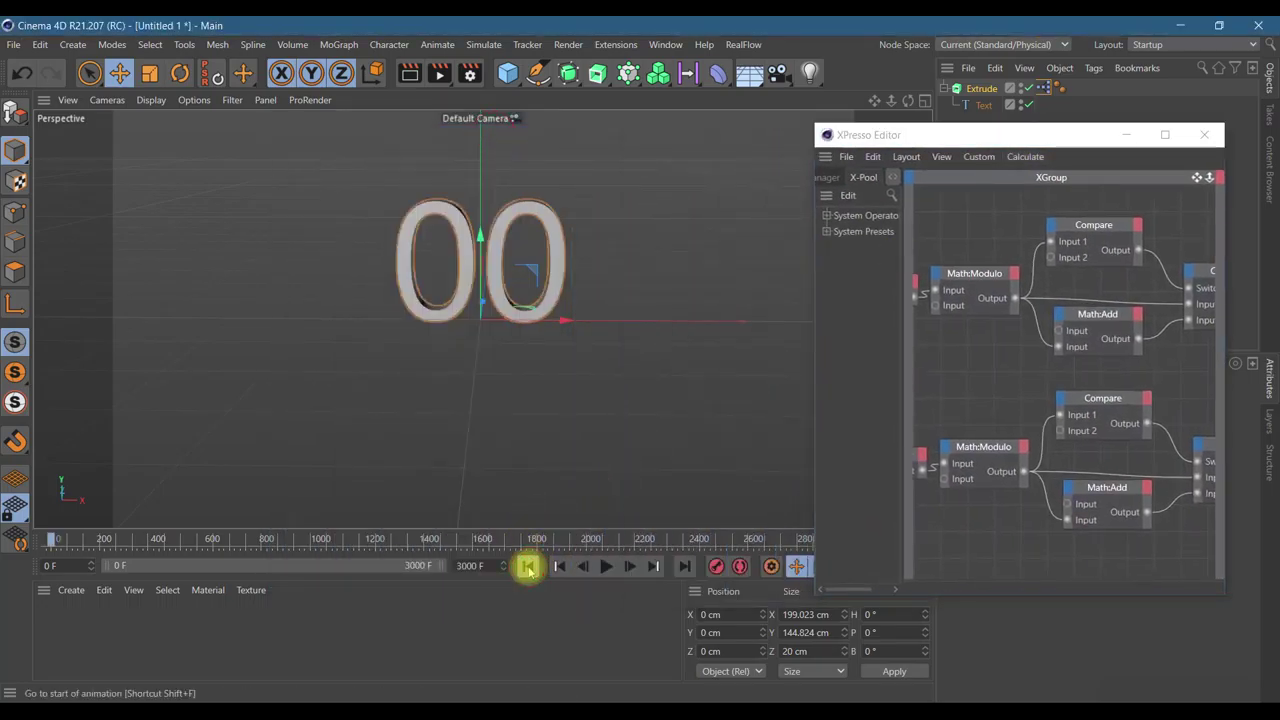
left_click(606, 567)
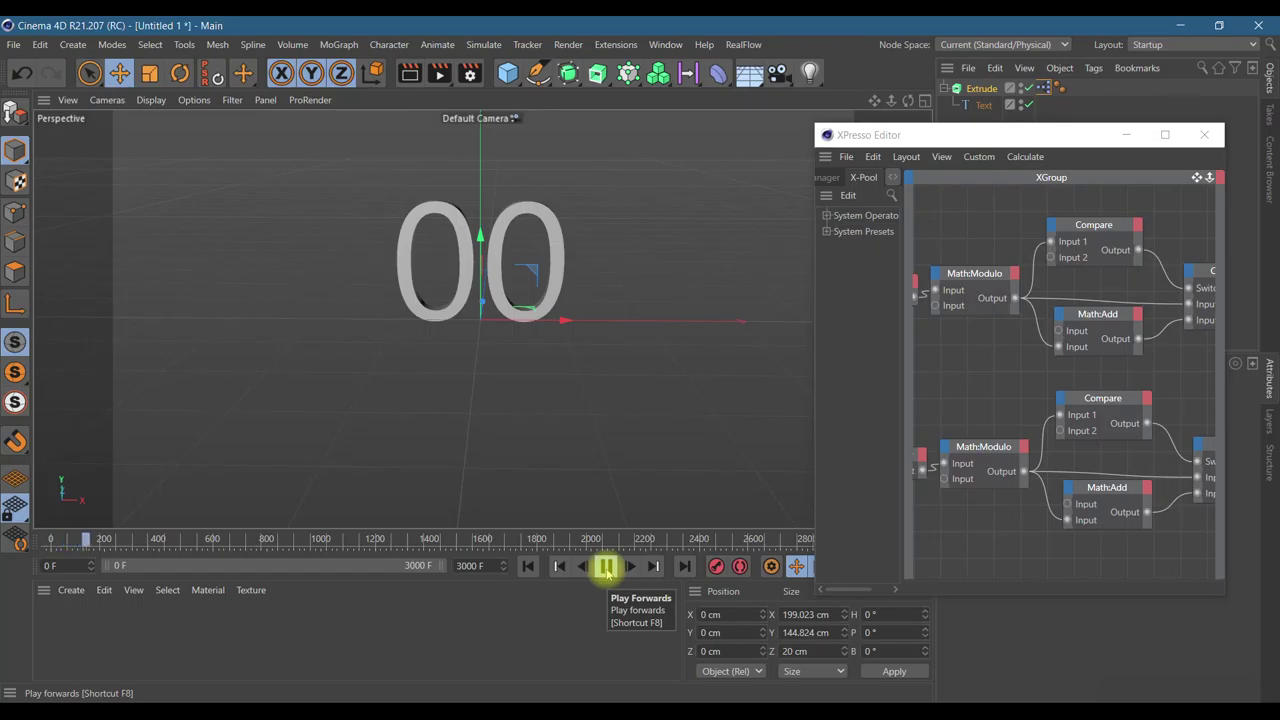
left_click(606, 567)
left_click_drag(936, 140, 556, 145)
- Enlarge the XPresso graph view and set Math:Multiply's Input [2] to 100
left_click_drag(845, 423, 1268, 426)
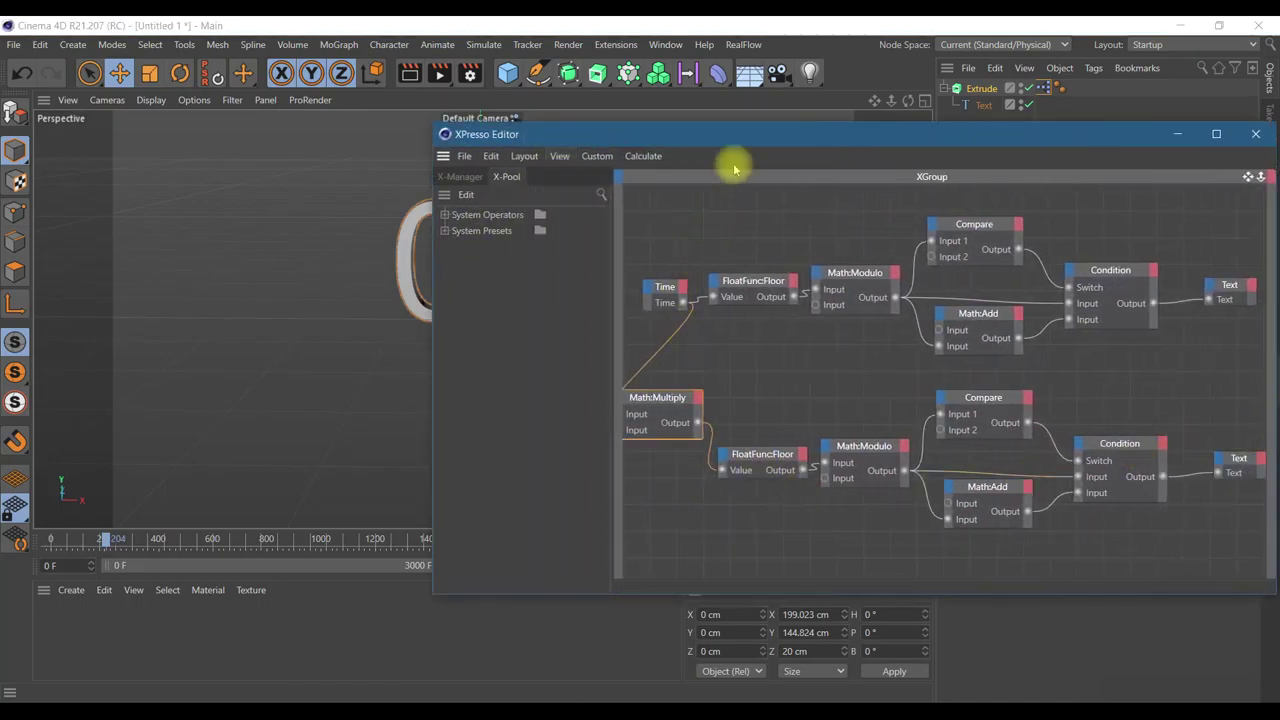
left_click_drag(722, 143, 513, 153)
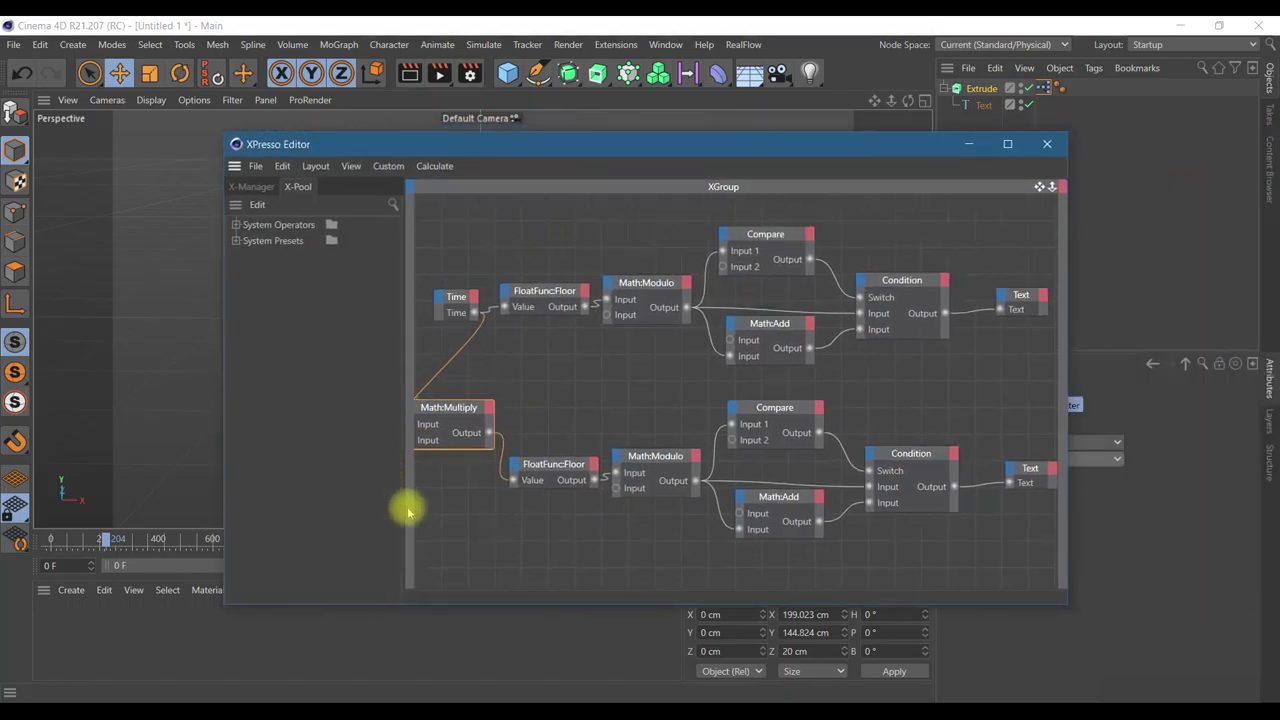
left_click_drag(404, 507, 265, 503)
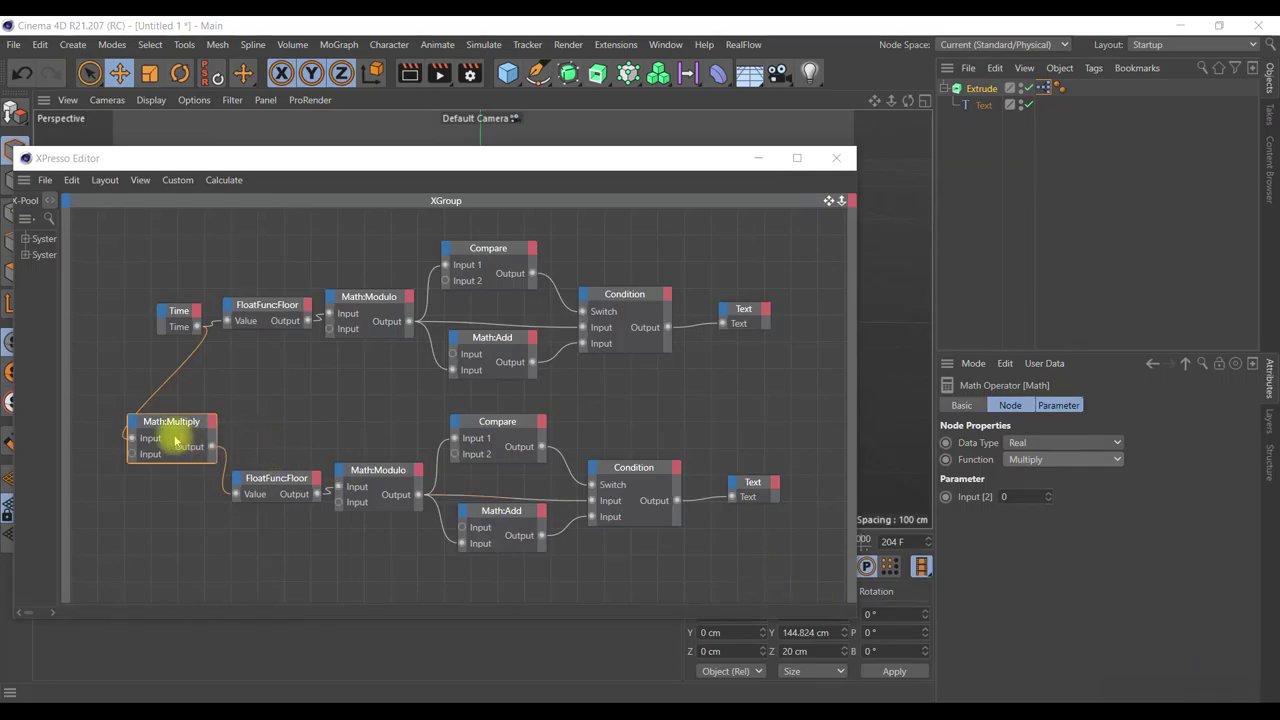
left_click(1015, 497)
type("100")
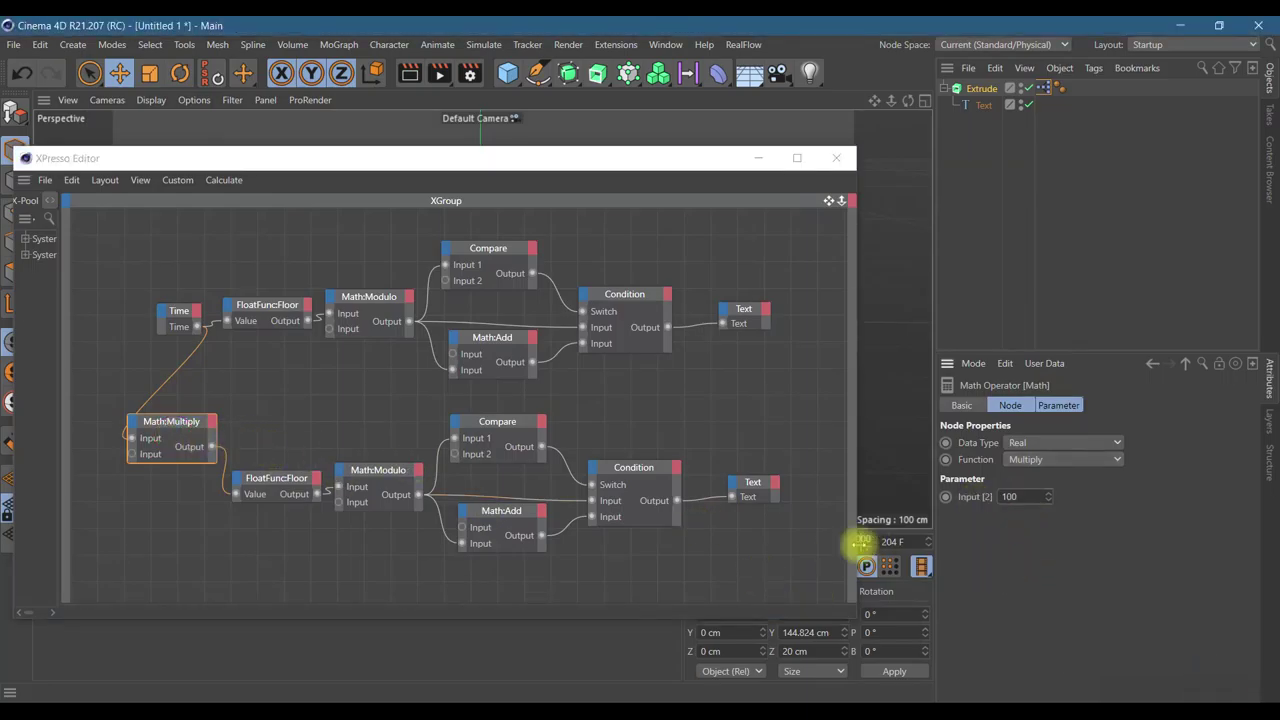
left_click_drag(795, 459, 724, 537)
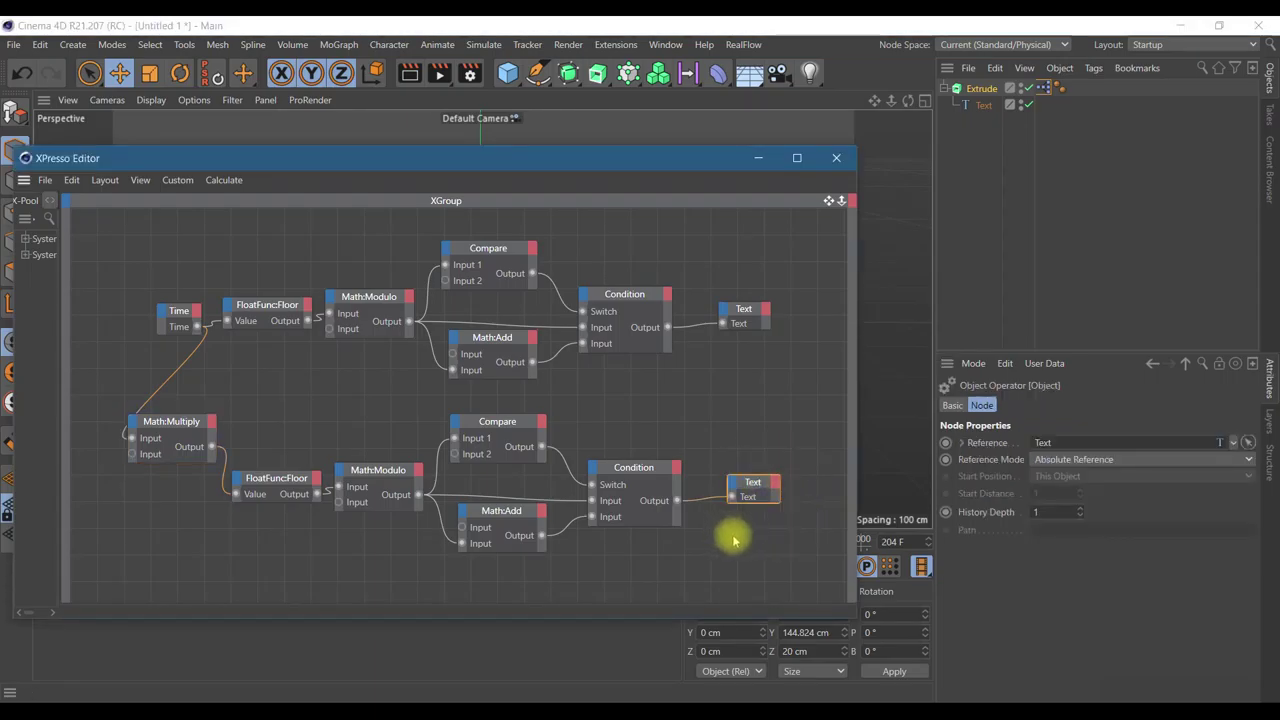
- Delete the lower Text node, move the upper Text beside the lower Condition, and connect them
key("Delete")
left_click(765, 314)
left_click(775, 368)
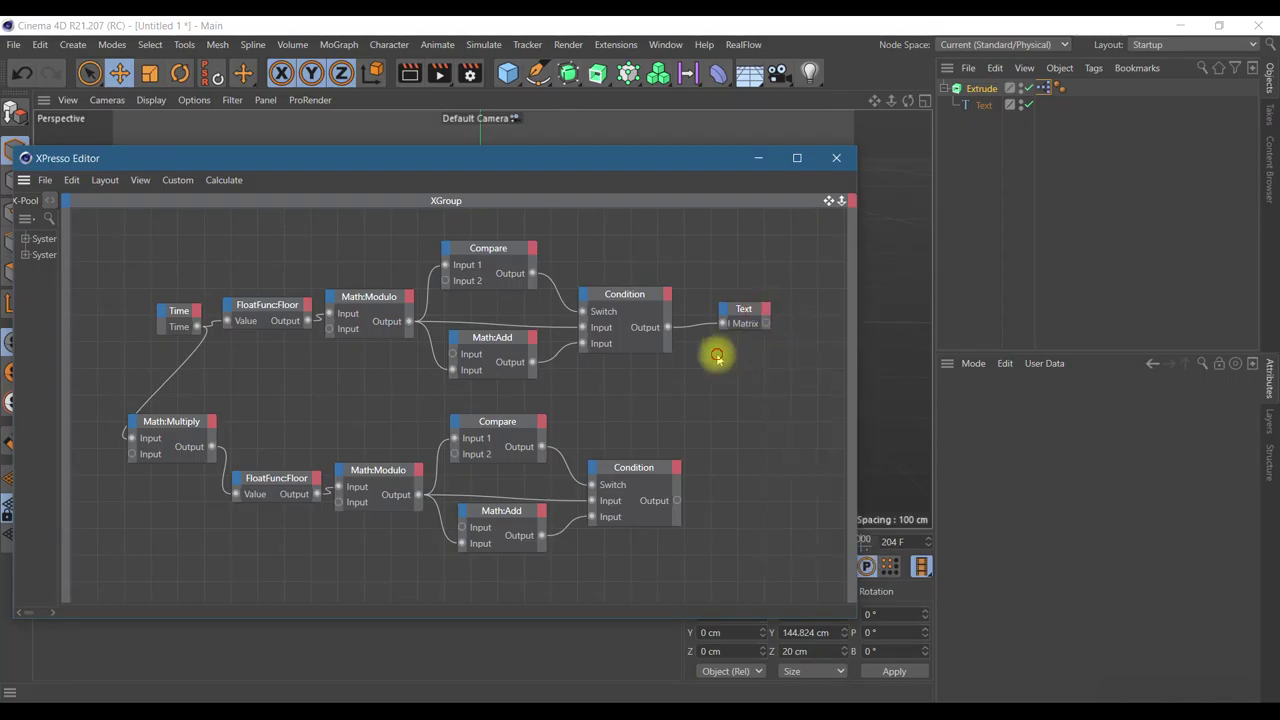
left_click(22, 73)
left_click_drag(730, 314, 780, 453)
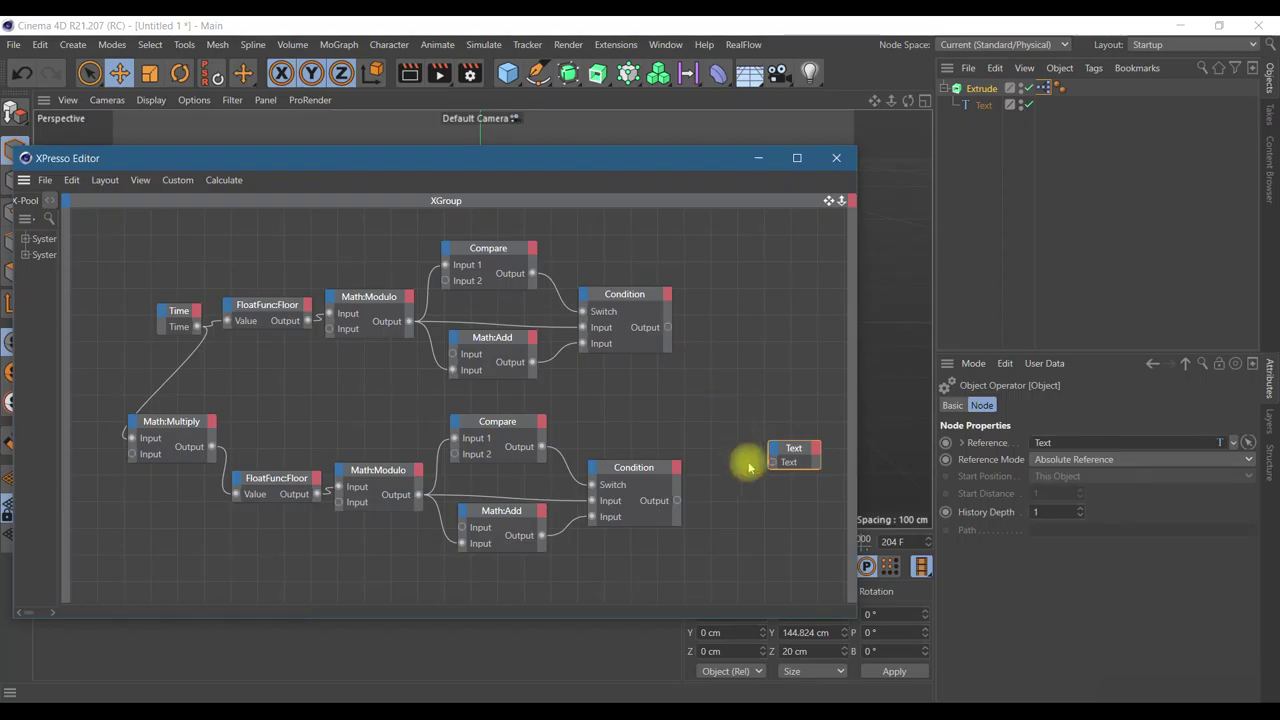
left_click_drag(774, 461, 673, 501)
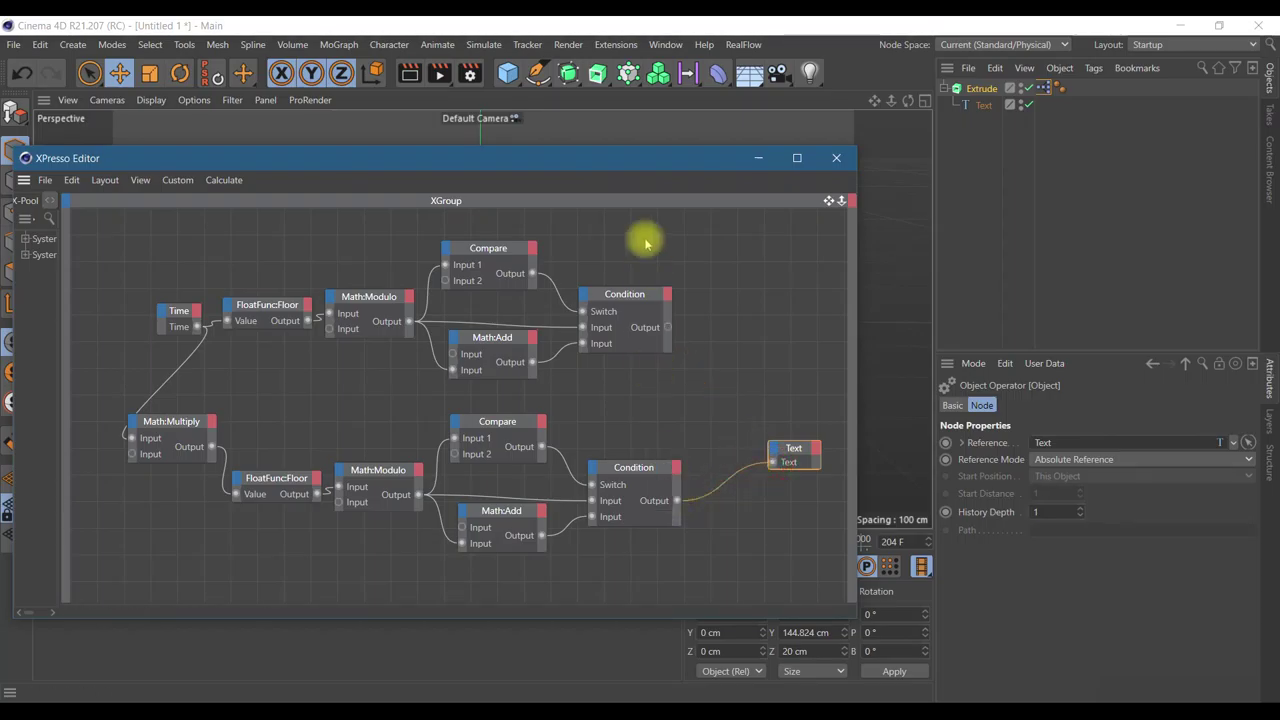
mouse_move(570, 160)
left_mouse_down()
mouse_move(1088, 124)
mouse_move(1075, 204)
left_mouse_up()
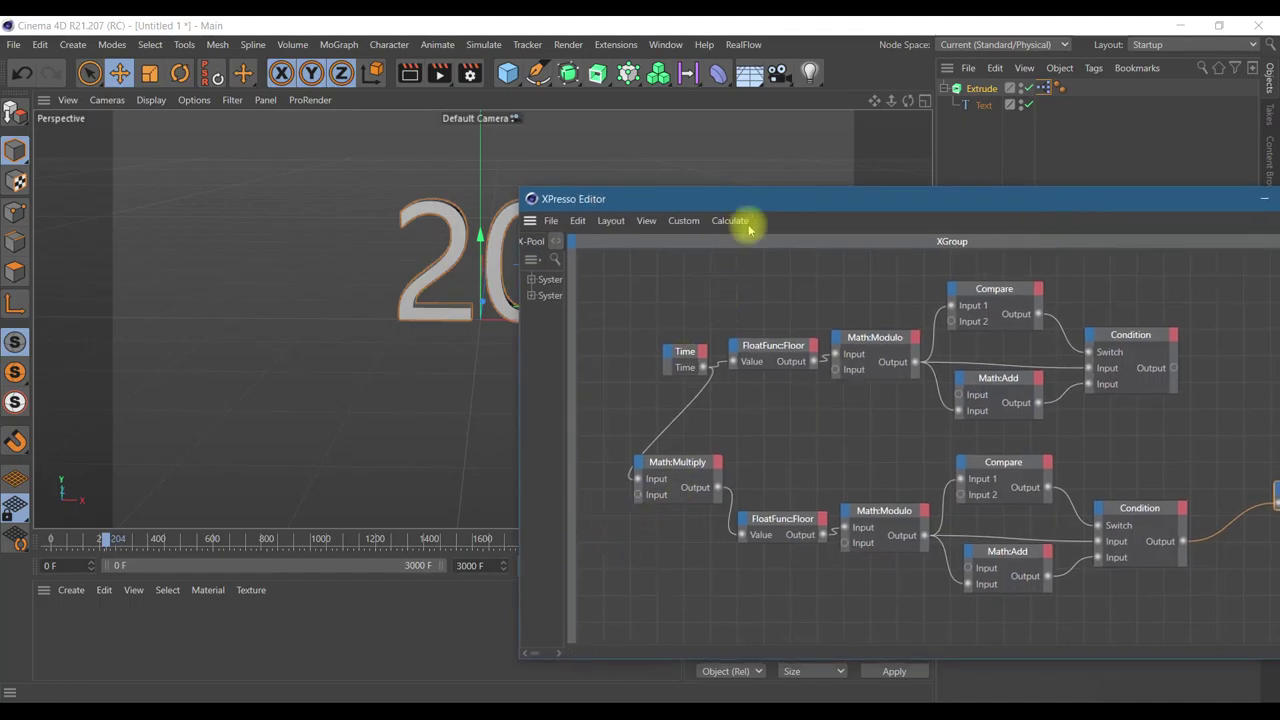
- Hide the XPresso editor and play the animation from the start to watch the 3D text count
left_click_drag(786, 203, 475, 203)
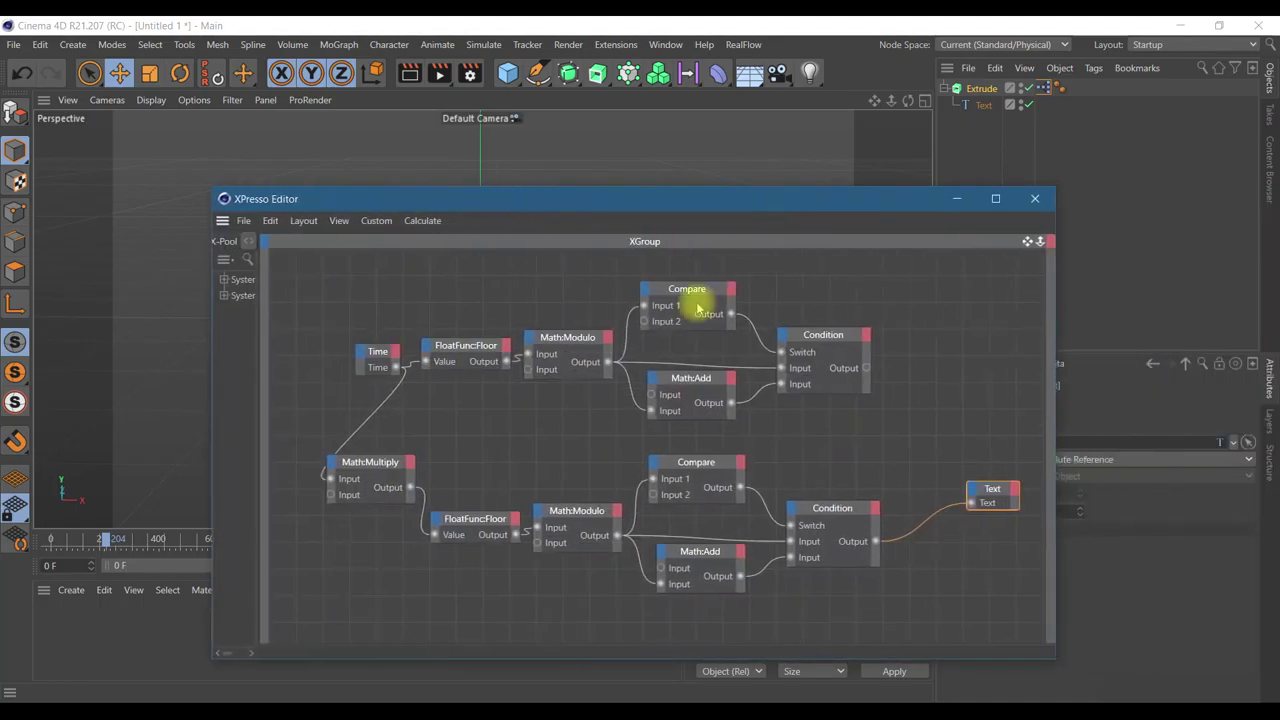
left_click(960, 204)
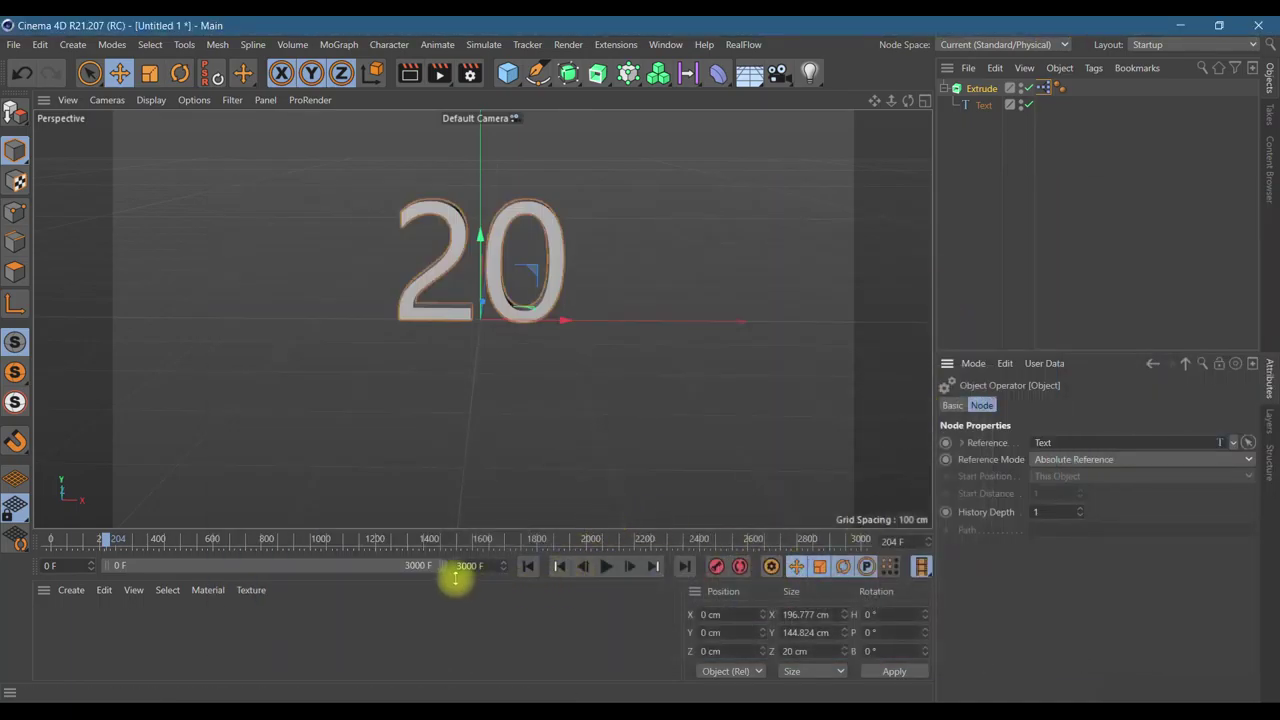
left_click(529, 566)
left_click(607, 566)
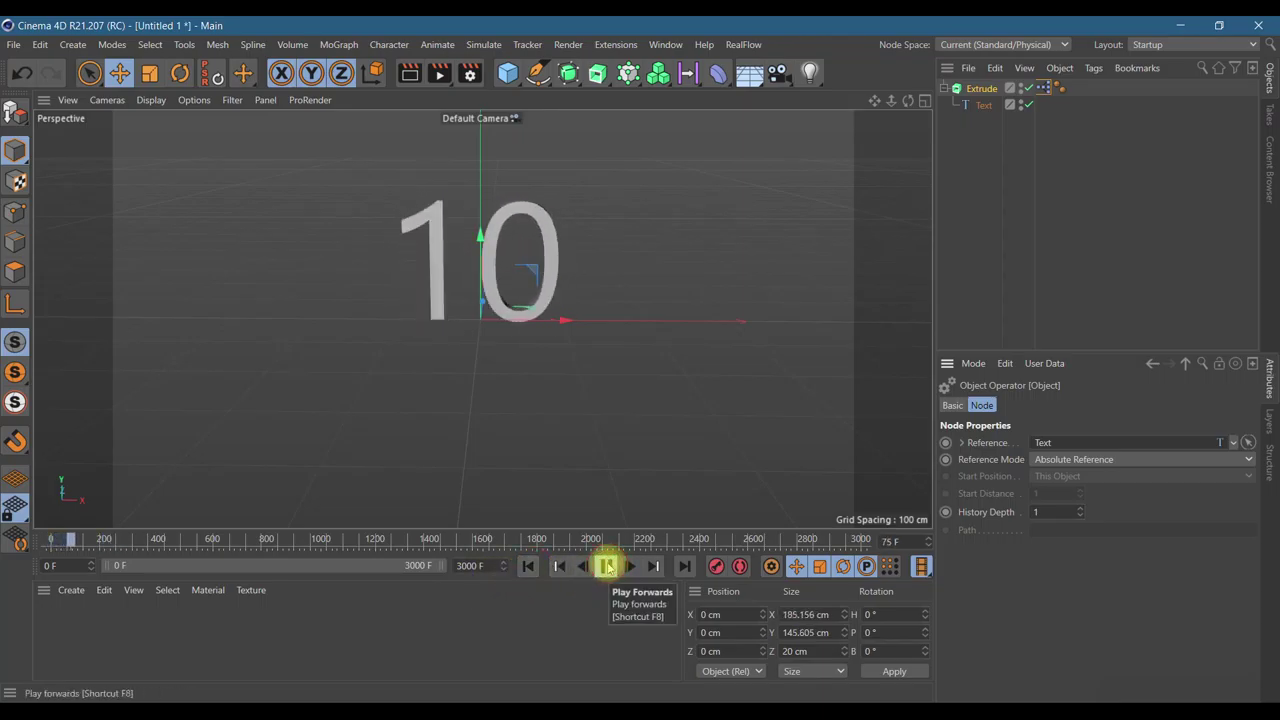
left_click(607, 566)
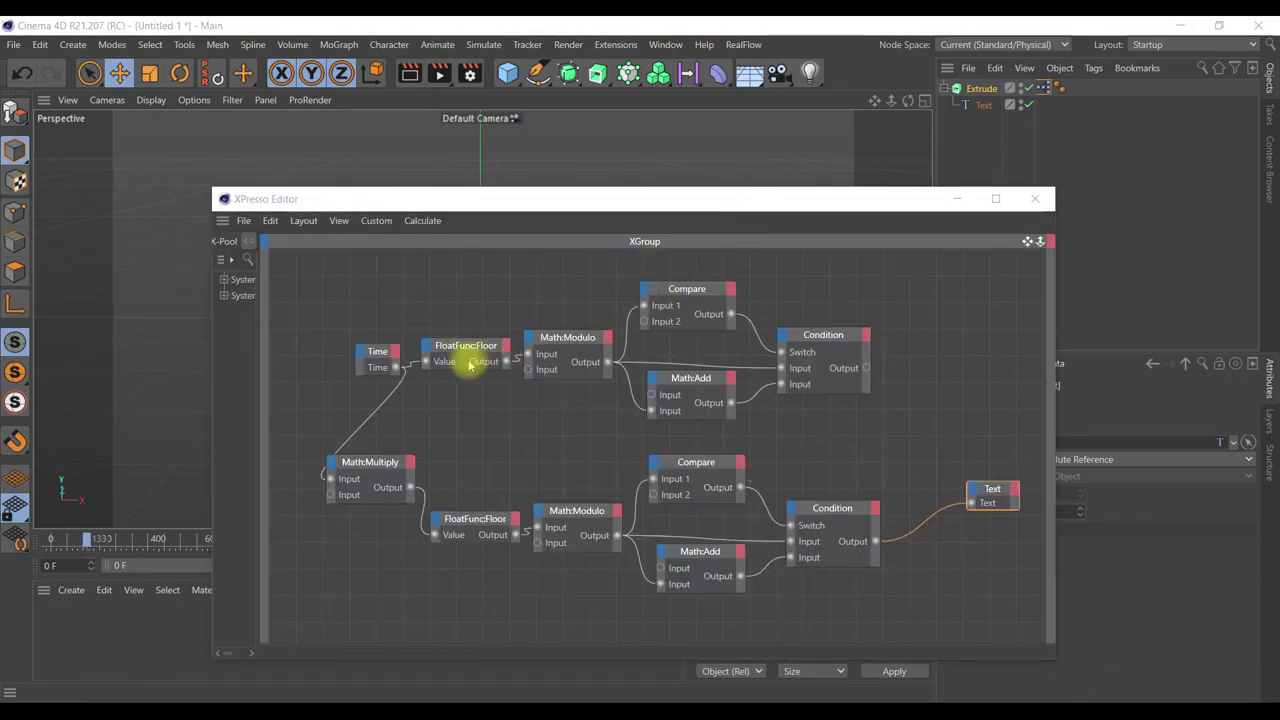
- Select the upper node chain and copy-paste it using the node editor's edit commands
left_click_drag(316, 288, 1014, 600)
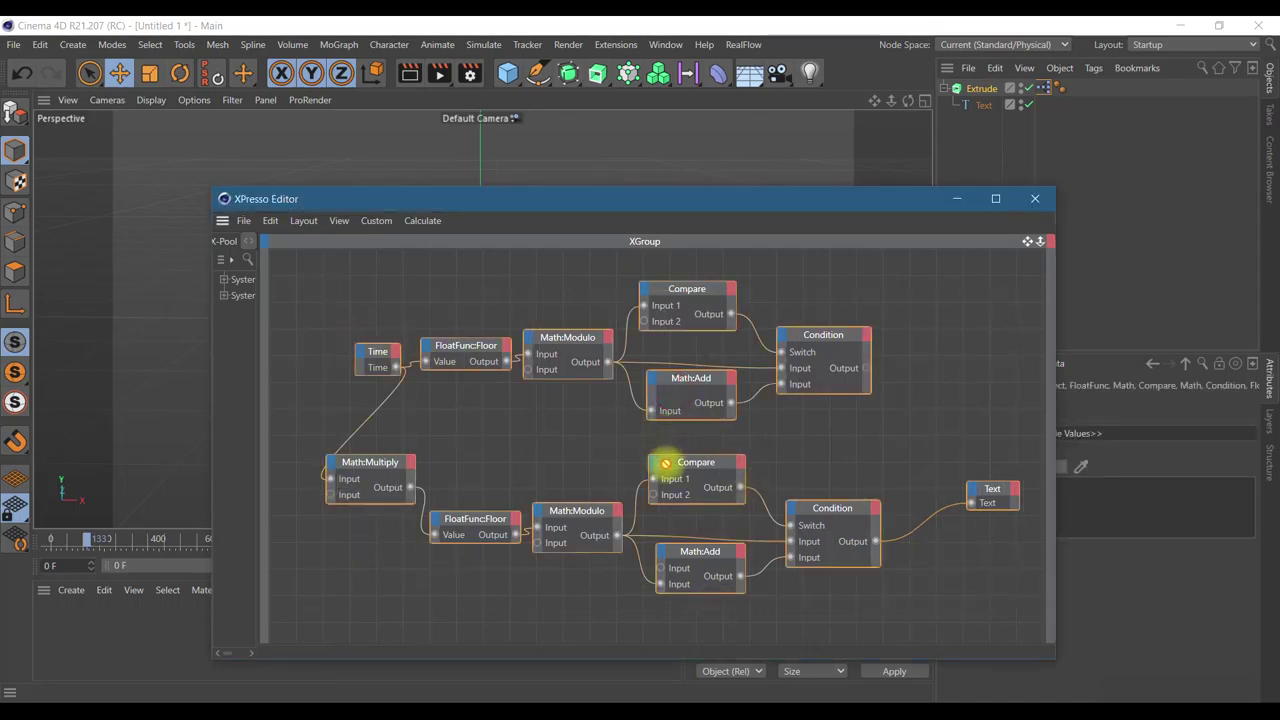
left_click(678, 410)
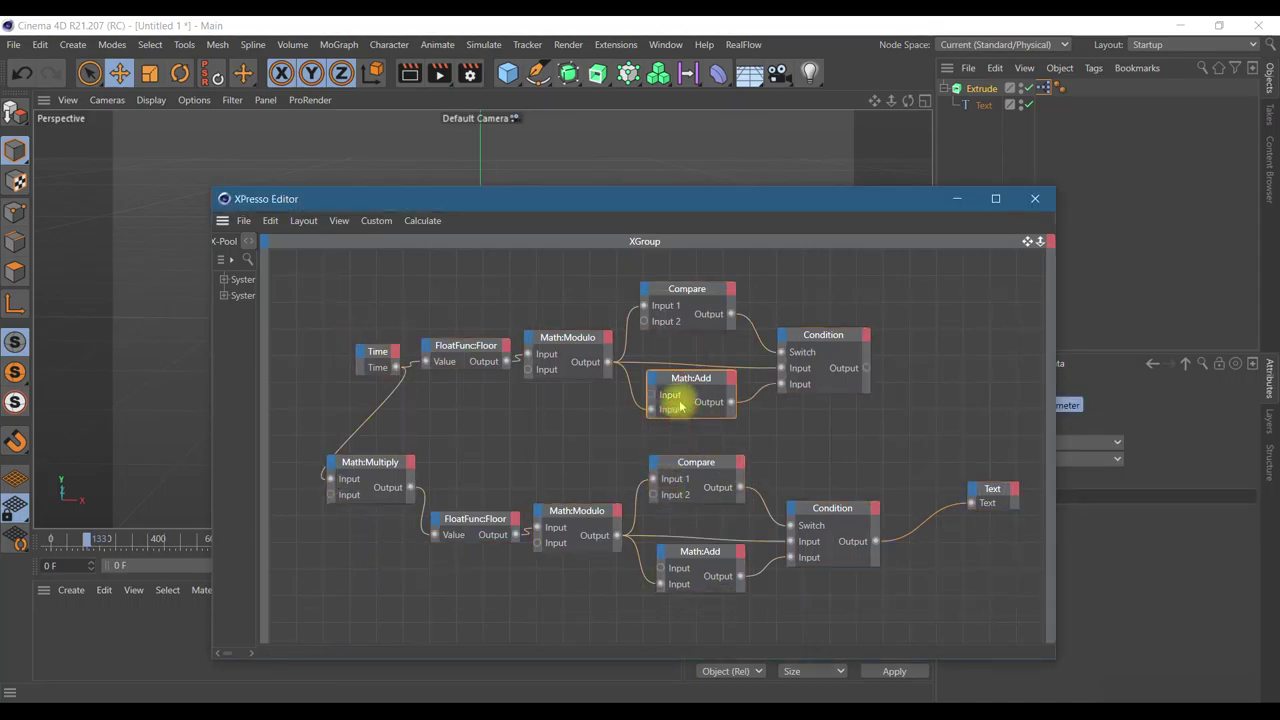
left_click(22, 75)
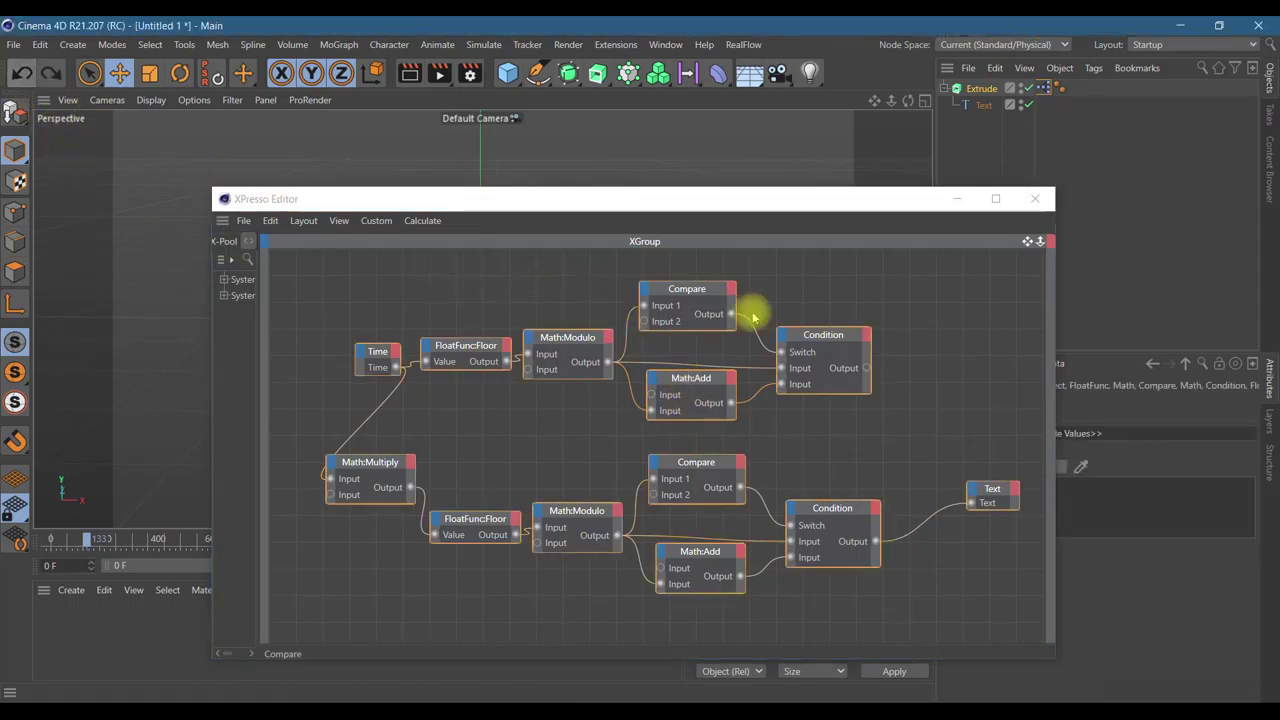
left_click(910, 293)
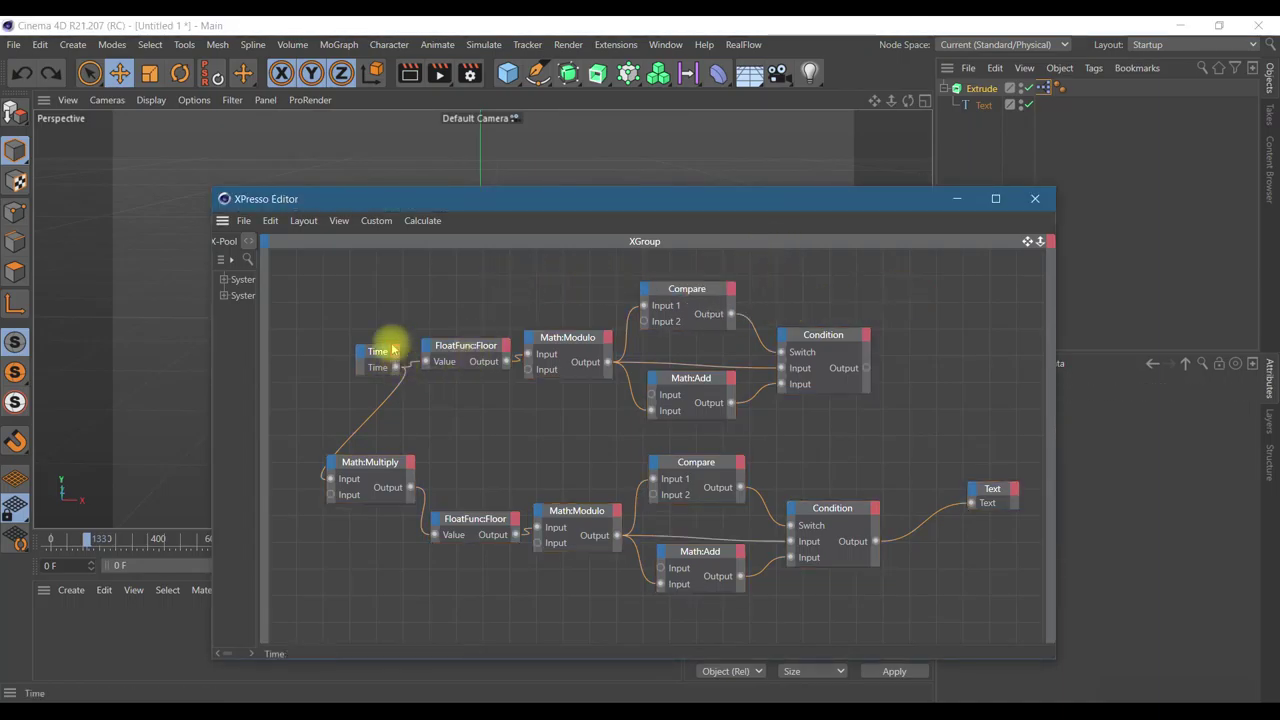
mouse_move(408, 309)
left_mouse_down()
mouse_move(588, 410)
mouse_move(857, 408)
left_mouse_up()
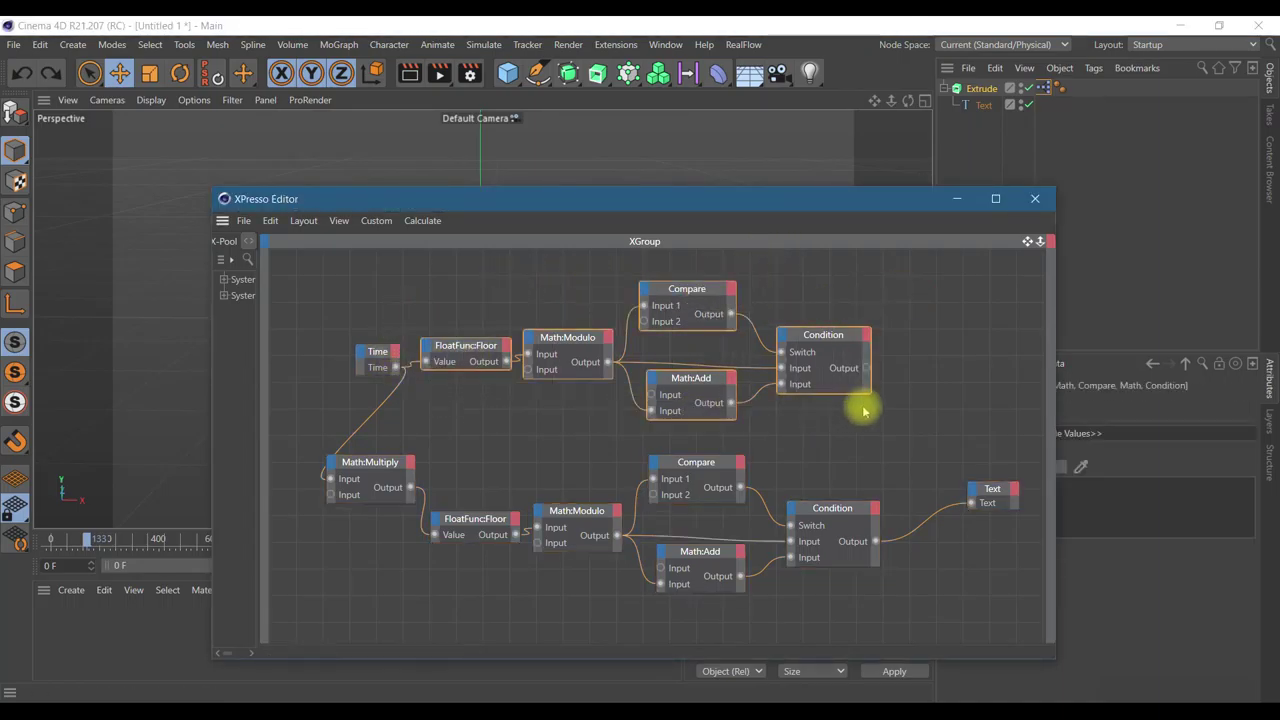
left_click(270, 220)
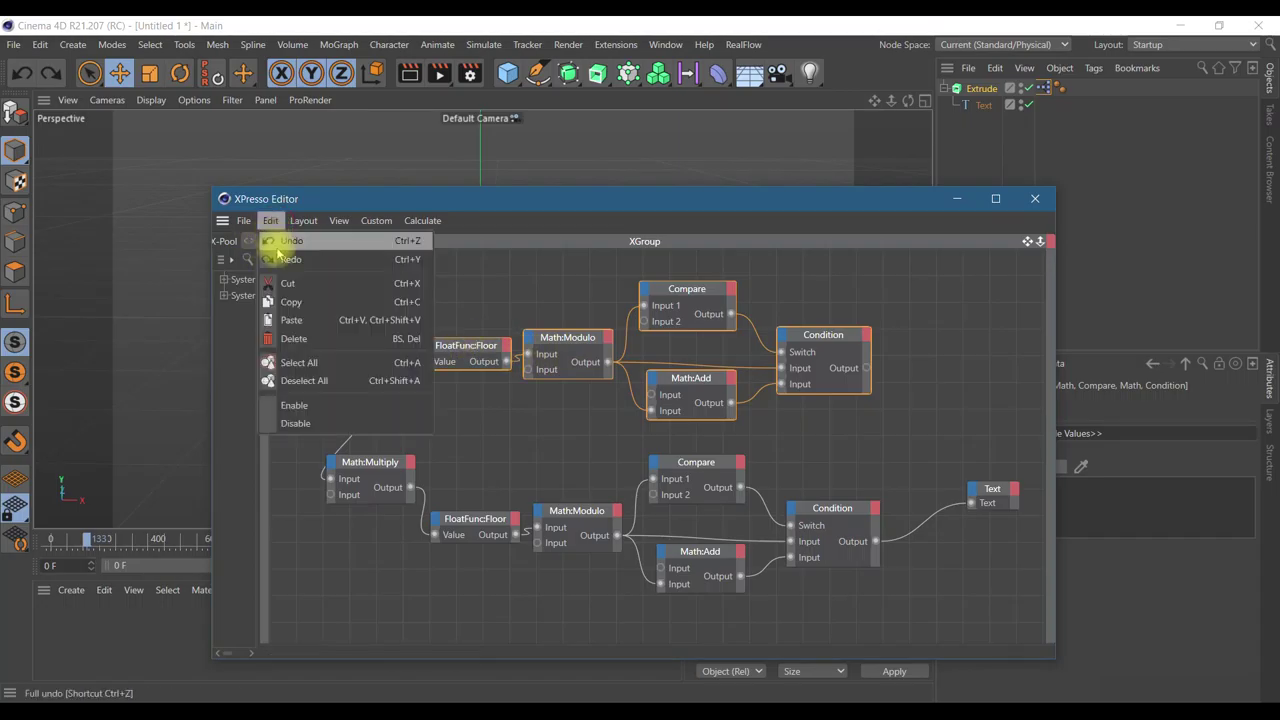
left_click(289, 302)
left_click(270, 220)
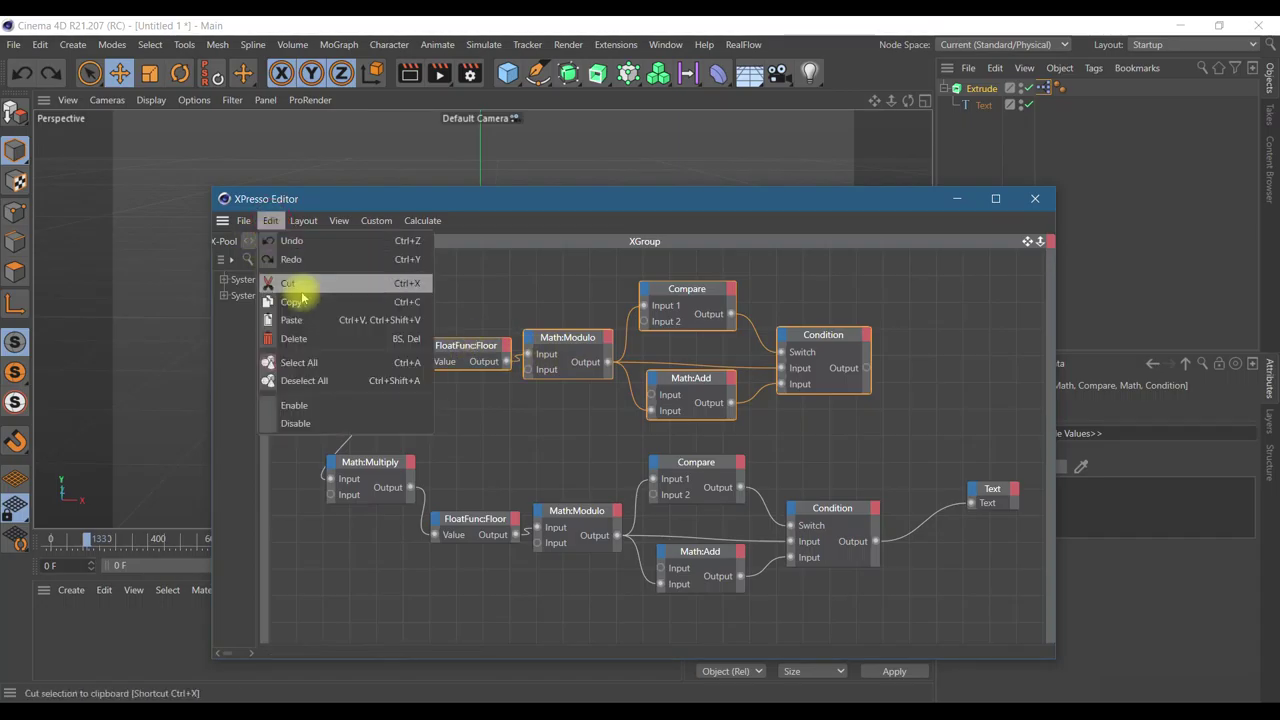
left_click(300, 320)
- Try pulling out the pasted Floor node, then undo the move and the paste
left_click(506, 354)
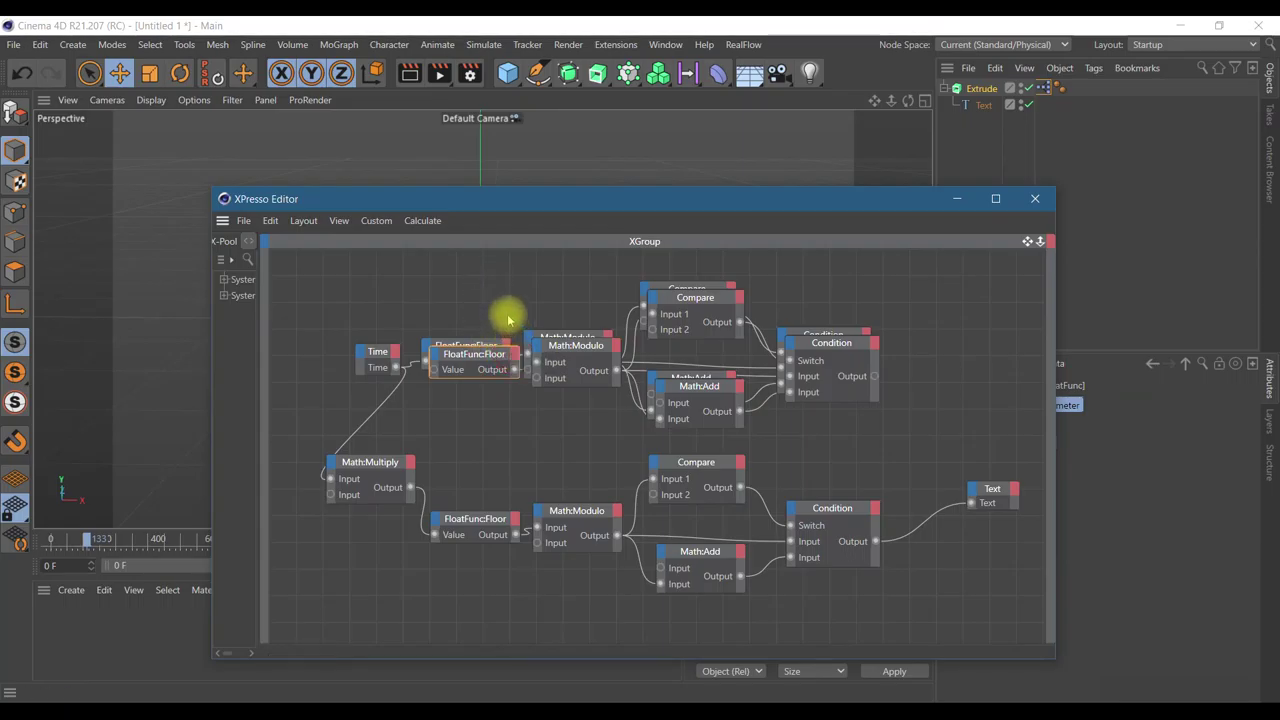
left_click_drag(457, 350, 457, 297)
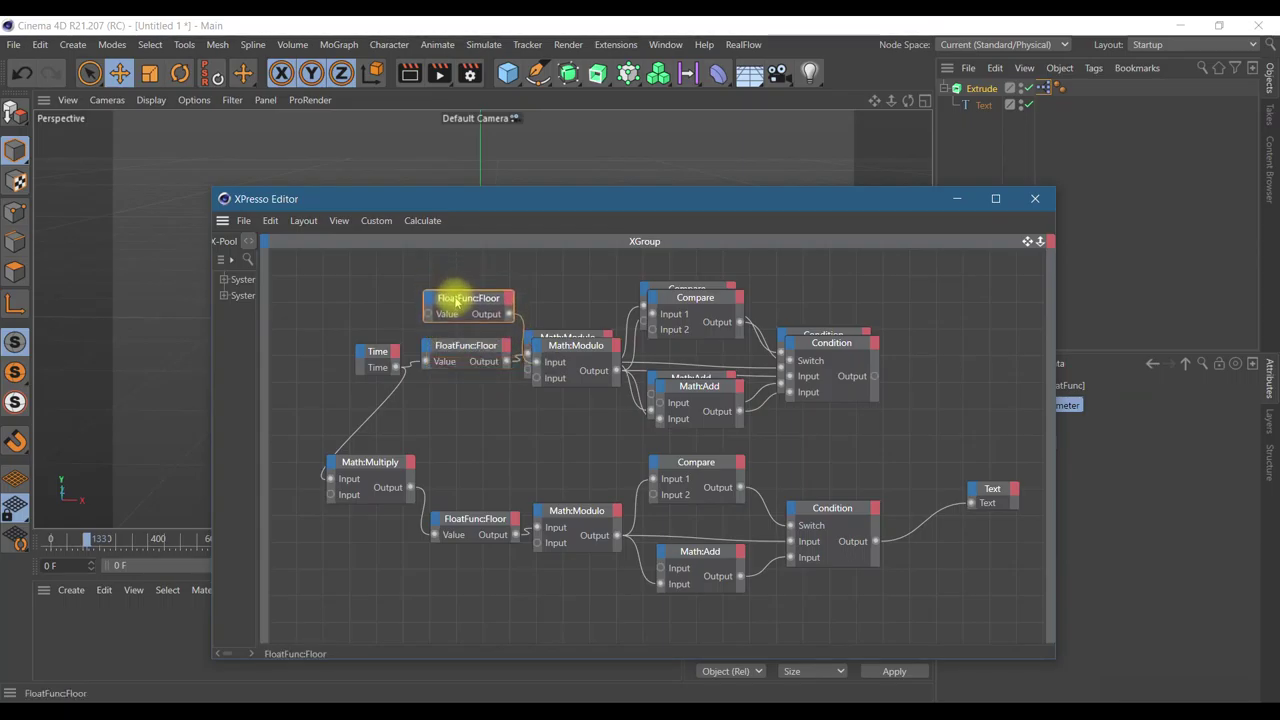
left_click(25, 75)
left_click(22, 73)
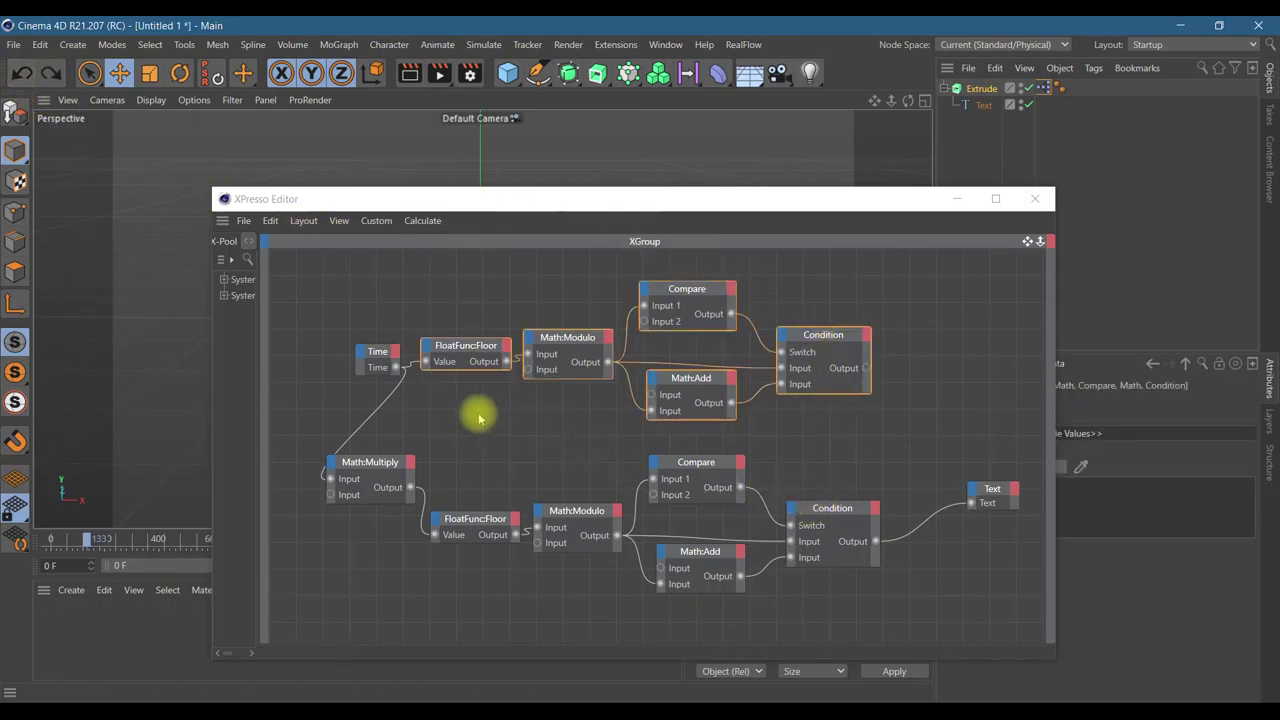
- Widen the node editor and shift the whole node network down and left
left_click(783, 390)
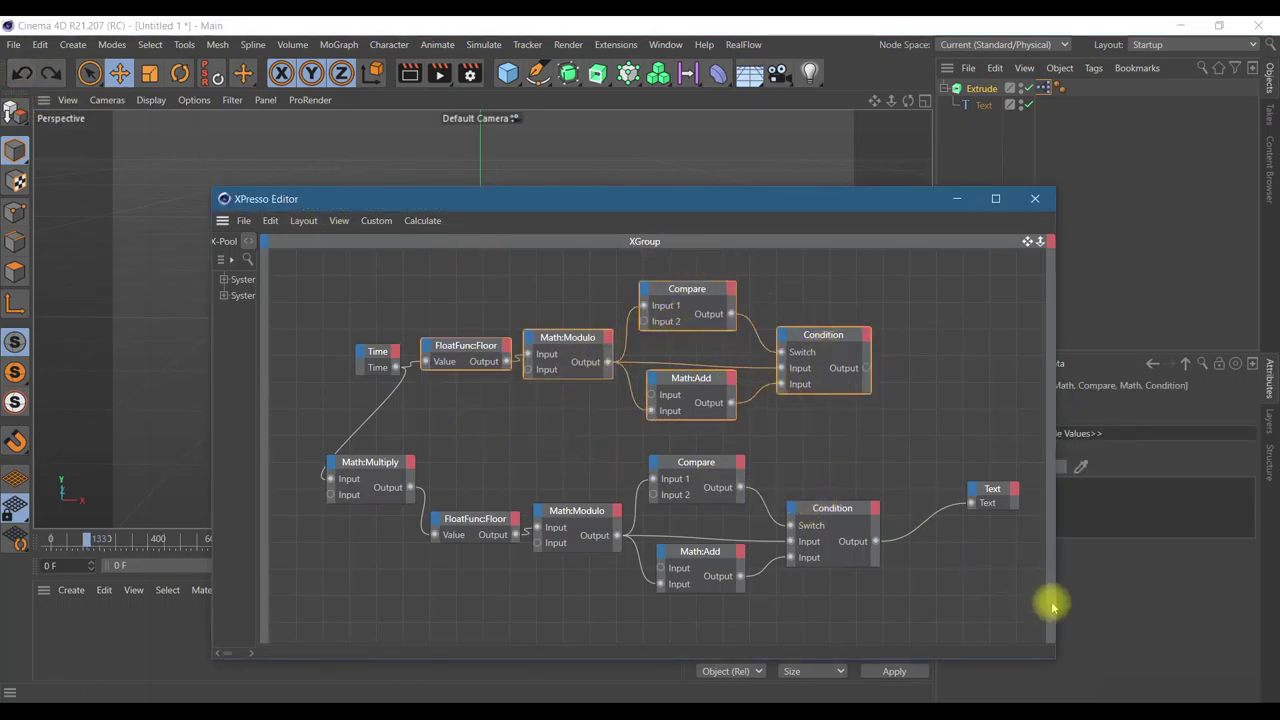
left_click_drag(1056, 607, 1277, 607)
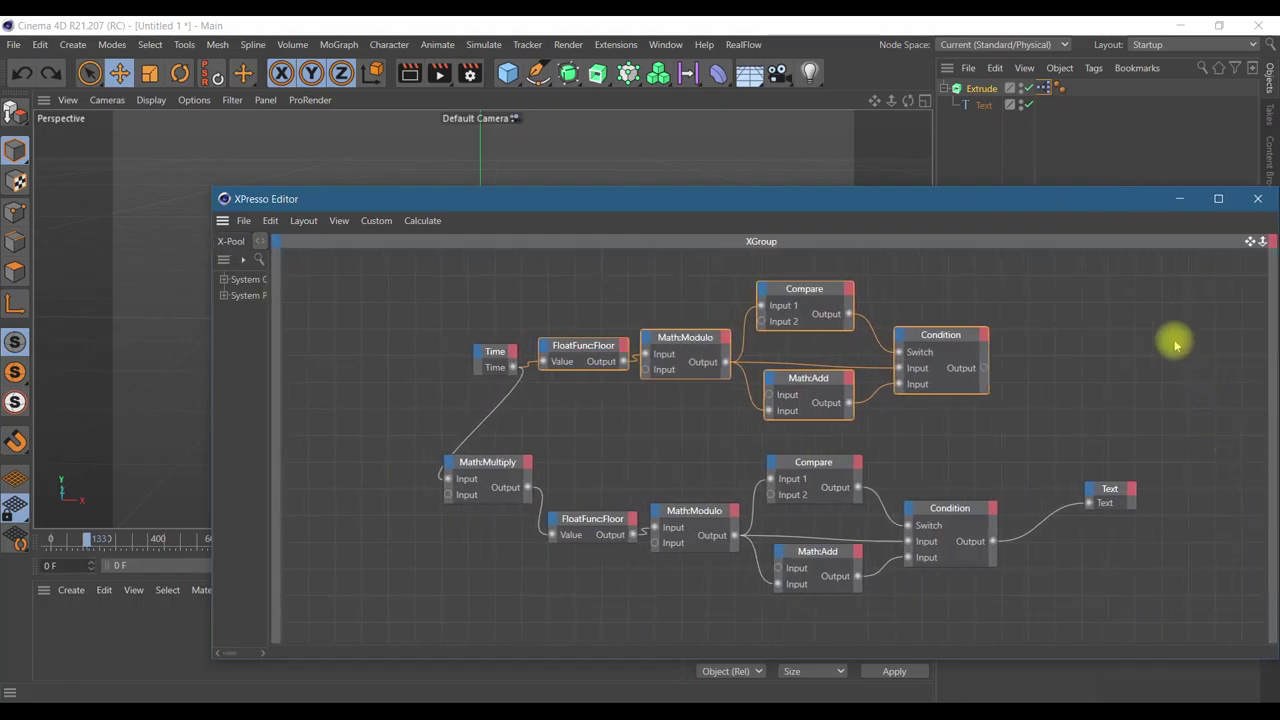
left_click_drag(1163, 300, 356, 610)
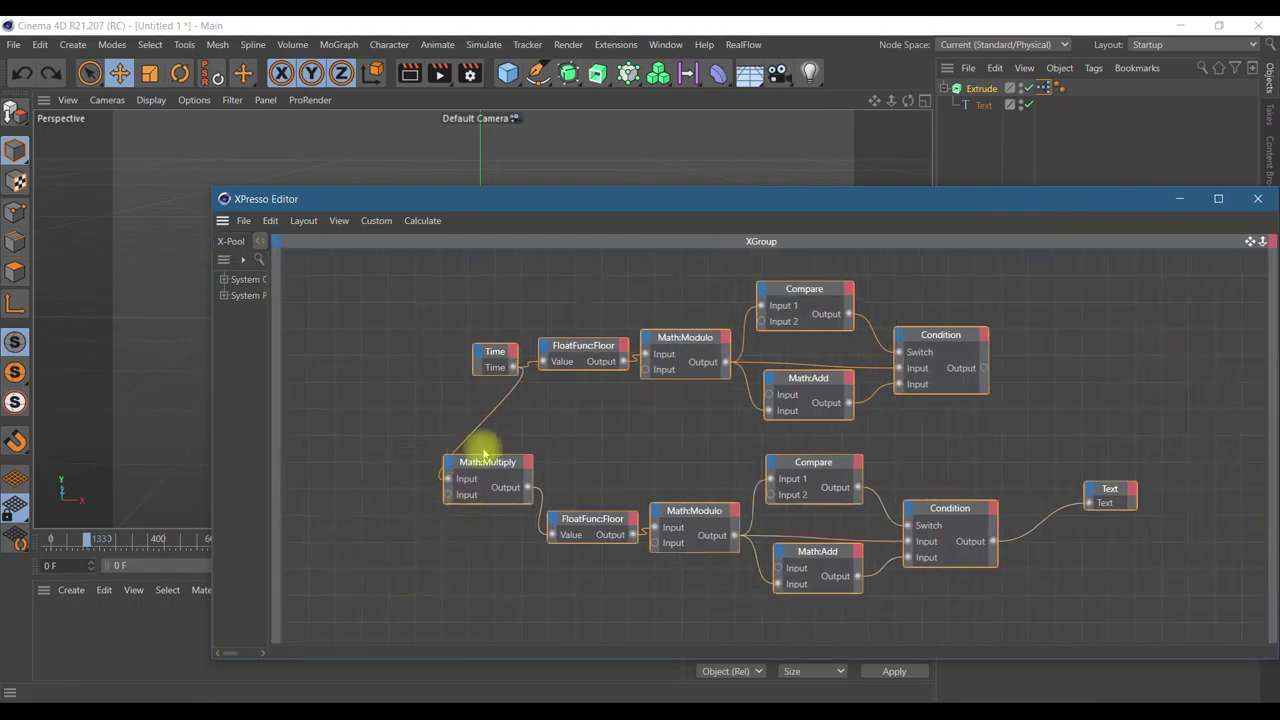
left_click_drag(423, 298, 1160, 664)
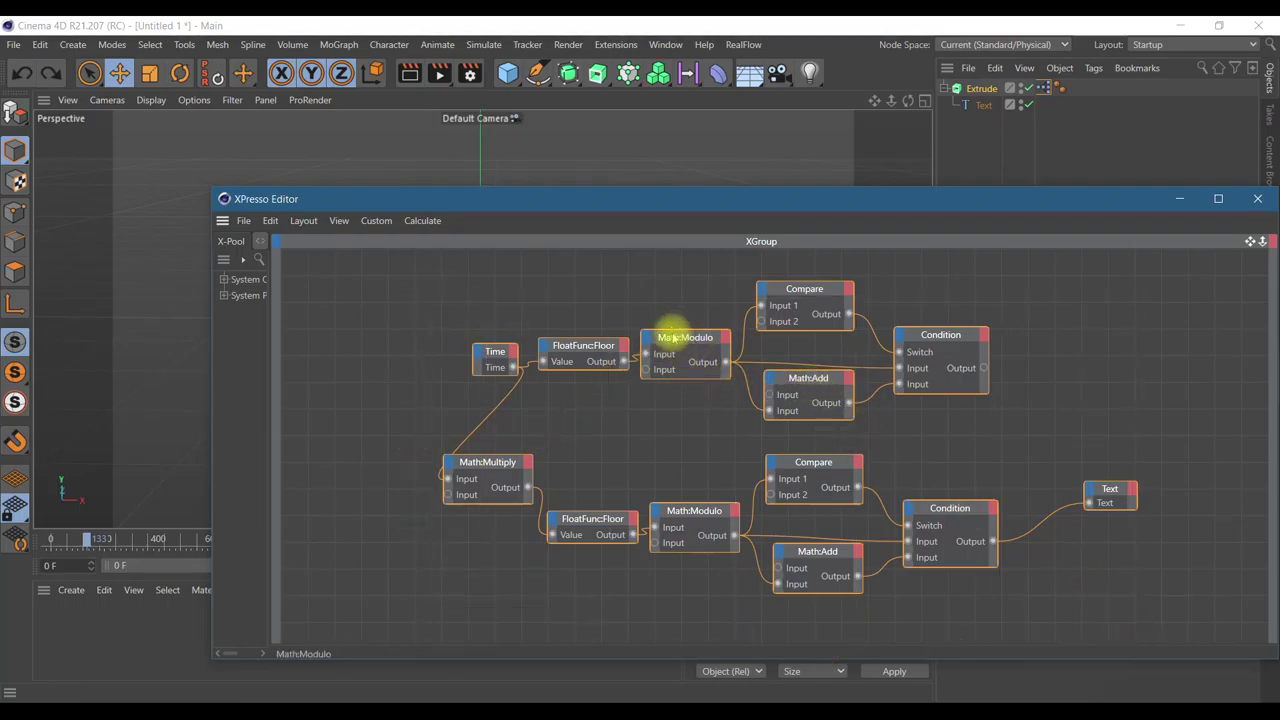
left_click_drag(684, 341, 647, 409)
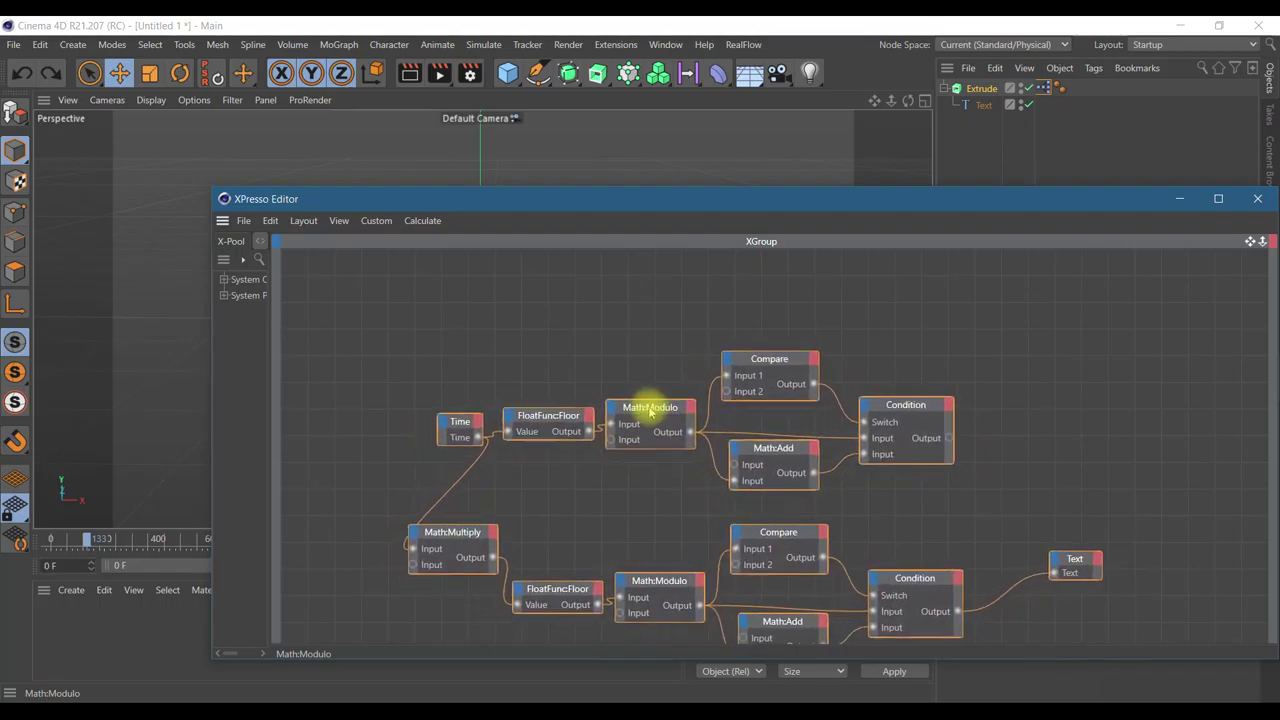
- Box-select the upper chain, drag out a duplicate, undo a stray Floor move, and shift the copy up-left
left_click_drag(500, 366, 958, 493)
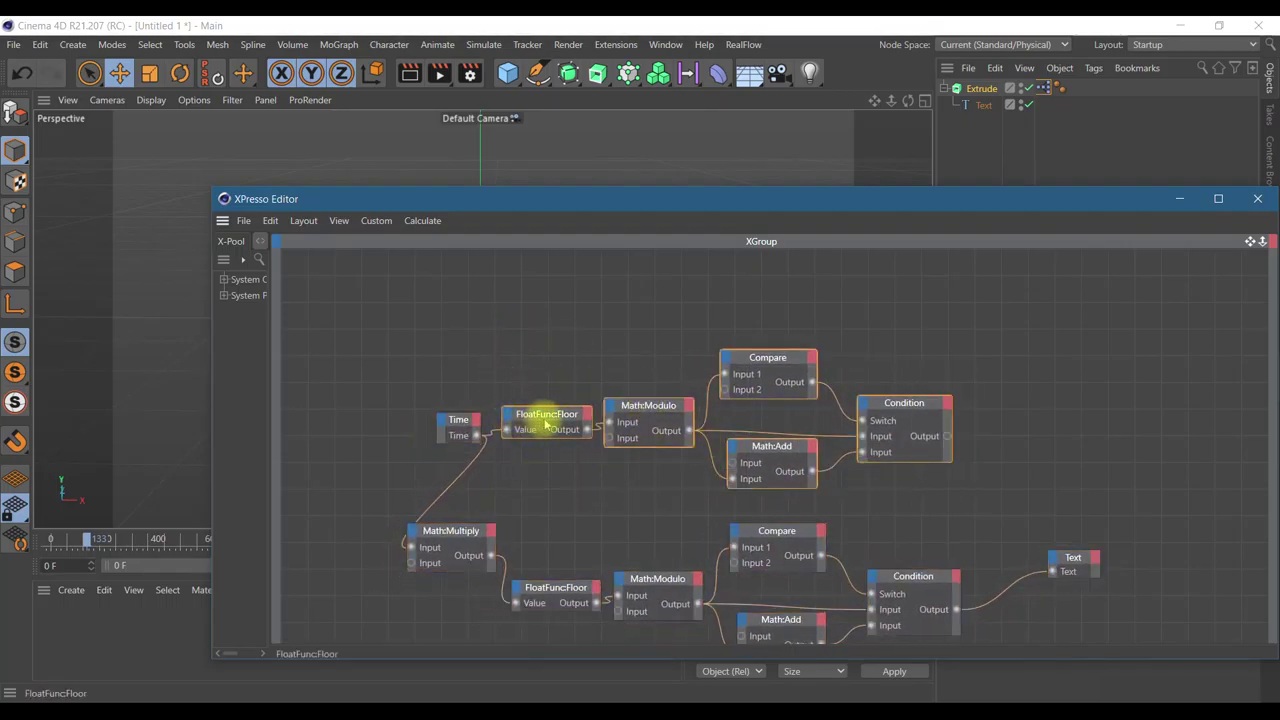
left_click_drag(546, 424, 552, 404, "ctrl")
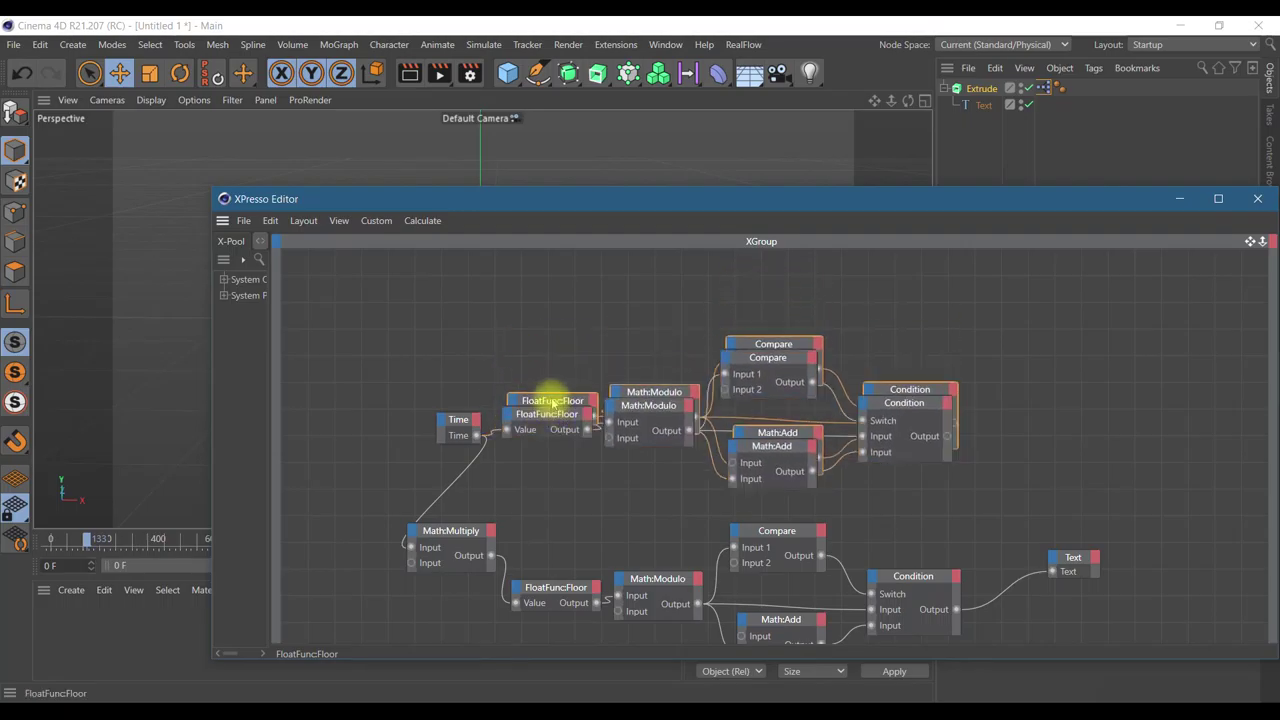
left_click_drag(557, 403, 552, 353)
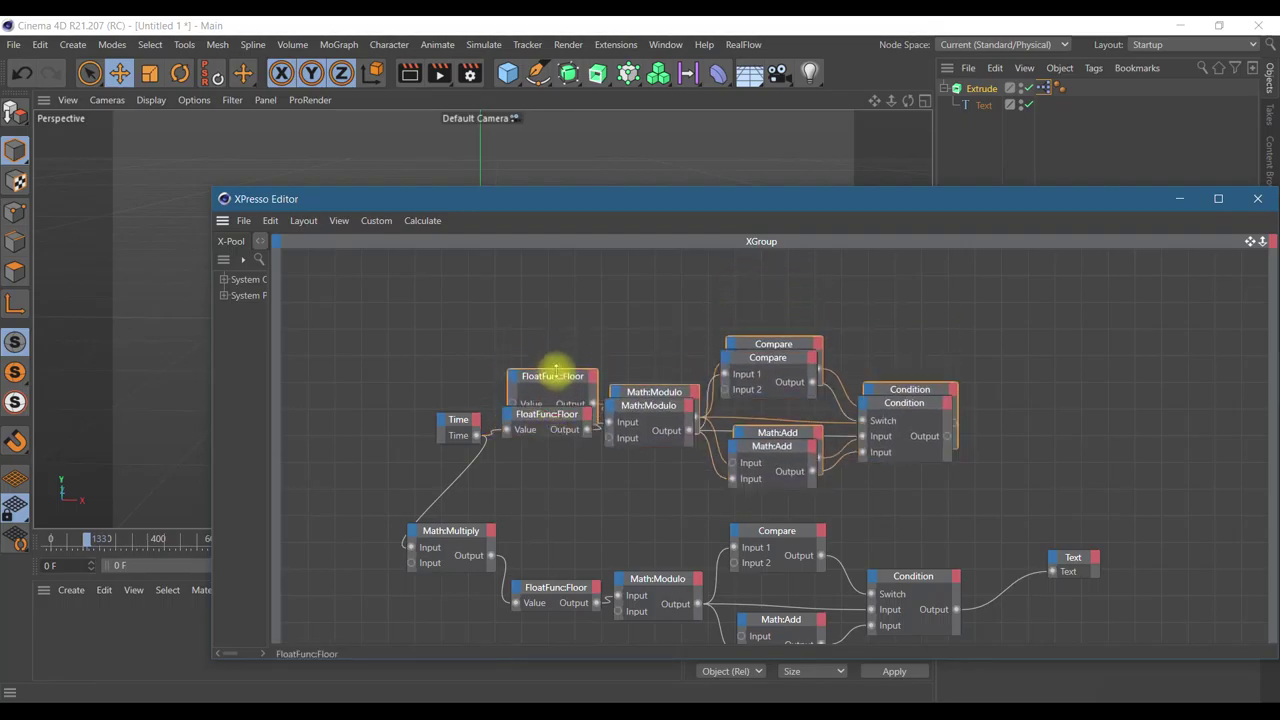
left_click(24, 74)
left_click(36, 84)
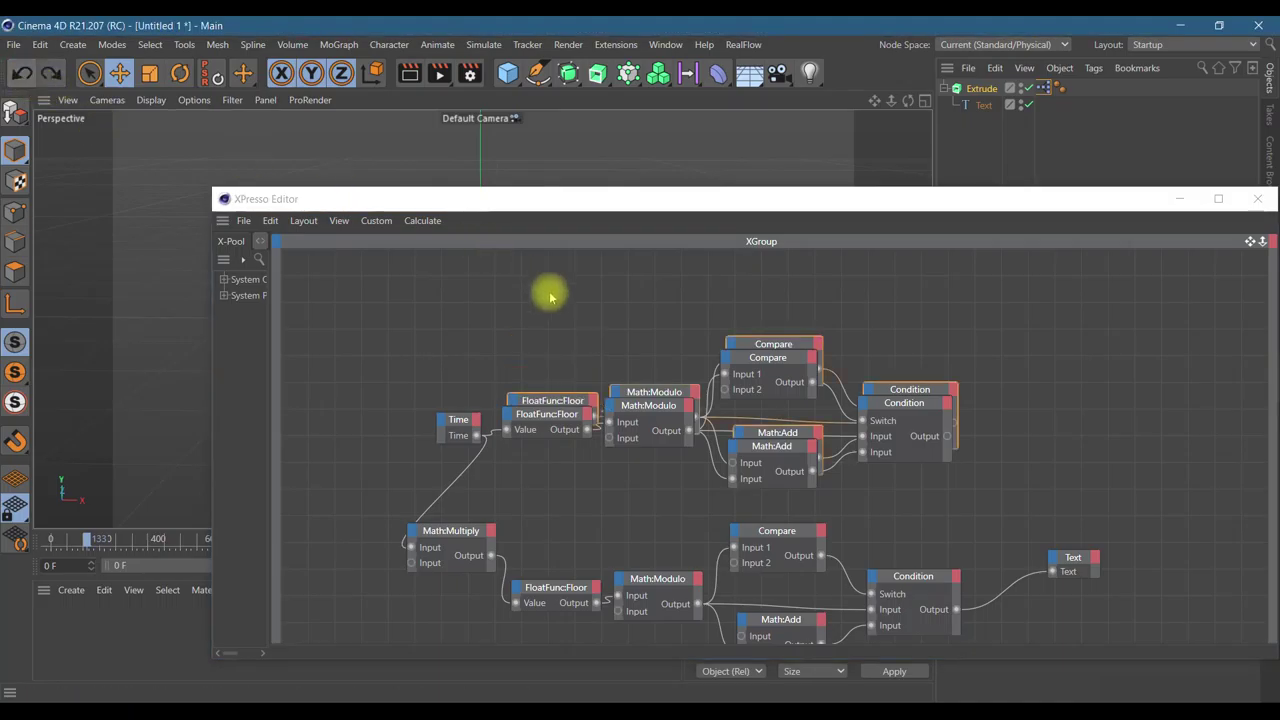
mouse_move(628, 393)
left_mouse_down()
mouse_move(537, 315)
mouse_move(825, 286)
mouse_move(514, 286)
mouse_move(589, 282)
left_mouse_up()
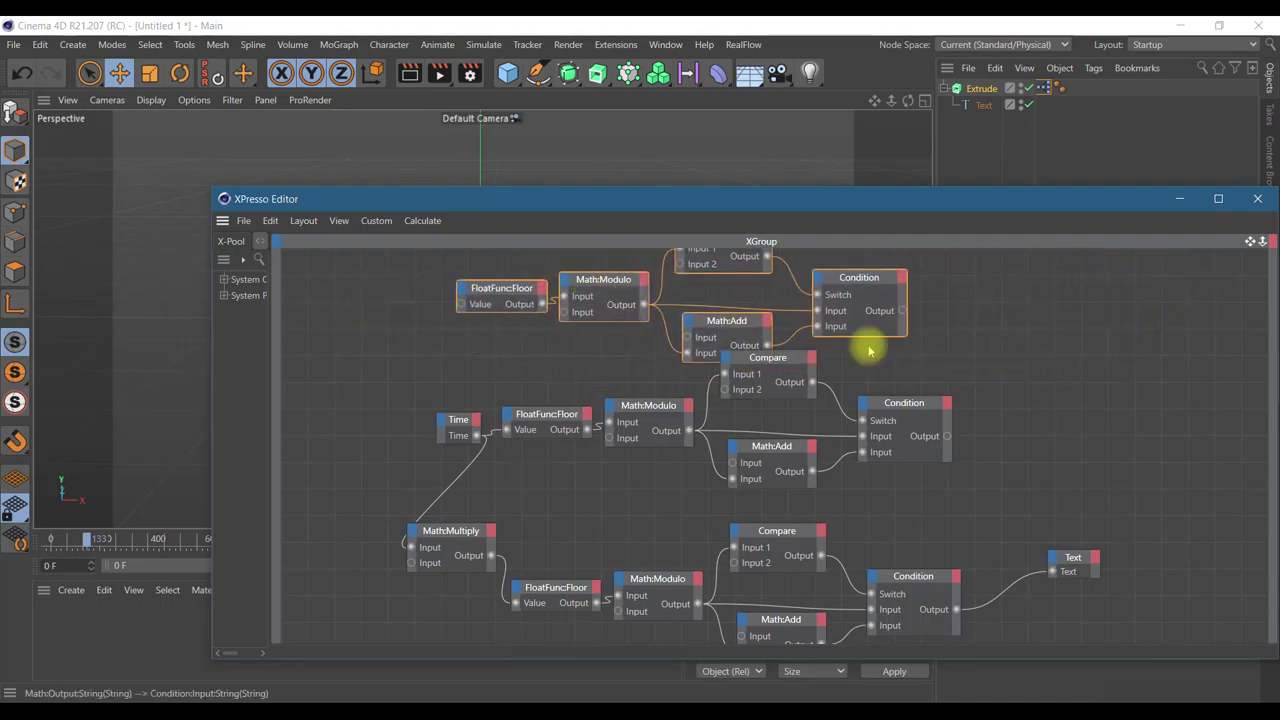
- Nudge the copied chain into place above the others and narrow the node editor window
scroll(1029, 349, "up", 1)
scroll(1032, 355, "down", 3)
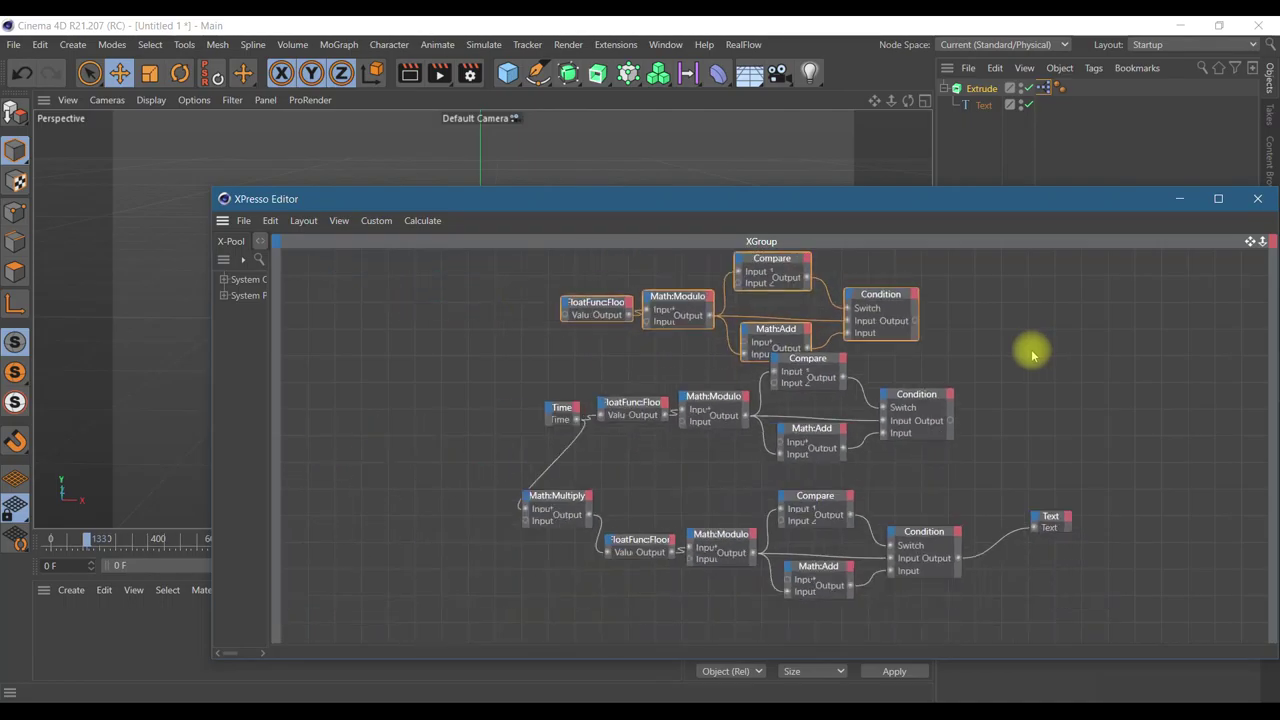
scroll(1032, 355, "down", 2)
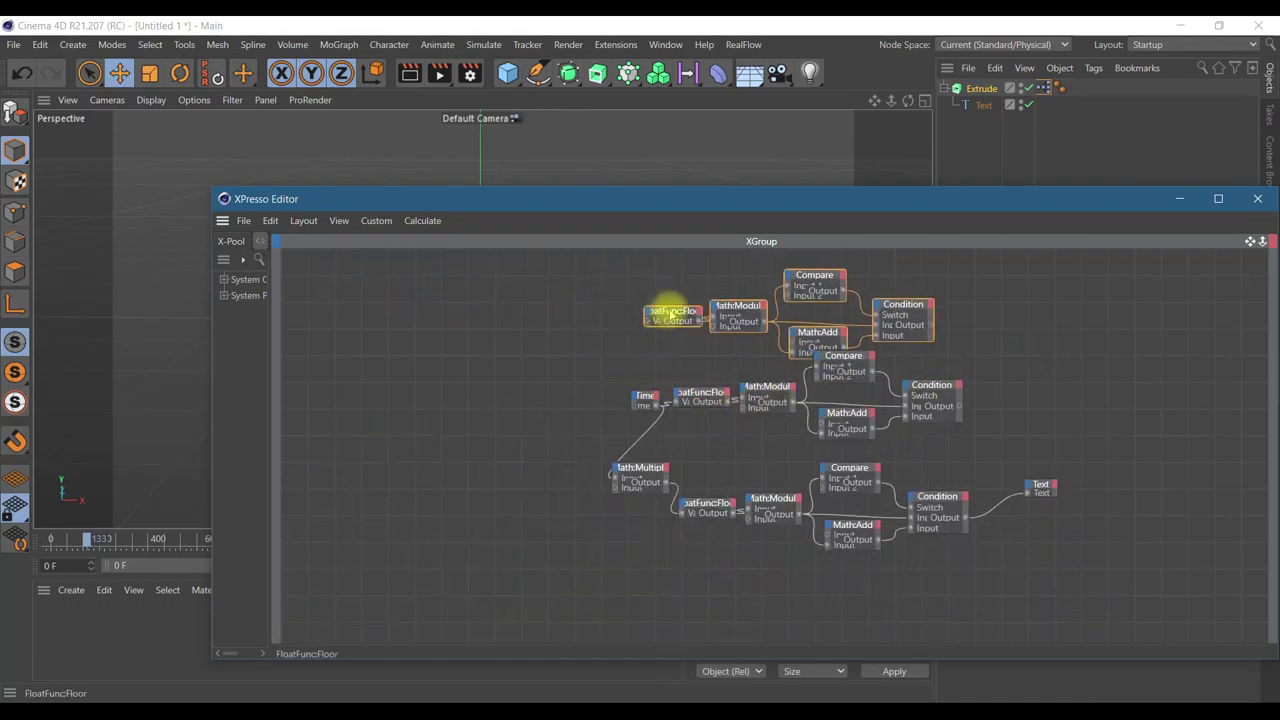
left_click_drag(670, 312, 660, 296)
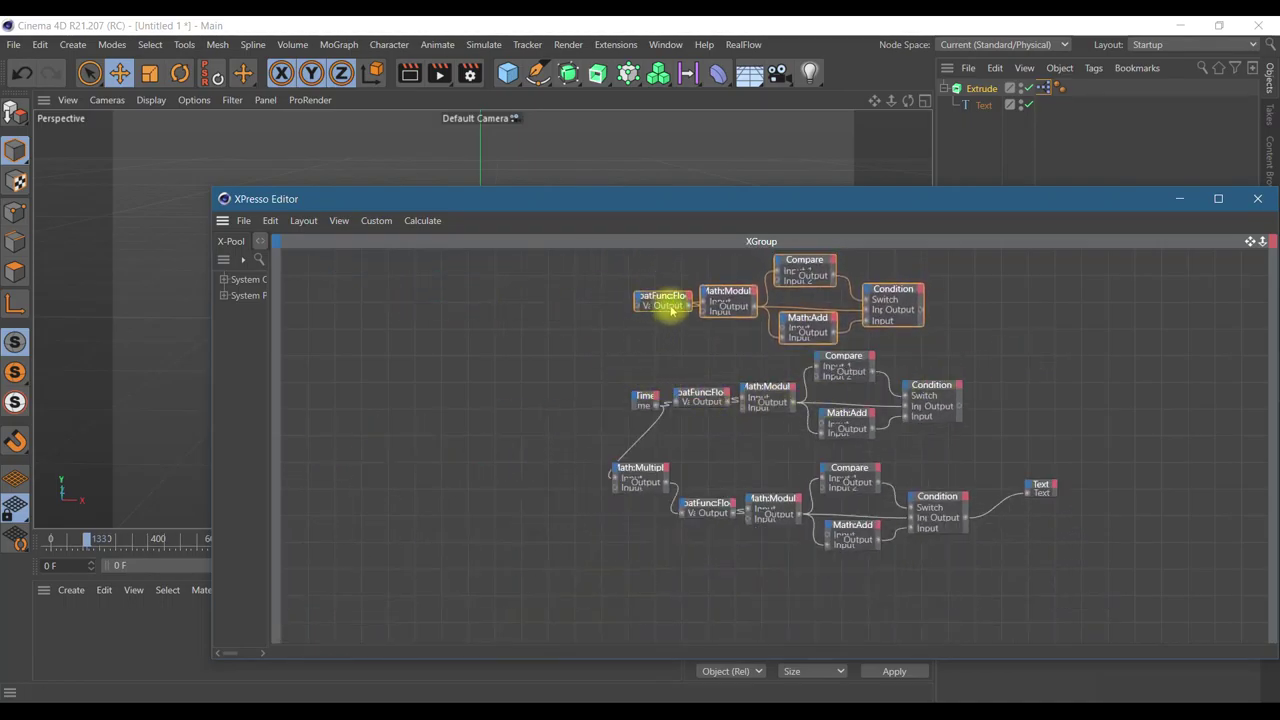
left_click_drag(963, 192, 702, 184)
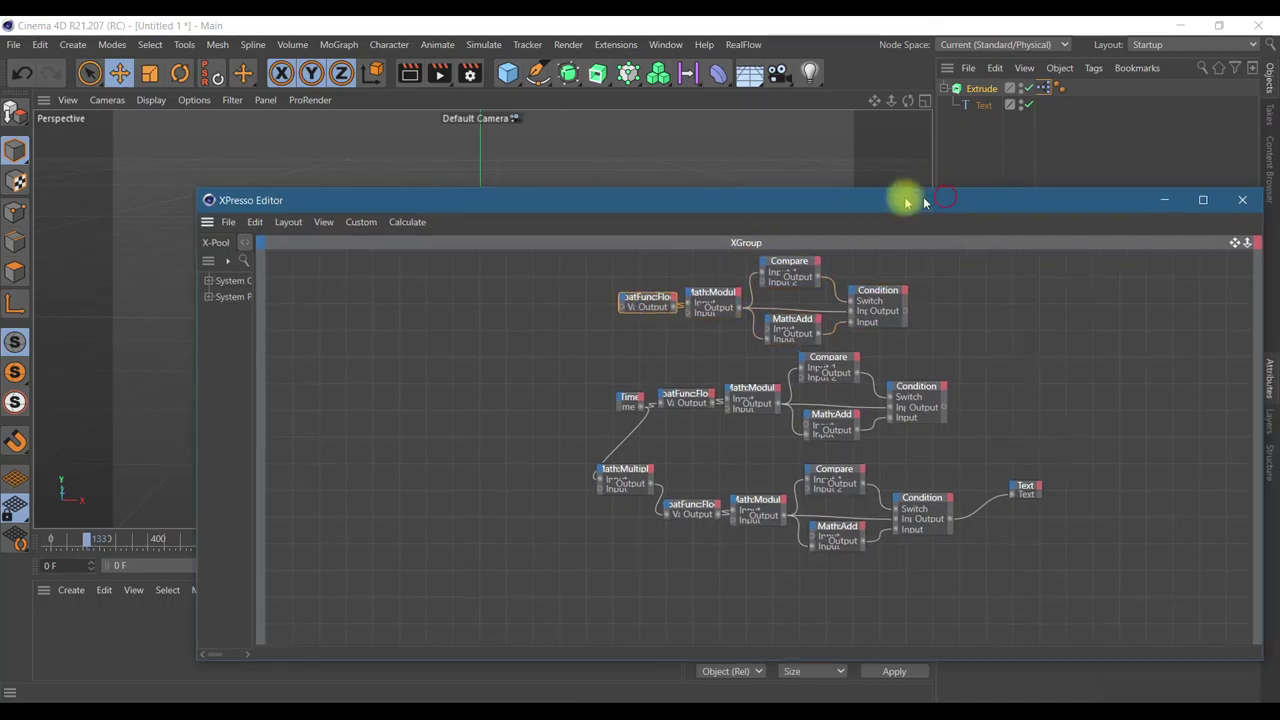
left_click_drag(1016, 500, 620, 526)
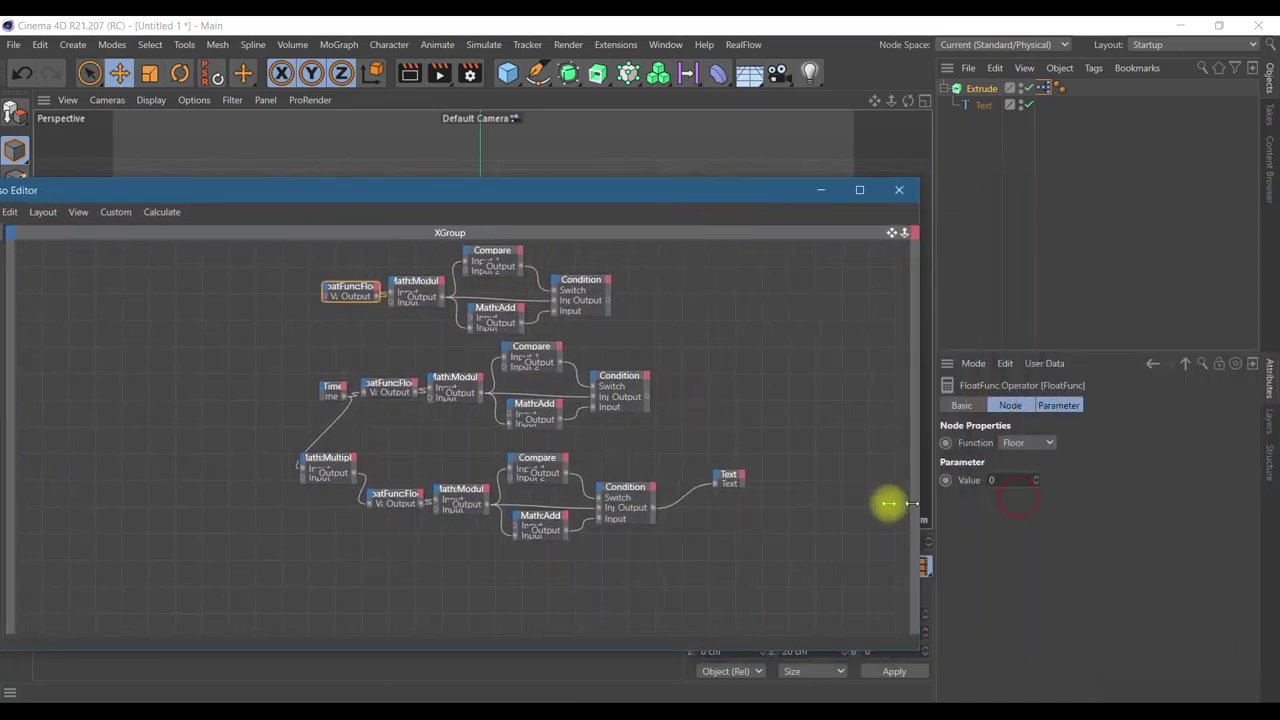
left_click_drag(463, 194, 675, 173)
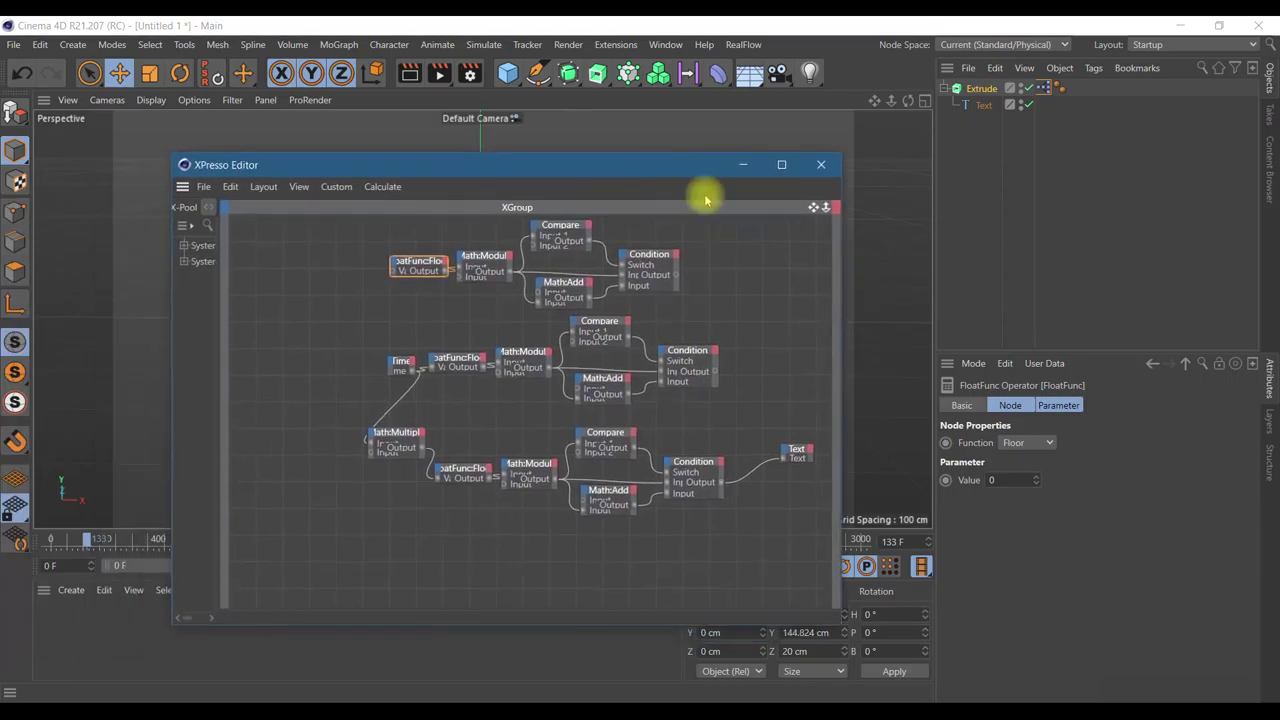
- Select the copied Floor node, edit its Value, then undo back through the recent changes
left_click(357, 294)
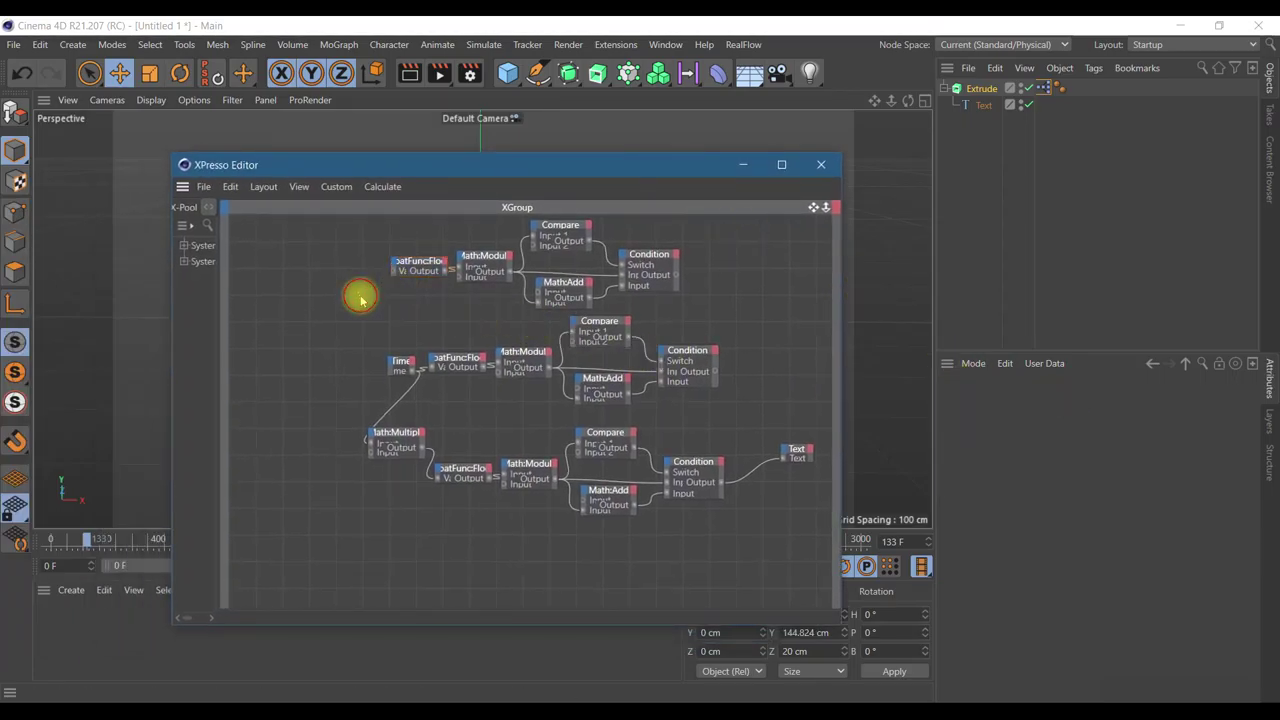
left_click(418, 268)
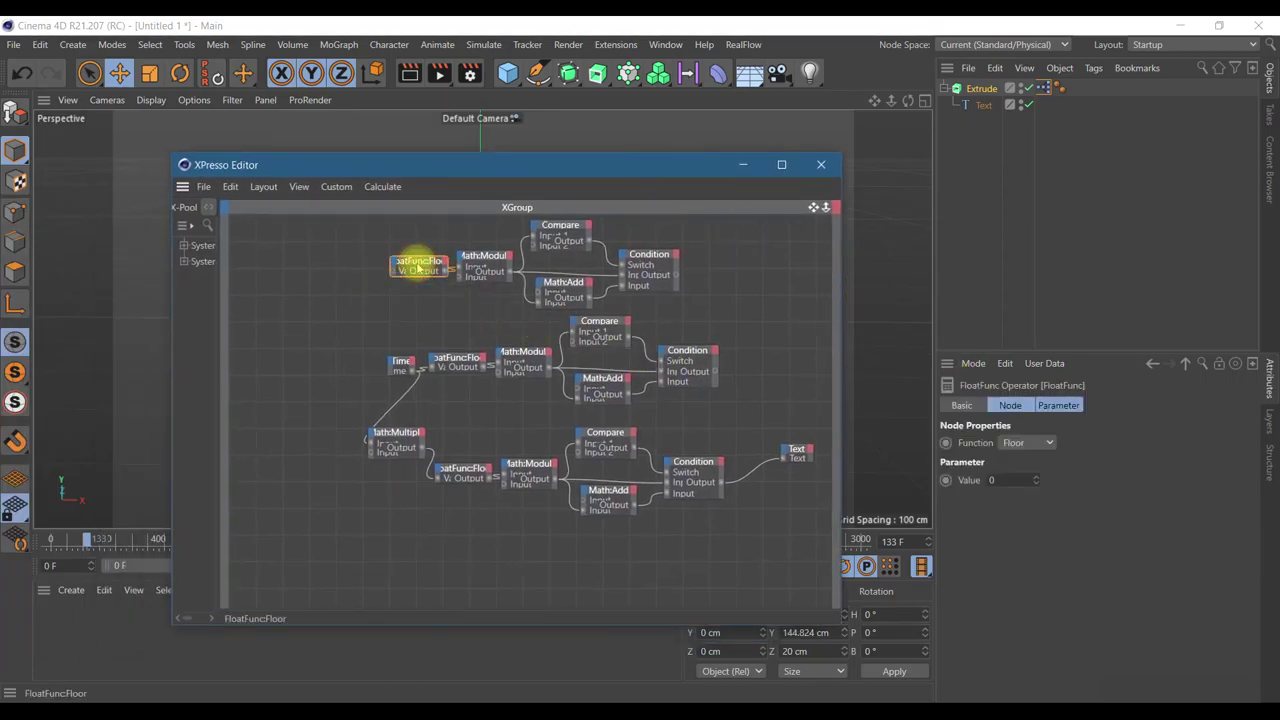
left_click(995, 479)
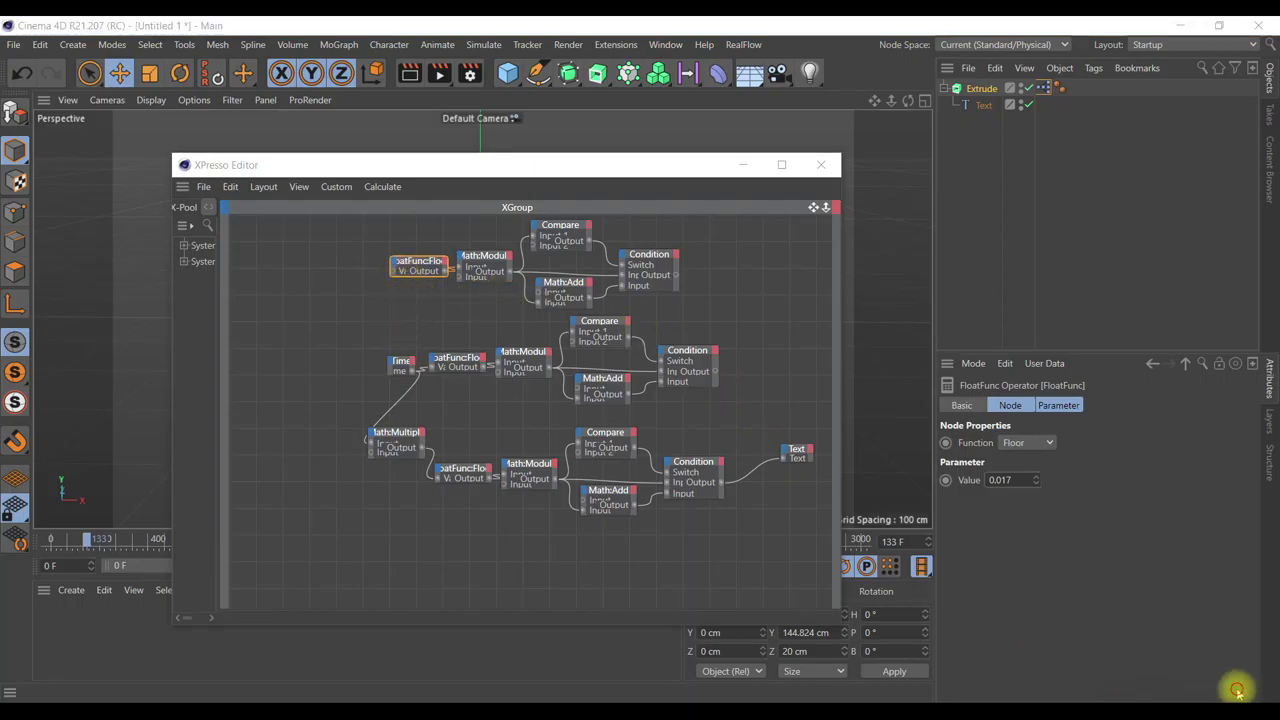
type(".017")
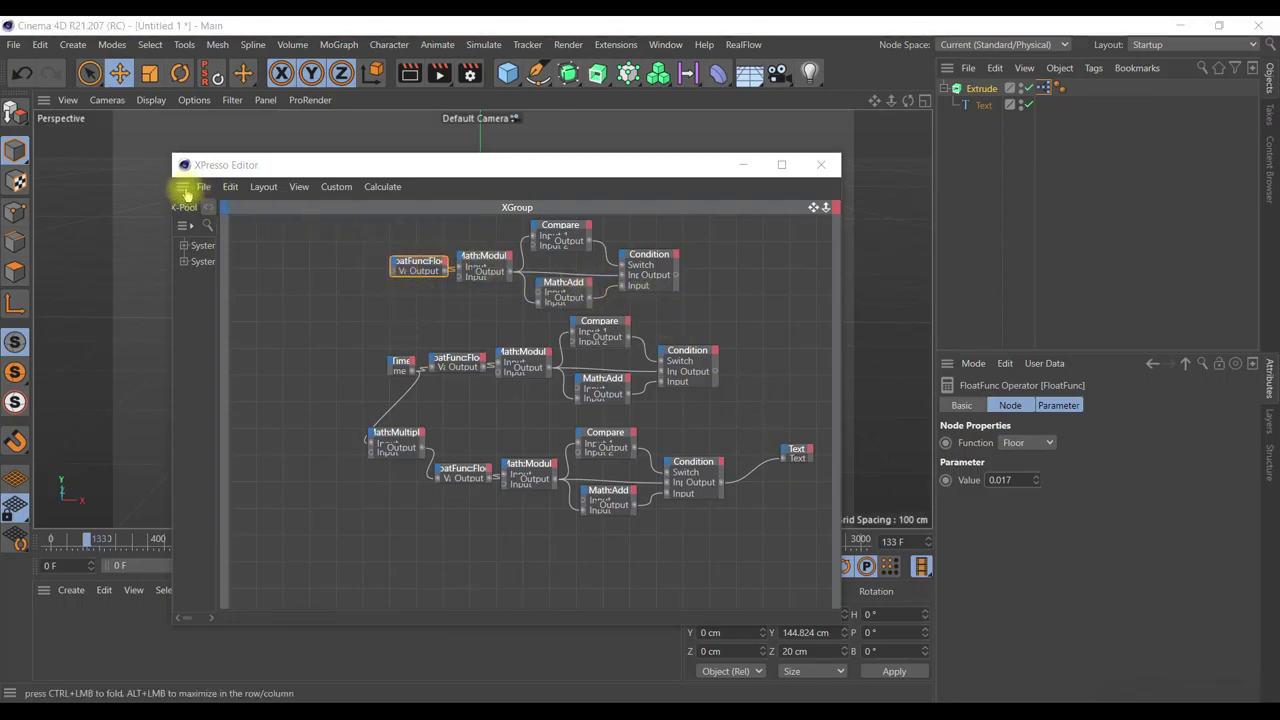
left_click(18, 72)
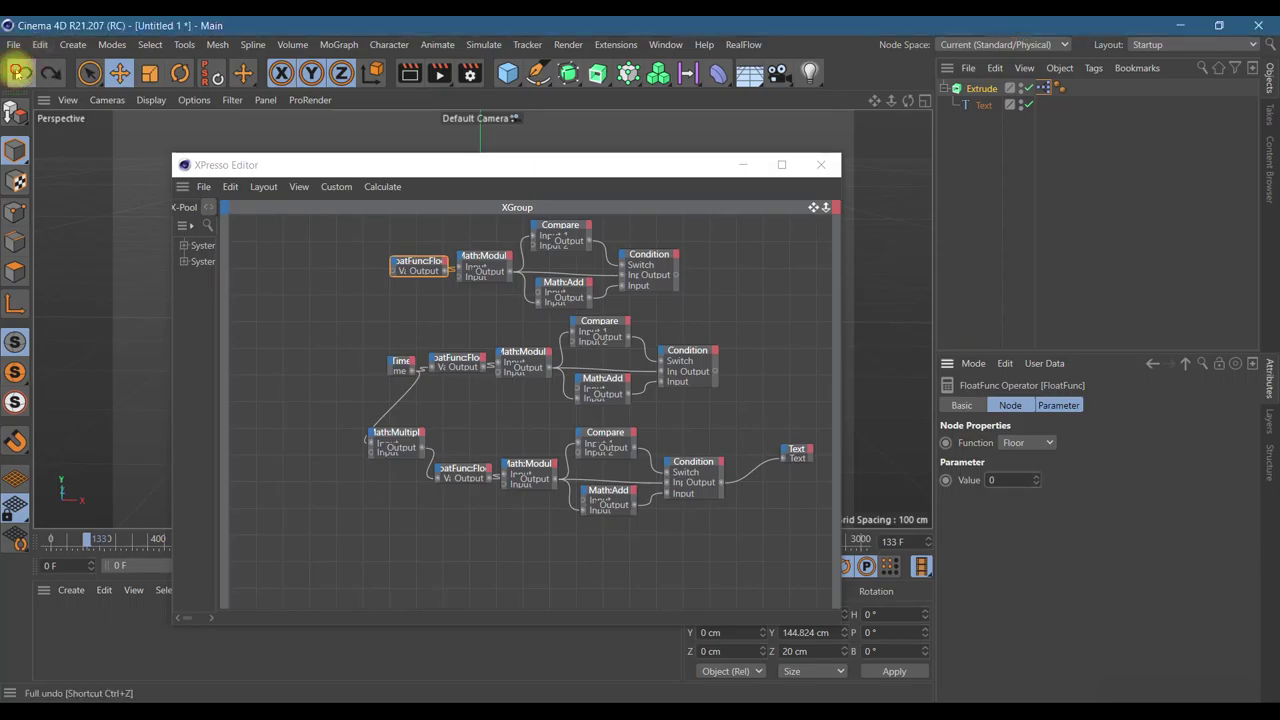
left_click(18, 72)
left_click(18, 72)
left_click(18, 72)
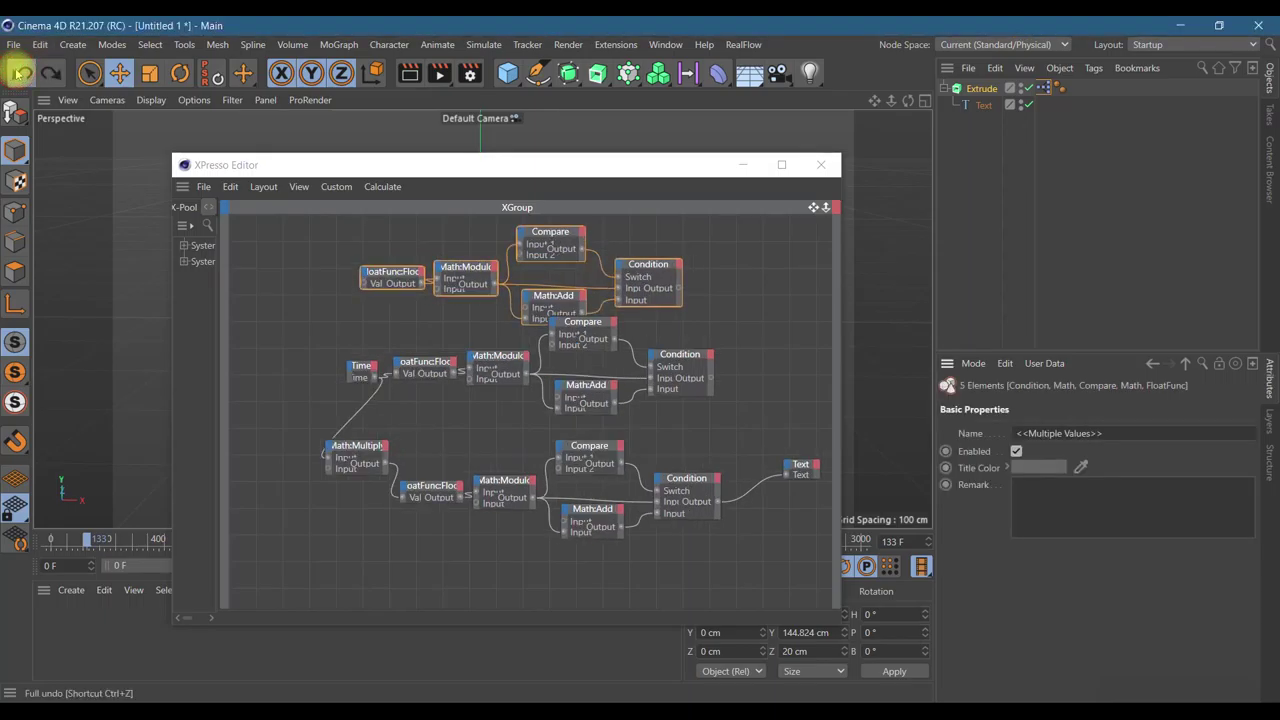
left_click(18, 72)
left_click(18, 72)
left_click(18, 72)
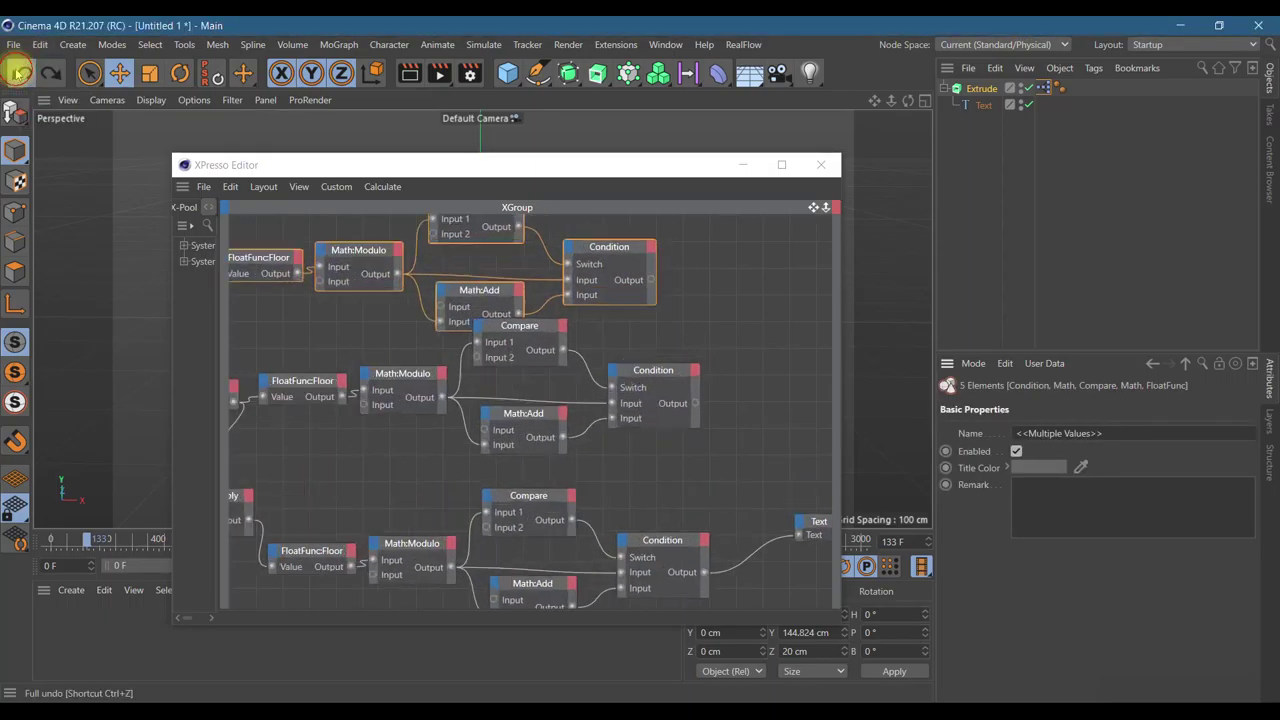
left_click(18, 72)
left_click(19, 72)
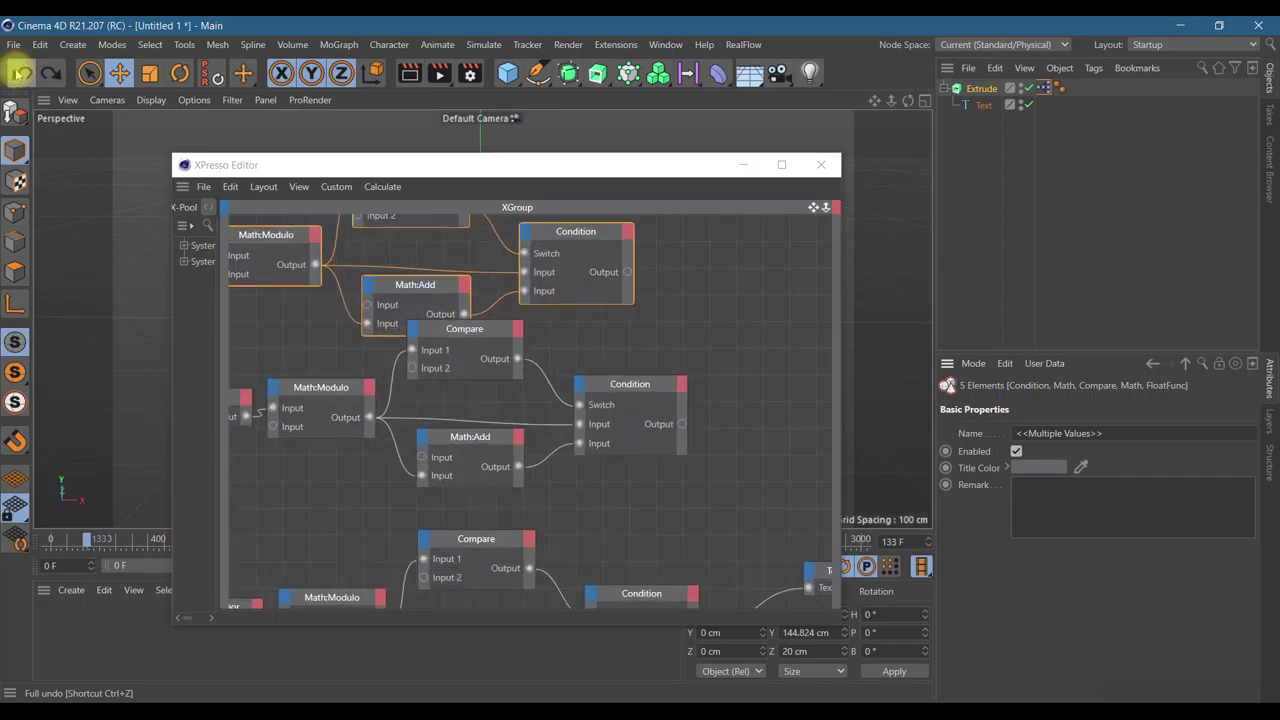
- Undo the duplicated top node group with Edit > Undo
scroll(606, 271, "down", 2)
scroll(606, 314, "down", 2)
scroll(601, 319, "down", 2)
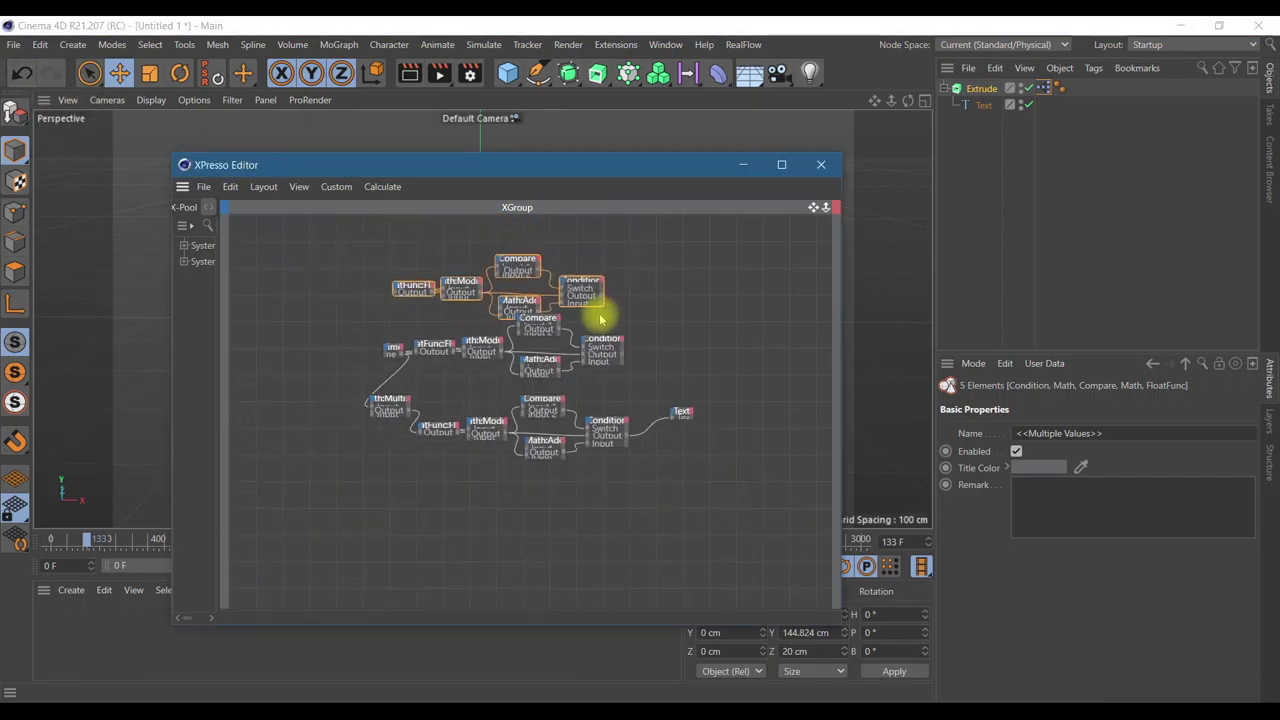
left_click(230, 186)
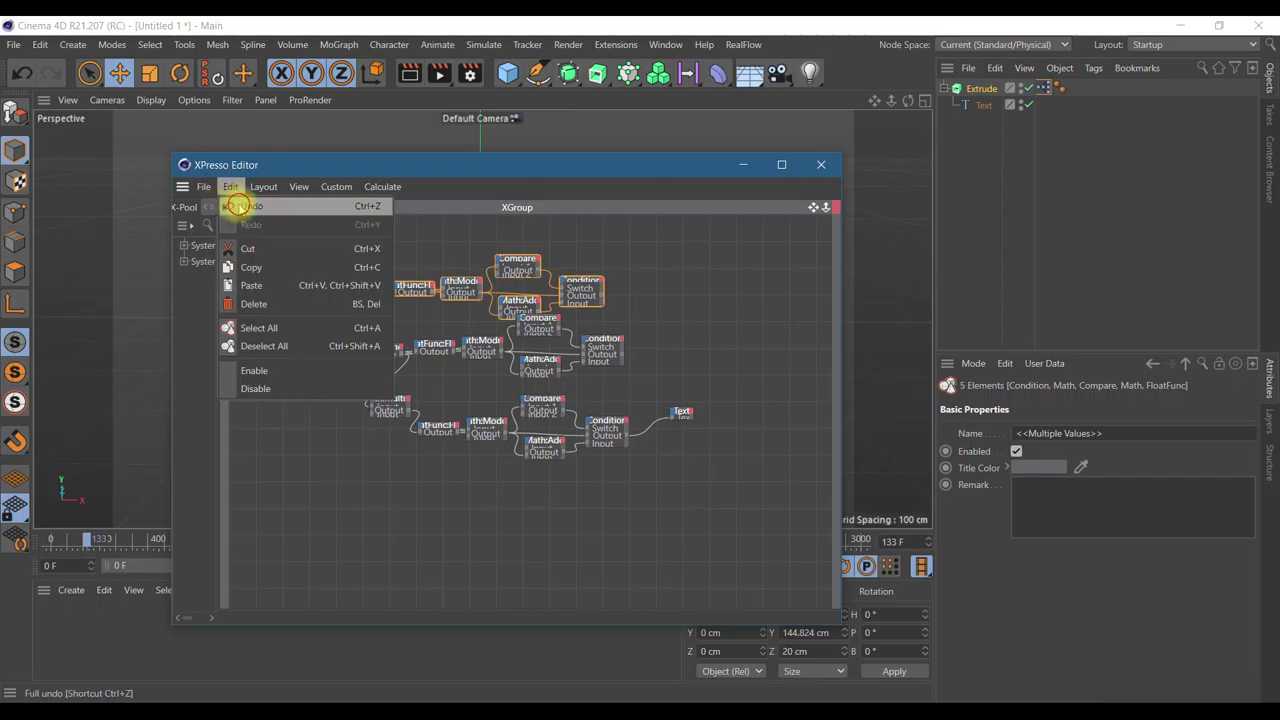
left_click(239, 205)
left_click_drag(328, 243, 636, 319)
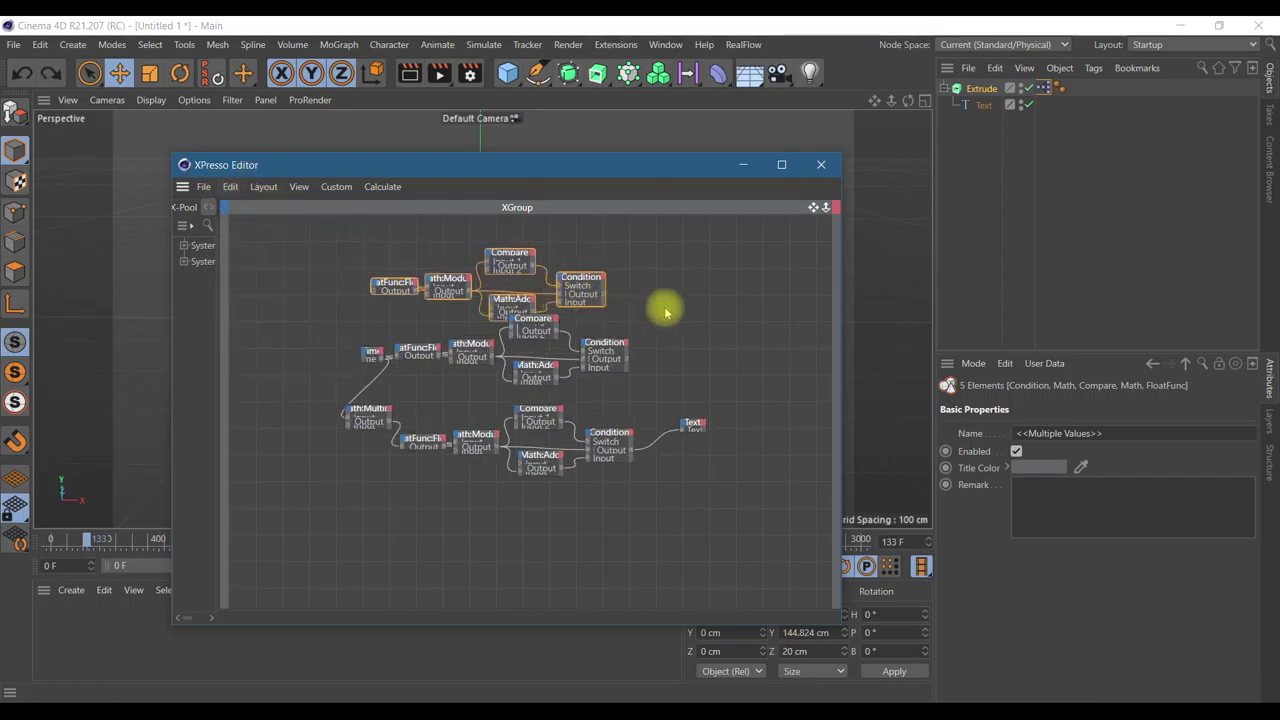
left_click(230, 186)
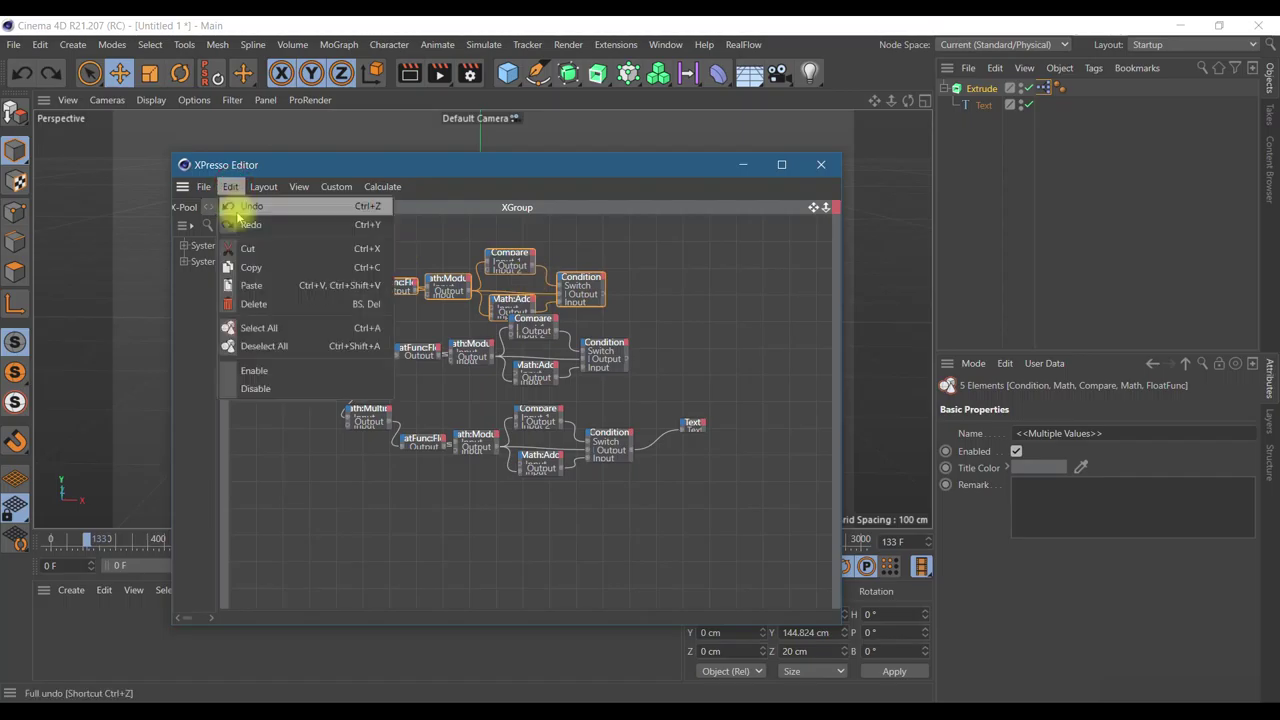
left_click(254, 303)
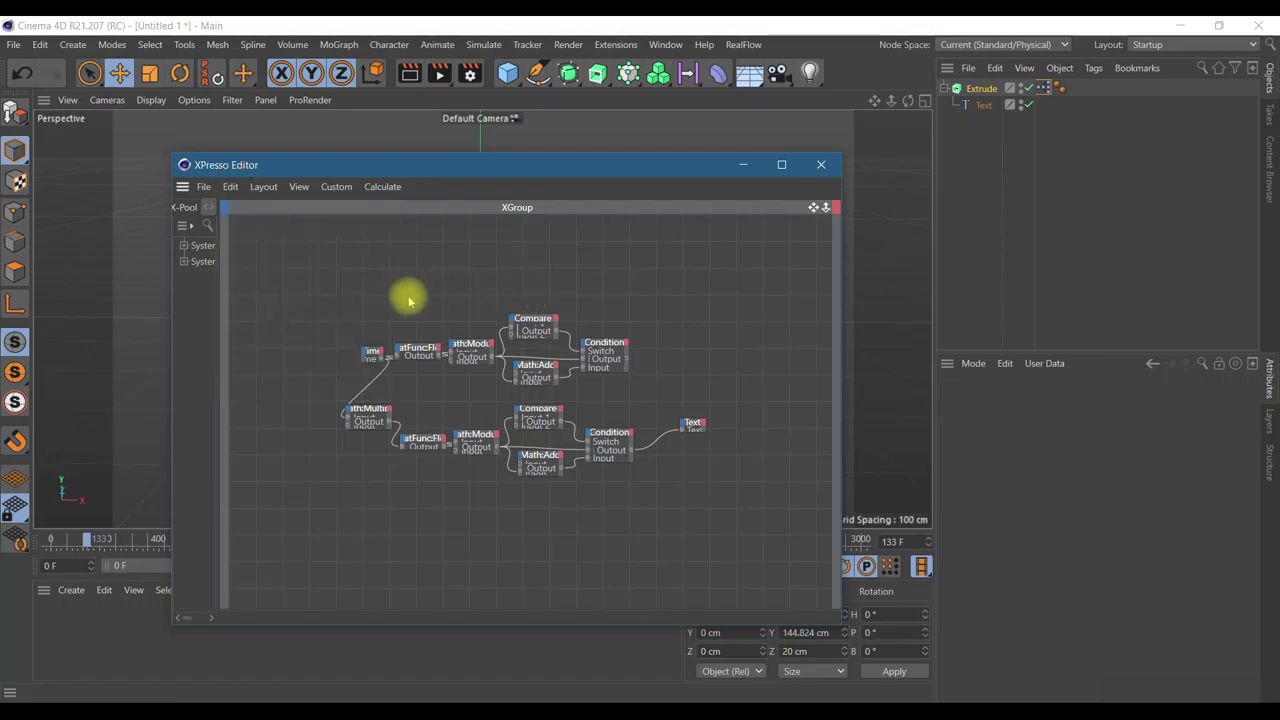
- Ctrl-drag a copy of the Modulo, Compare, Add and Condition nodes, then undo that copy
left_click_drag(448, 311, 635, 398)
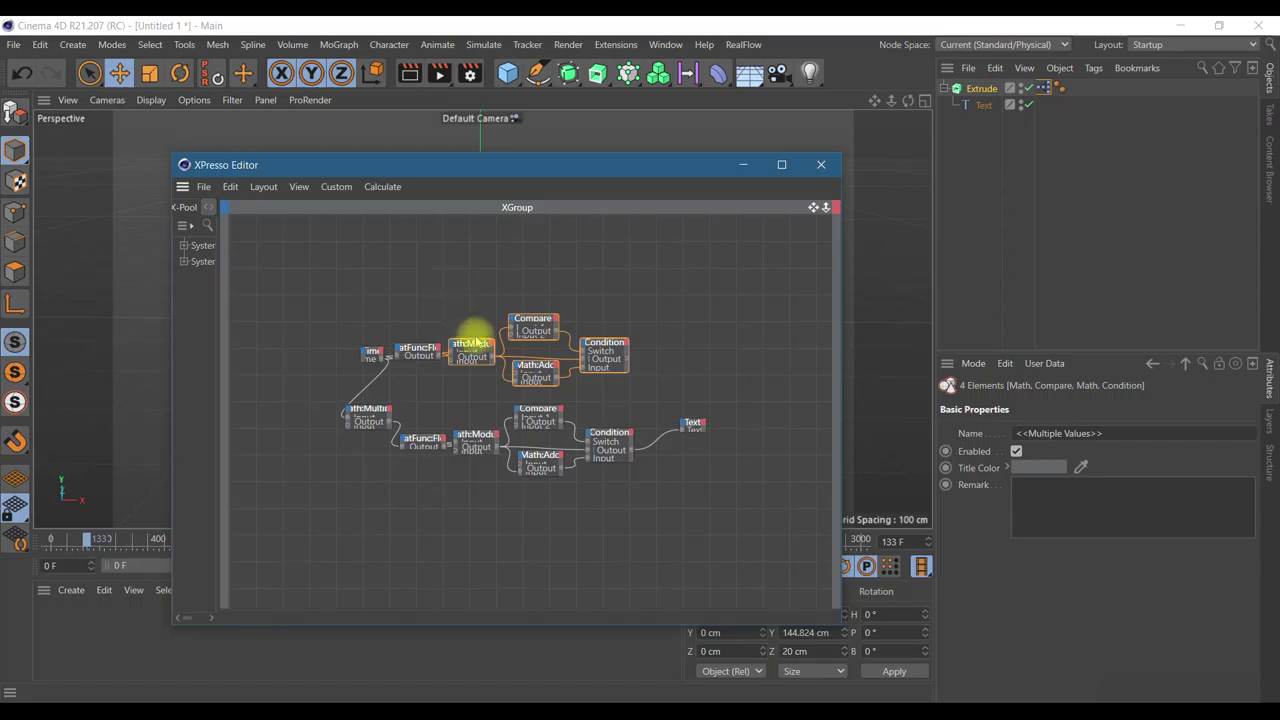
left_click_drag(478, 350, 494, 306, "ctrl")
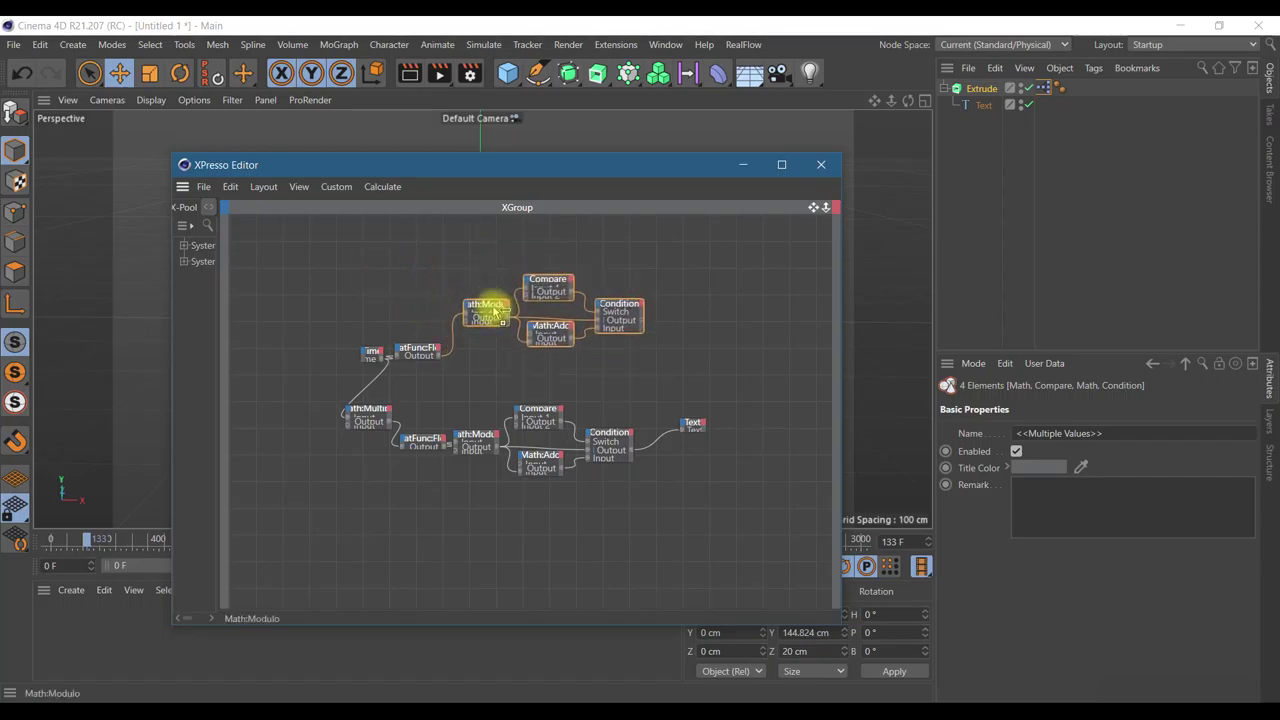
left_click(493, 309)
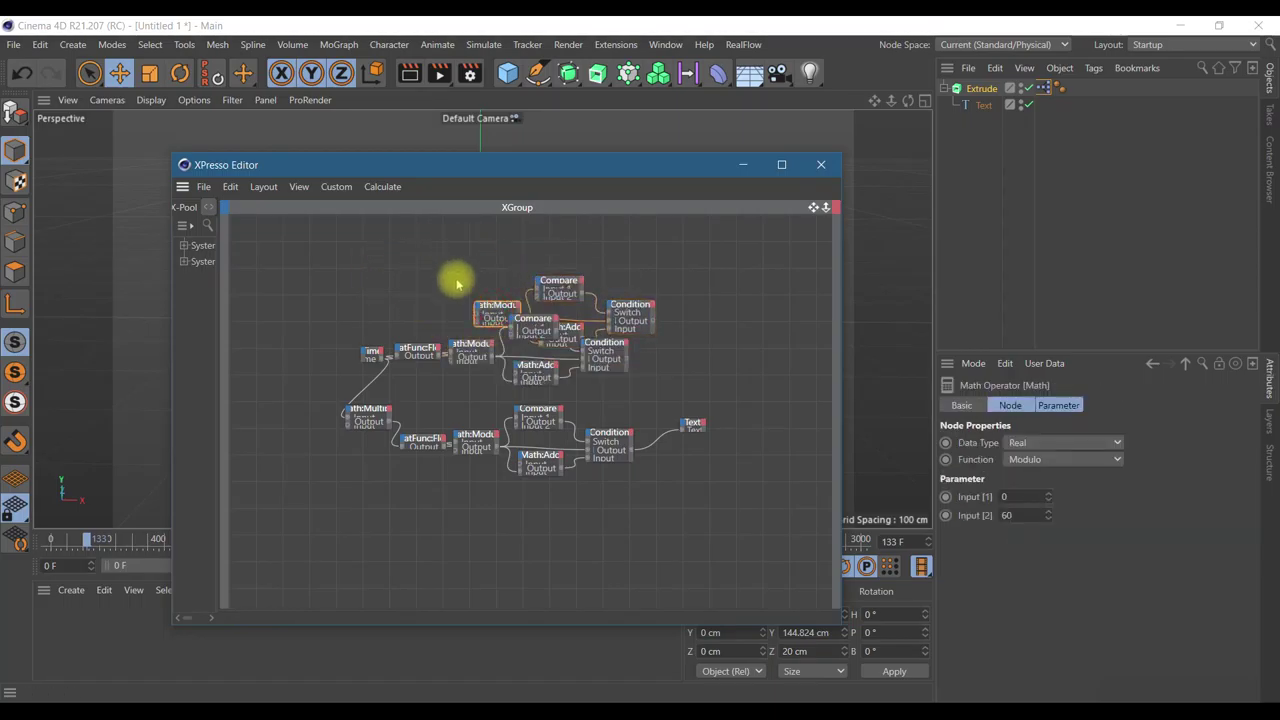
left_click_drag(557, 287, 543, 262)
left_click(22, 73)
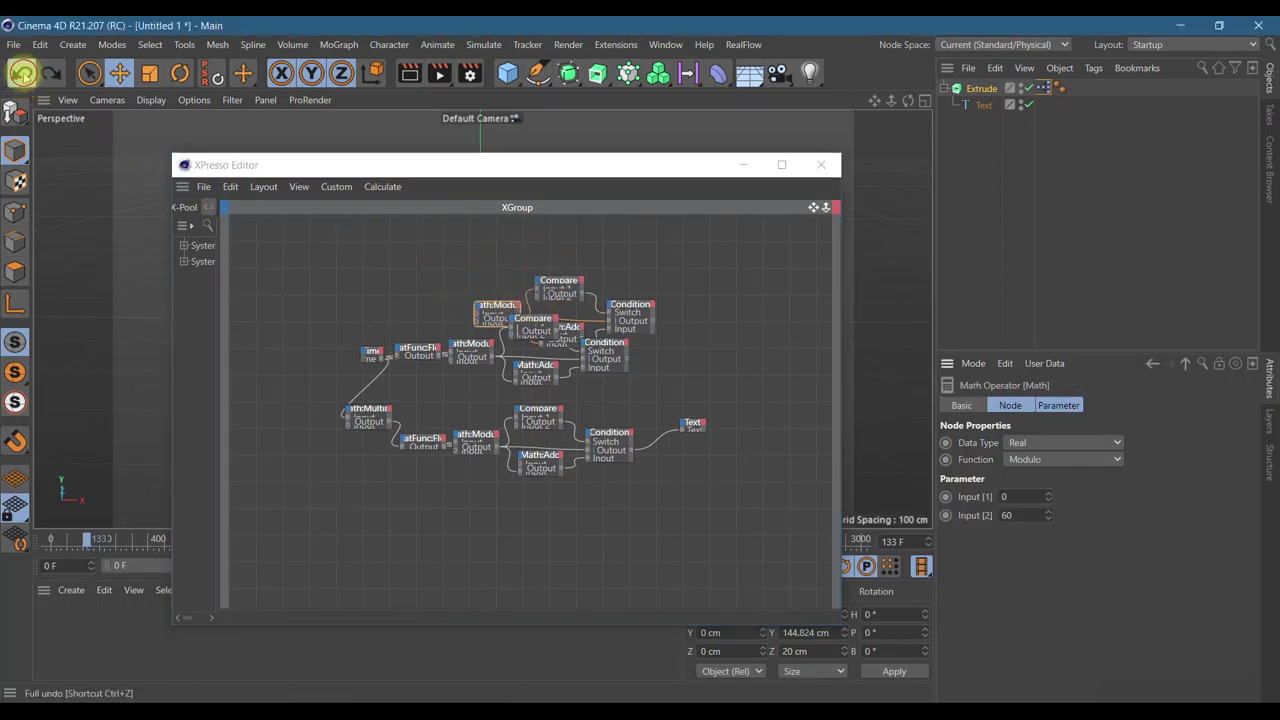
left_click(22, 73)
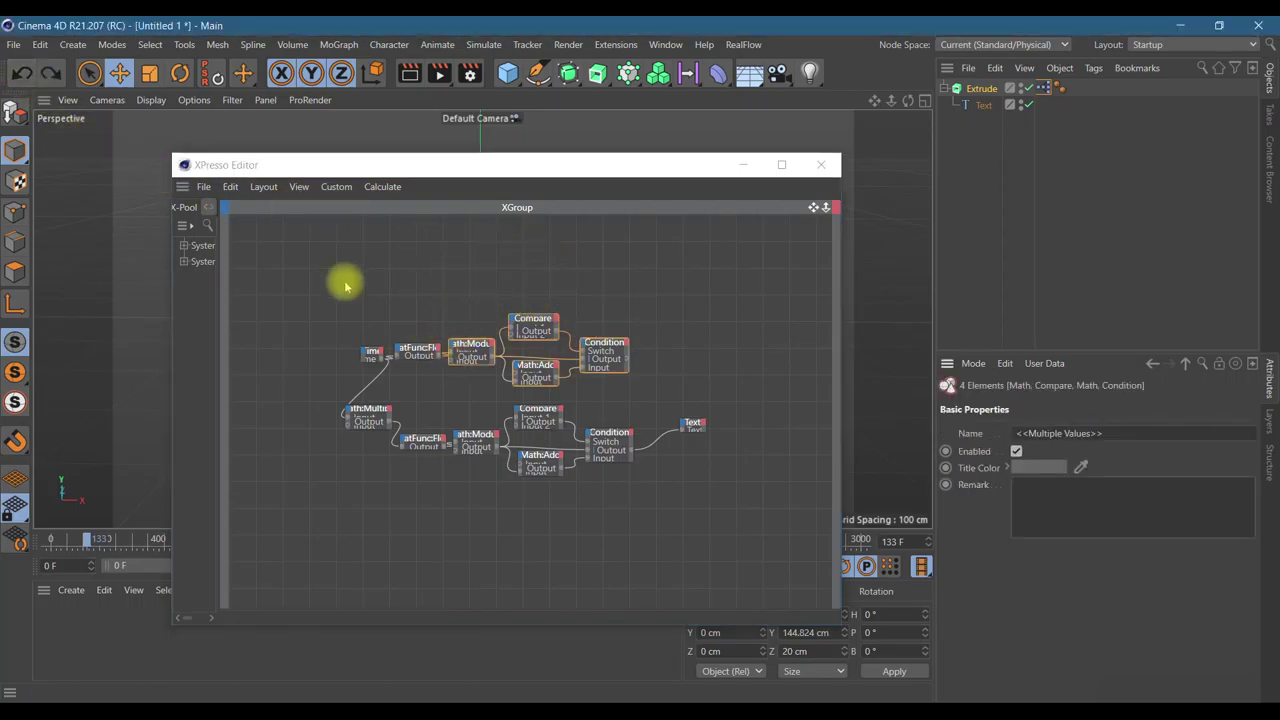
- Copy and paste the four selected nodes, then drag the pasted group above the existing chains
left_click(231, 190)
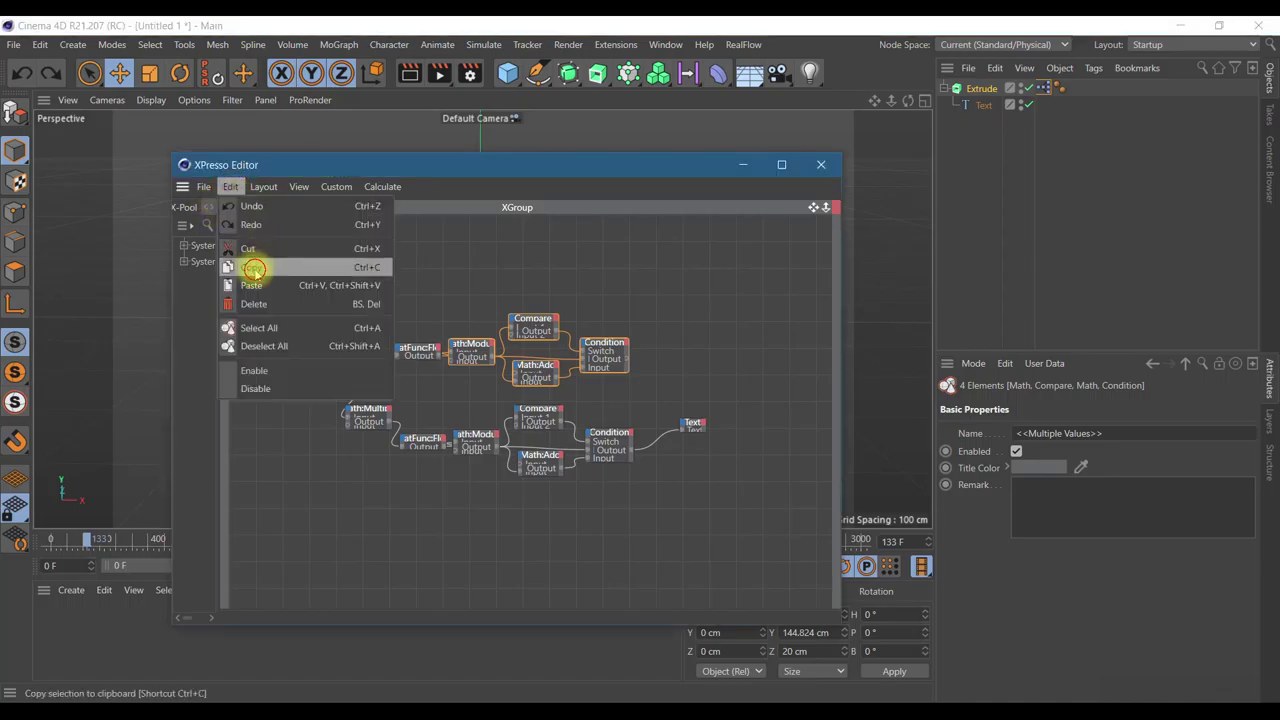
left_click(251, 271)
left_click(231, 187)
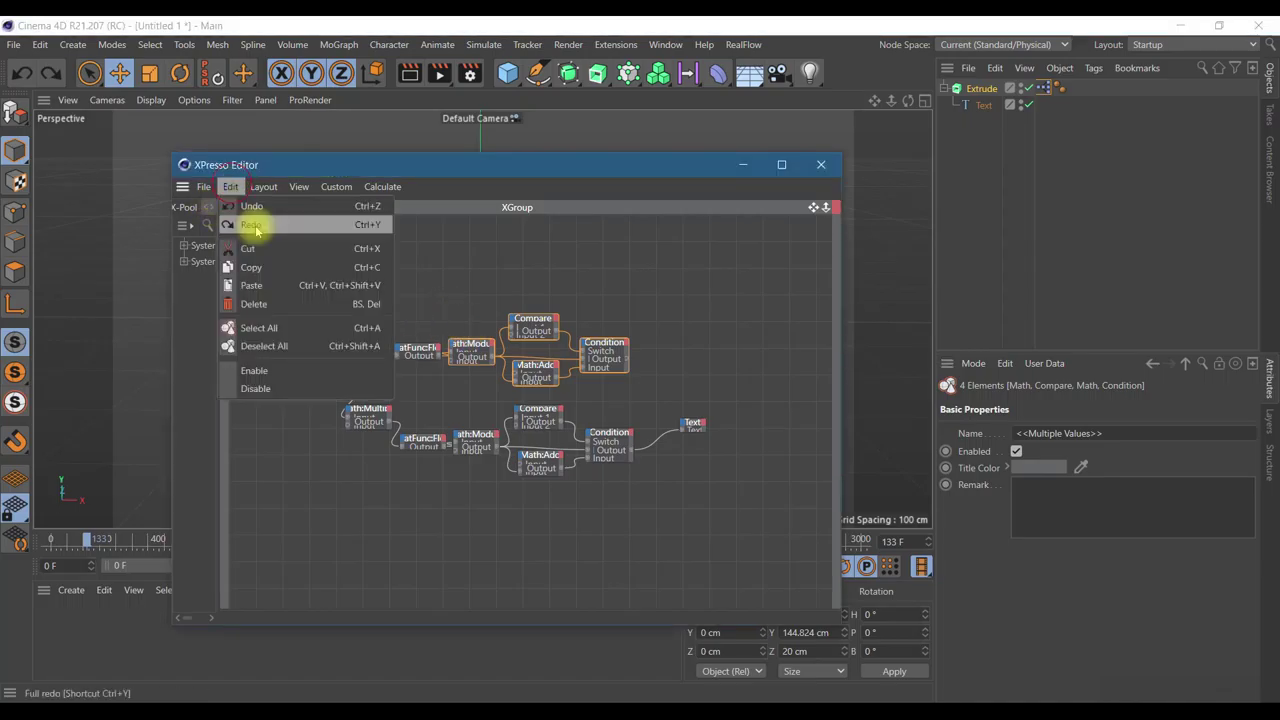
left_click(257, 286)
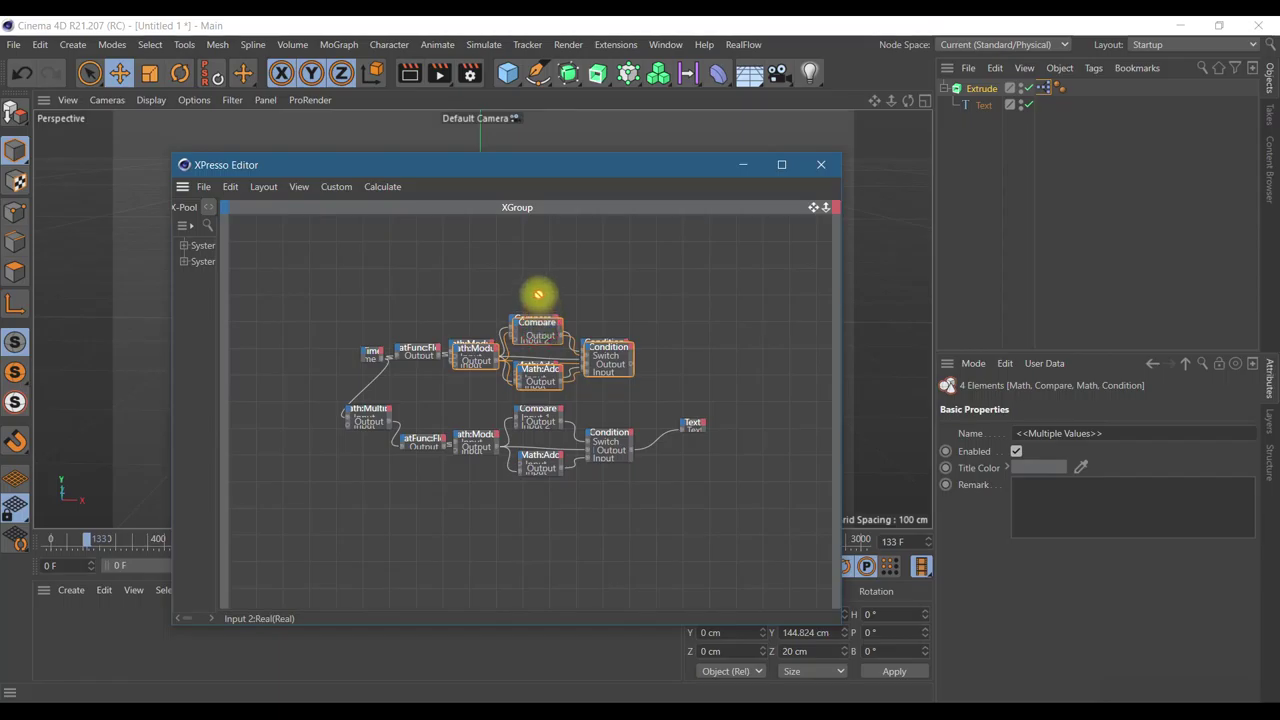
left_click_drag(538, 325, 497, 240)
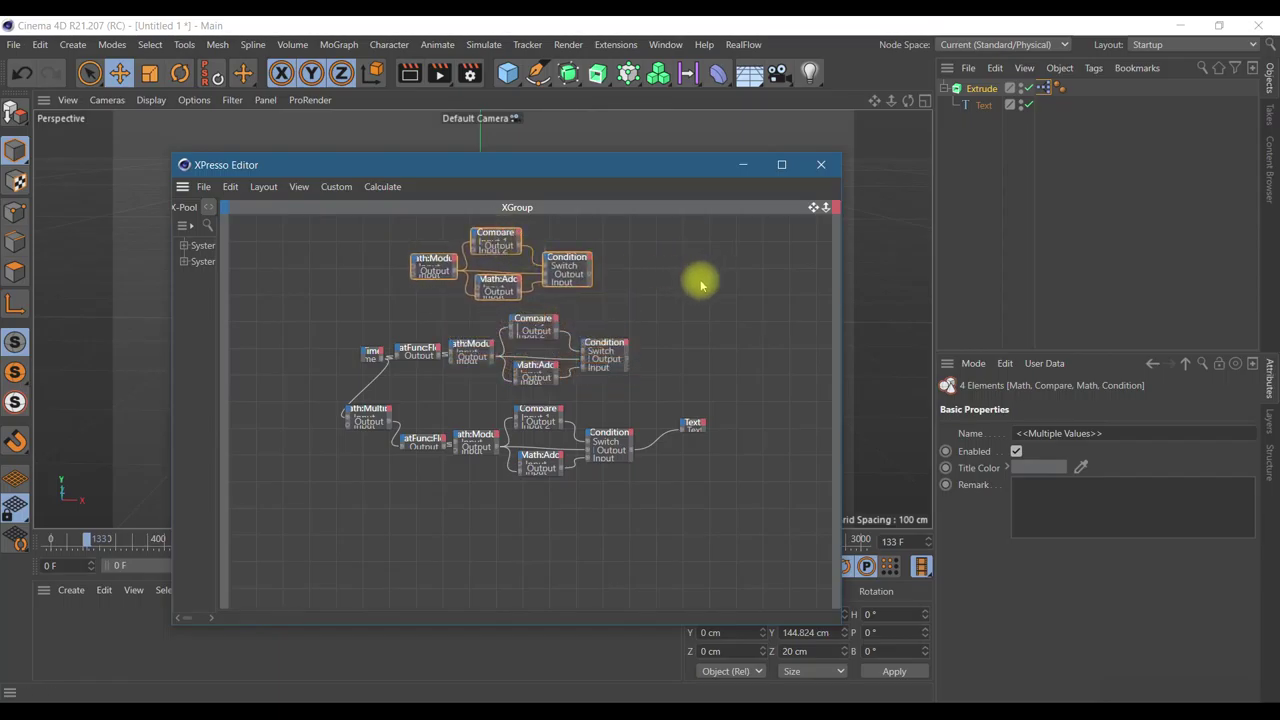
scroll(637, 309, "up", 1)
left_click_drag(677, 170, 800, 233)
left_click(767, 348)
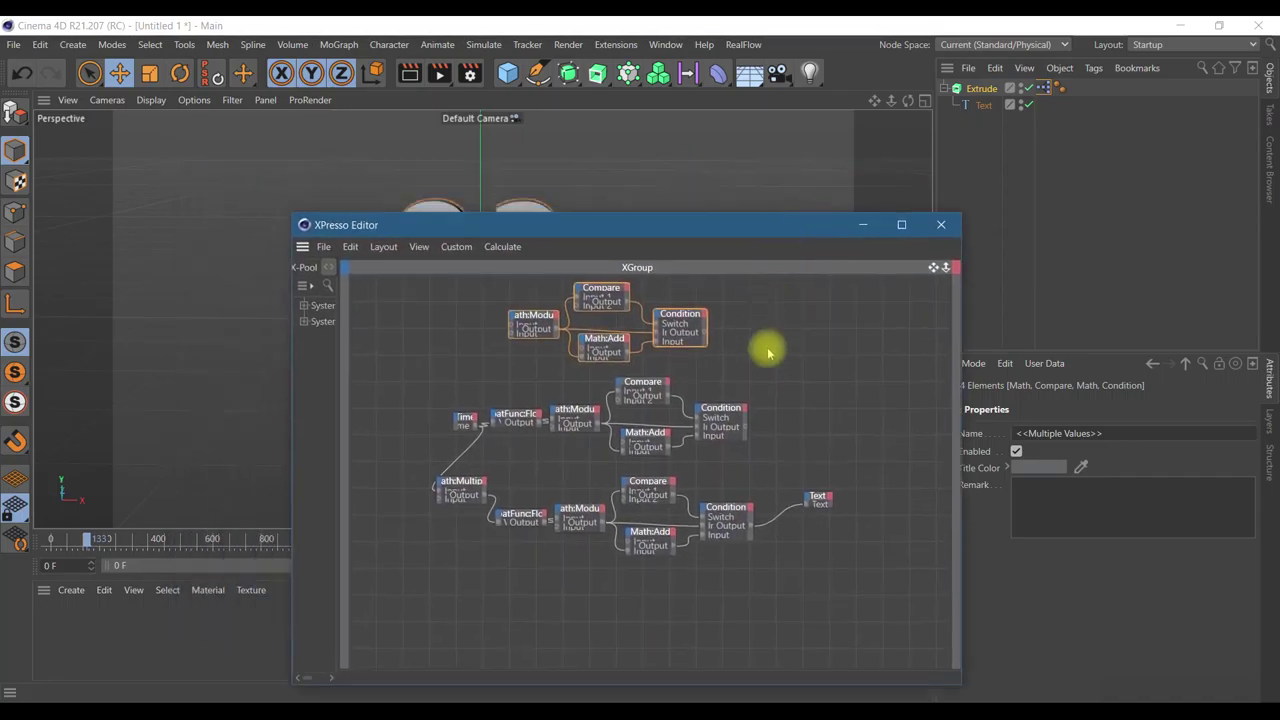
- Wire the Time node's output into the top Math:Modulo input
left_click(531, 329)
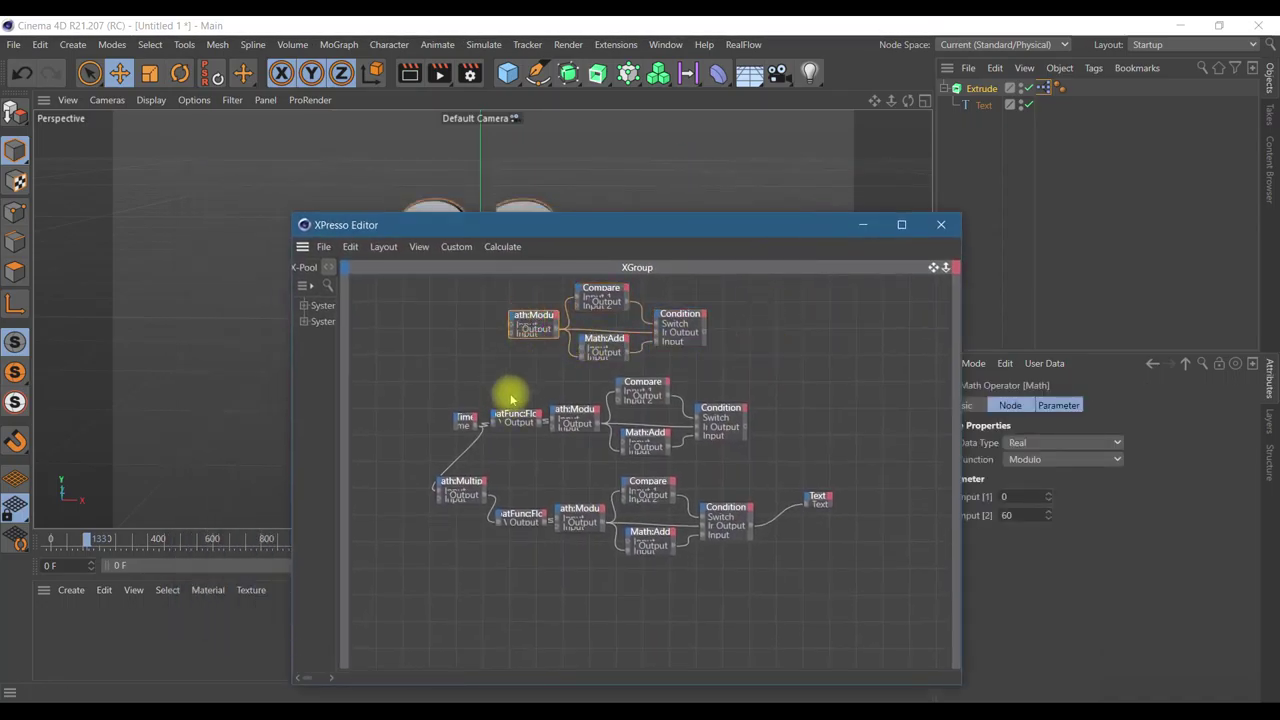
scroll(478, 400, "up", 2)
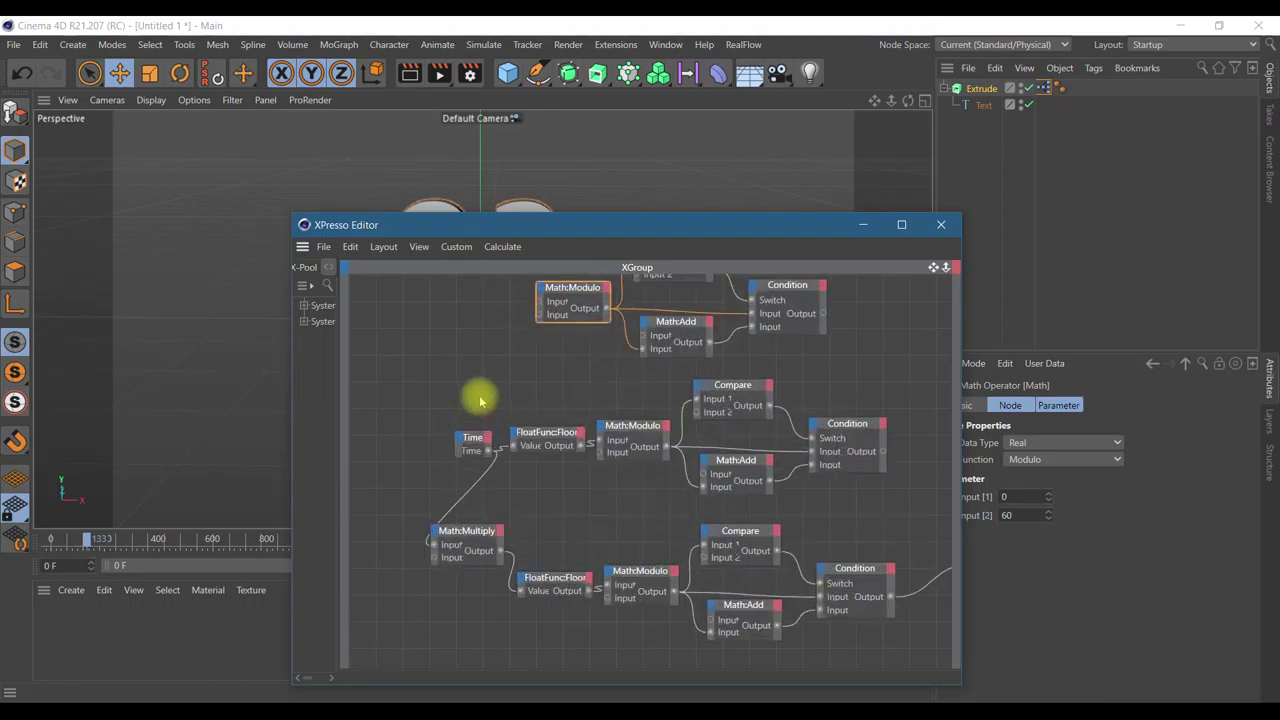
scroll(478, 400, "up", 1)
left_click_drag(534, 318, 462, 432)
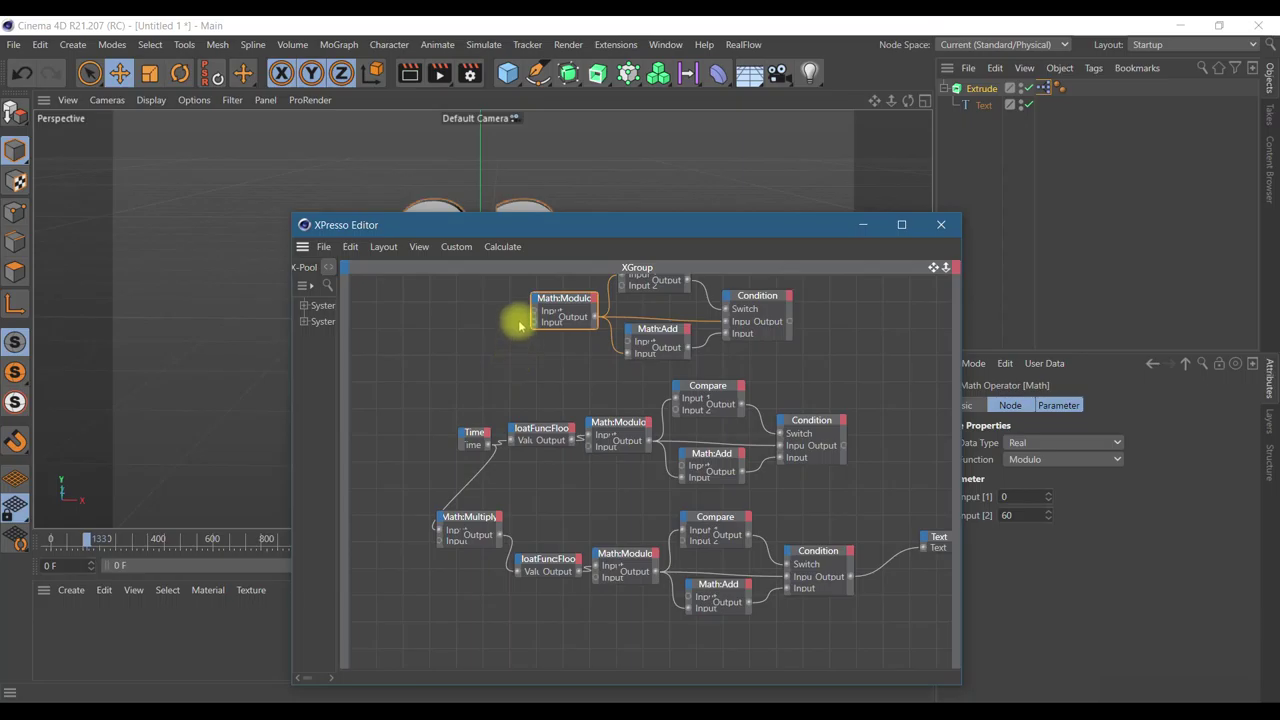
left_click_drag(536, 314, 492, 444)
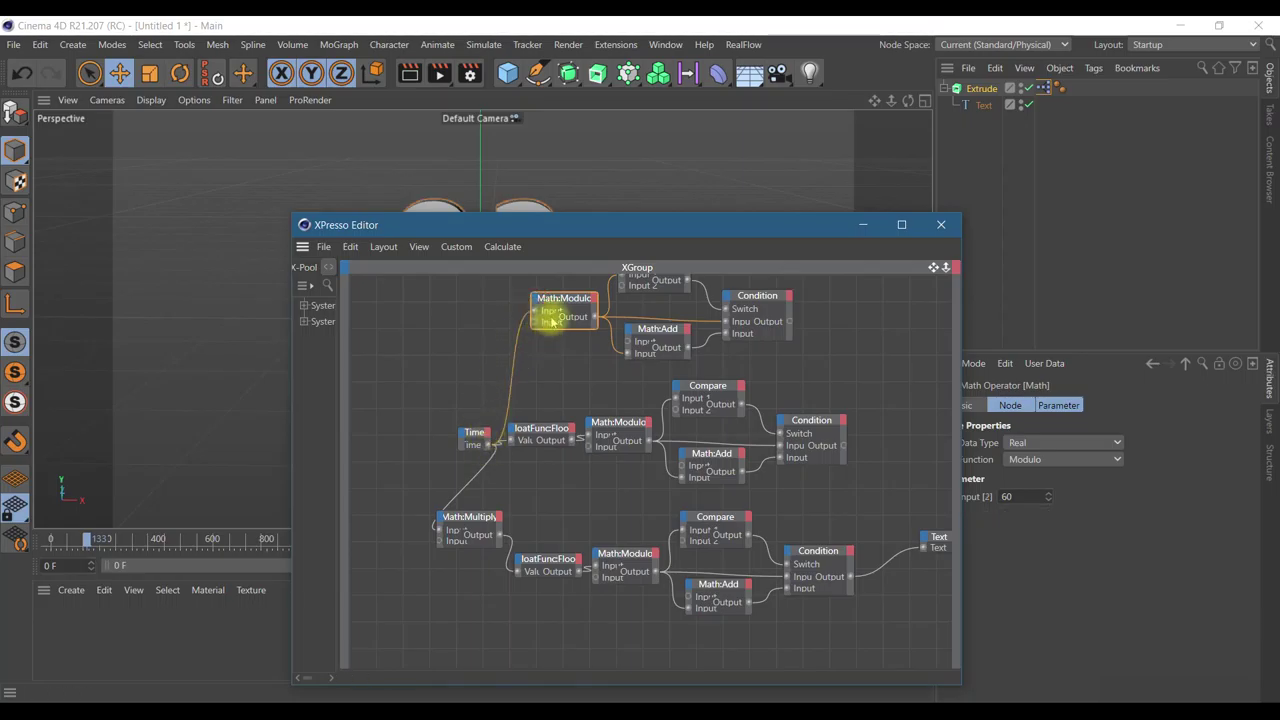
- Set the top Modulo's Input [2] to 1/60 (0.017)
left_click_drag(720, 227, 480, 180)
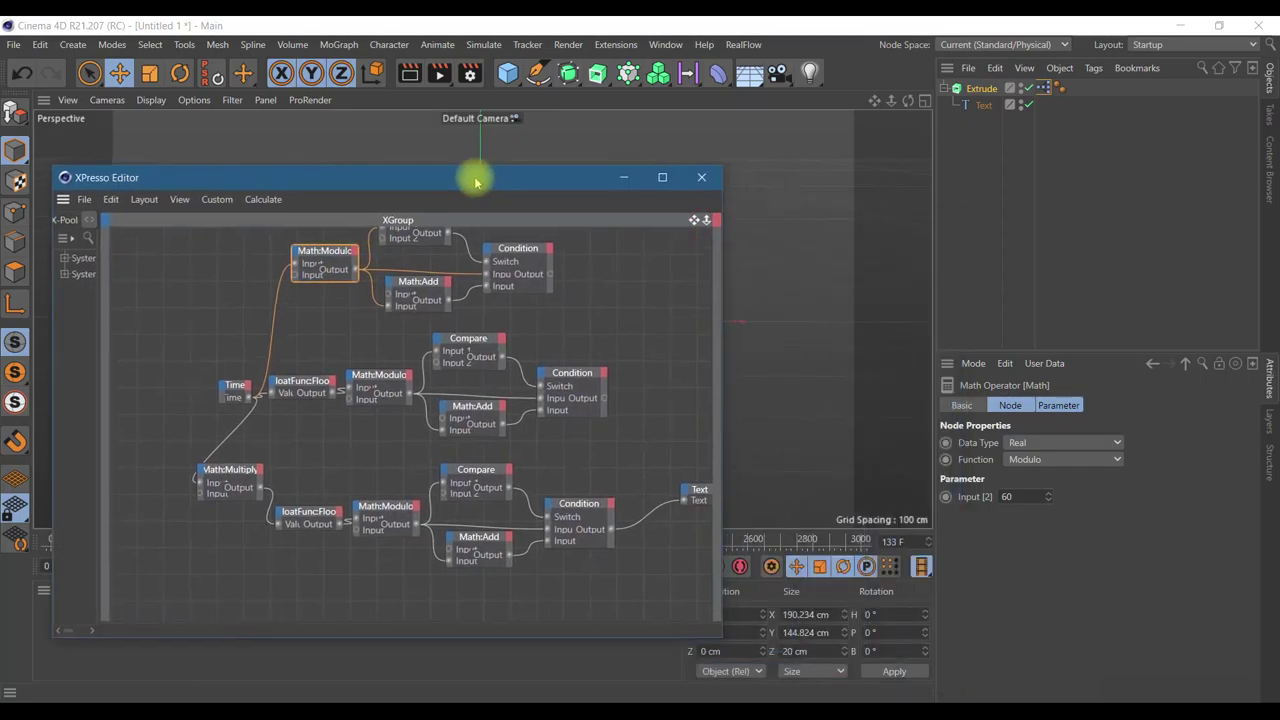
left_click(1012, 496)
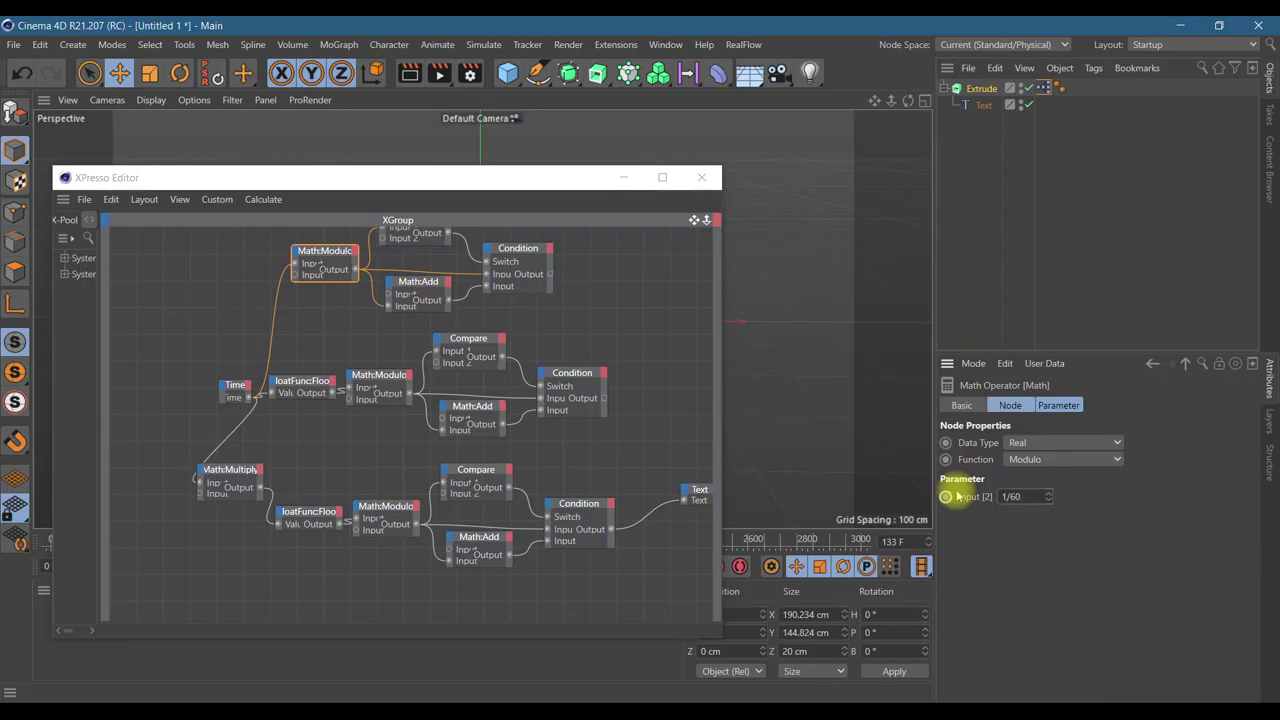
left_click(1004, 590)
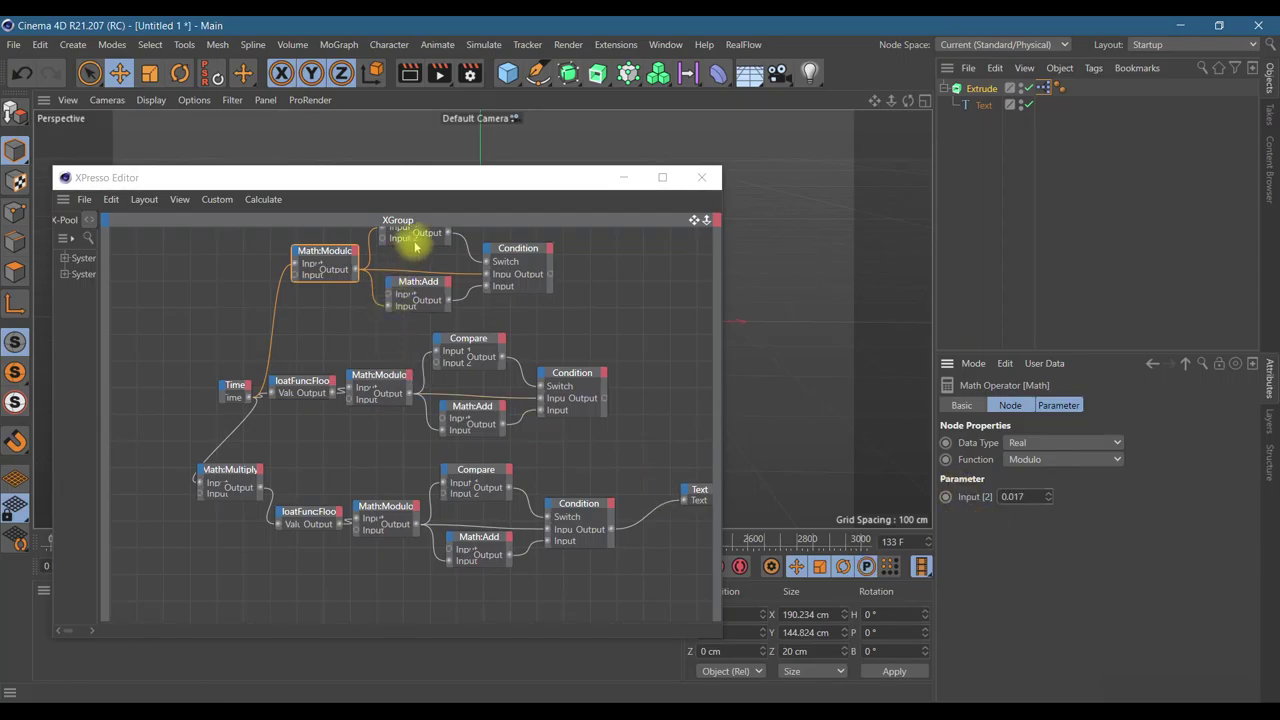
left_click_drag(585, 190, 634, 297)
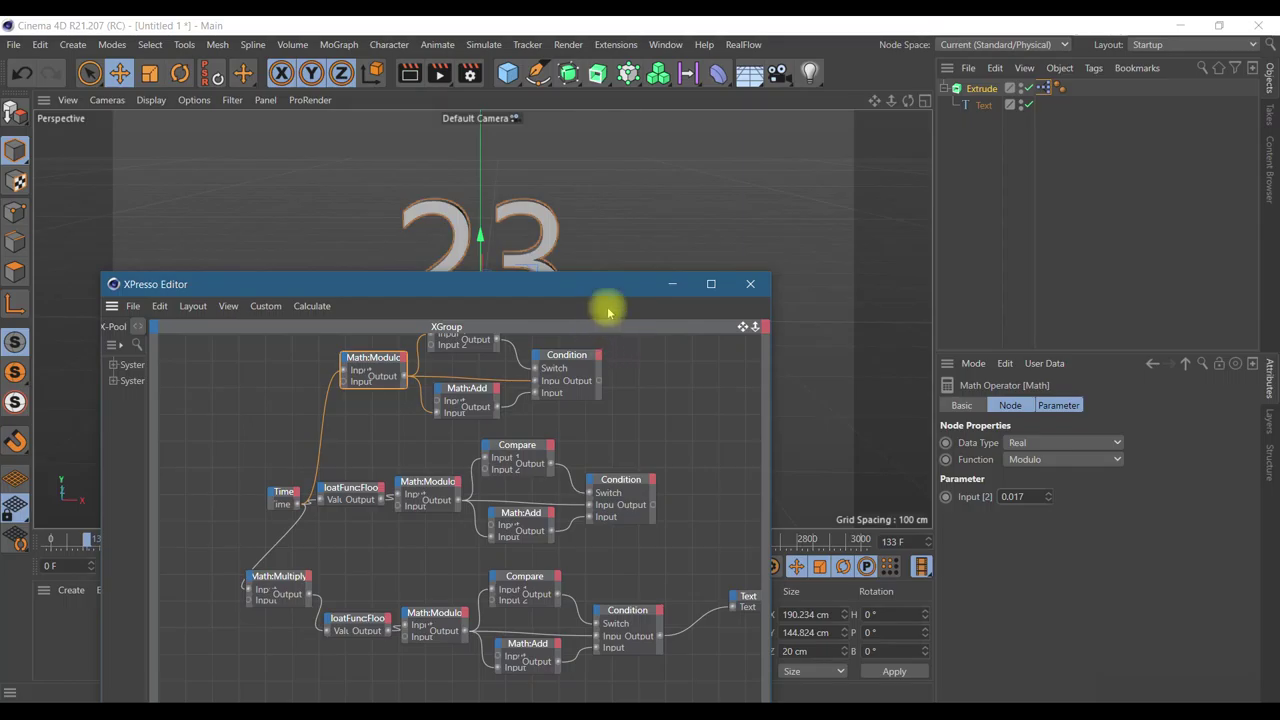
- Enlarge the XPresso window and delete the top Modulo–Compare–Add–Condition group
left_click_drag(596, 288, 629, 126)
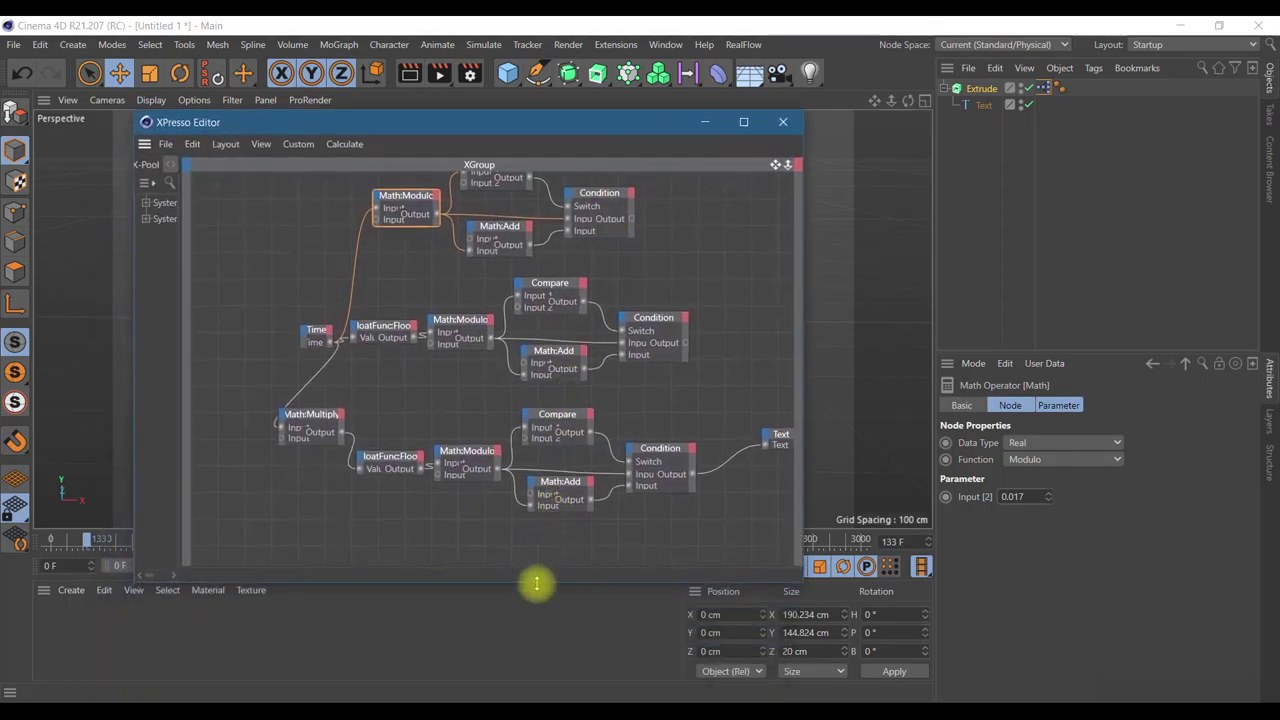
left_click_drag(536, 584, 514, 694)
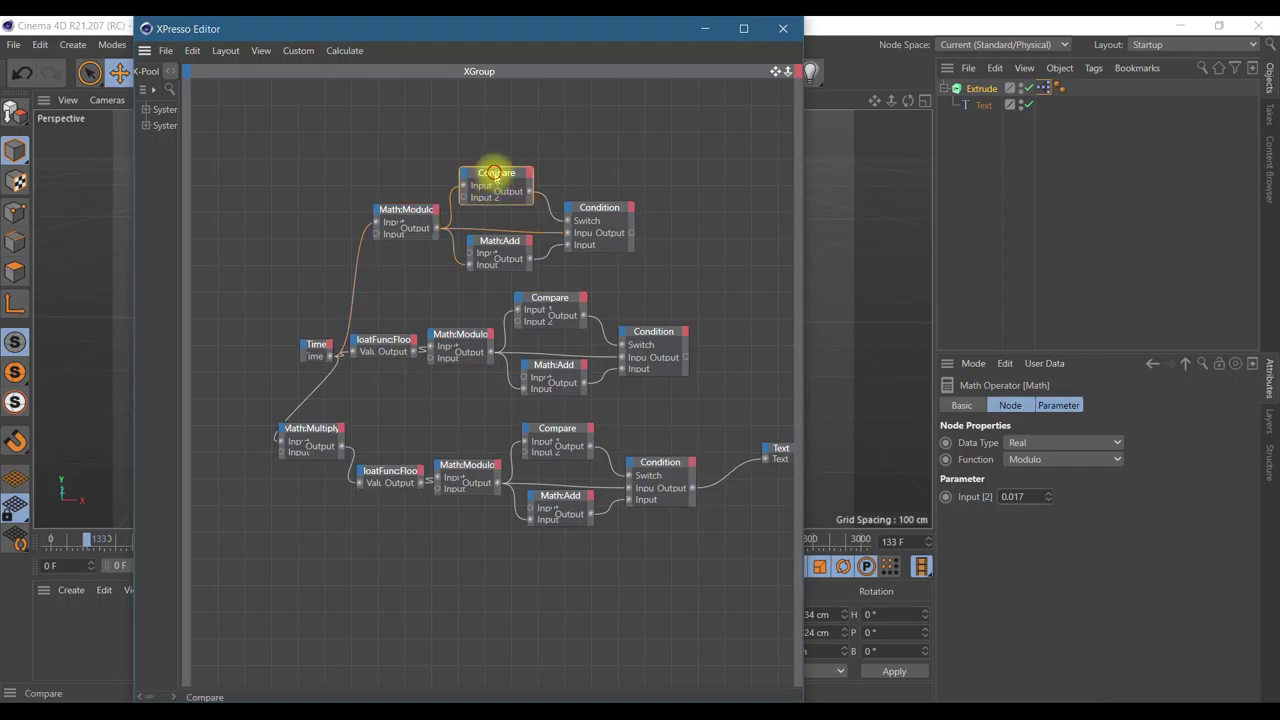
double_click(1005, 496)
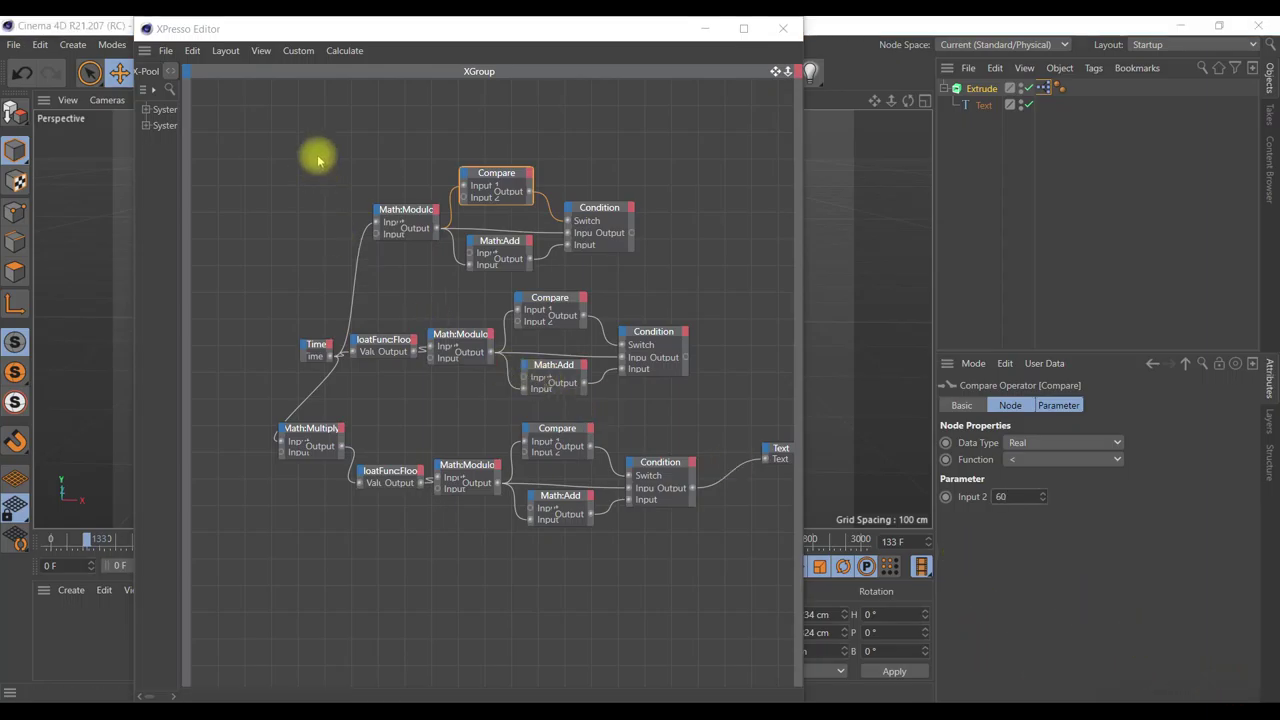
left_click_drag(320, 157, 670, 285)
key("Delete")
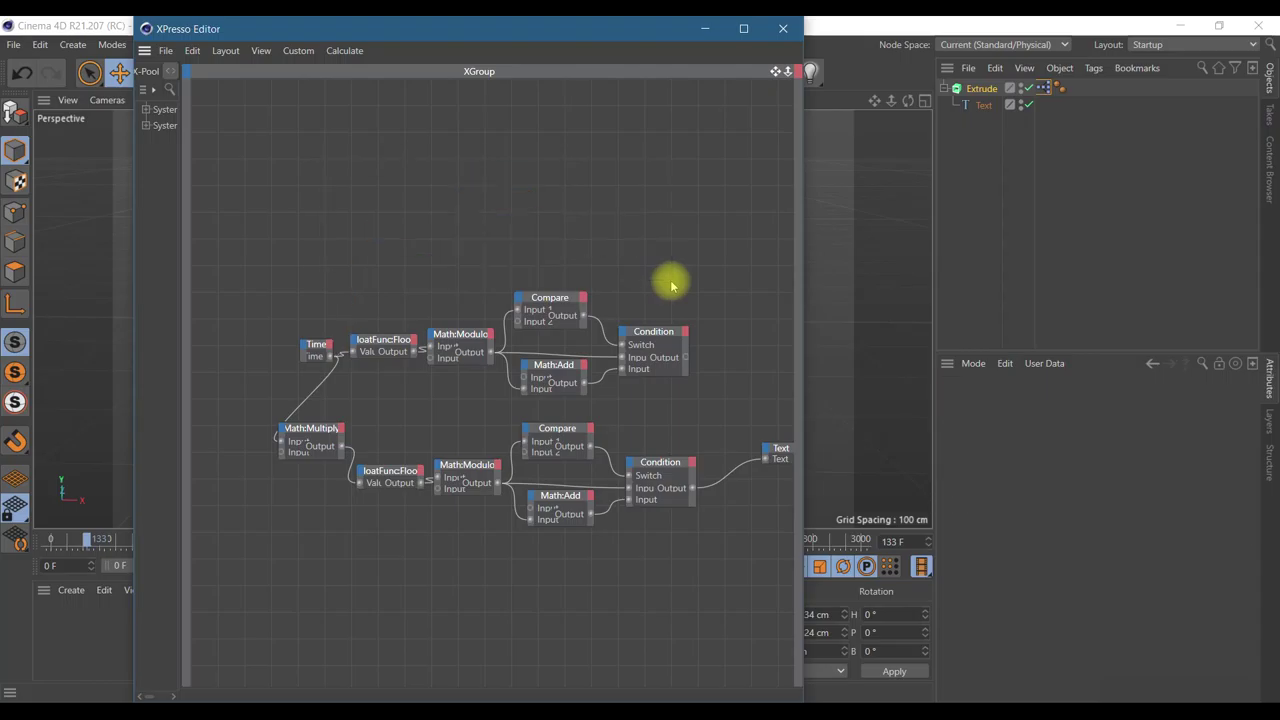
- Select the six-node lower chain, try a drag duplicate, then undo it
left_click_drag(252, 408, 633, 558)
left_click_drag(697, 574, 702, 572)
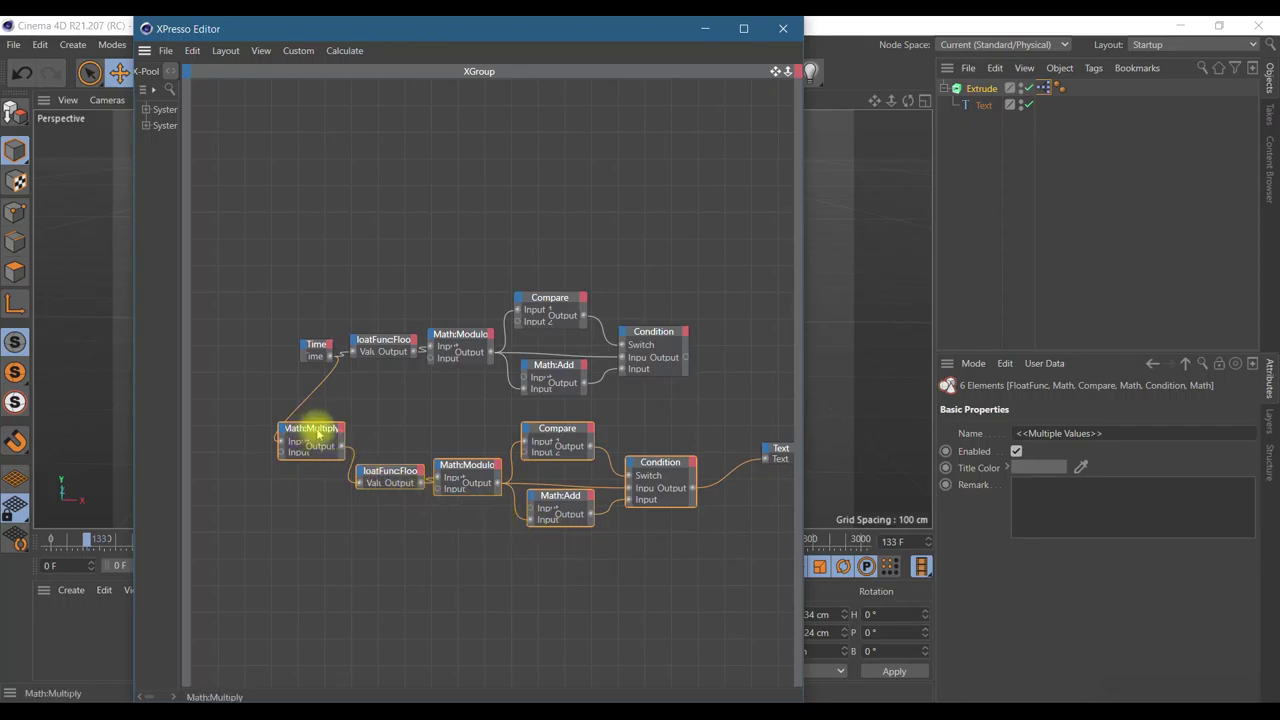
left_click_drag(314, 432, 311, 455)
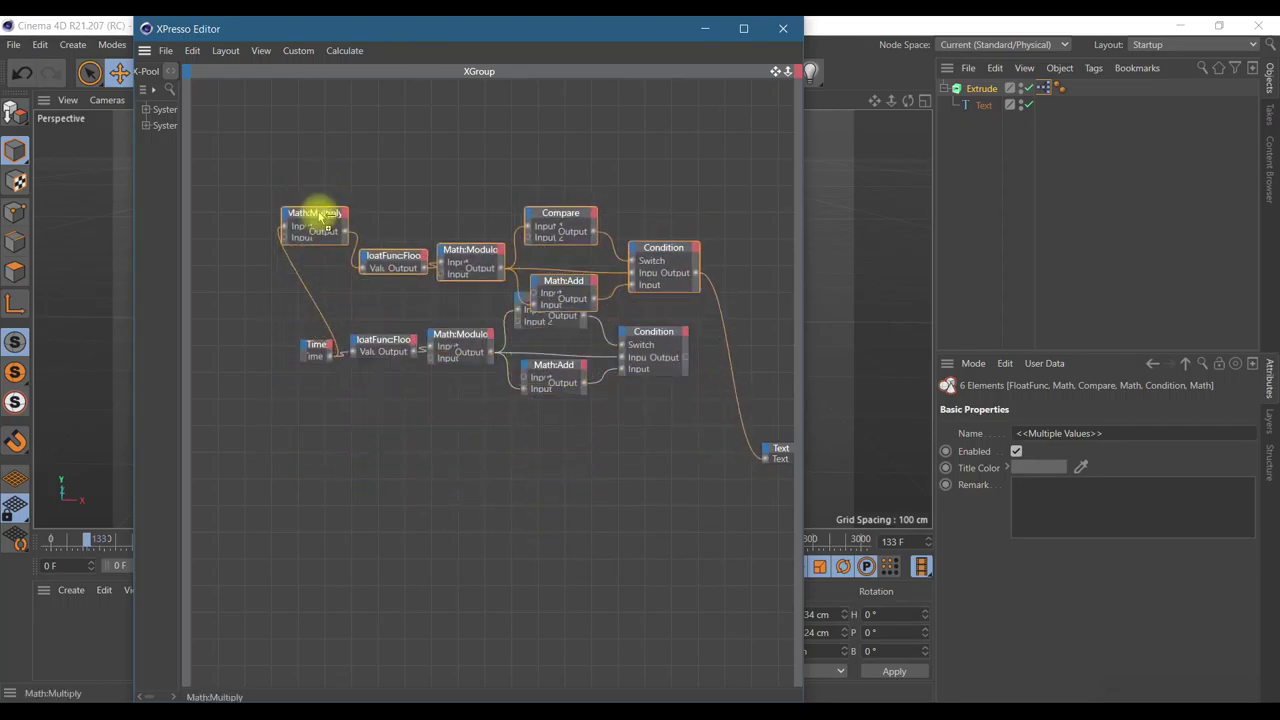
left_click_drag(314, 455, 330, 296, "ctrl")
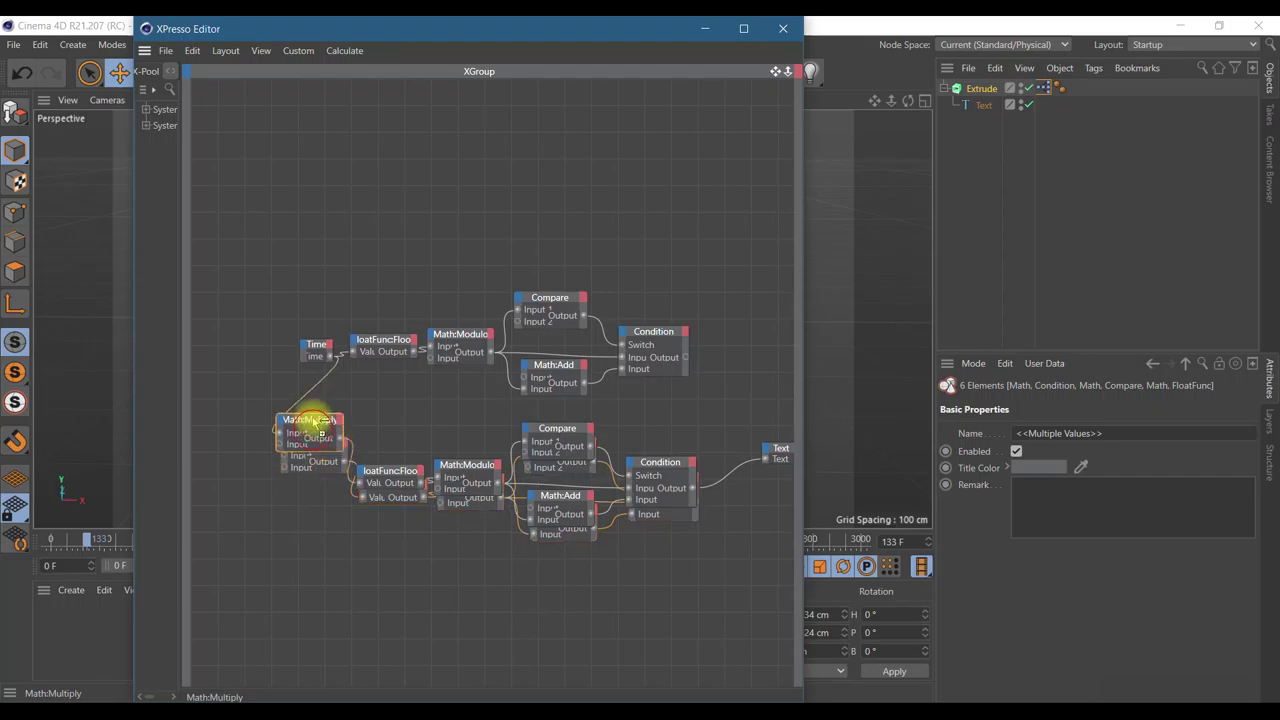
left_click(22, 72)
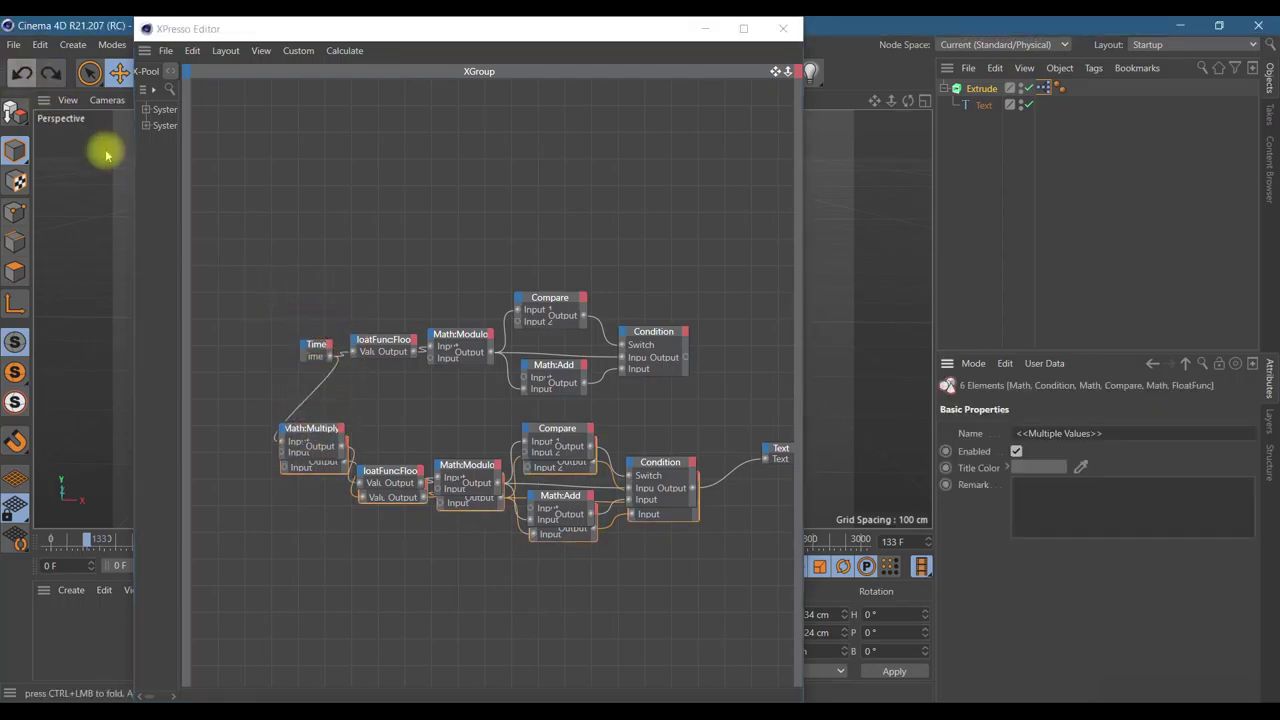
mouse_move(323, 427)
left_mouse_down()
mouse_move(320, 277)
mouse_move(305, 335)
left_mouse_up()
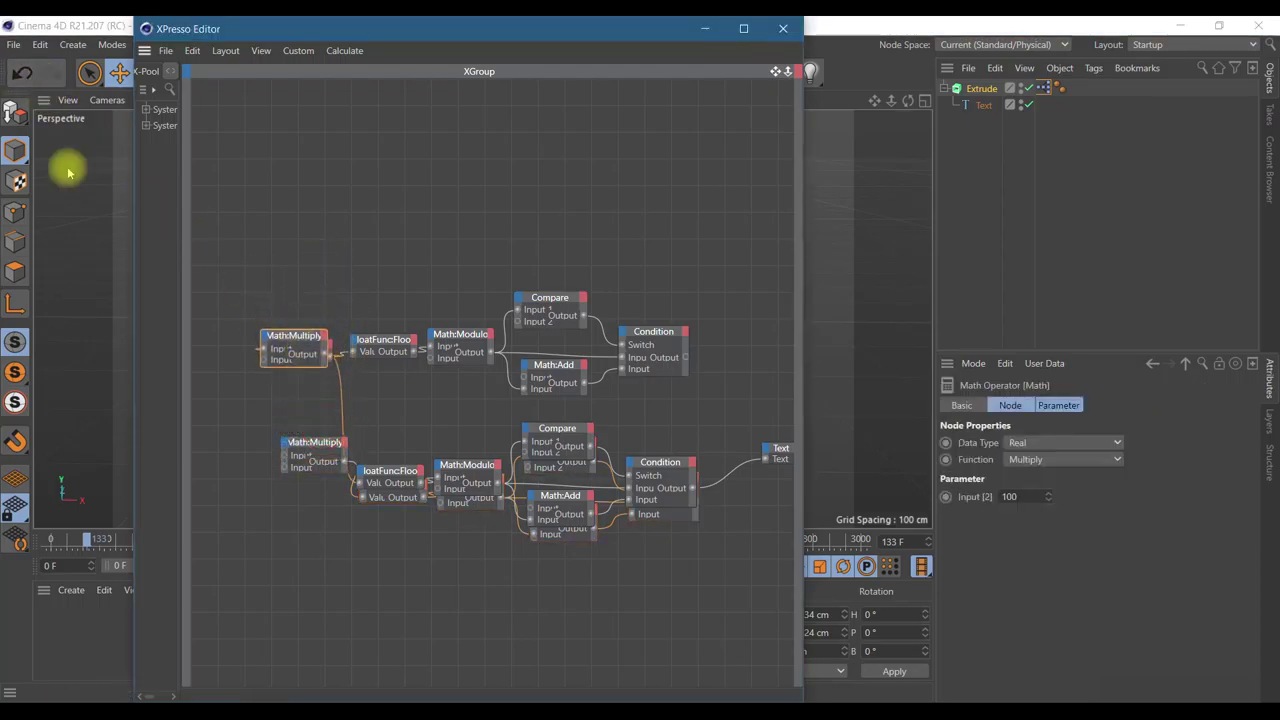
left_click(22, 74)
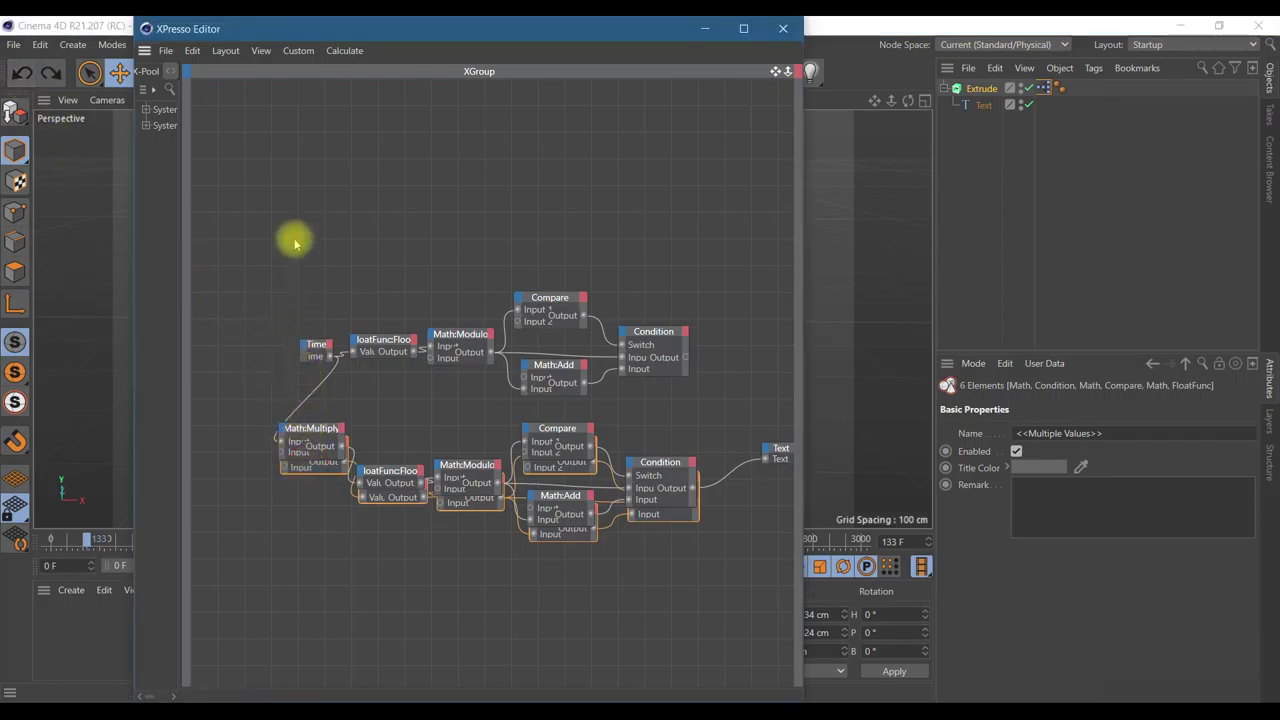
left_click(18, 77)
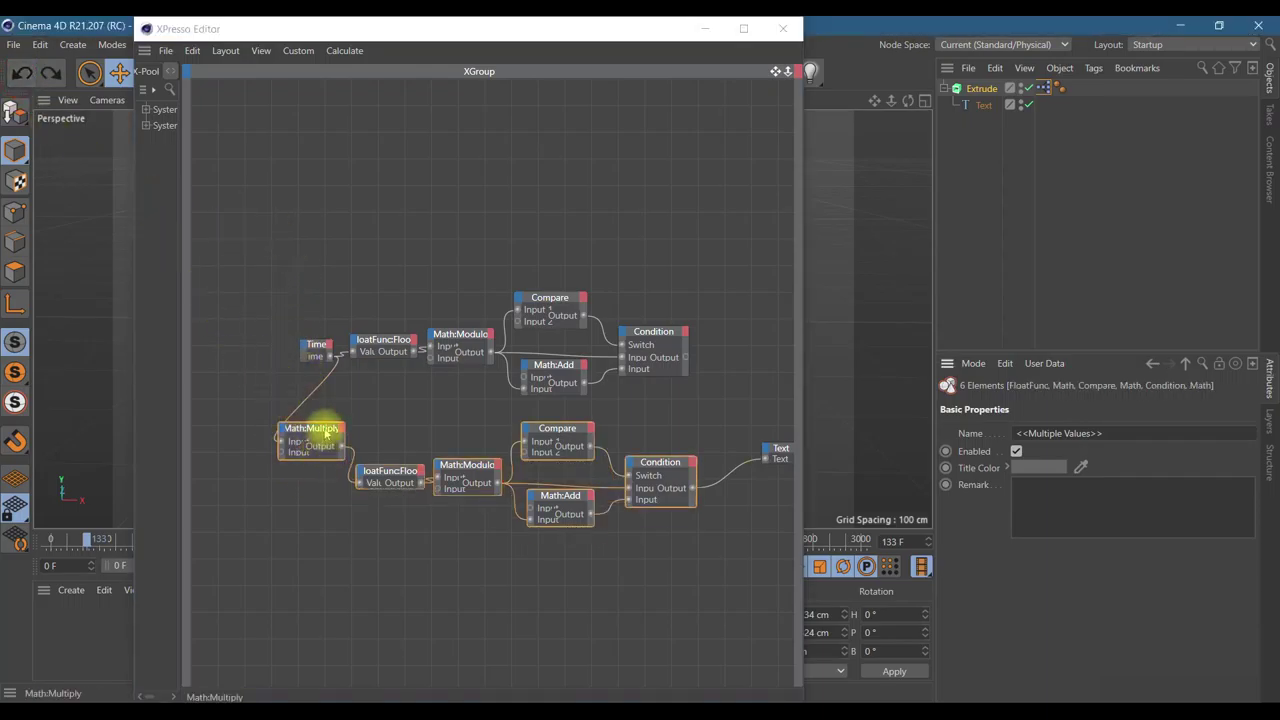
- Copy and paste the lower chain and move the copy to the top of the graph
left_click(192, 50)
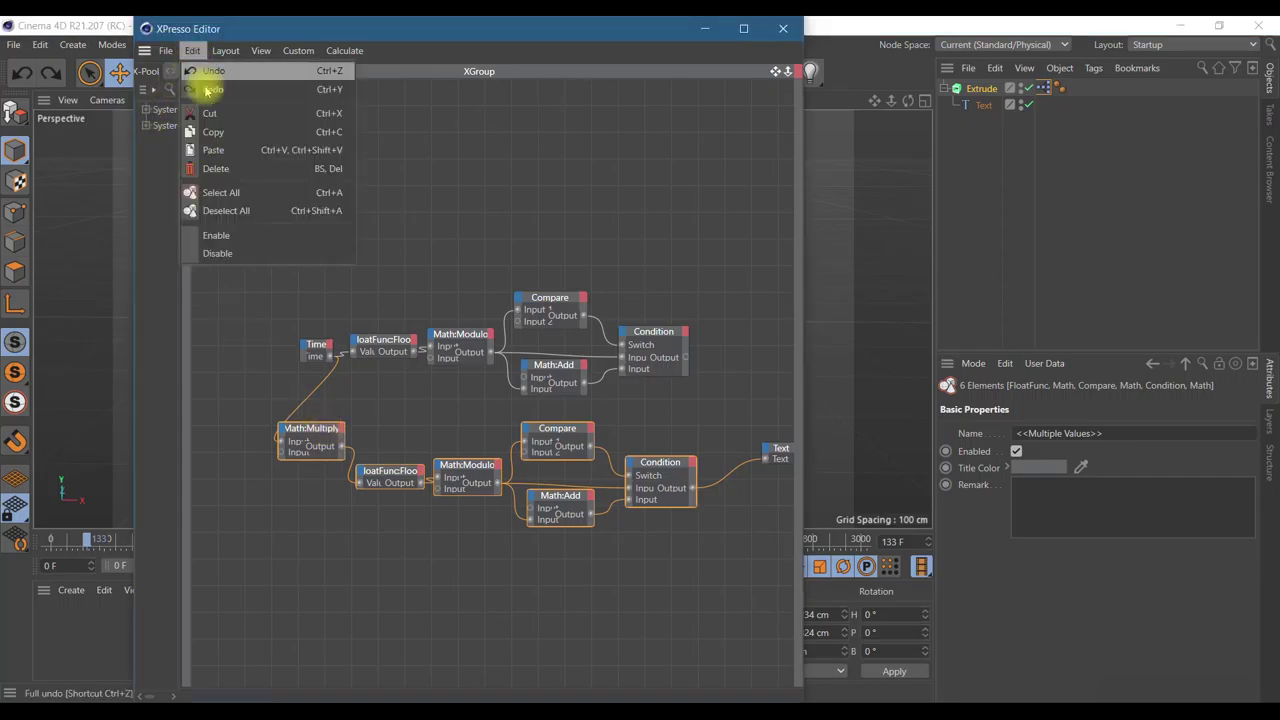
left_click(226, 141)
left_click(190, 50)
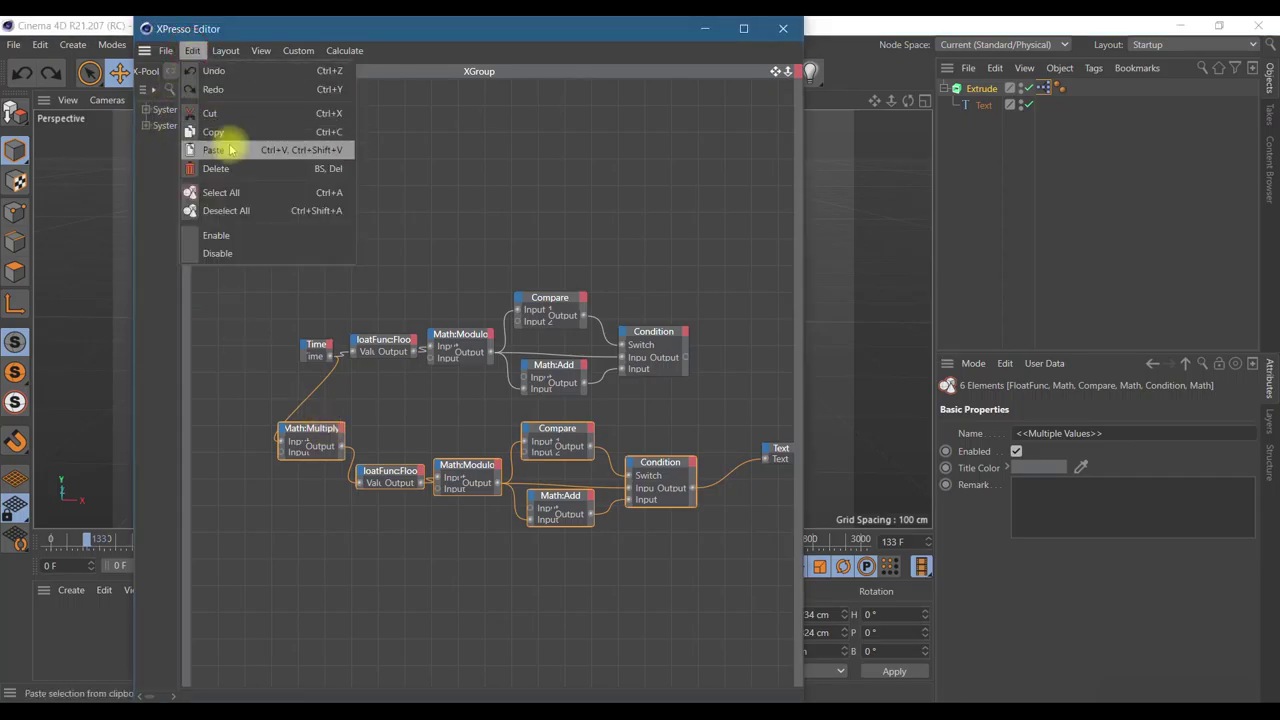
left_click(214, 149)
left_click_drag(330, 437, 348, 160)
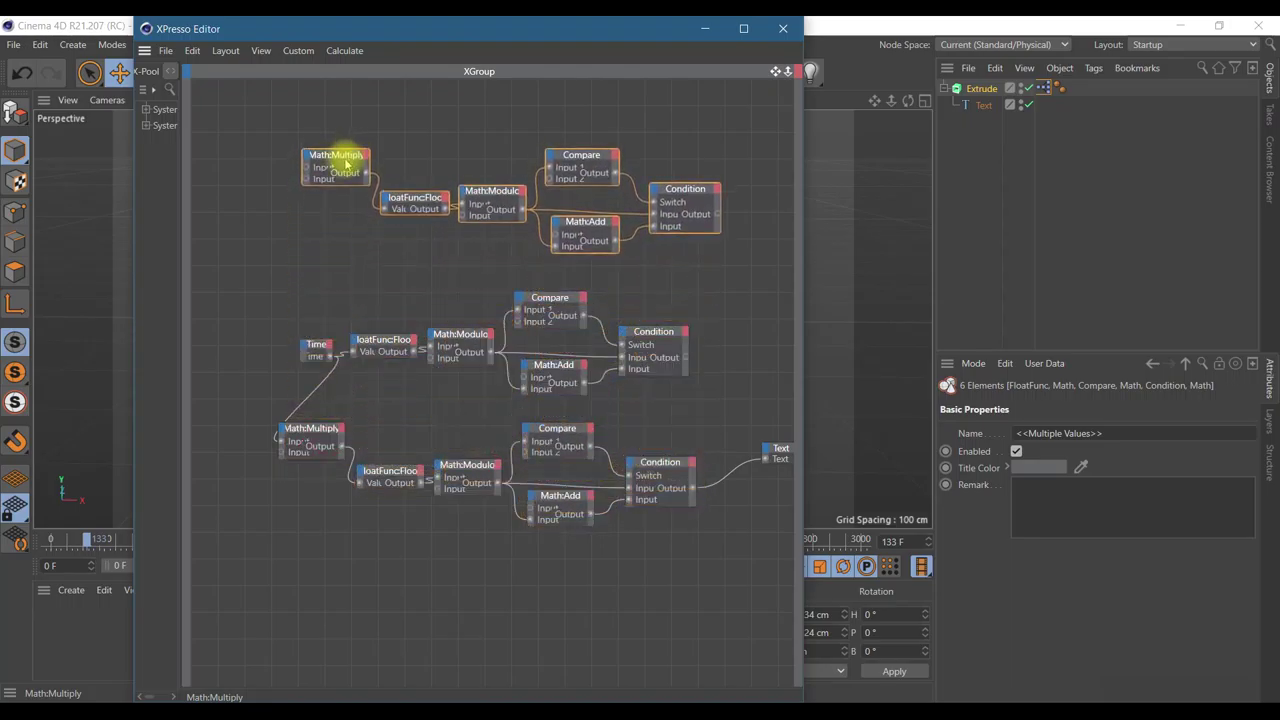
left_click(309, 252)
left_click(327, 157)
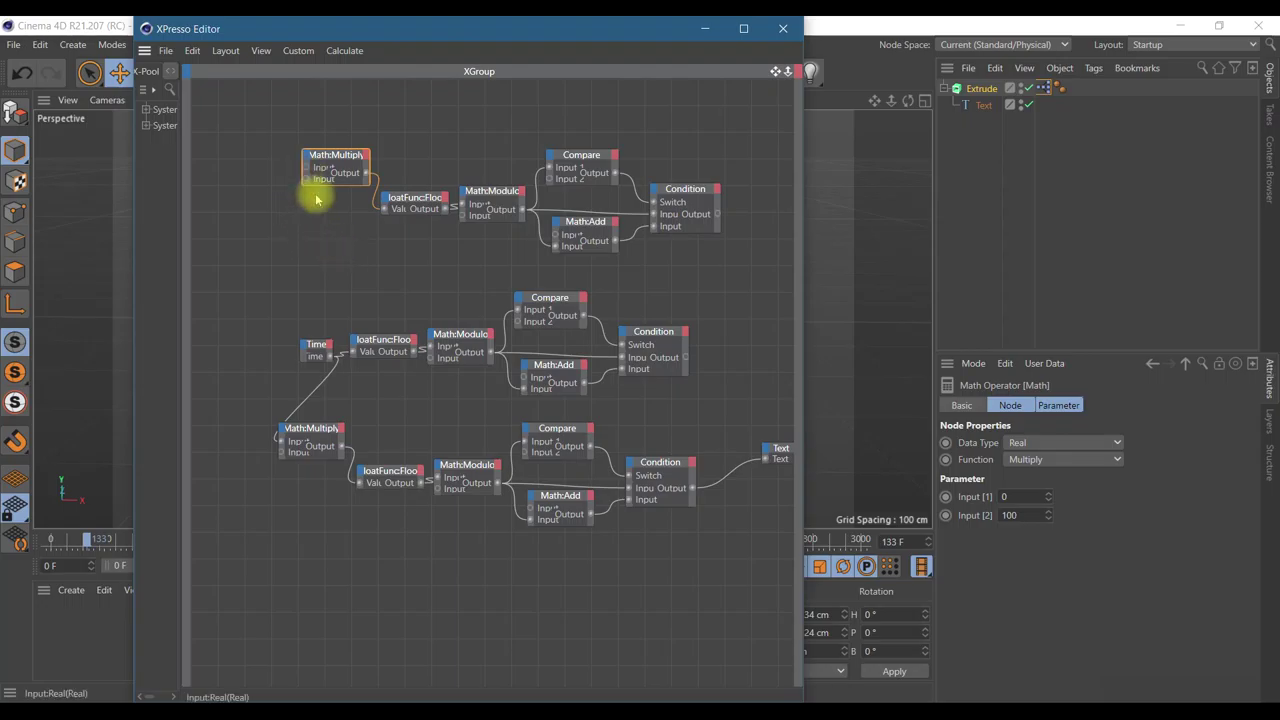
- Wire Time into the copied Math:Multiply and set its multiplier to 1/60 (0.017)
left_click(307, 166)
left_click_drag(315, 191, 330, 358)
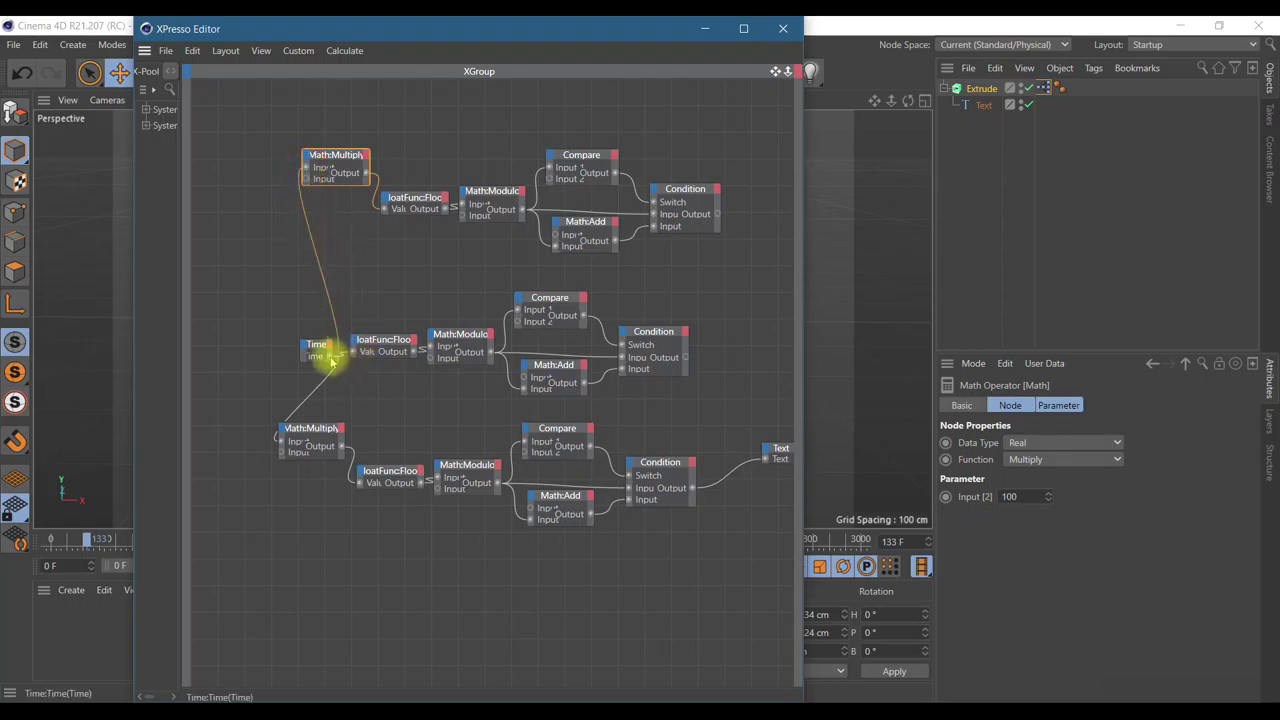
left_click(1015, 497)
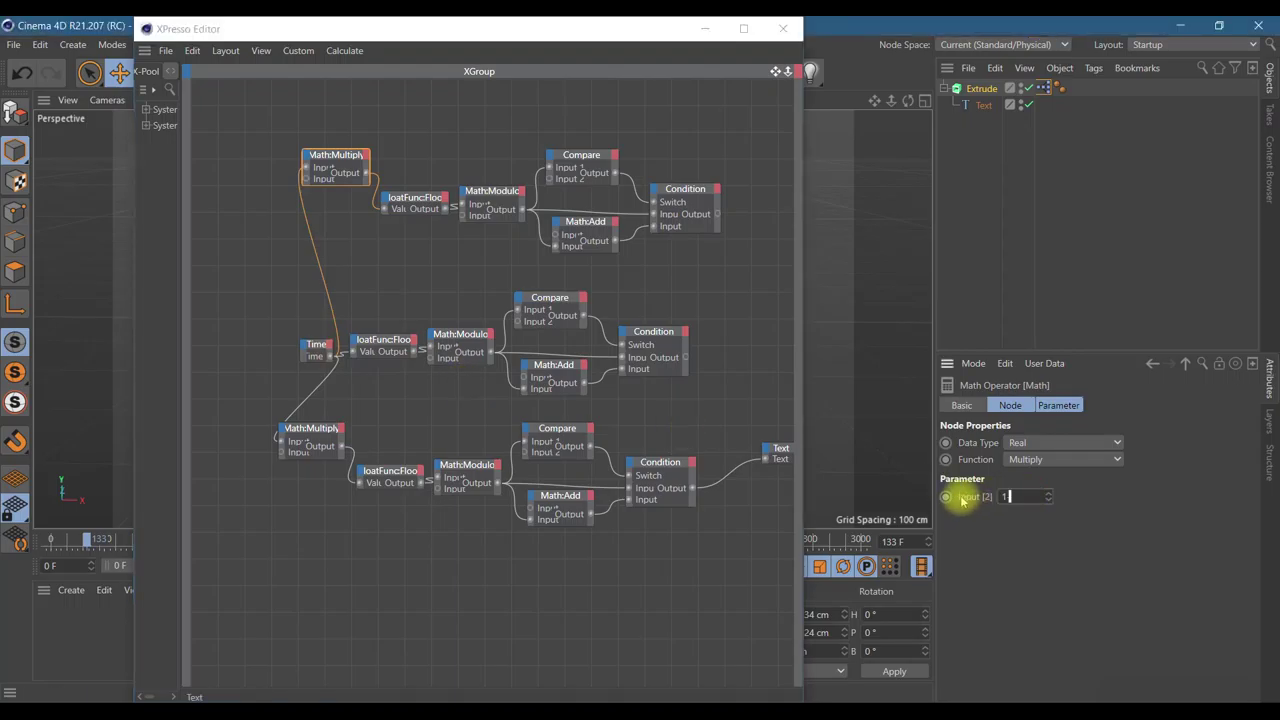
type("/60")
left_click(1020, 497)
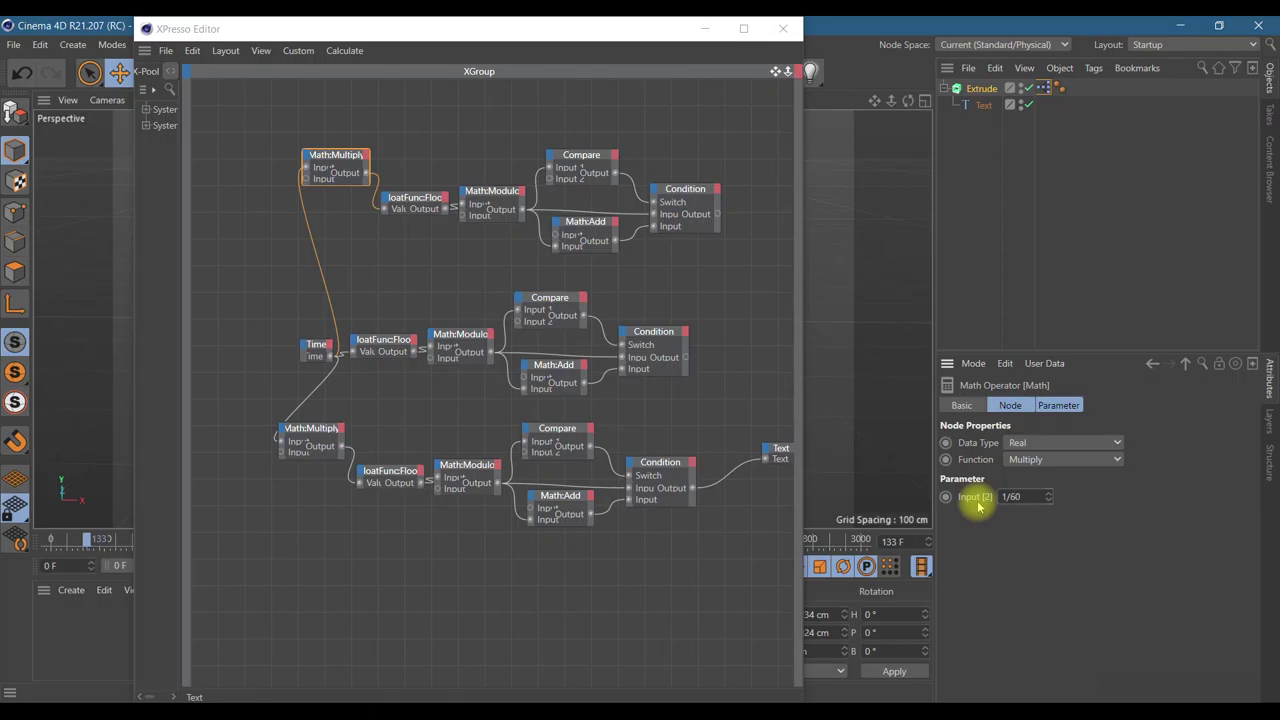
key("Return")
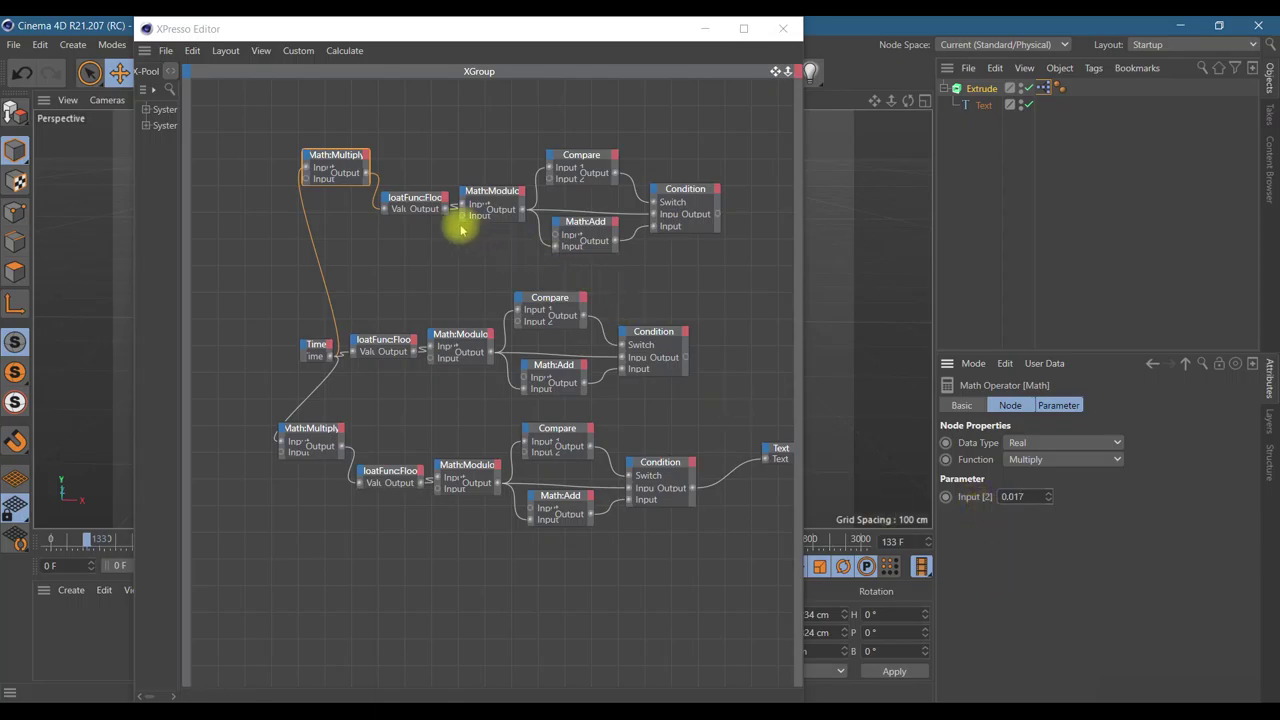
- Set the copied Math:Modulo divisor to 100 and recheck the Multiply value
left_click(495, 197)
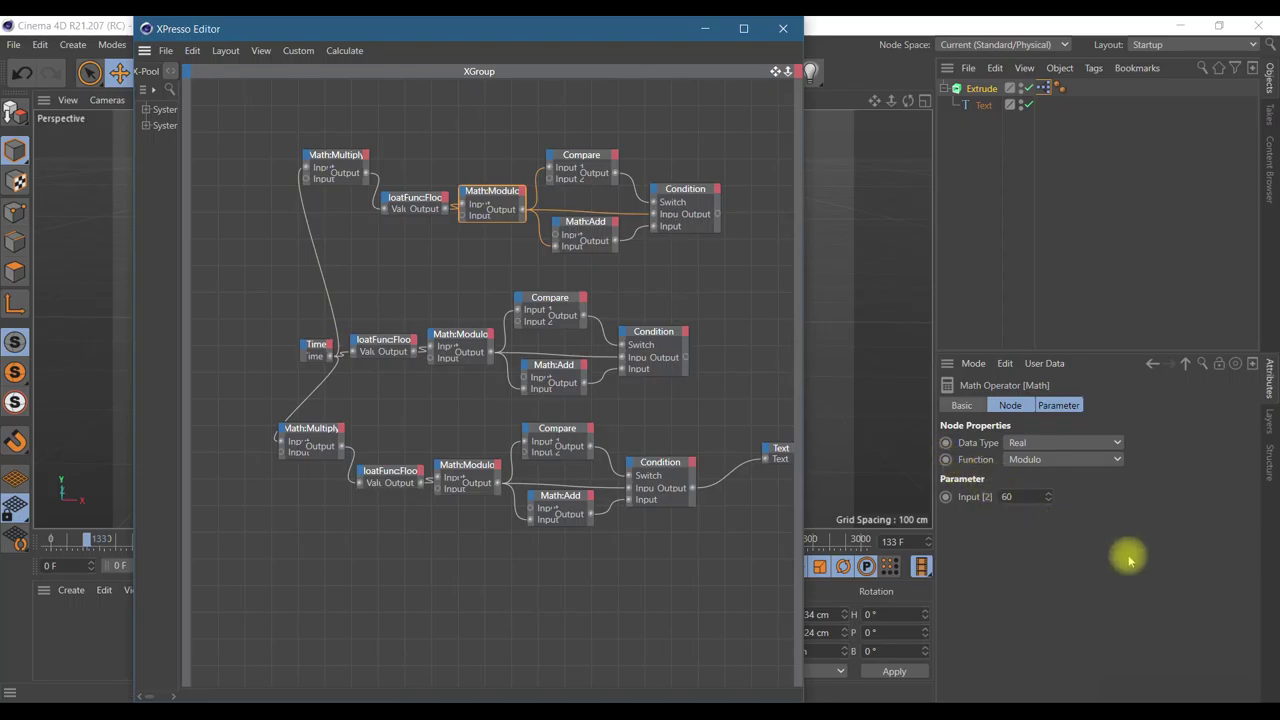
double_click(1010, 496)
type("100")
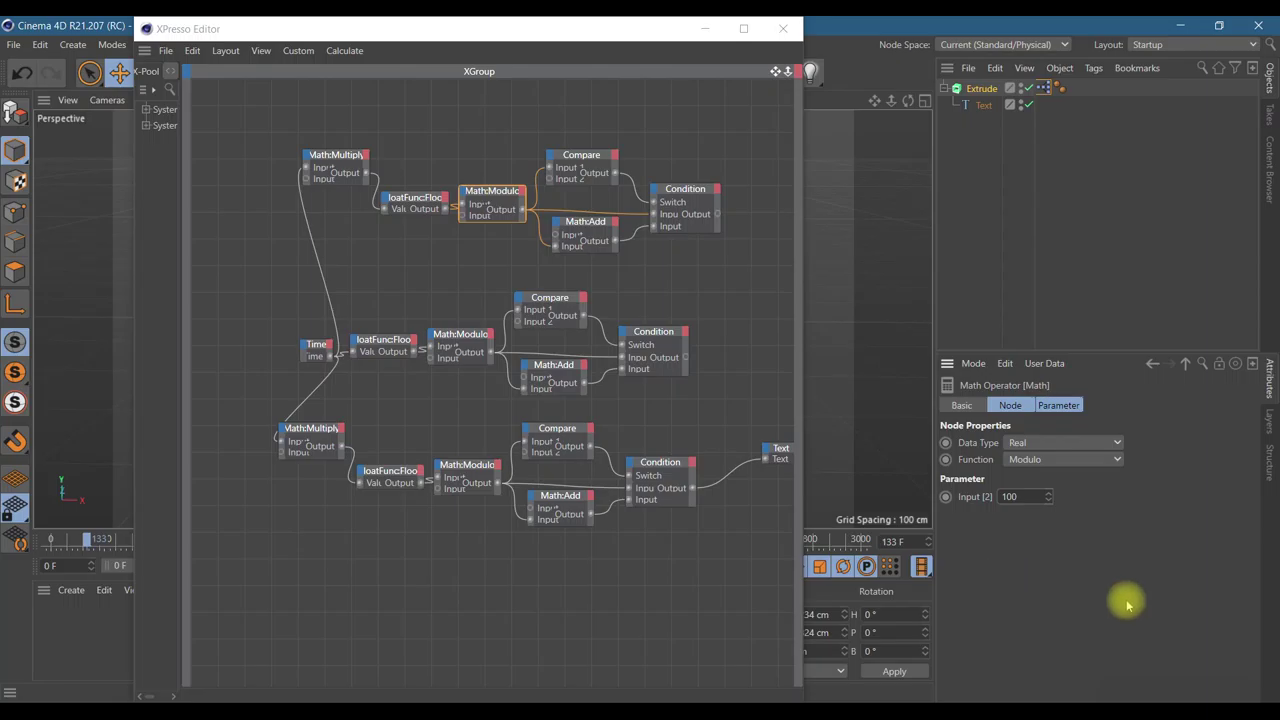
left_click(1238, 692)
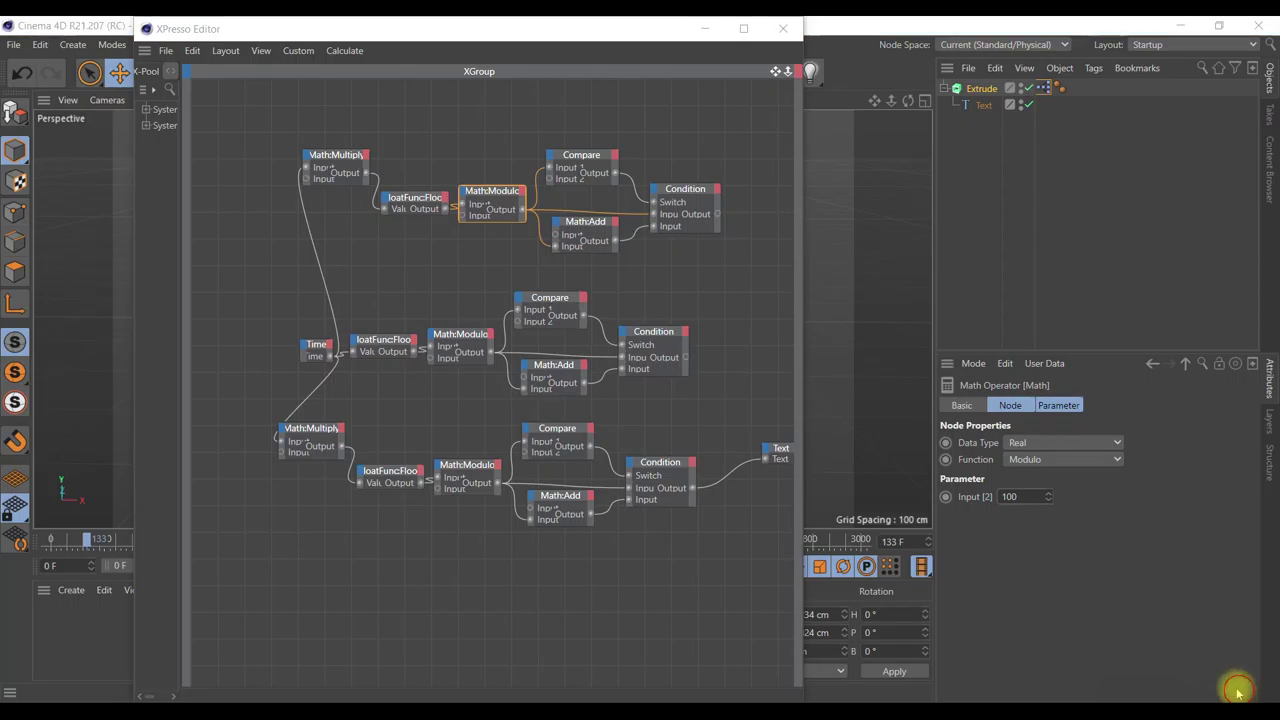
left_click(334, 163)
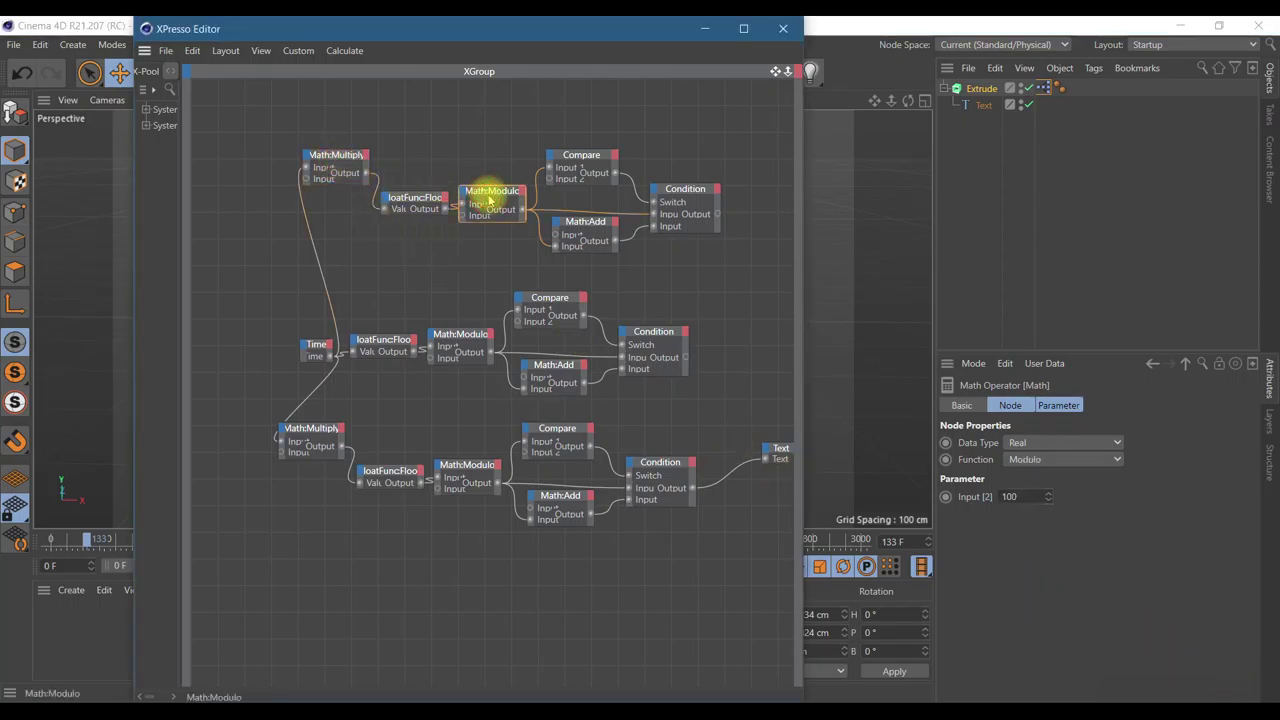
left_click(1236, 688)
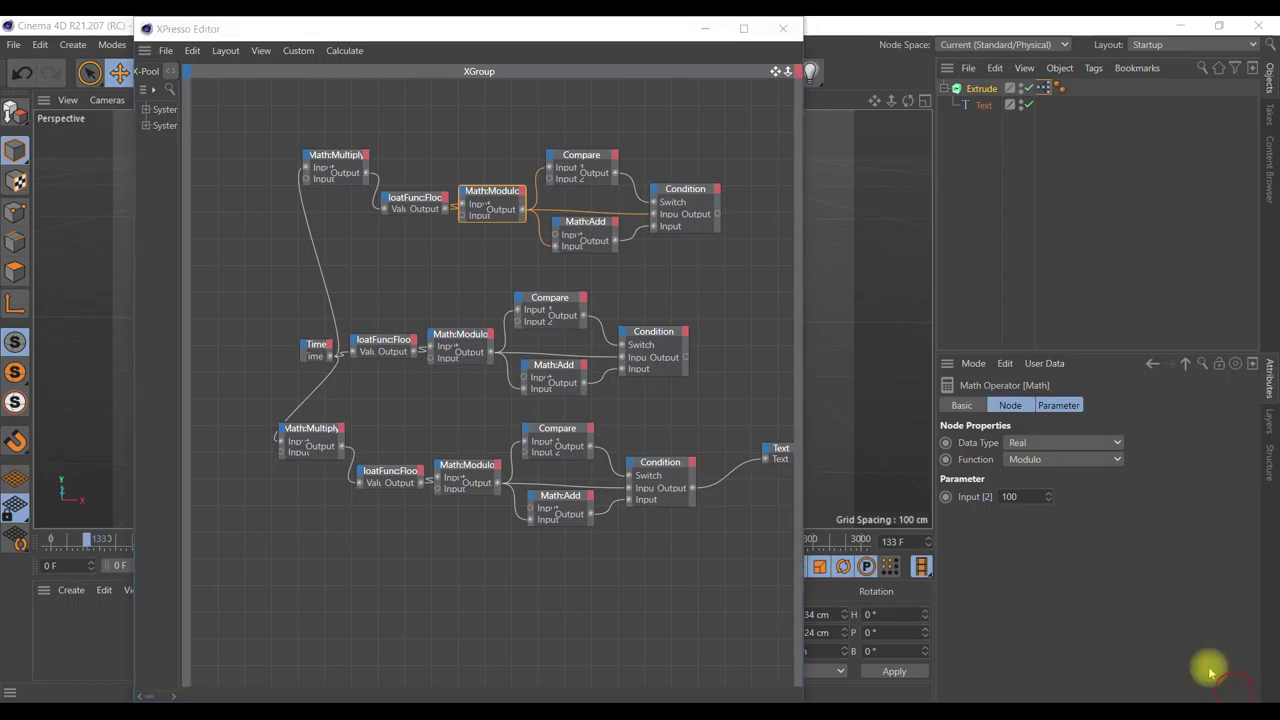
- Move the Text node's input from the bottom Condition to the top Condition output
left_click_drag(480, 20, 500, 74)
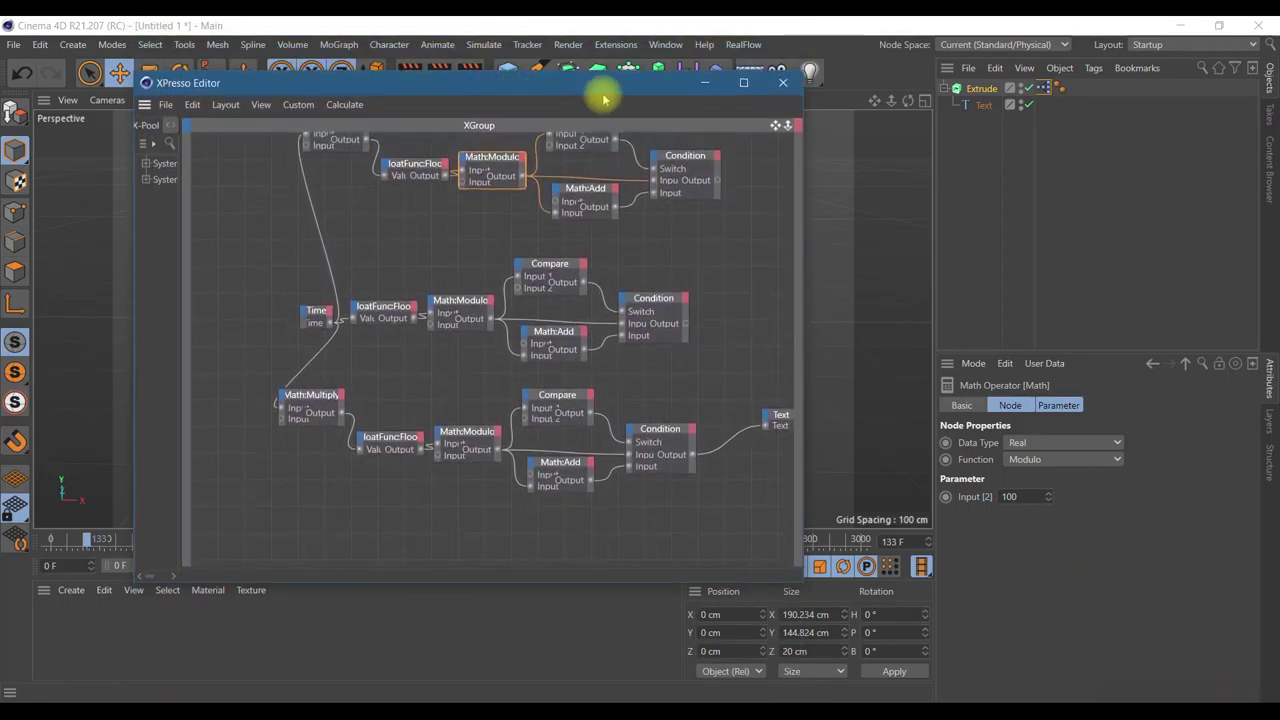
left_click_drag(605, 86, 485, 198)
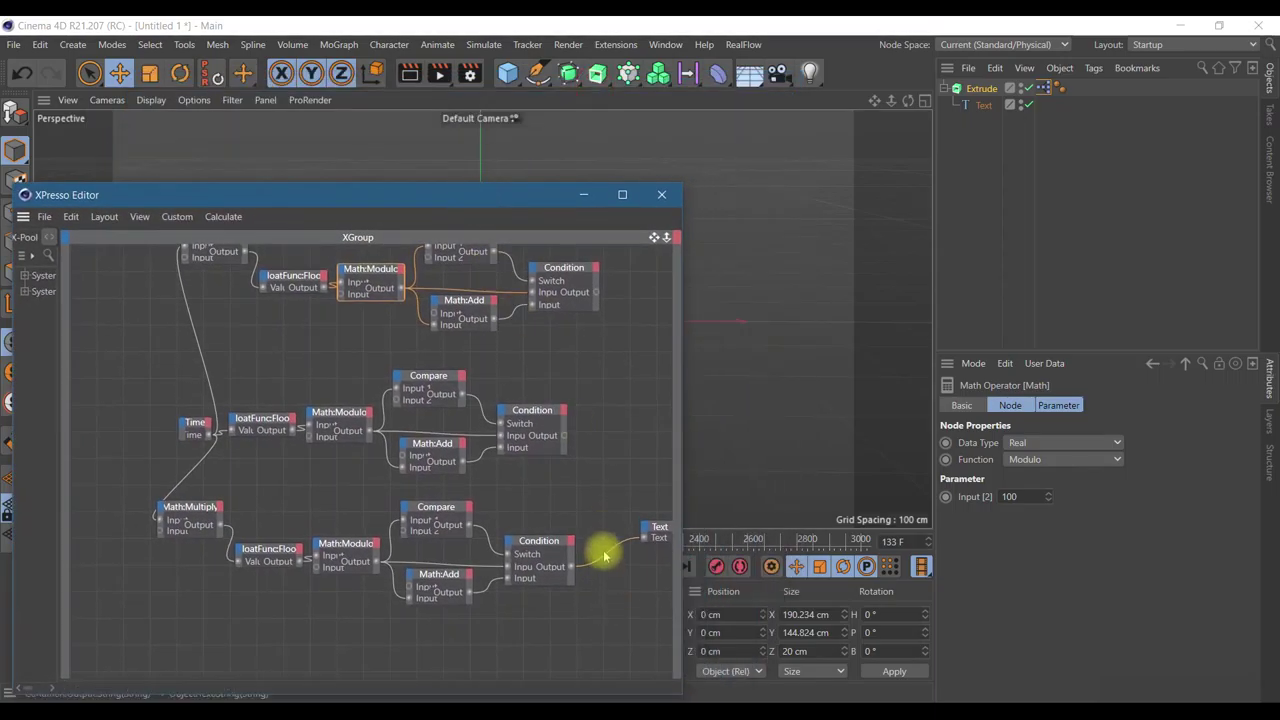
mouse_move(645, 538)
left_mouse_down()
mouse_move(658, 529)
mouse_move(625, 297)
left_mouse_up()
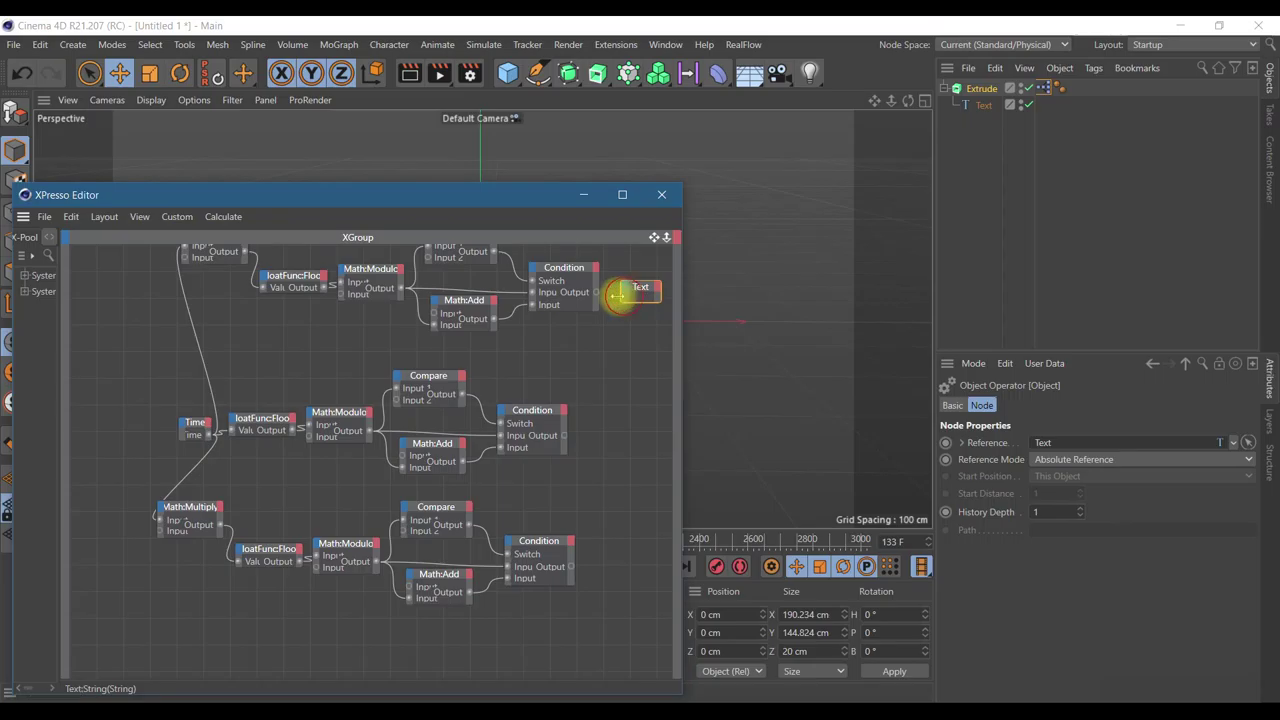
left_click_drag(622, 297, 594, 292)
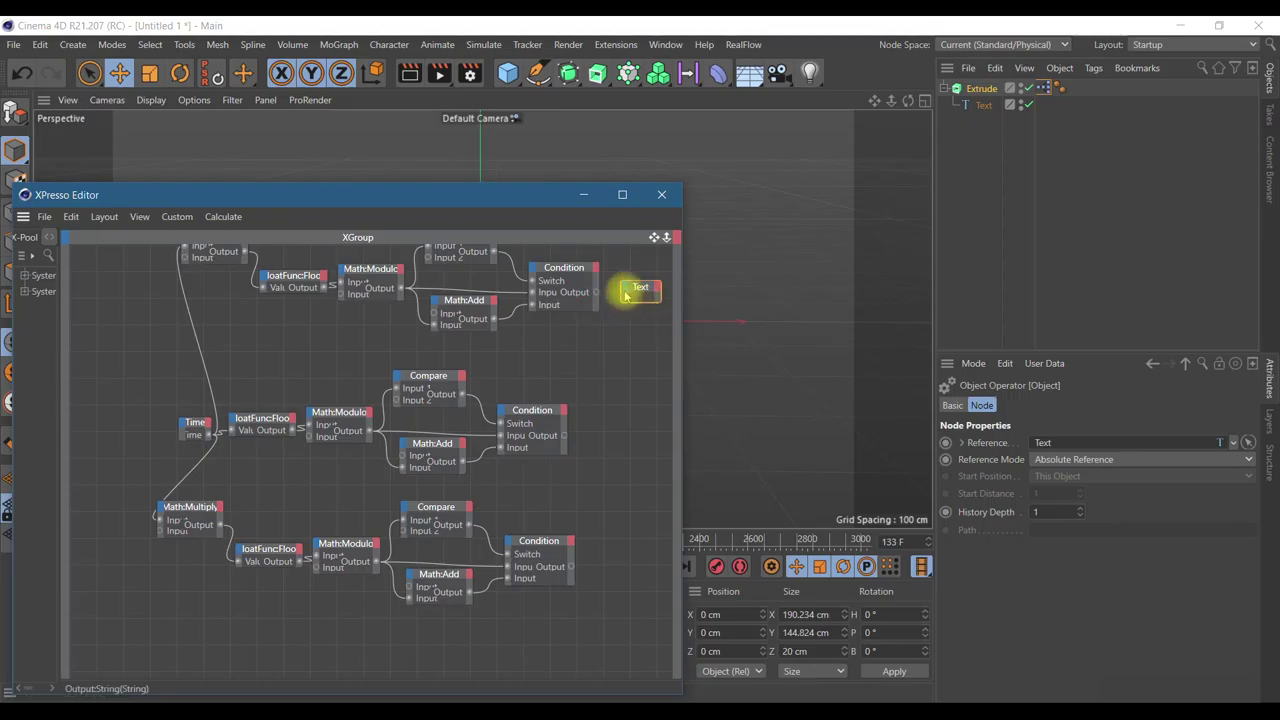
- Undo the accidental Text node resize and hide the XPresso editor
left_click_drag(628, 301, 628, 335)
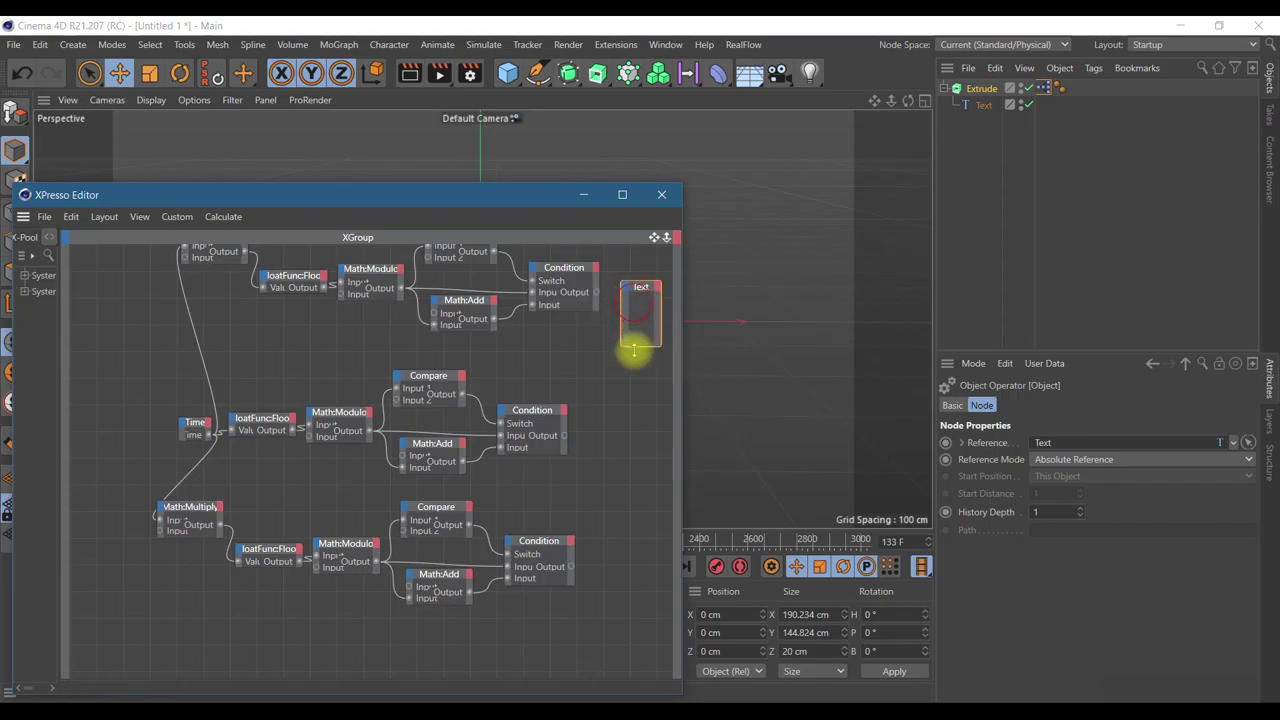
left_click(22, 74)
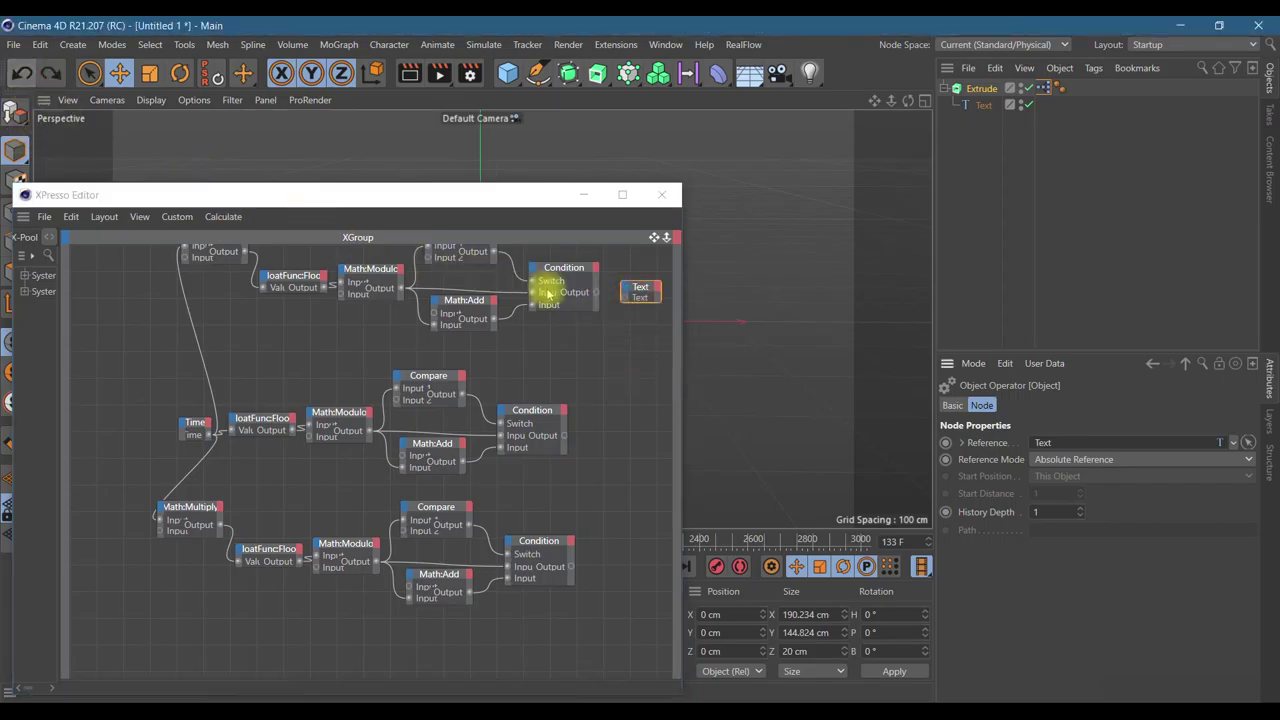
left_click(614, 292)
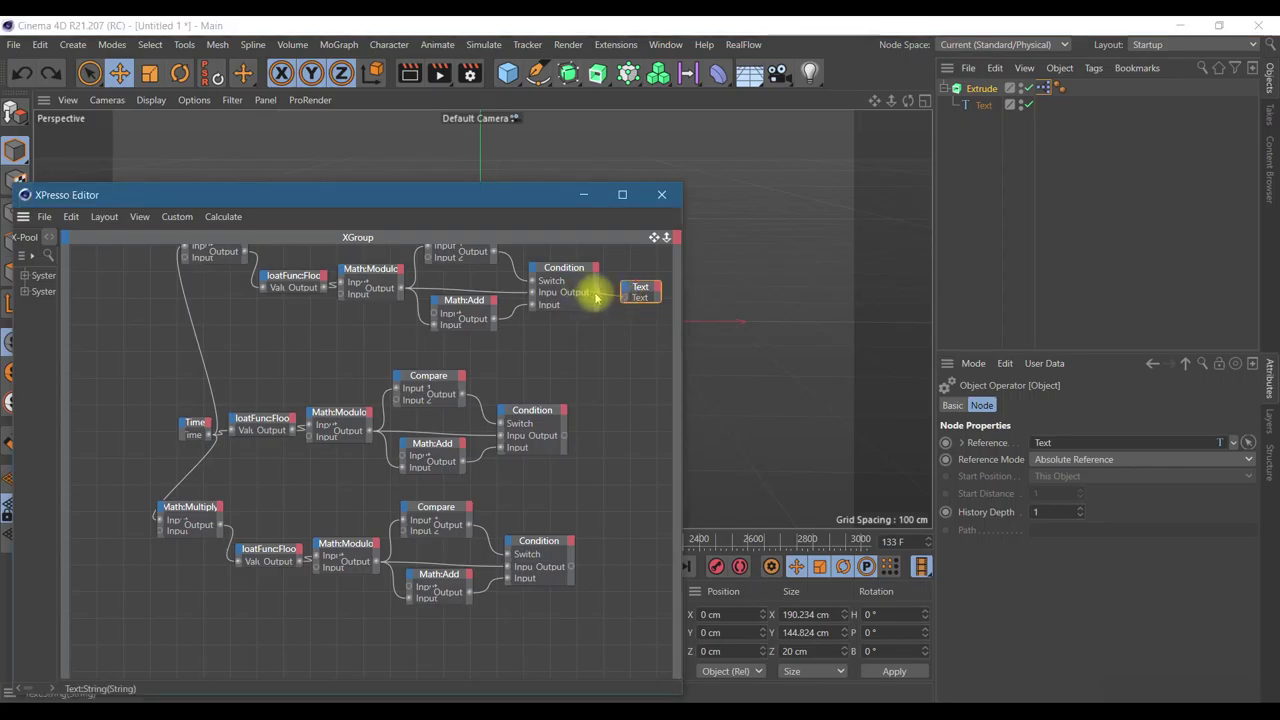
left_click(584, 195)
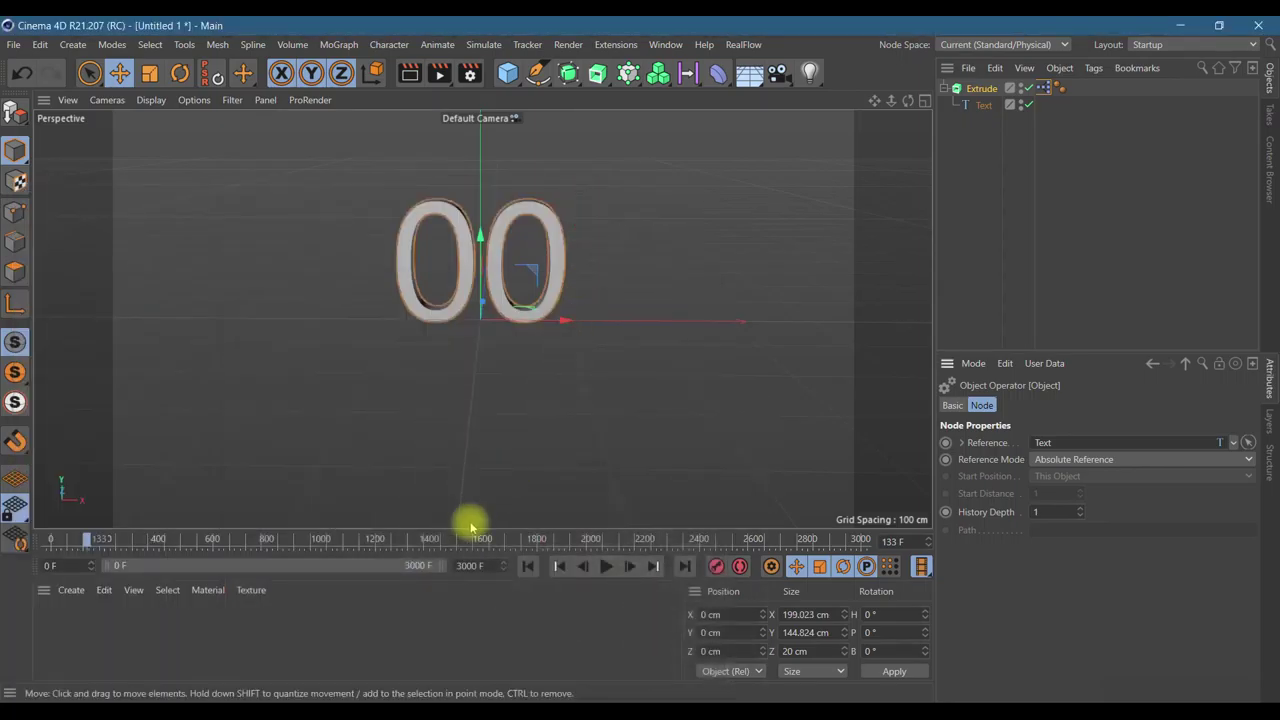
- Play the animation to frame 1897, where the counter reads 01, then select nodes in XPresso
left_click(527, 566)
left_click(606, 567)
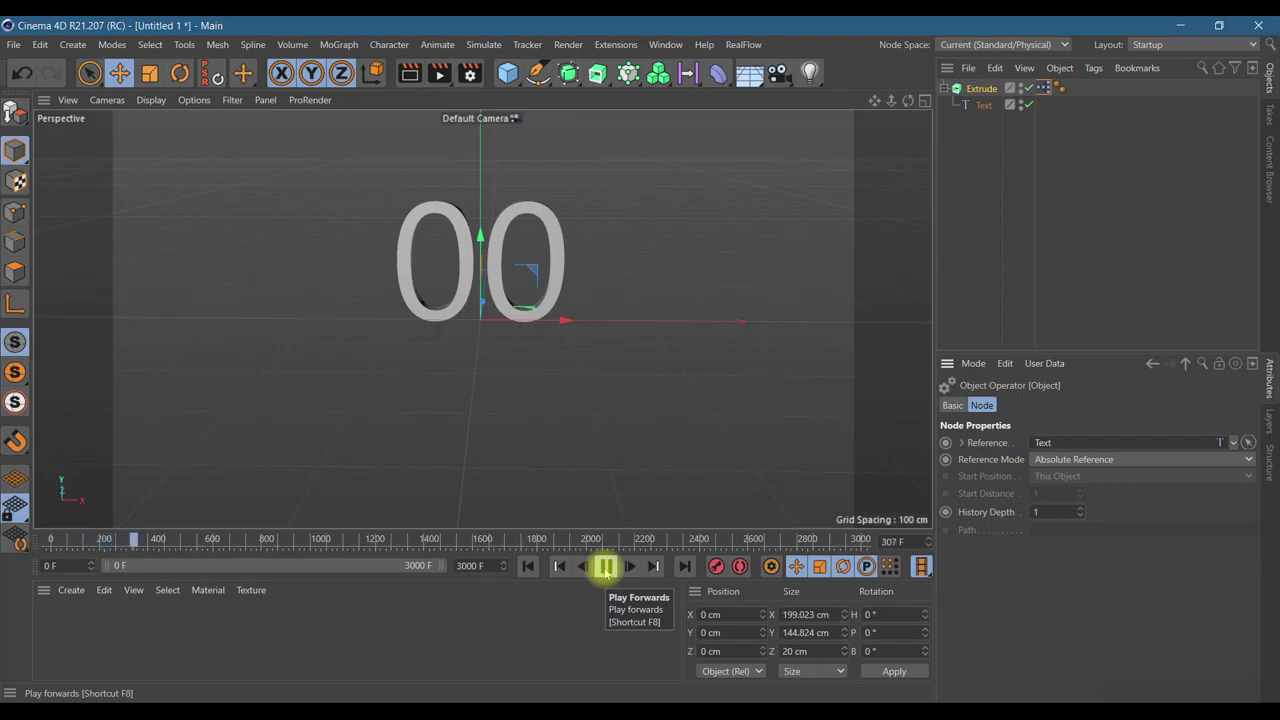
left_click(606, 567)
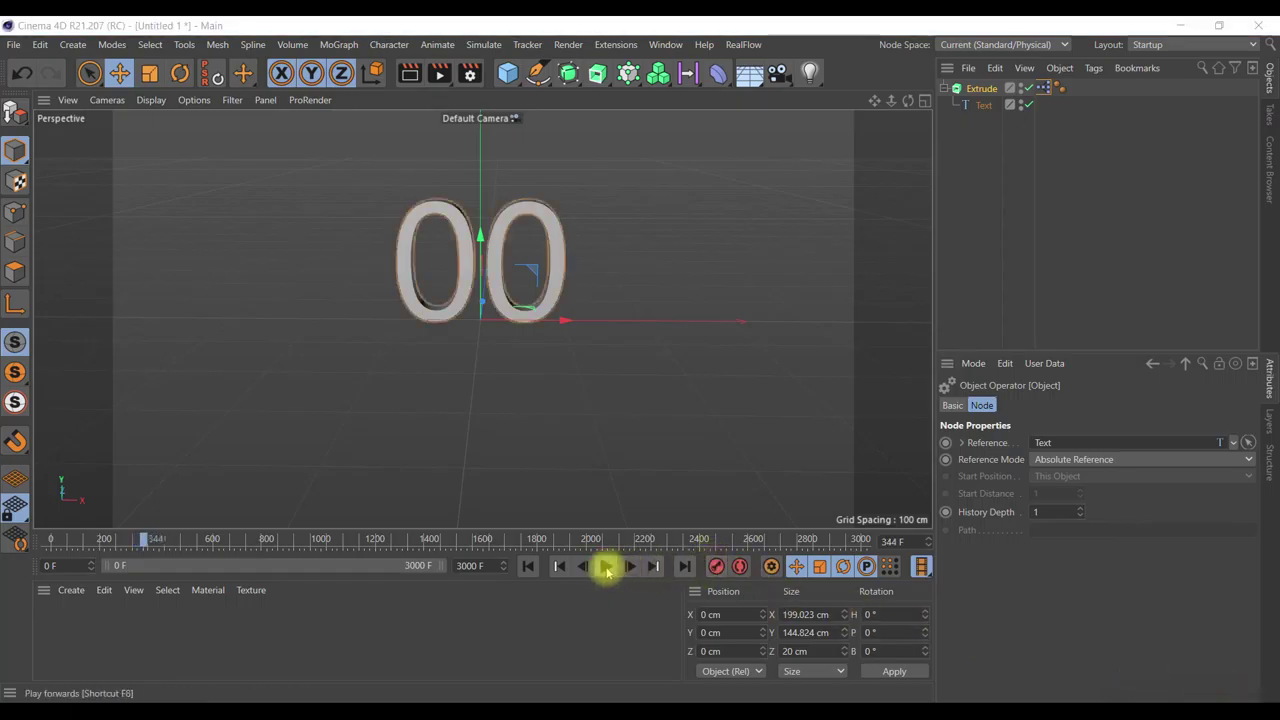
left_click(606, 567)
left_click(534, 540)
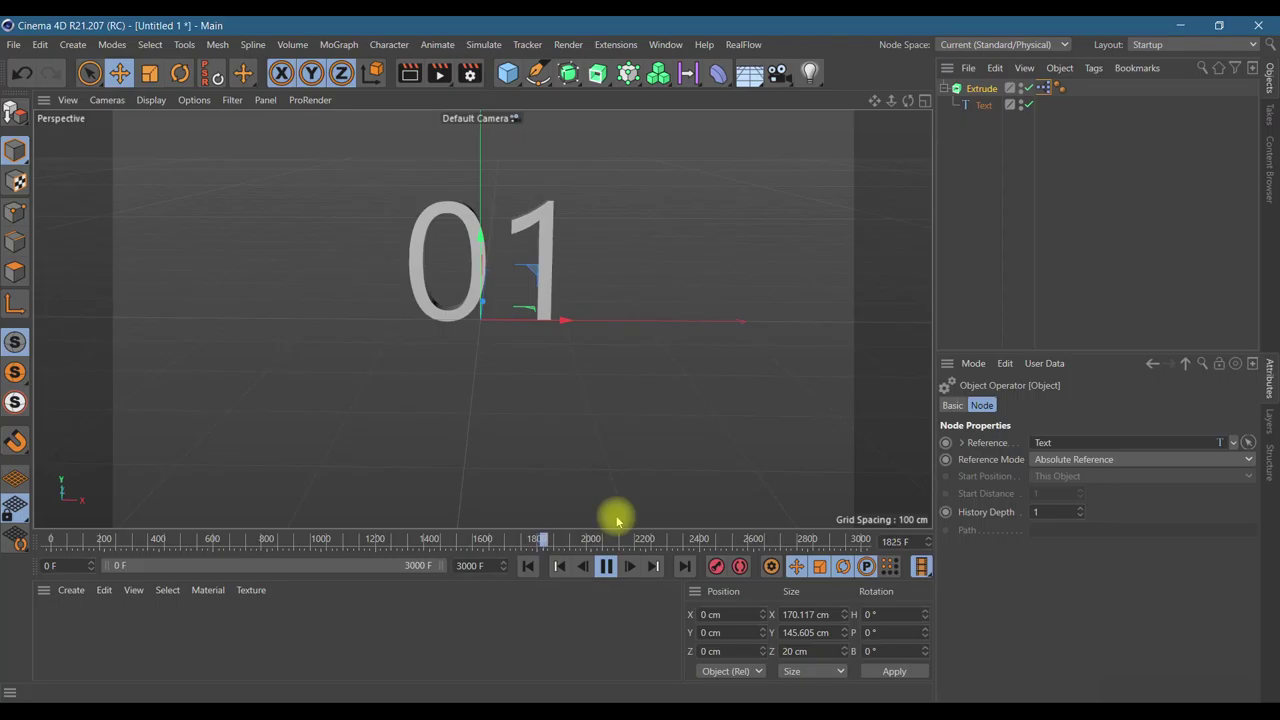
left_click(605, 567)
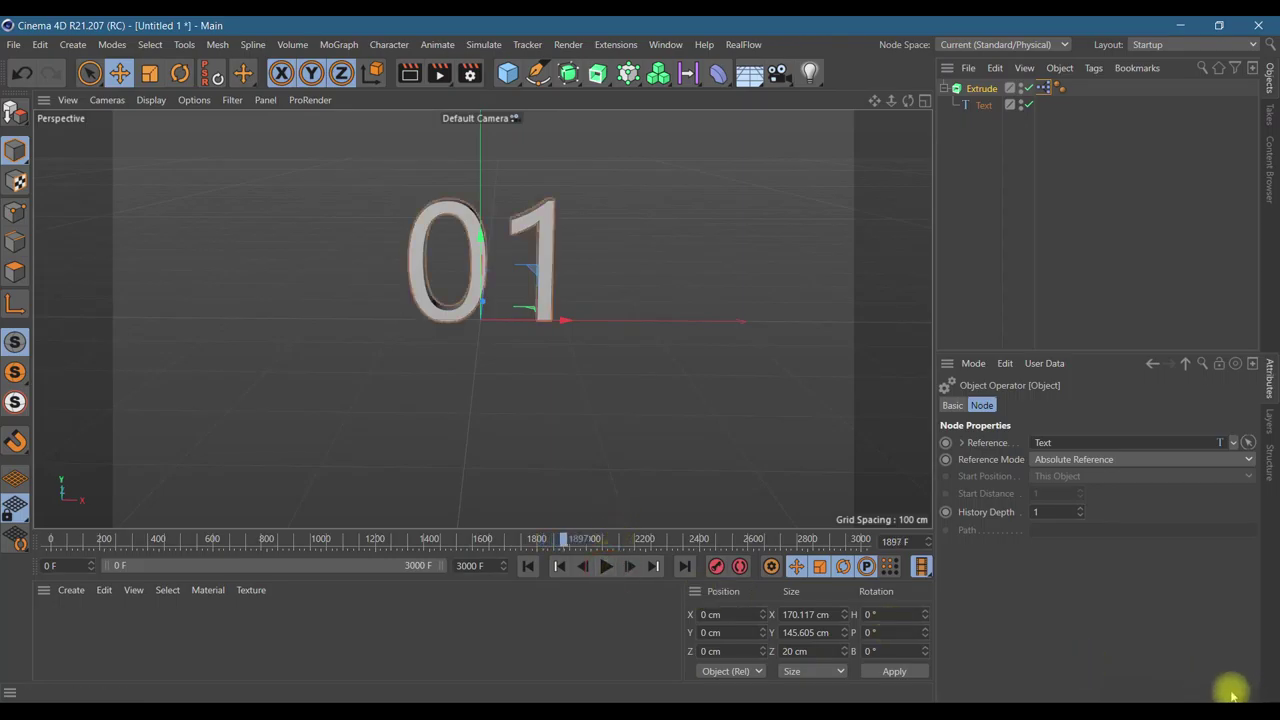
left_click_drag(826, 200, 386, 490)
left_click(463, 204)
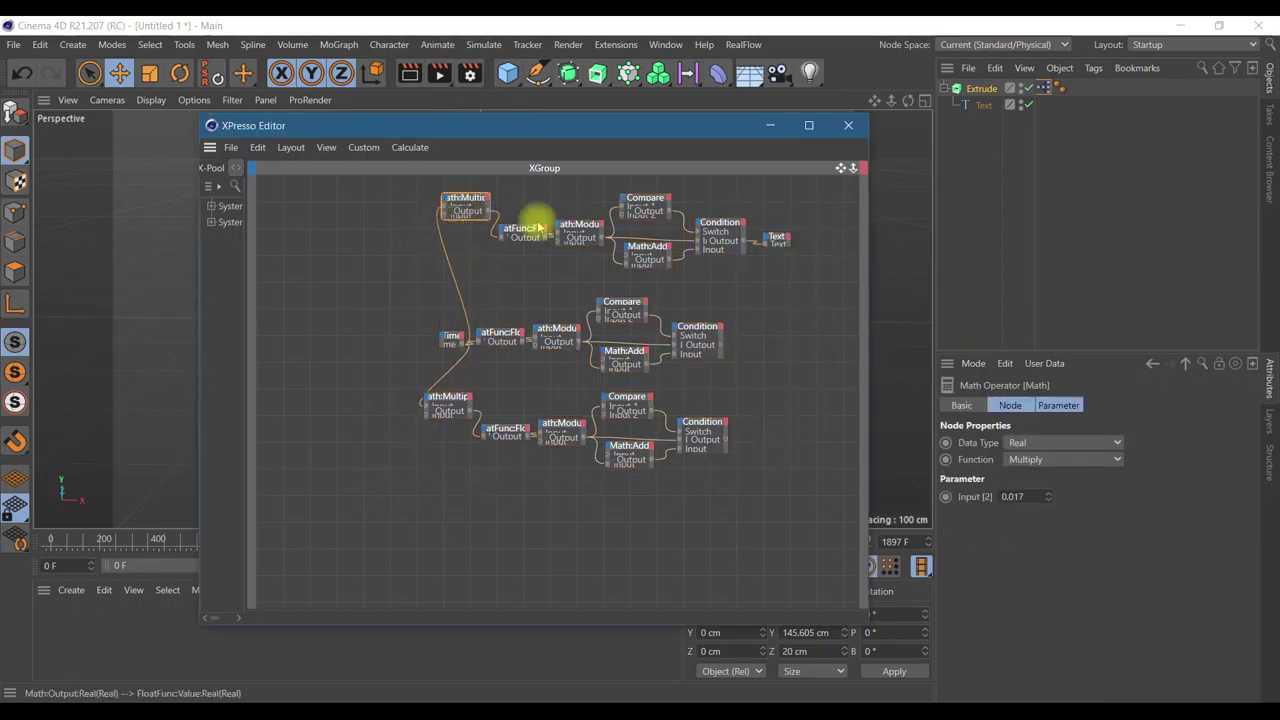
- Shift all 19 nodes down-left, add a Math:Add node, and move Text further right
left_click_drag(818, 204, 423, 492)
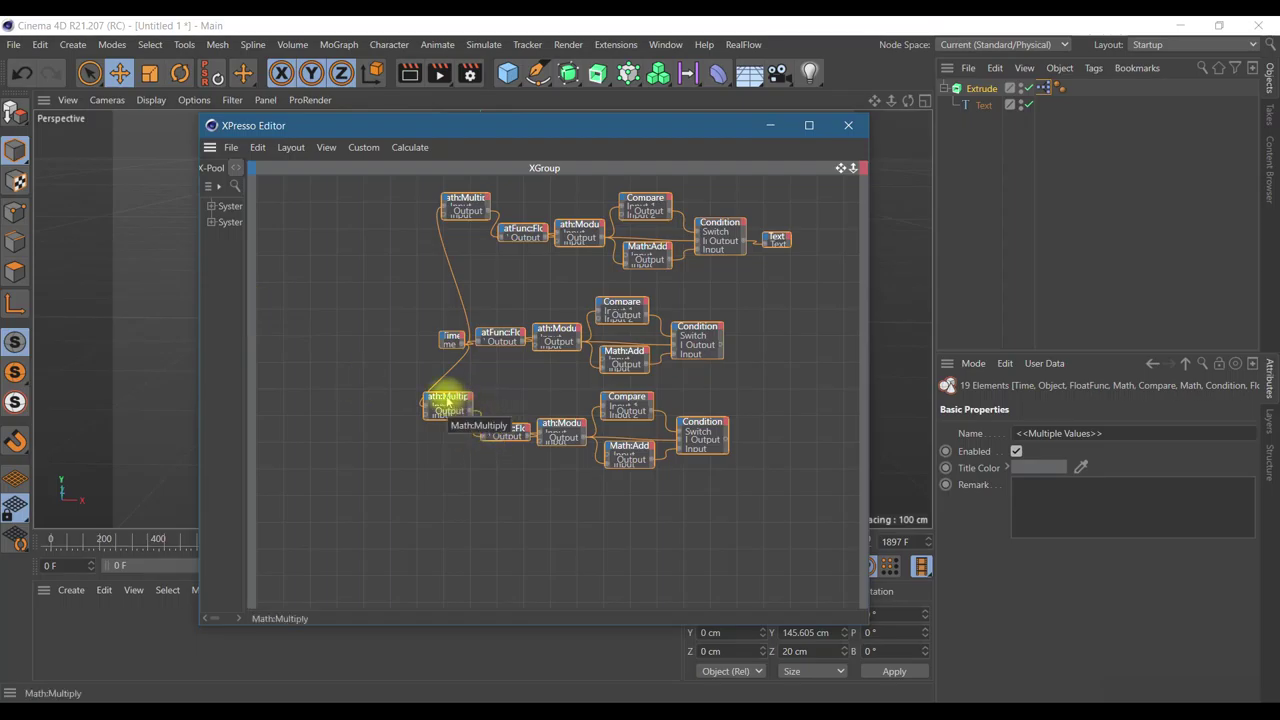
left_click_drag(447, 400, 313, 480)
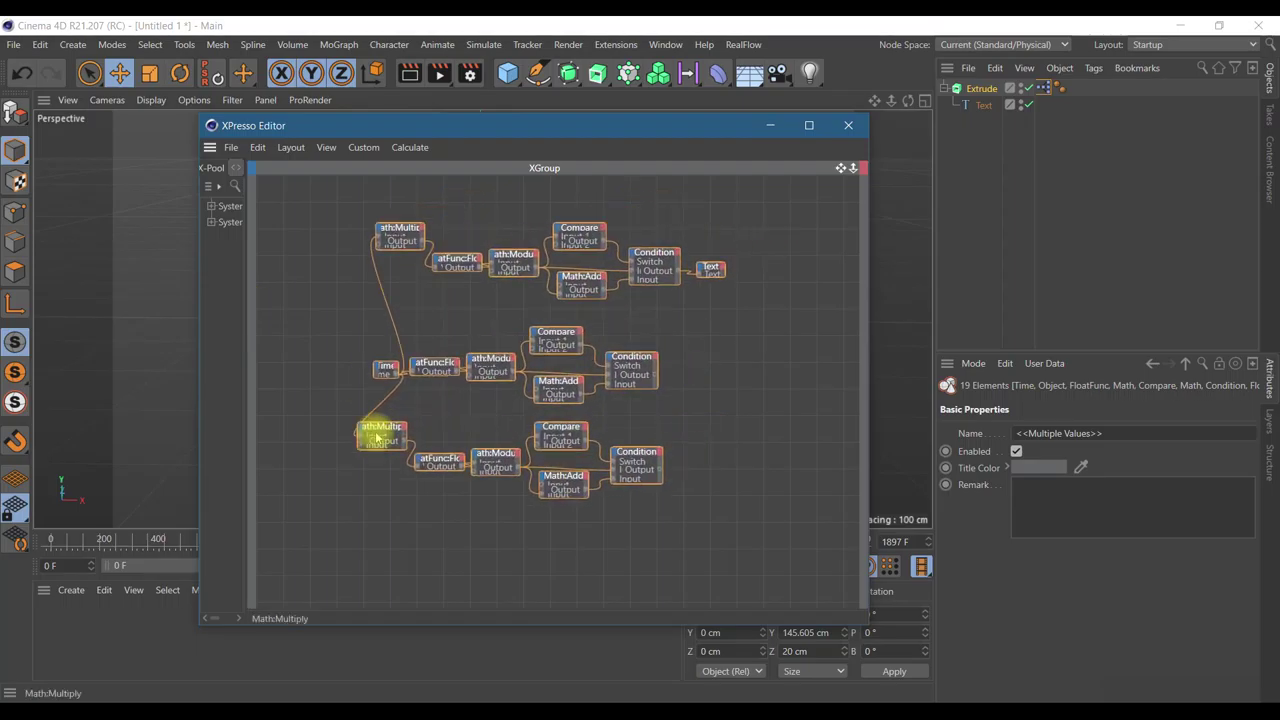
left_click(645, 436)
right_click(701, 424)
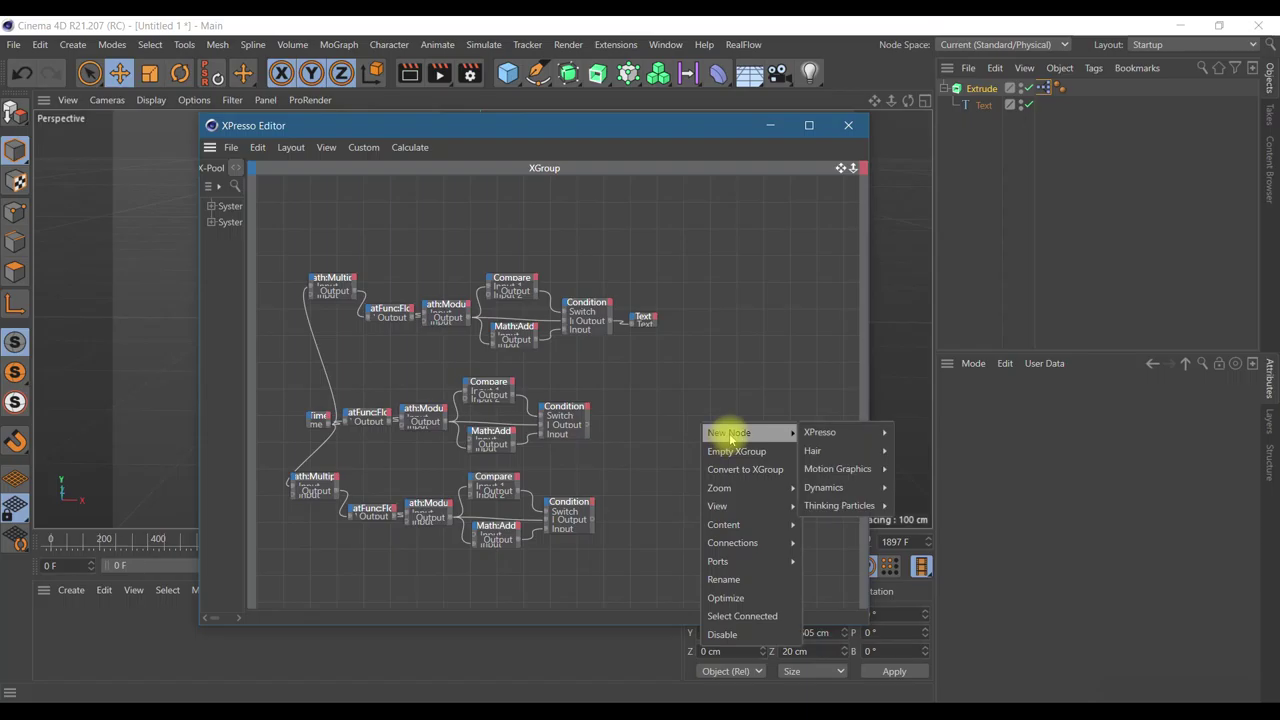
mouse_move(912, 487)
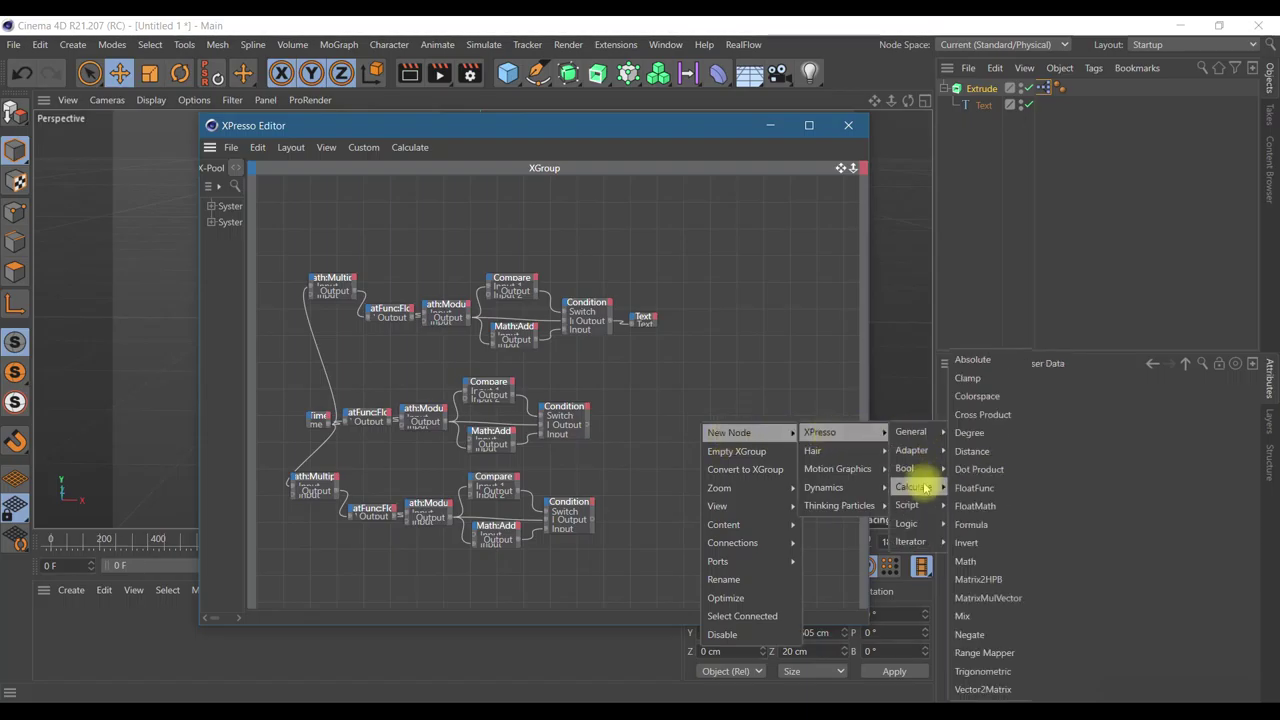
left_click(966, 561)
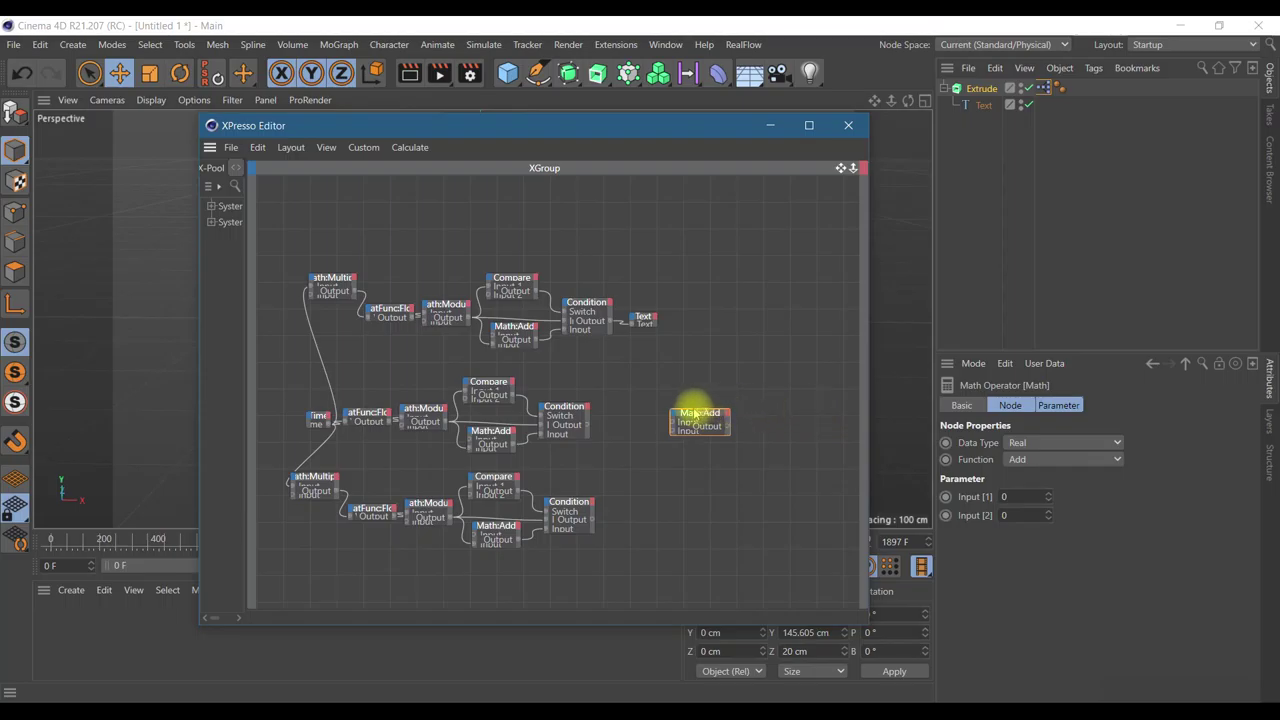
scroll(679, 377, "up", 2)
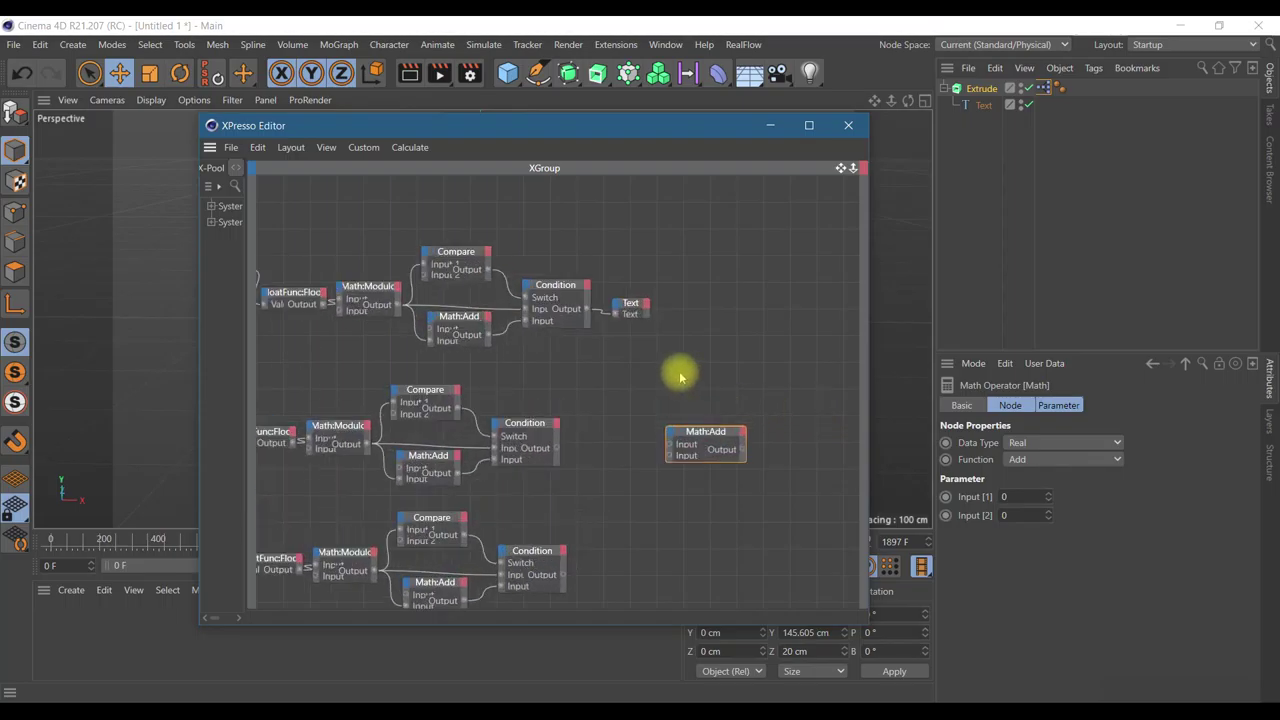
scroll(679, 377, "up", 1)
mouse_move(616, 296)
left_mouse_down()
mouse_move(792, 325)
mouse_move(723, 323)
left_mouse_up()
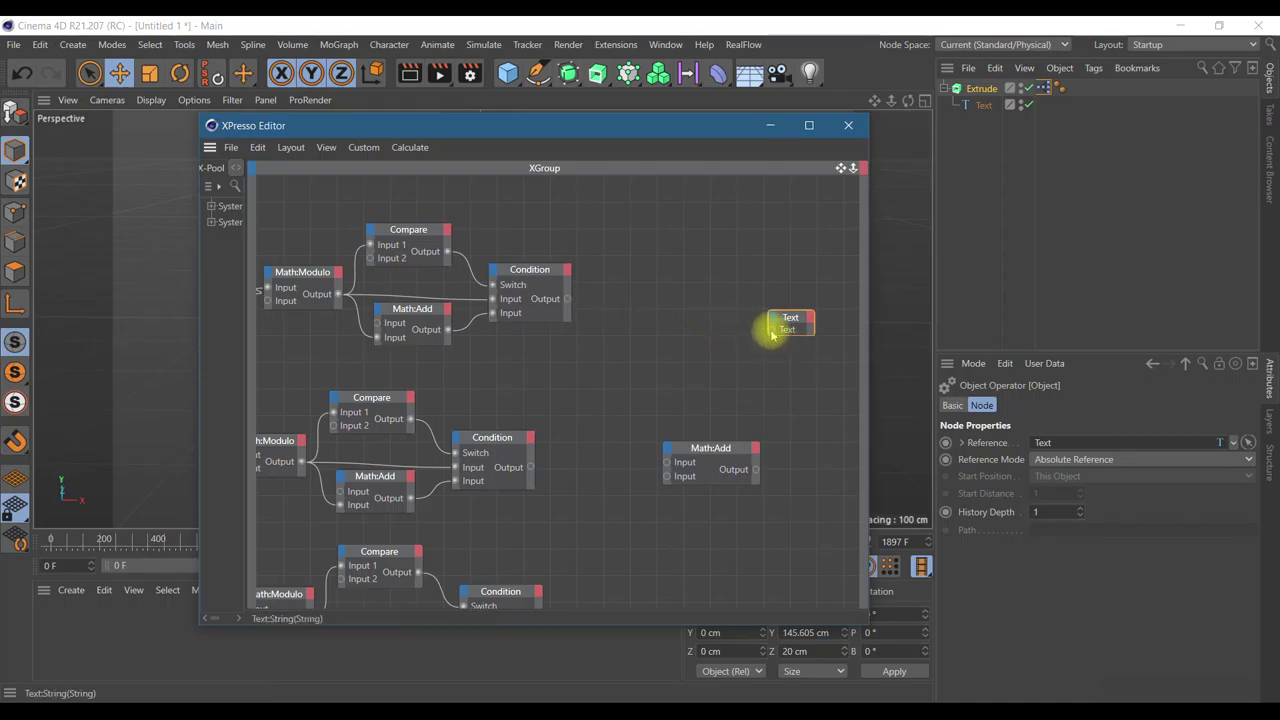
- Connect Math:Add to Text and feed the top and middle Condition outputs into it
left_click_drag(773, 331, 757, 472)
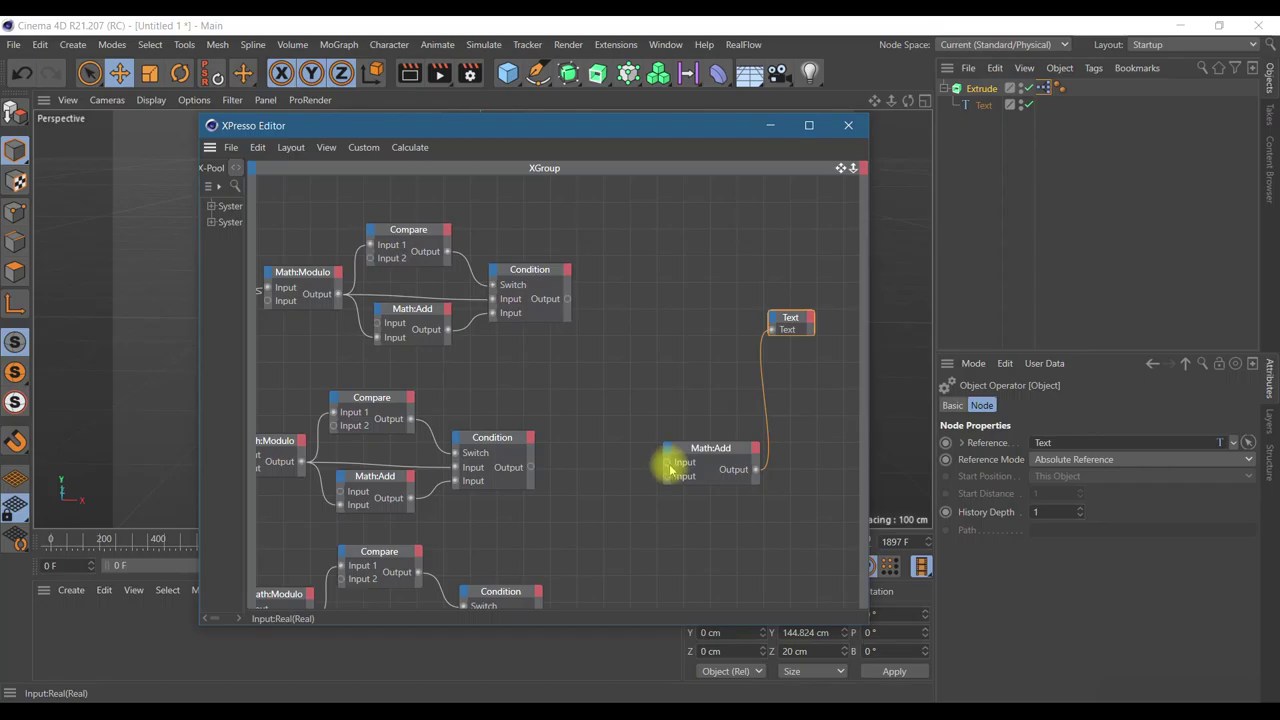
left_click_drag(668, 469, 571, 302)
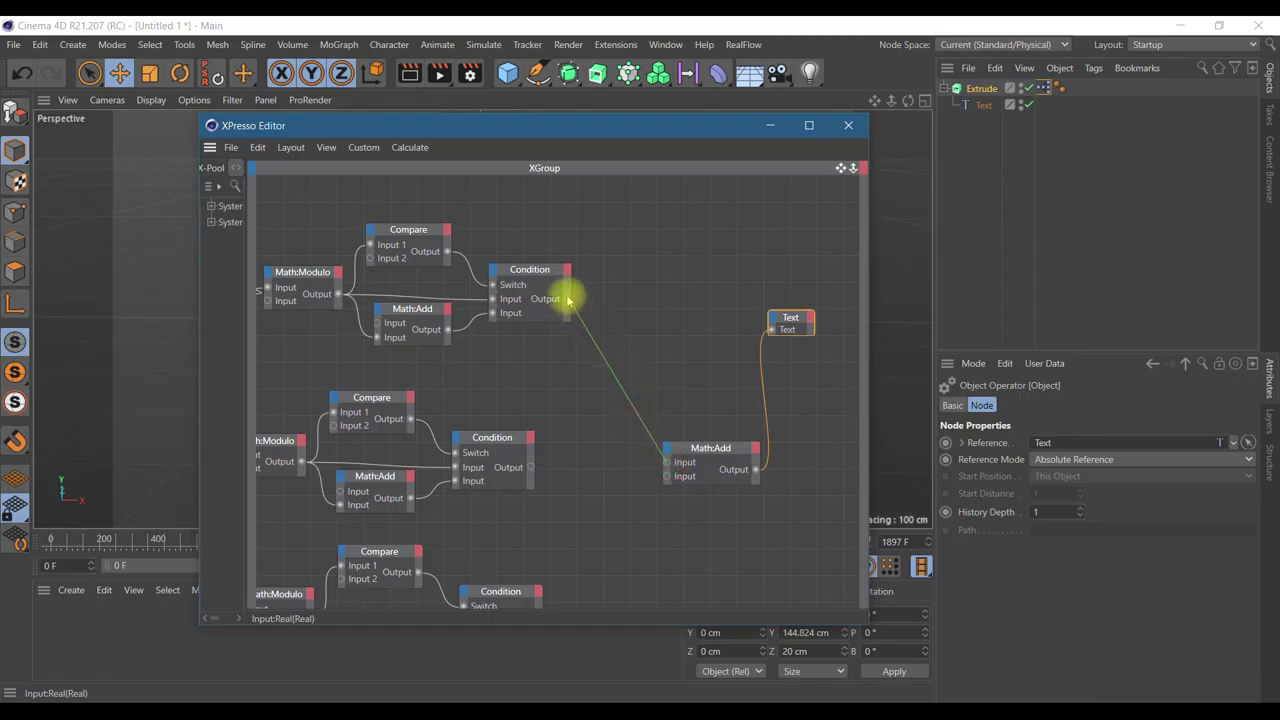
left_click_drag(567, 299, 667, 469)
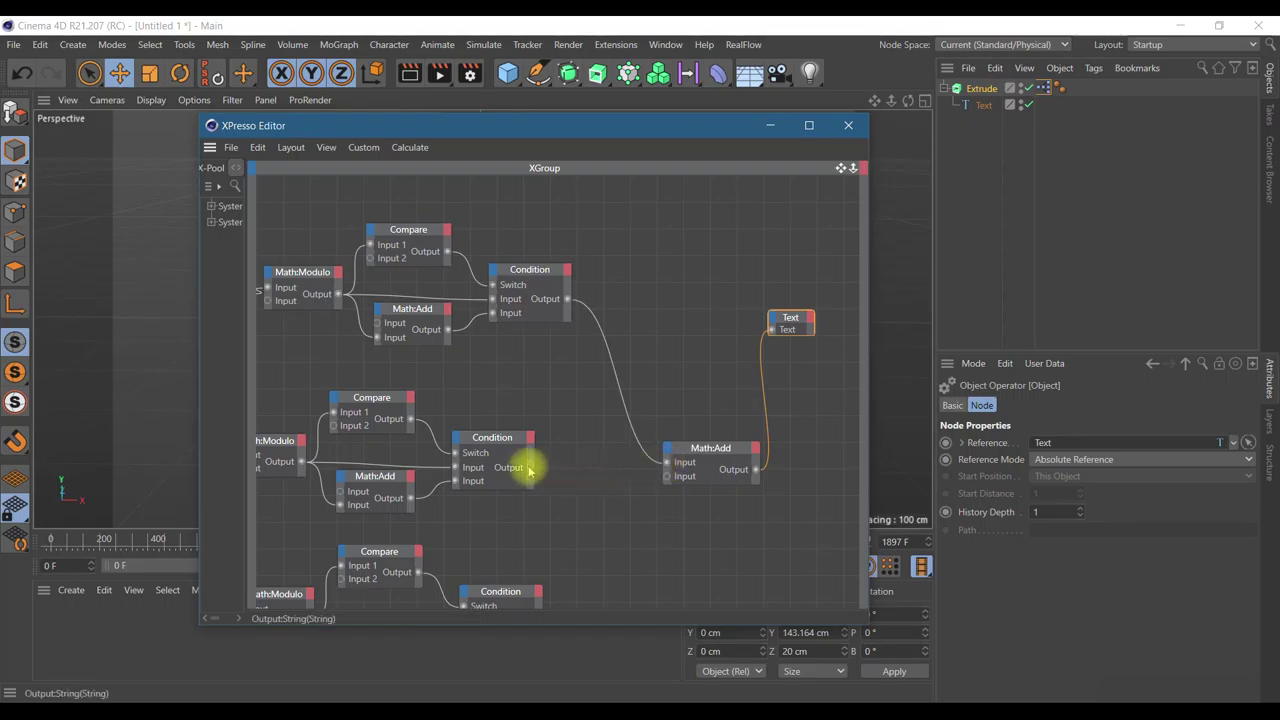
mouse_move(571, 471)
left_mouse_down()
mouse_move(669, 456)
mouse_move(669, 469)
left_mouse_up()
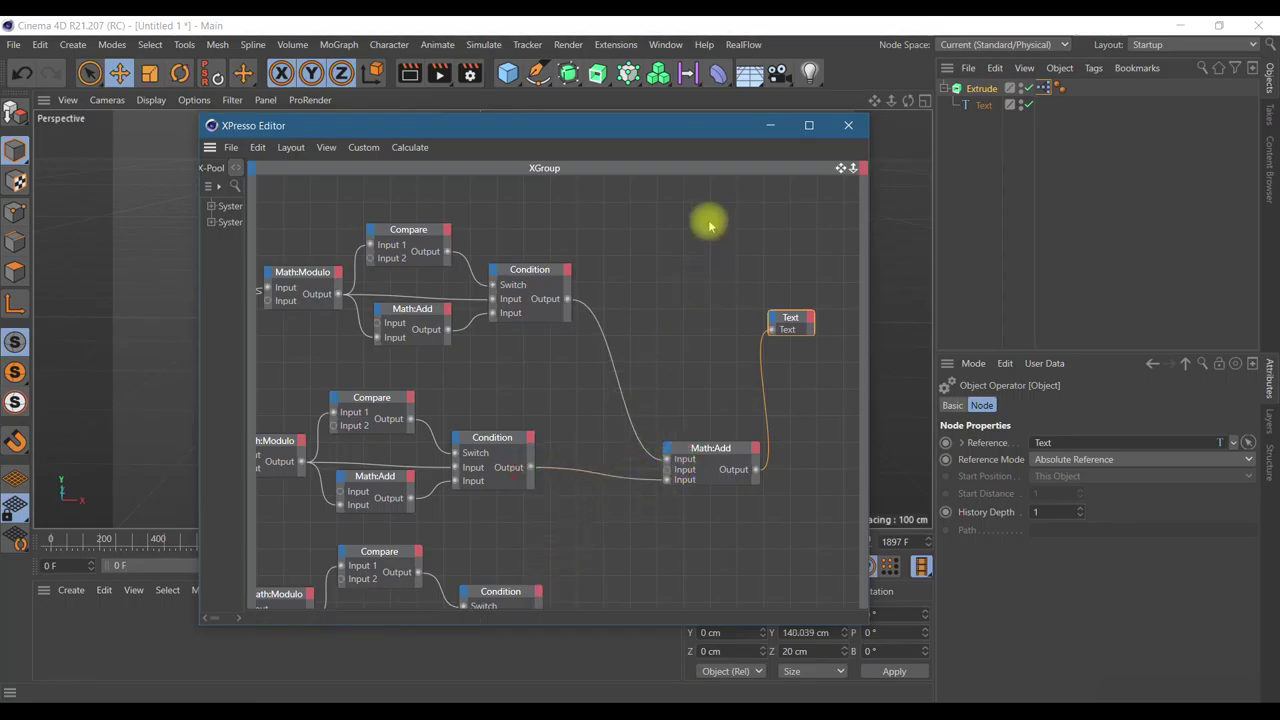
left_click(858, 530)
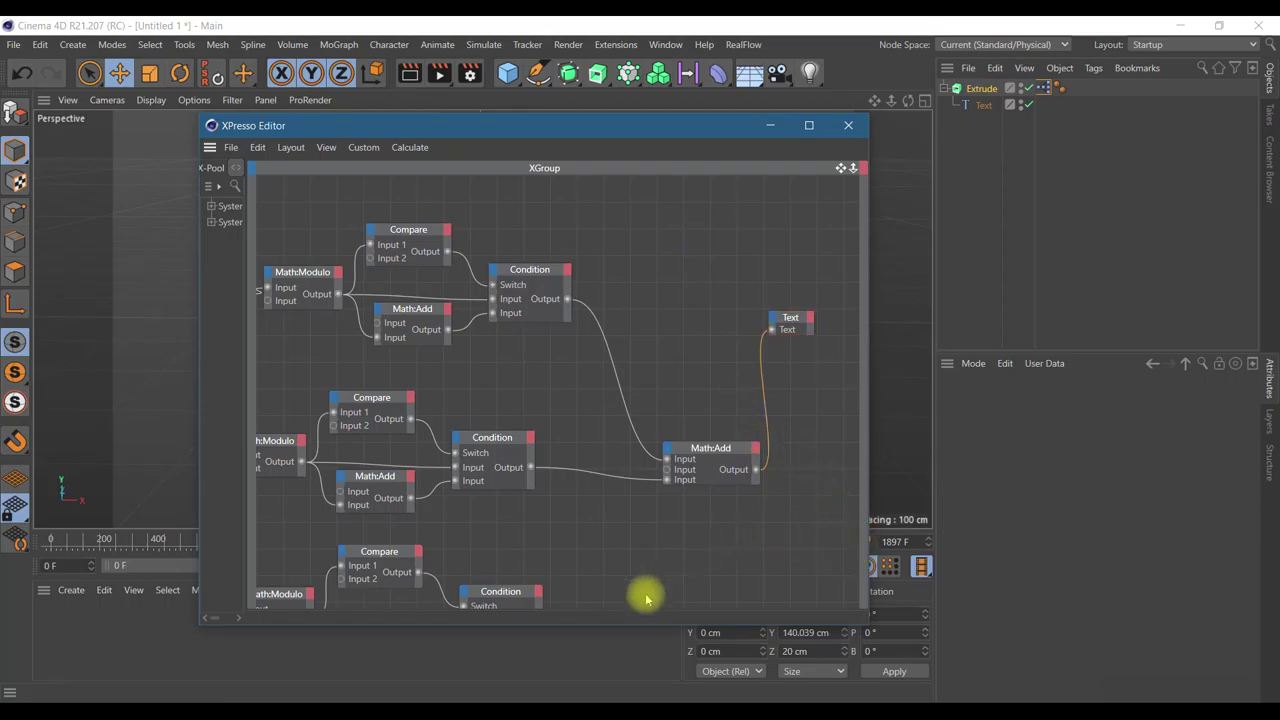
left_click_drag(611, 621, 594, 692)
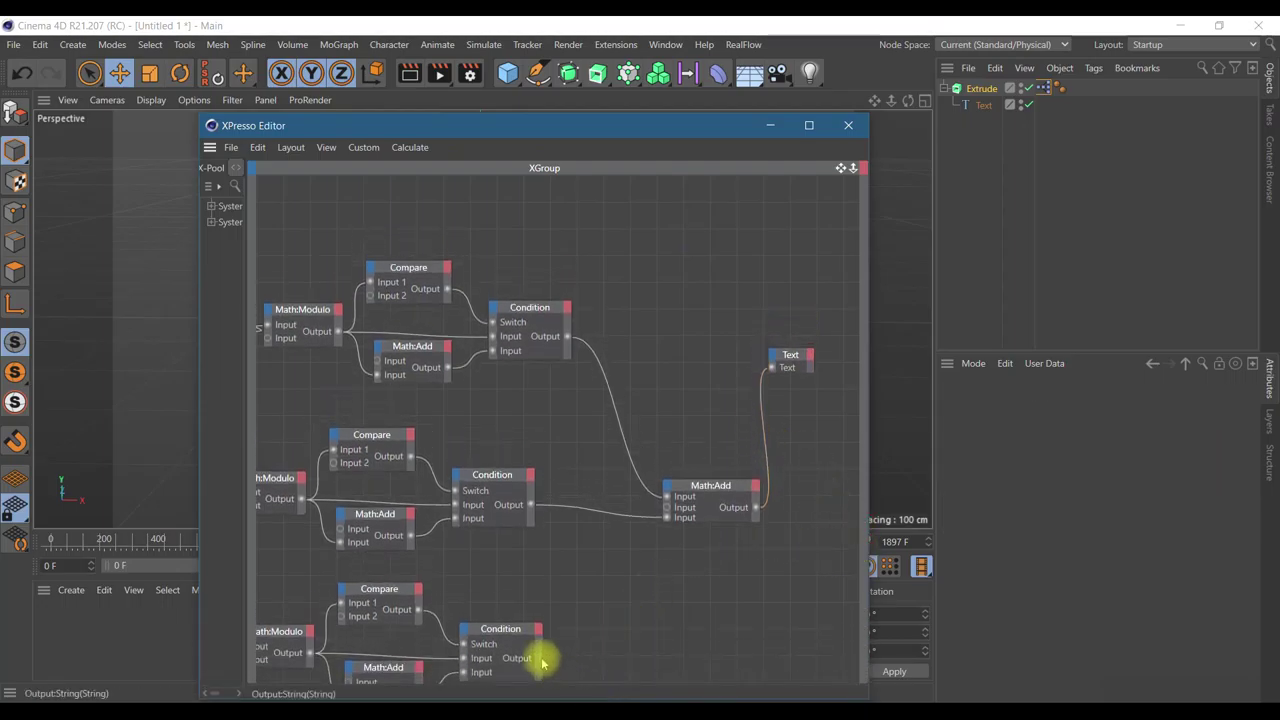
- Wire the bottom Condition output into Math:Add and bring up its settings
left_click_drag(541, 657, 668, 491)
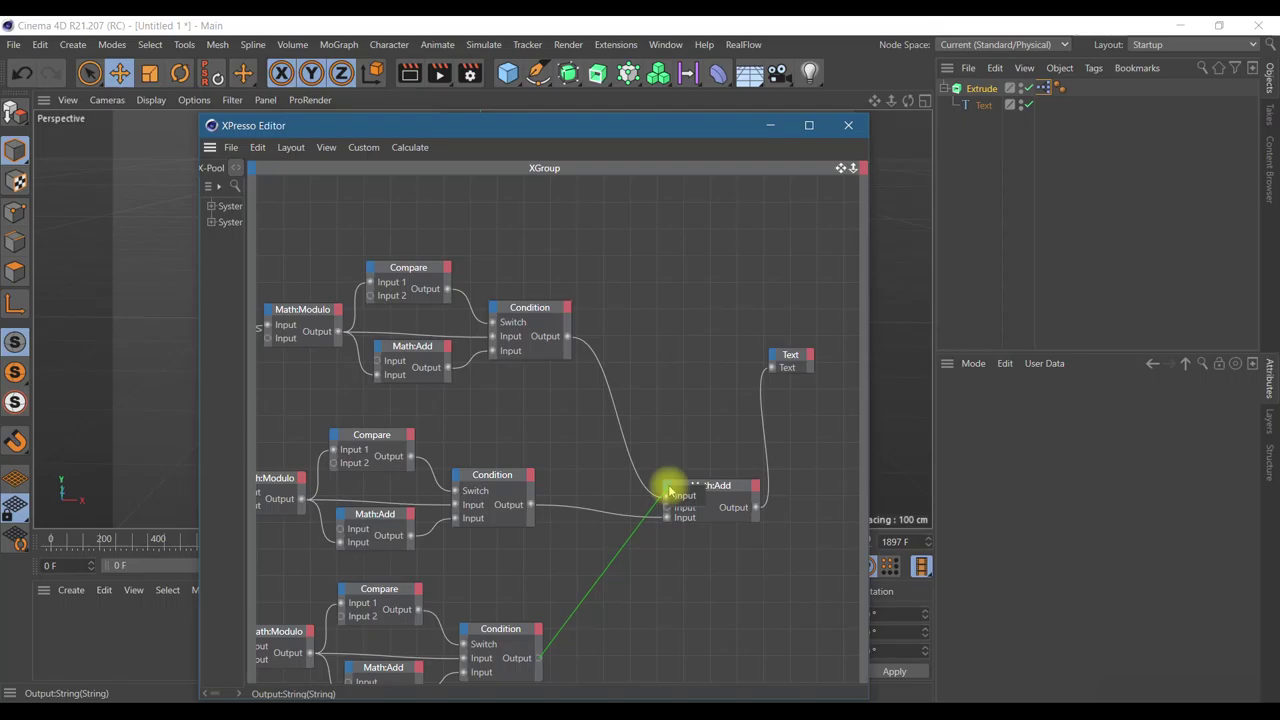
left_click_drag(683, 495, 684, 496)
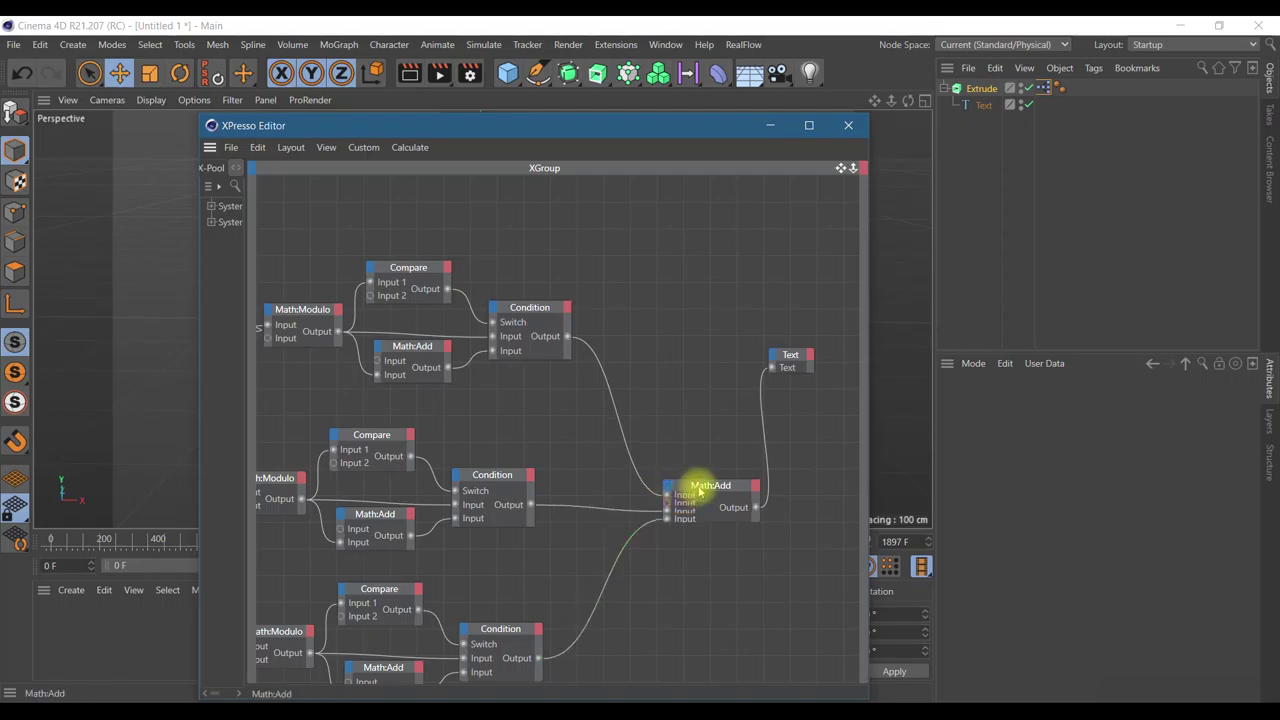
right_click(698, 490)
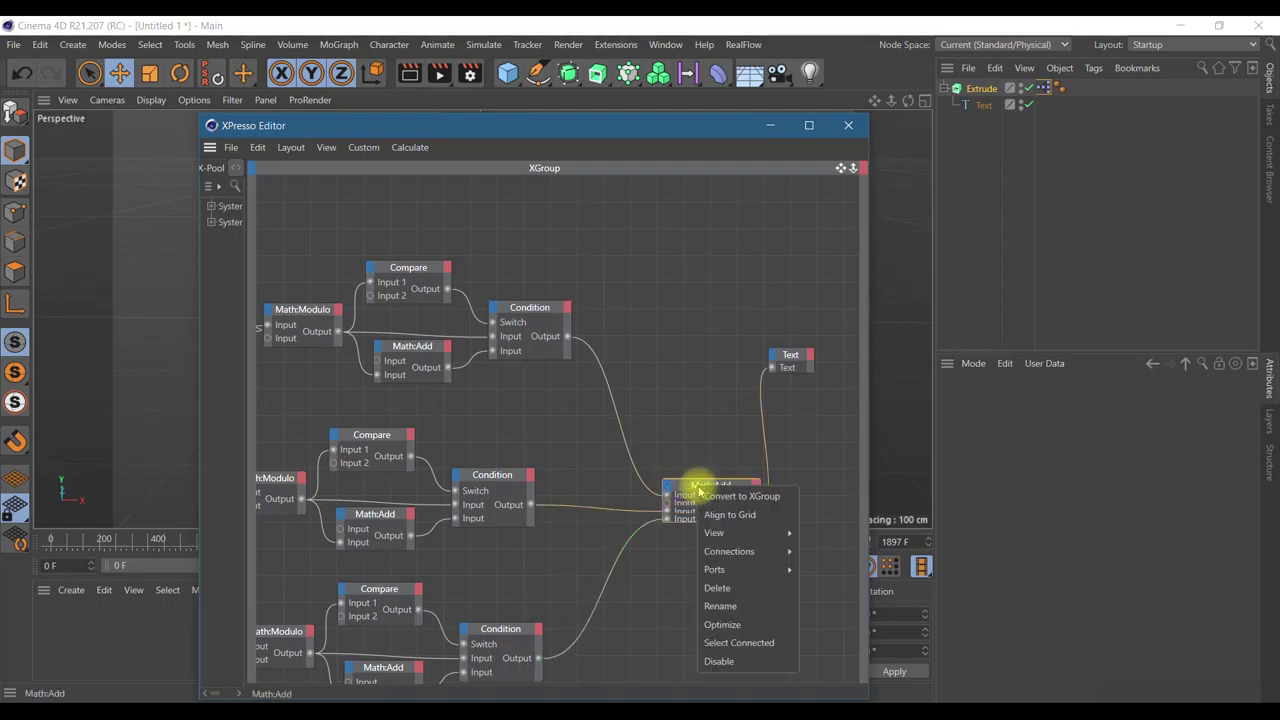
left_click(736, 626)
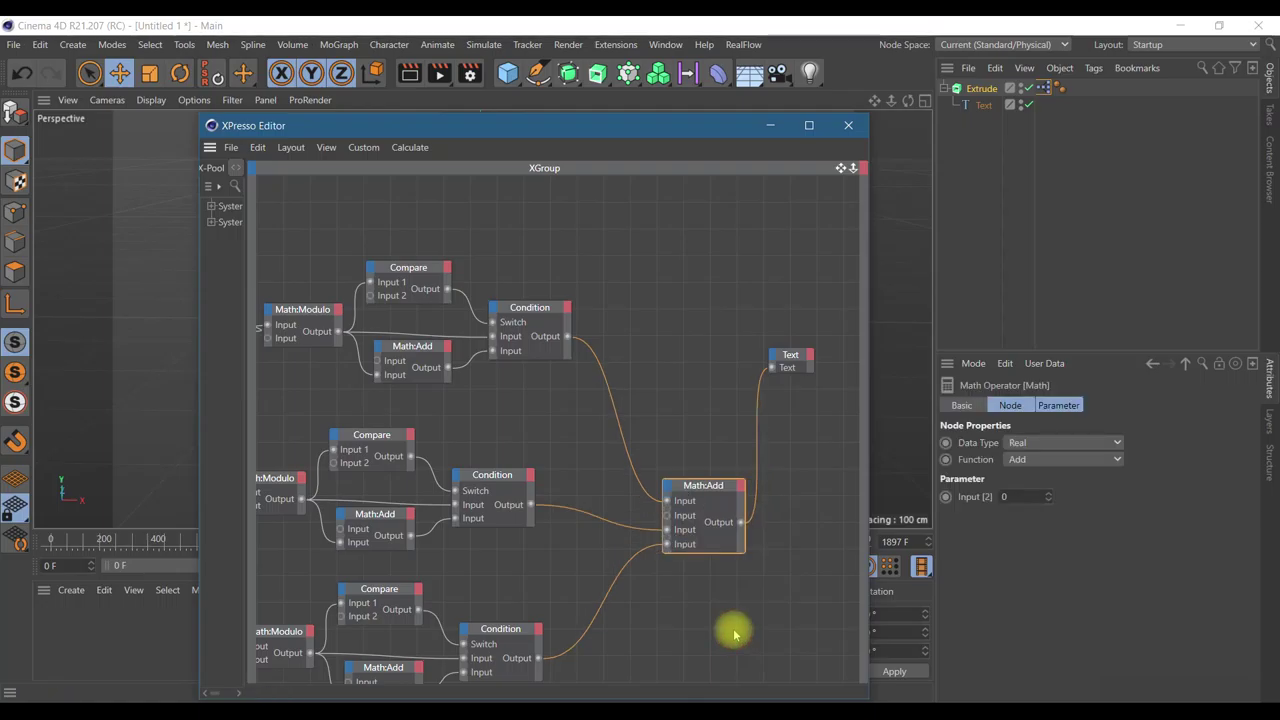
left_click(1228, 684)
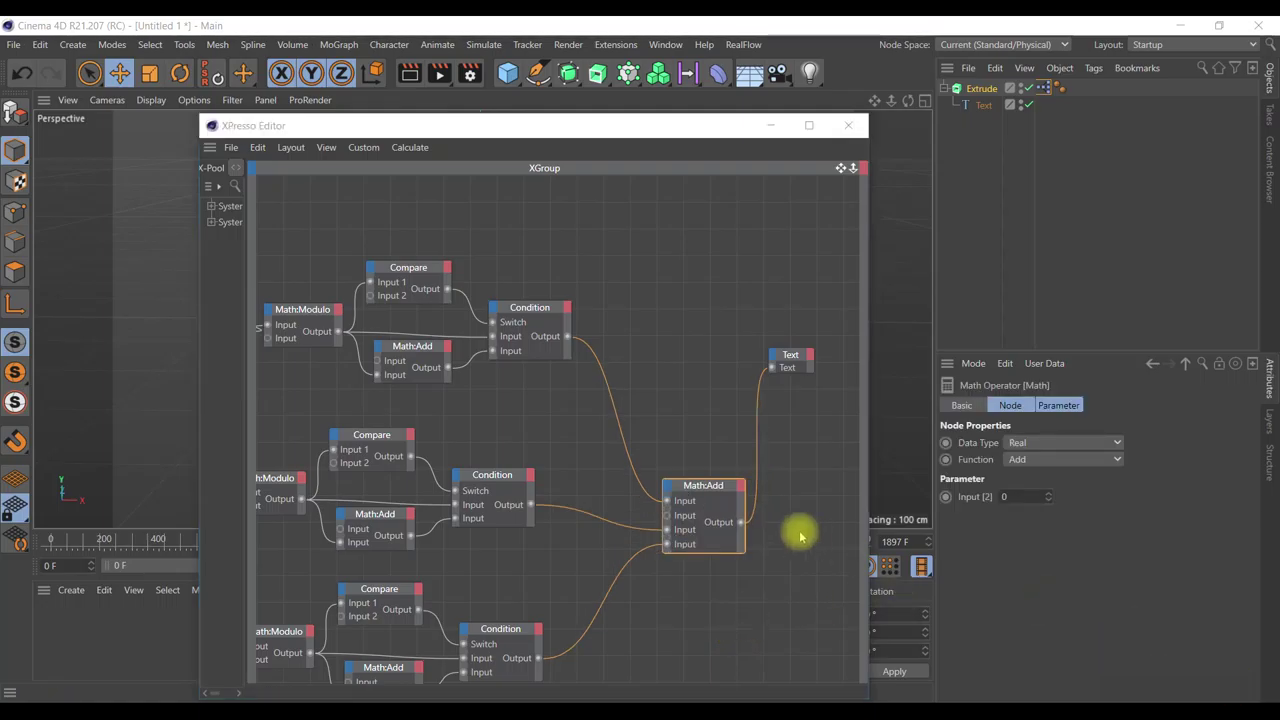
left_click(733, 493)
left_click(747, 587)
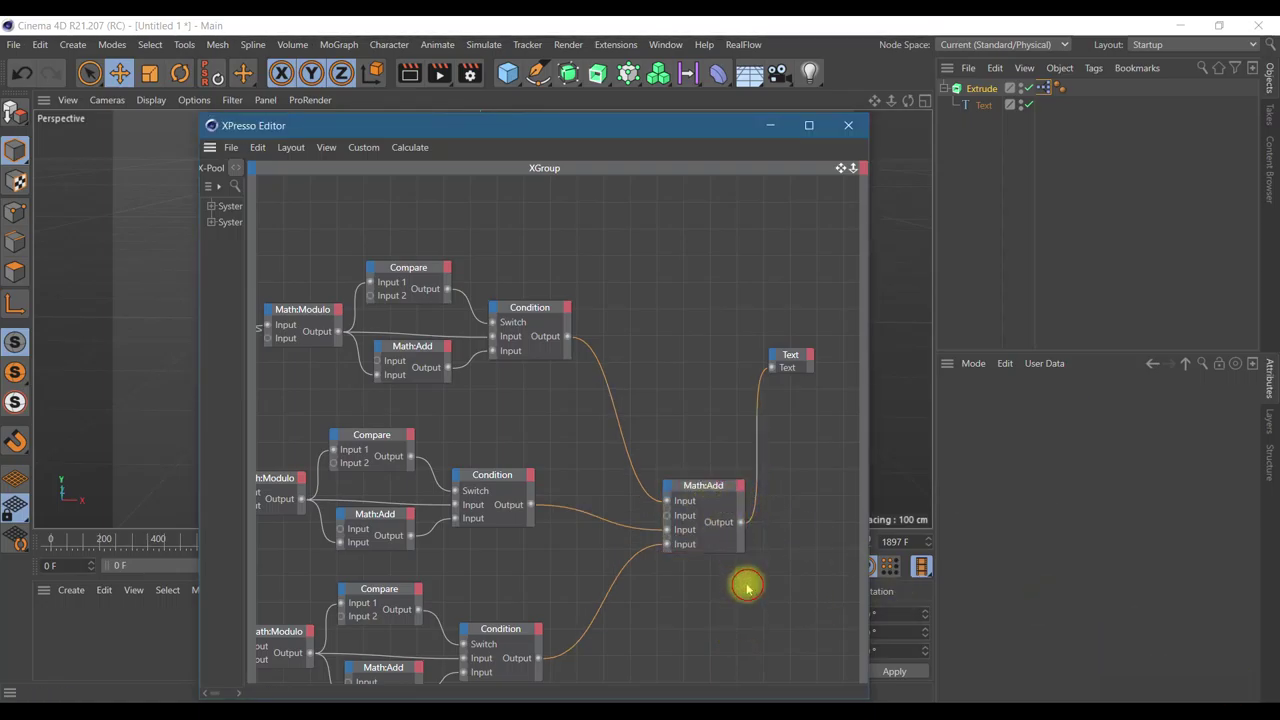
left_click(714, 491)
- Set Math:Add's data type to String and enter ':' as Input [2]
left_click(1043, 459)
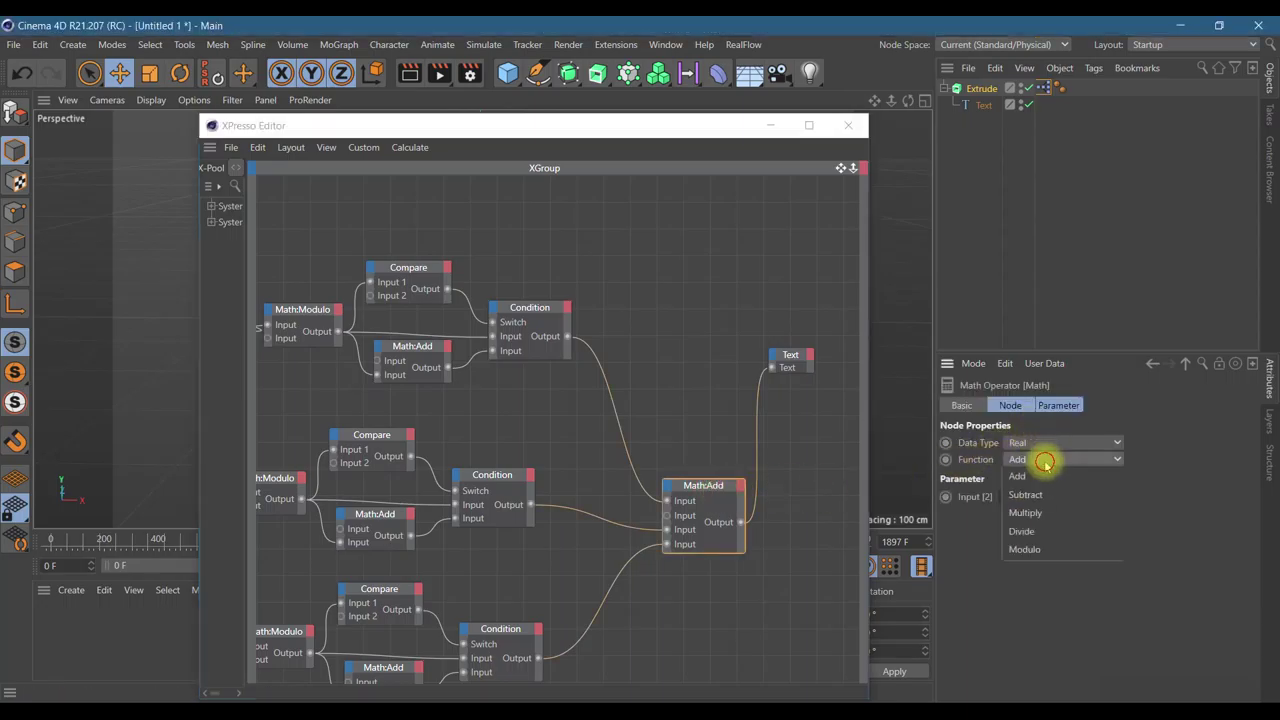
left_click(1032, 446)
left_click(1035, 446)
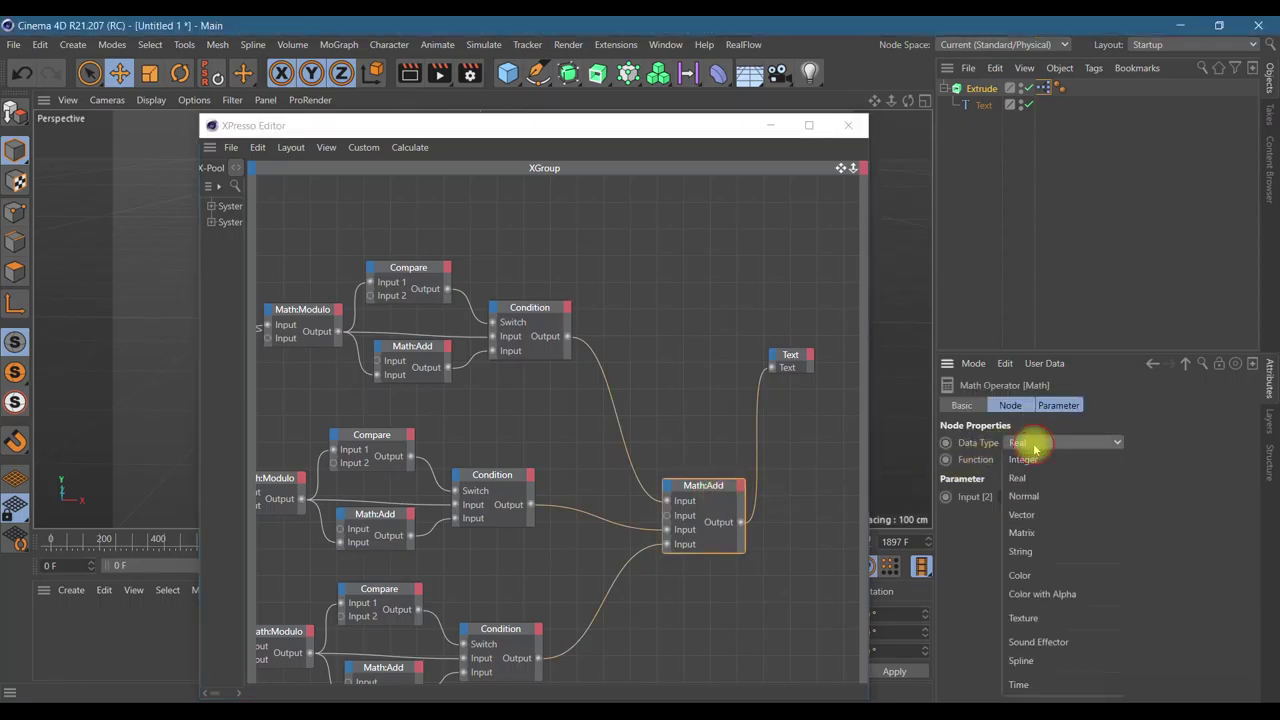
left_click(1022, 551)
left_click(1013, 496)
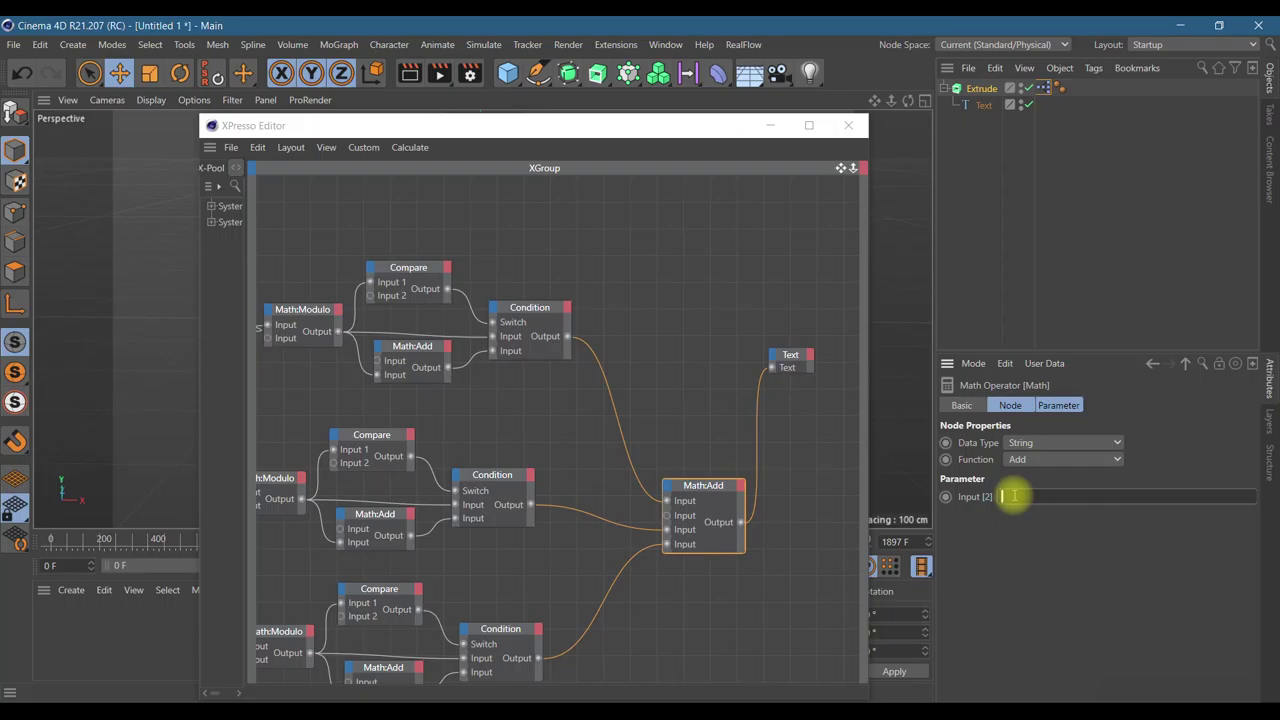
type(":")
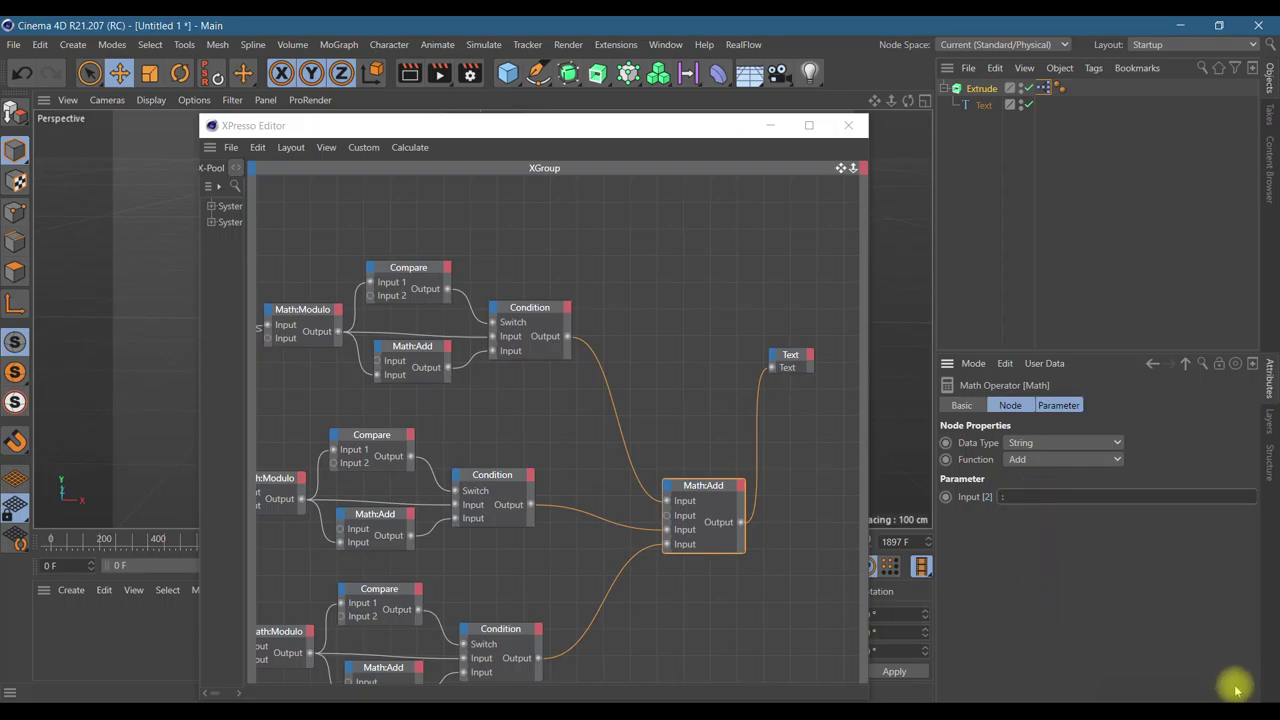
left_click(758, 440)
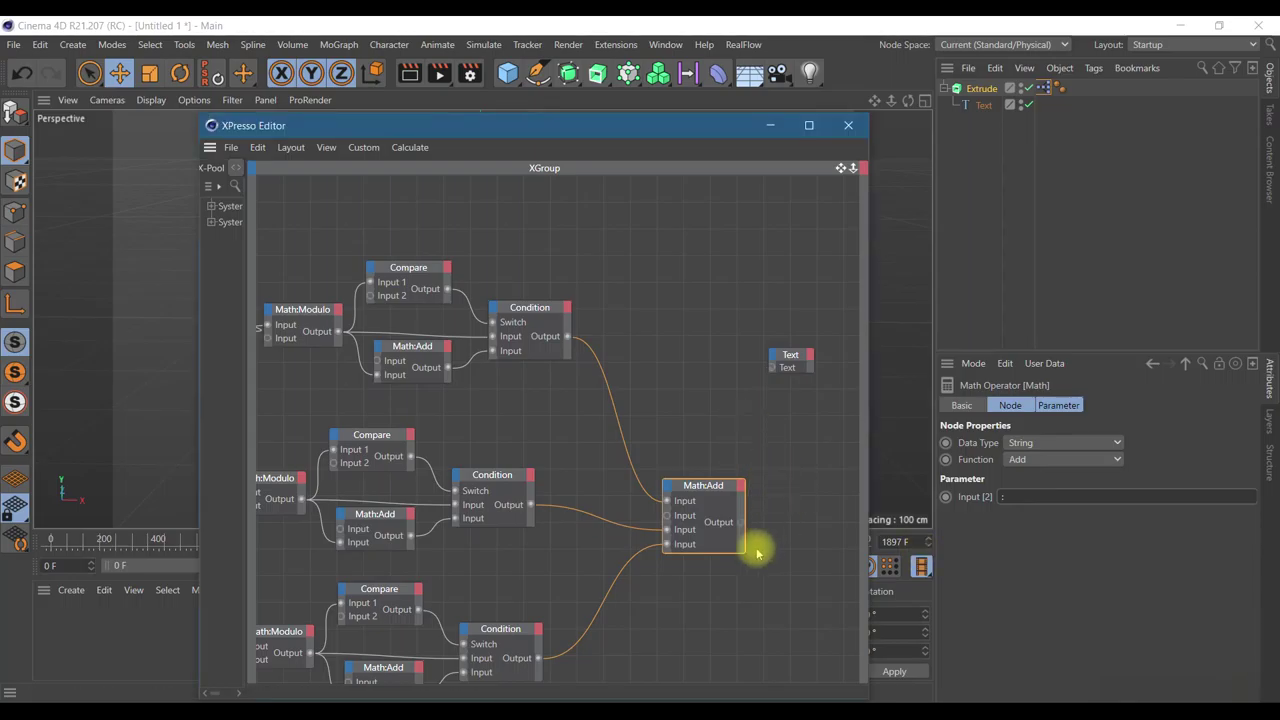
- Optimize the Math:Add node and connect the bottom Condition output to it
right_click(665, 544)
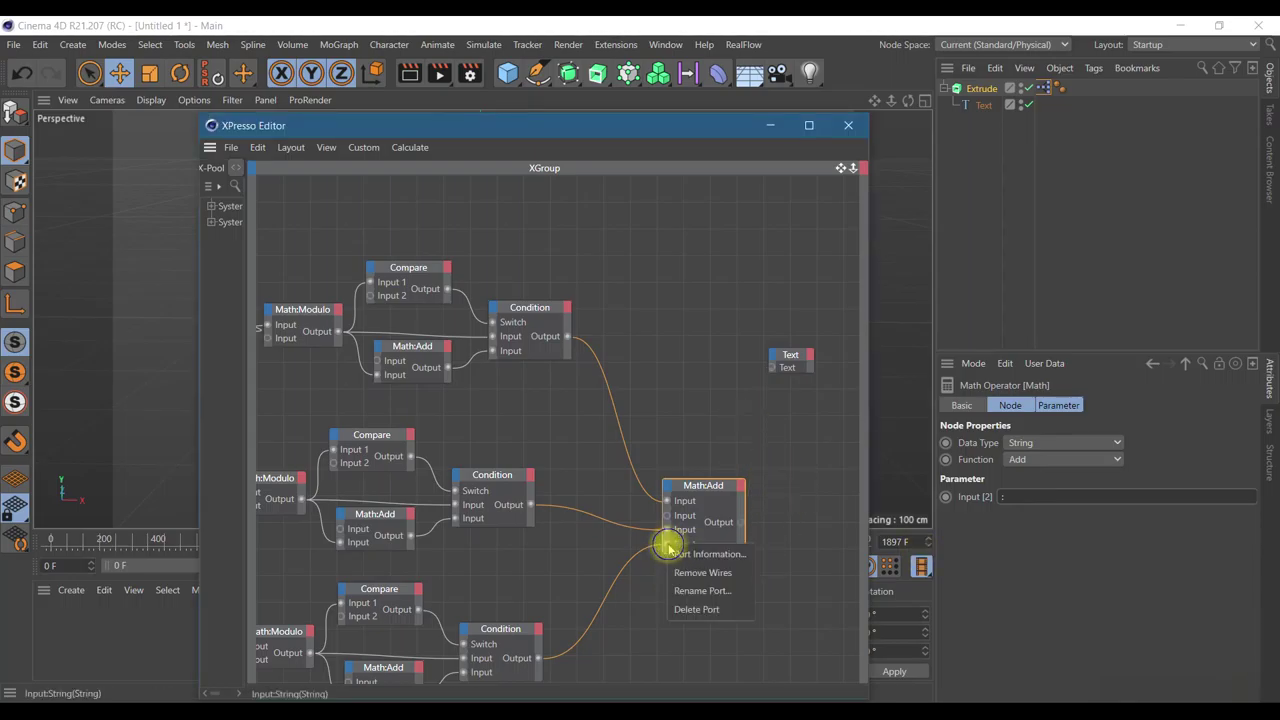
right_click(680, 487)
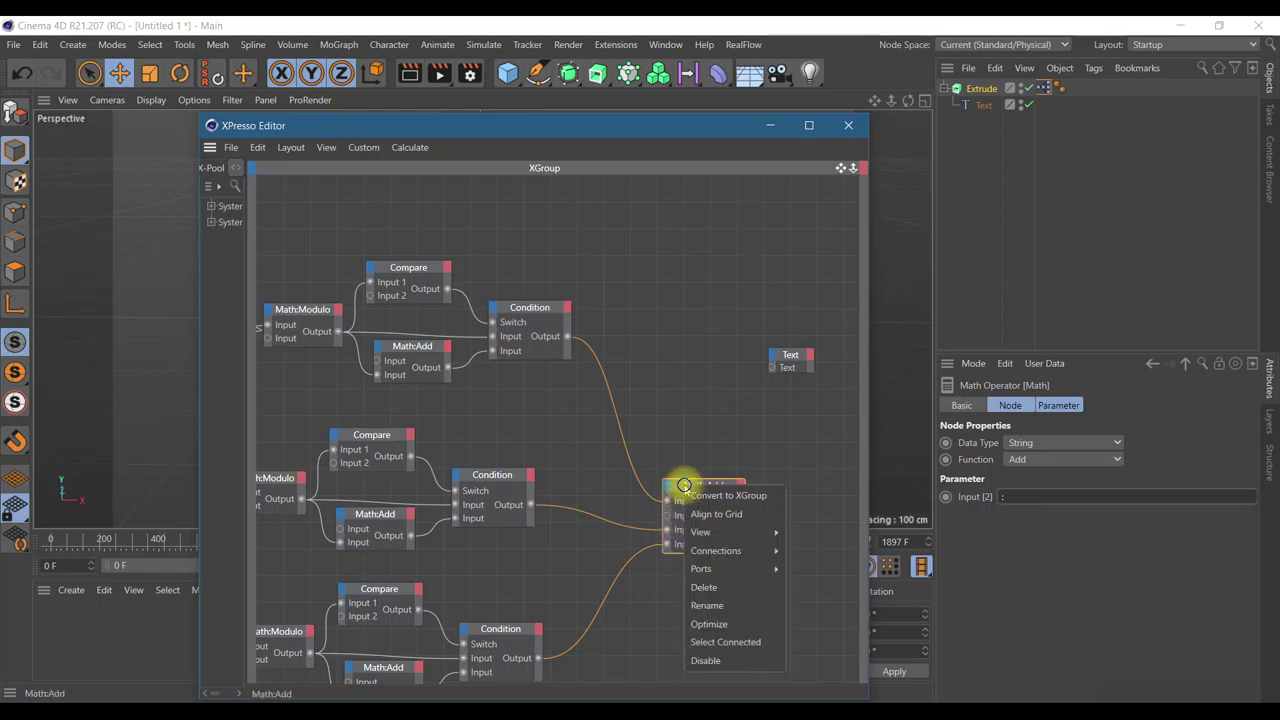
left_click(716, 623)
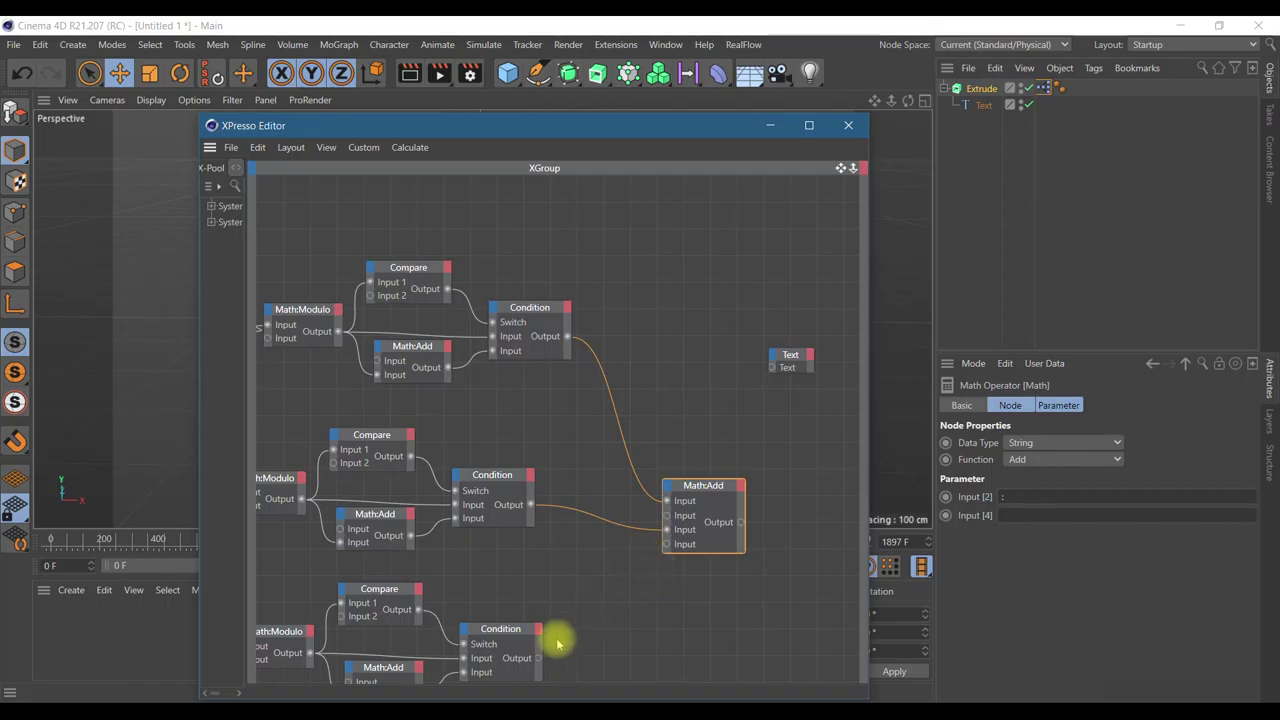
left_click_drag(537, 660, 667, 492)
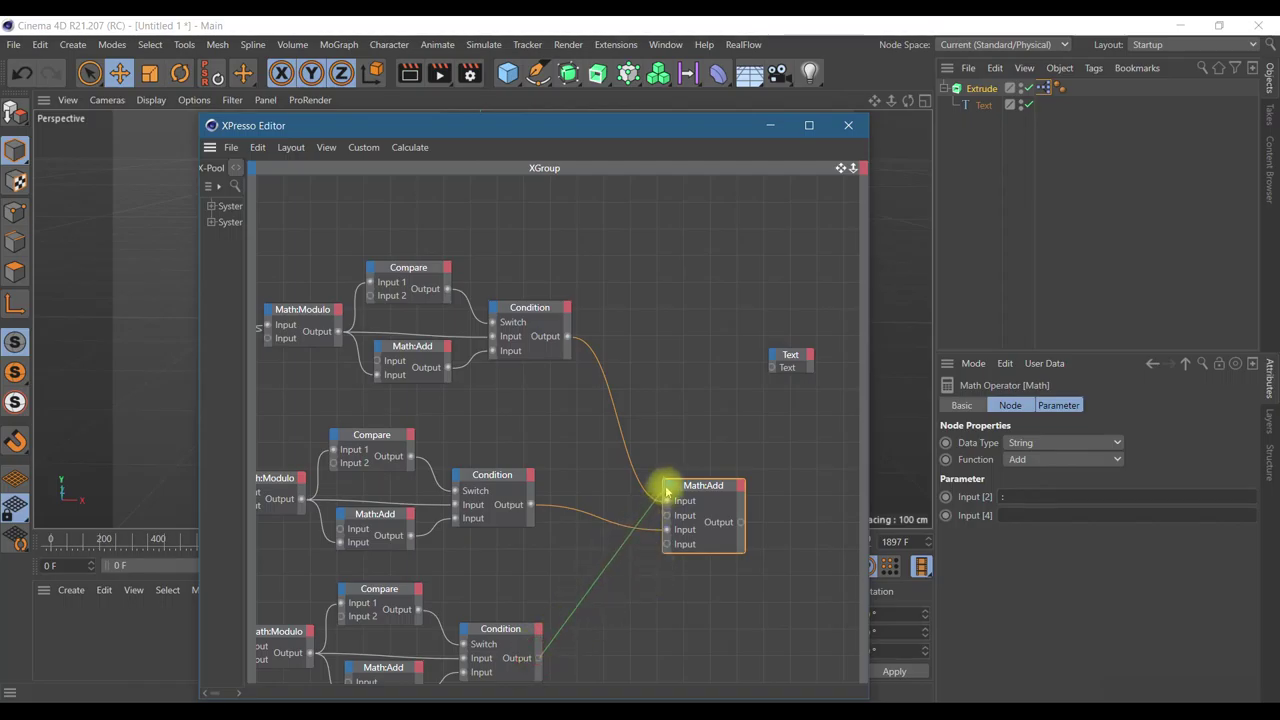
left_click_drag(537, 658, 668, 492)
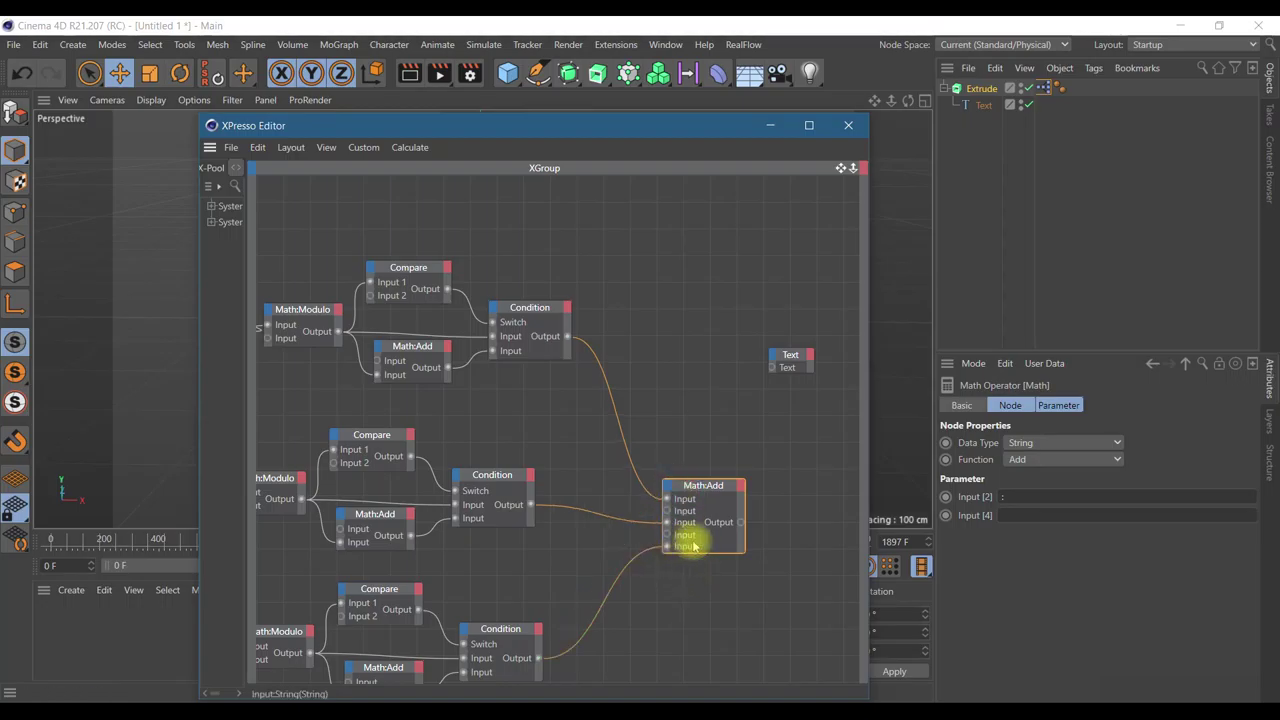
- Enter ':' in Math:Add Input [4] and hide the XPresso Editor, showing 01:03:23 in the viewport
right_click(718, 522)
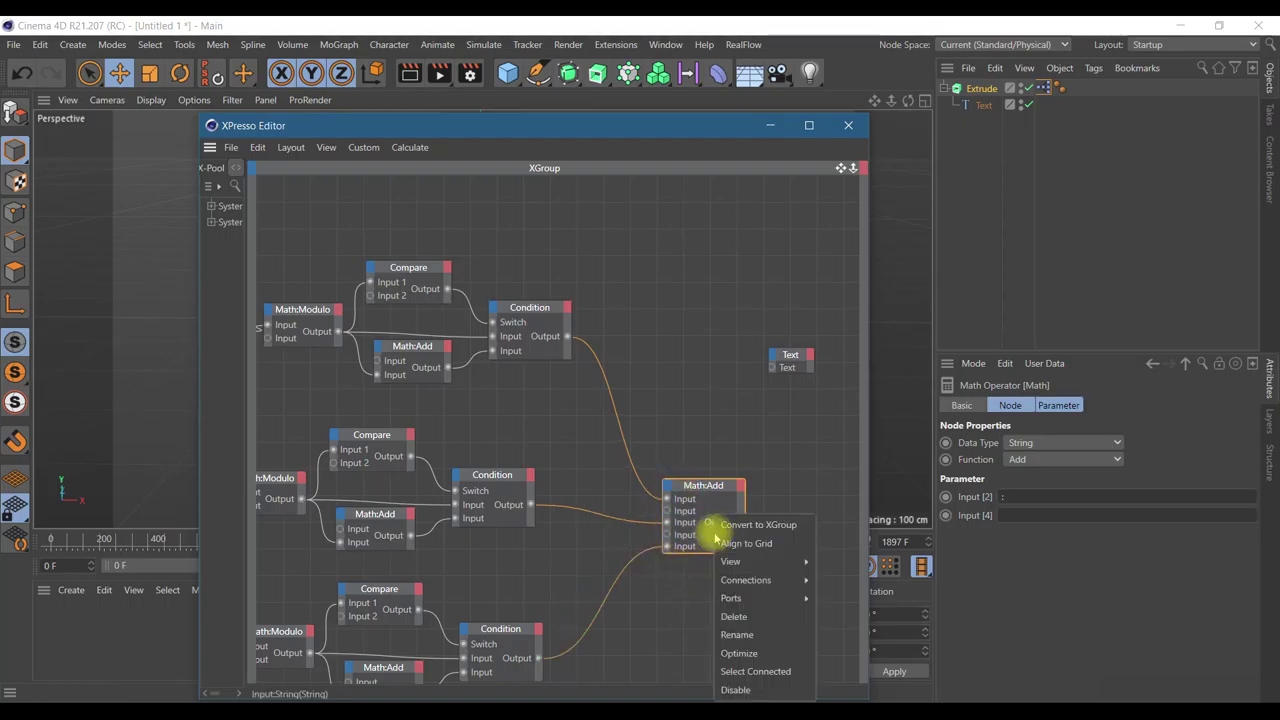
left_click(740, 653)
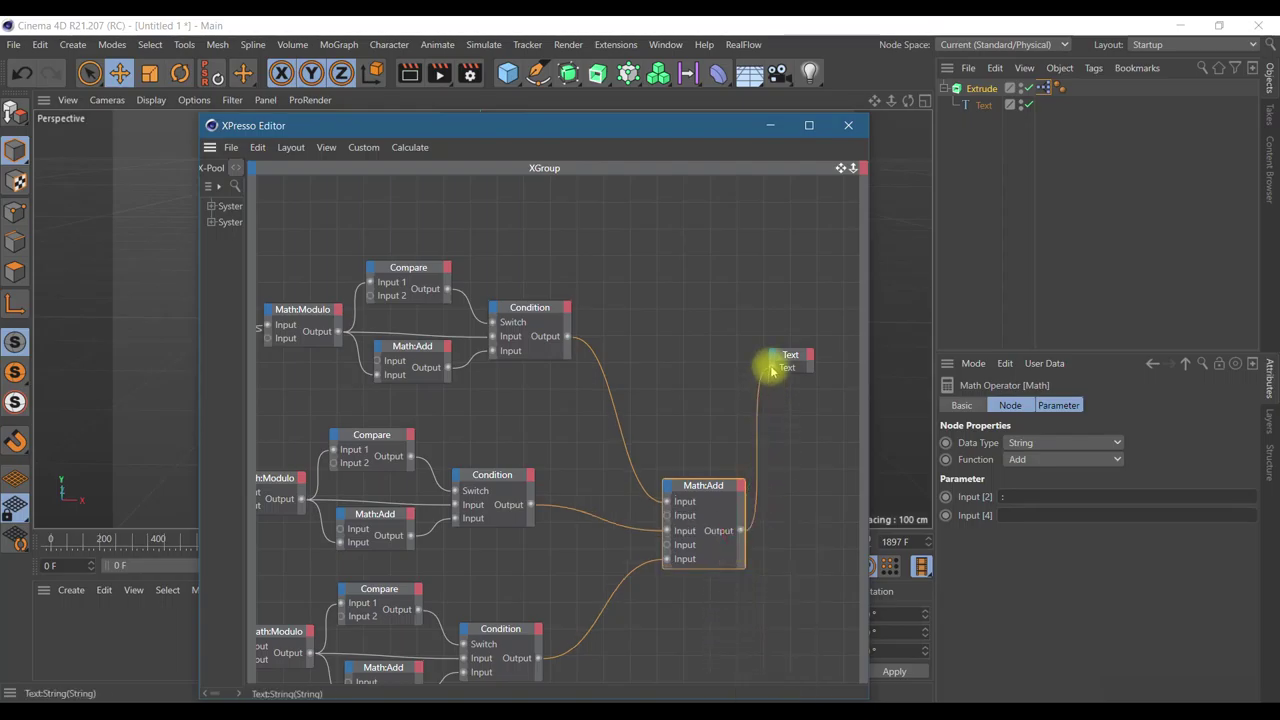
left_click(1006, 516)
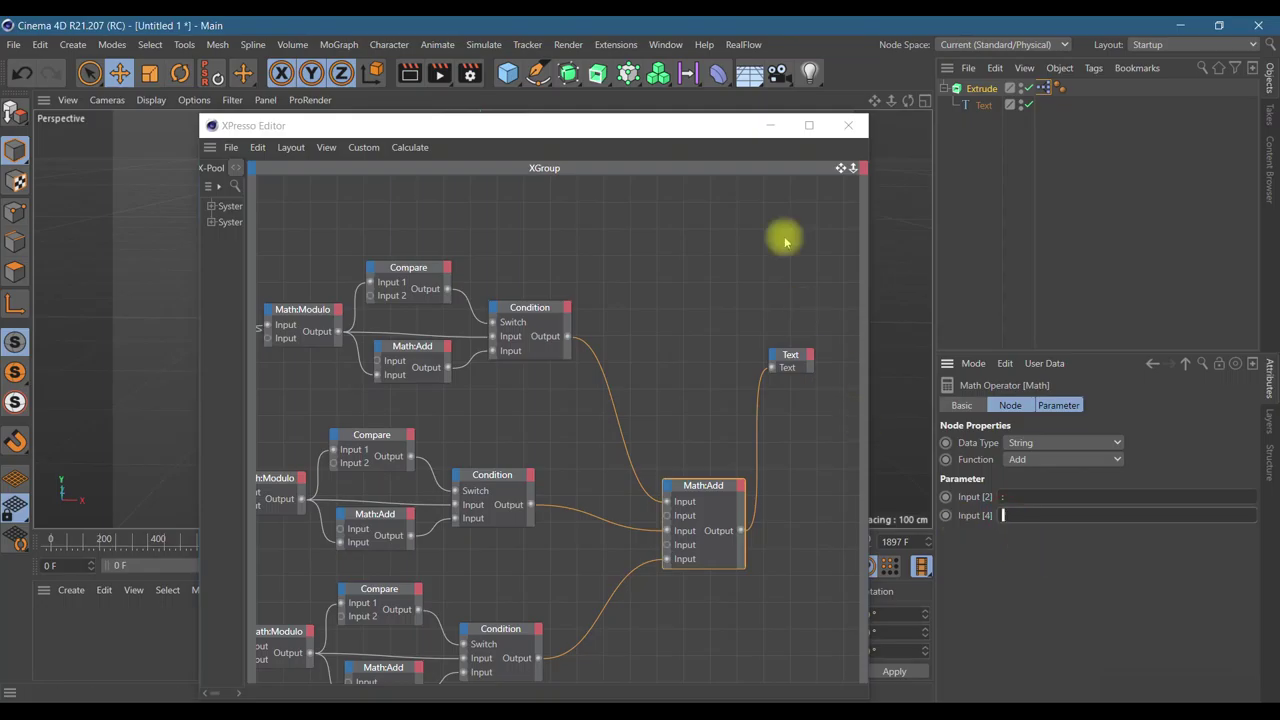
type(":")
left_click(781, 128)
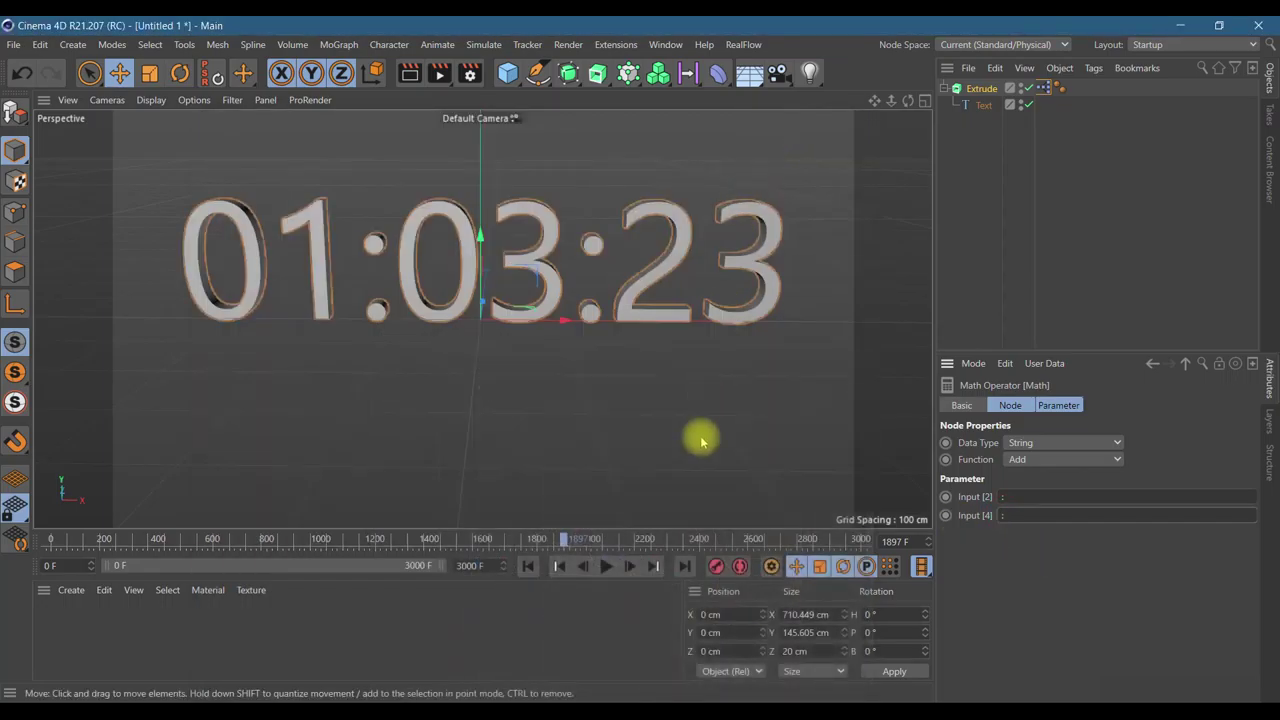
- Rewind to frame 0 and play so the counter ticks up from 00:00:00
left_click(527, 567)
left_click(605, 566)
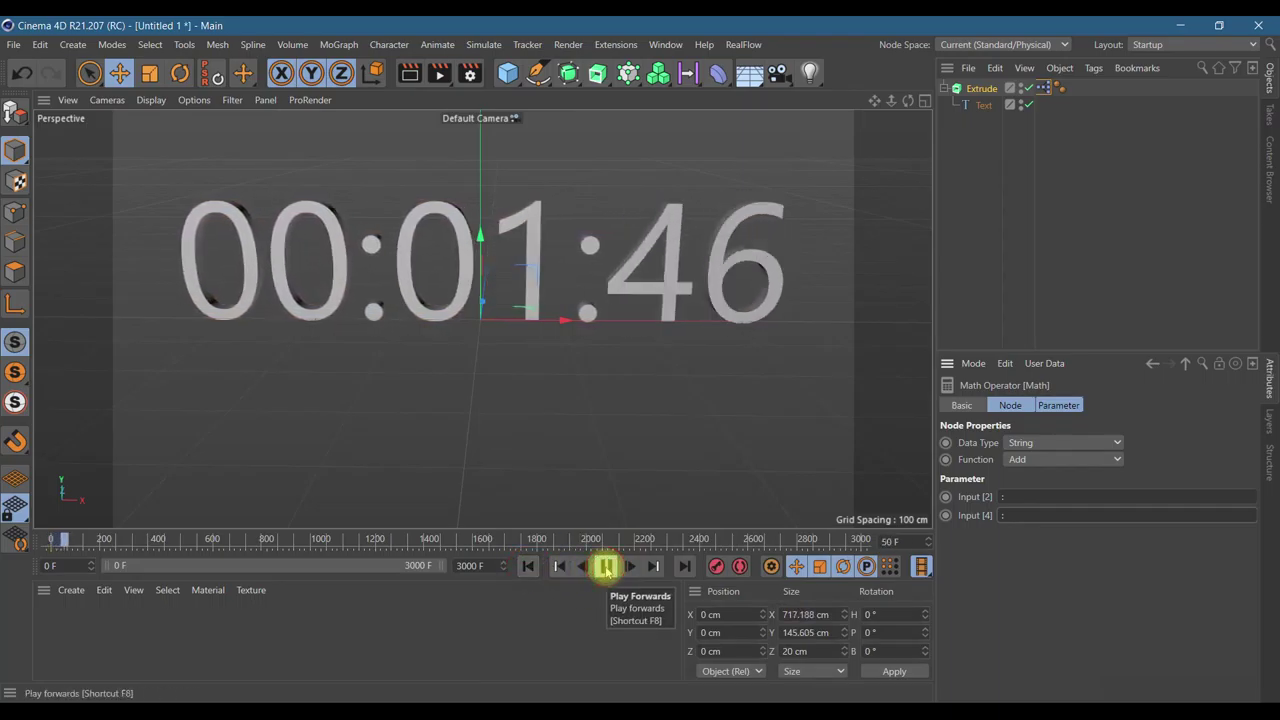